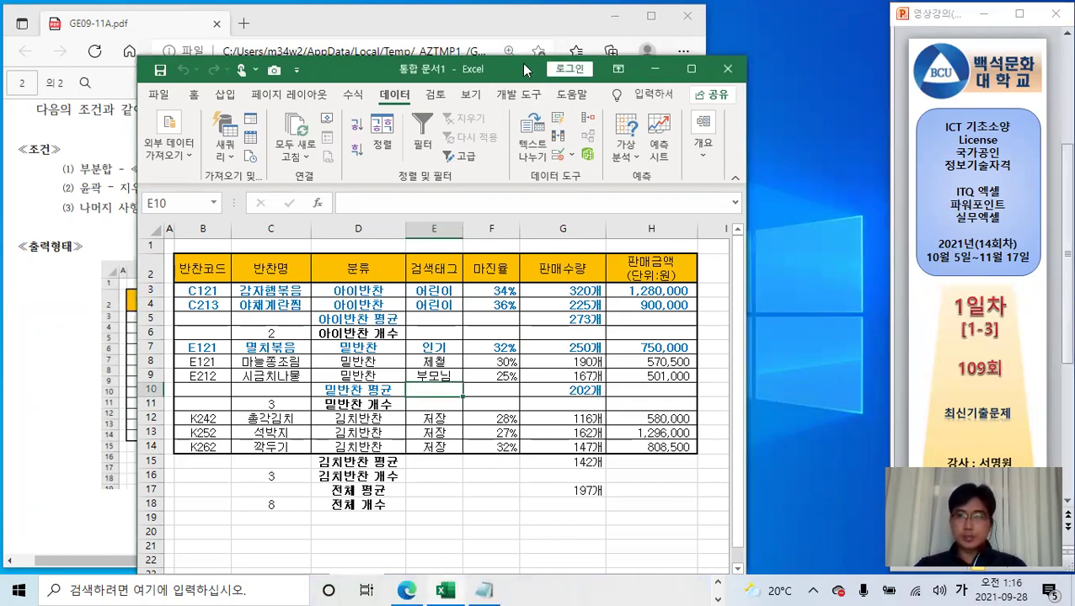
Place the workbook window beside the PDF and bring the sample chart under the output format heading into full view
{"action": "left_click_drag", "start_coordinate": [523, 70], "coordinate": [826, 16]}
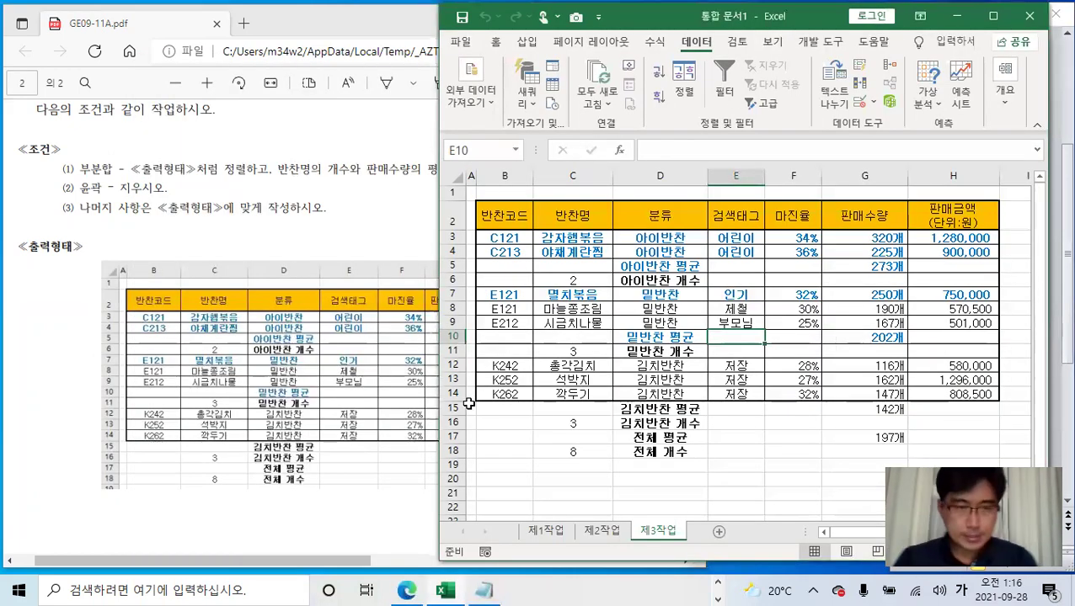
{"action": "left_click", "coordinate": [336, 383]}
{"action": "left_click_drag", "start_coordinate": [328, 560], "coordinate": [592, 512]}
{"action": "mouse_move", "coordinate": [699, 465]}
{"action": "left_mouse_down"}
{"action": "mouse_move", "coordinate": [687, 396]}
{"action": "mouse_move", "coordinate": [698, 462]}
{"action": "left_mouse_up"}
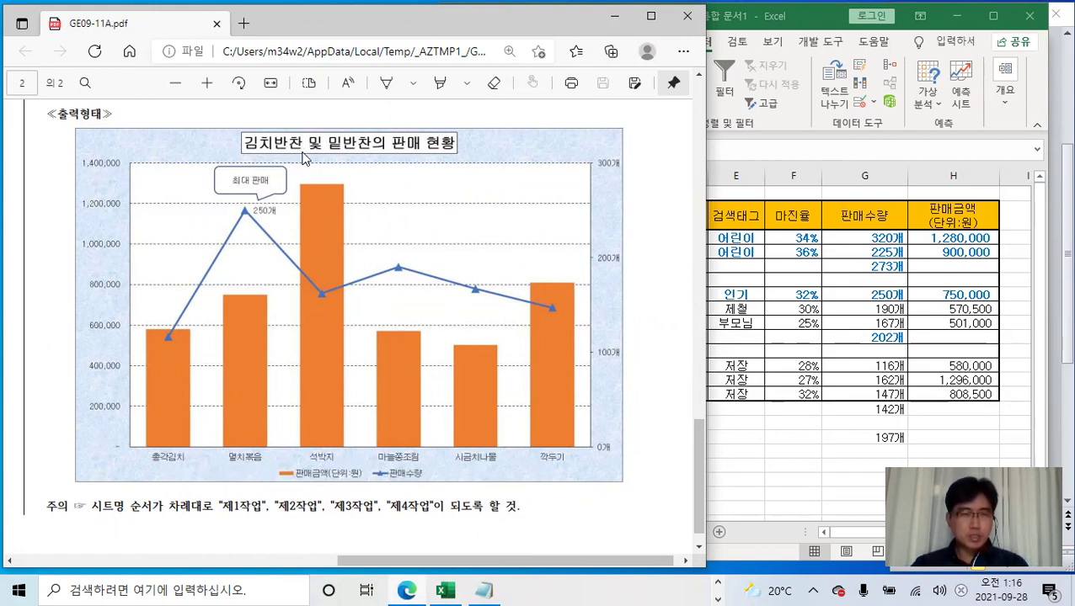
Show the 제1작업 sheet and narrow the PDF window so the sample chart and the table's category column are both visible
{"action": "left_click", "coordinate": [801, 265]}
{"action": "left_click", "coordinate": [556, 533]}
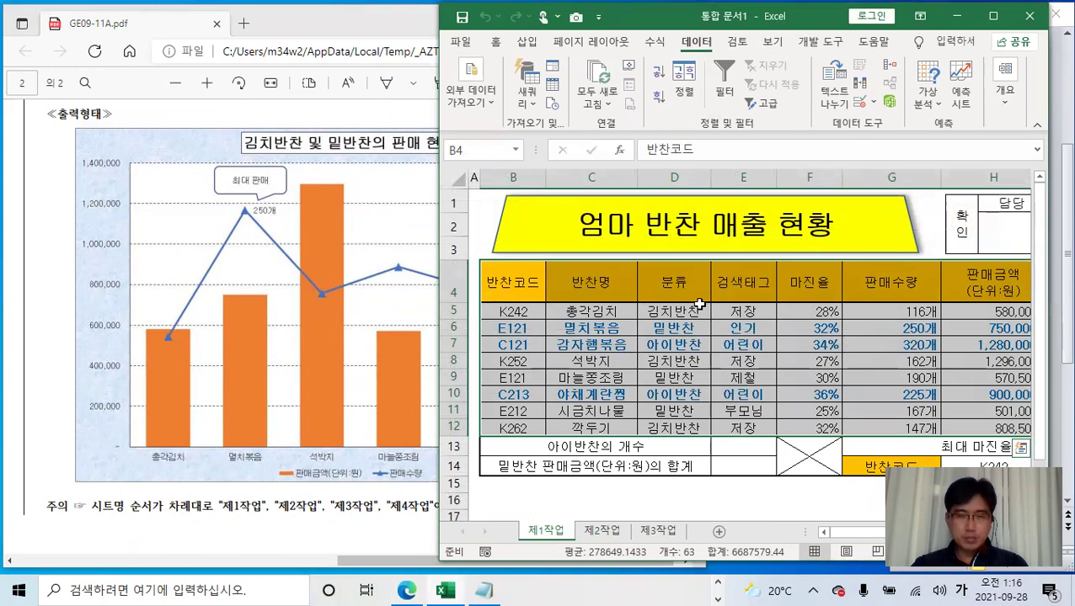
{"action": "left_click", "coordinate": [687, 329]}
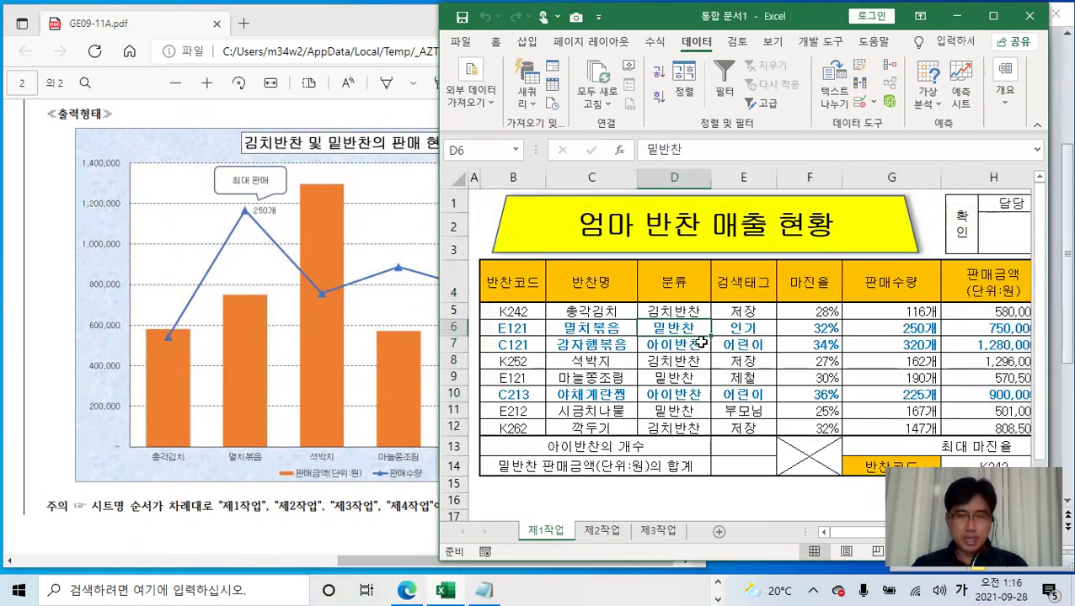
{"action": "left_click", "coordinate": [696, 344]}
{"action": "left_click", "coordinate": [389, 280]}
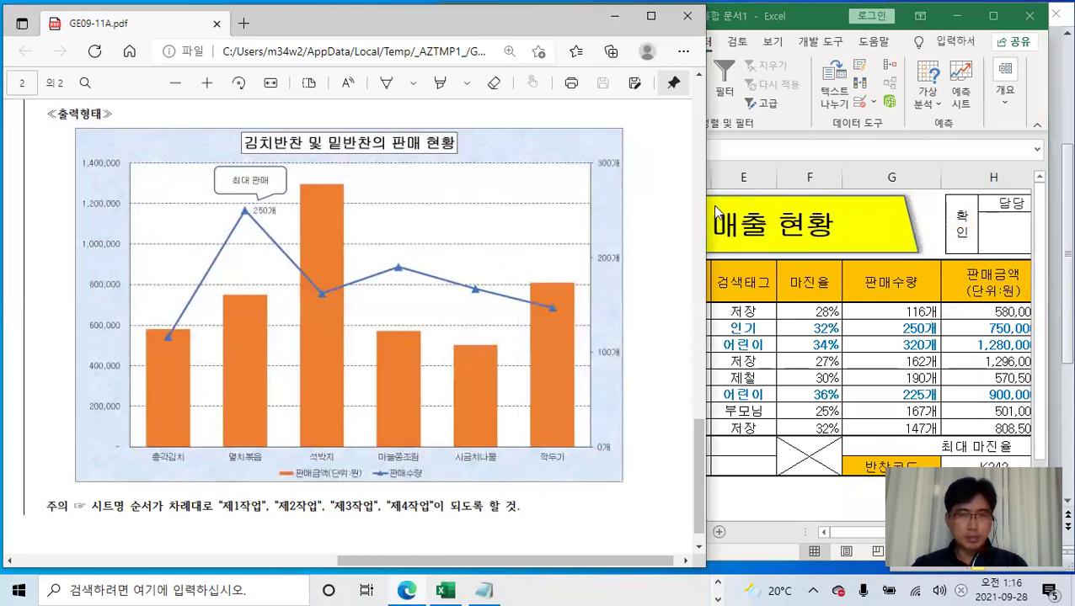
{"action": "left_click_drag", "start_coordinate": [706, 201], "coordinate": [638, 202]}
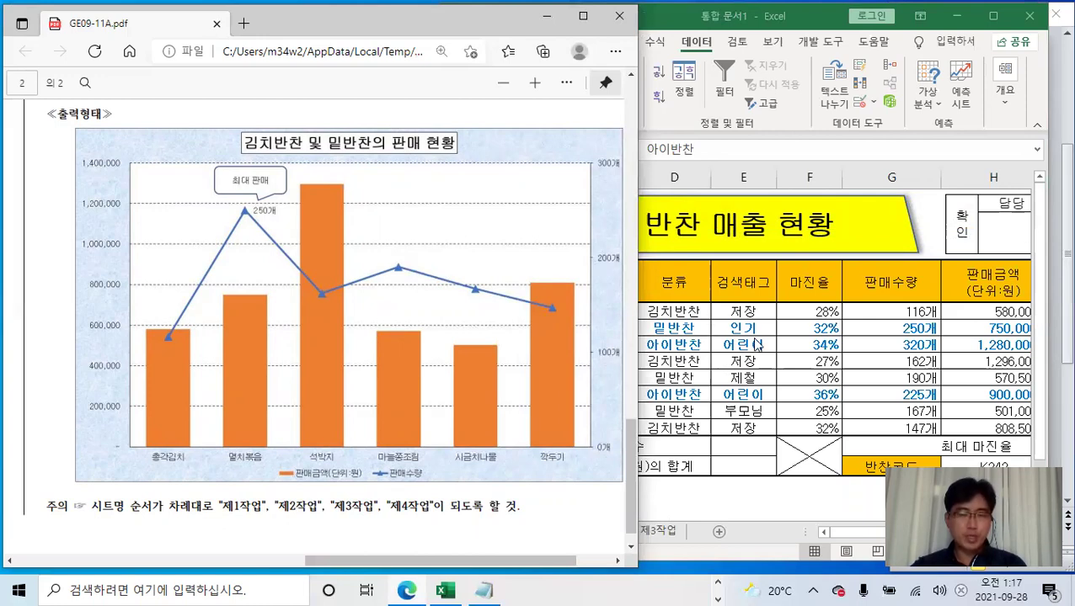
Read the [제4작업] graph conditions in the PDF and return to the sample chart
{"action": "scroll", "coordinate": [352, 286], "scroll_direction": "up", "scroll_amount": 8}
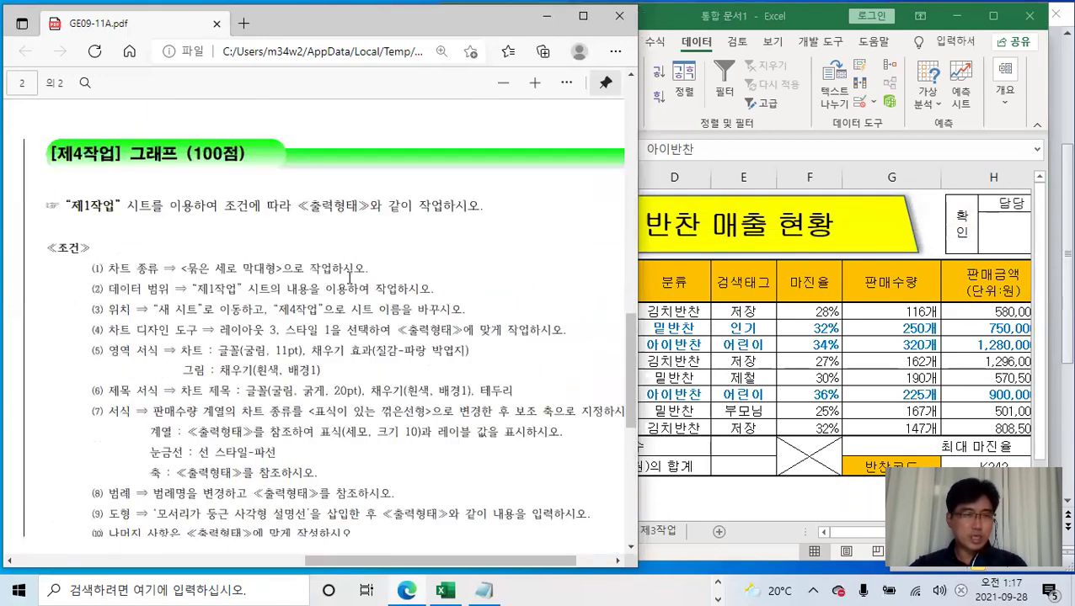
{"action": "scroll", "coordinate": [350, 278], "scroll_direction": "down", "scroll_amount": 2}
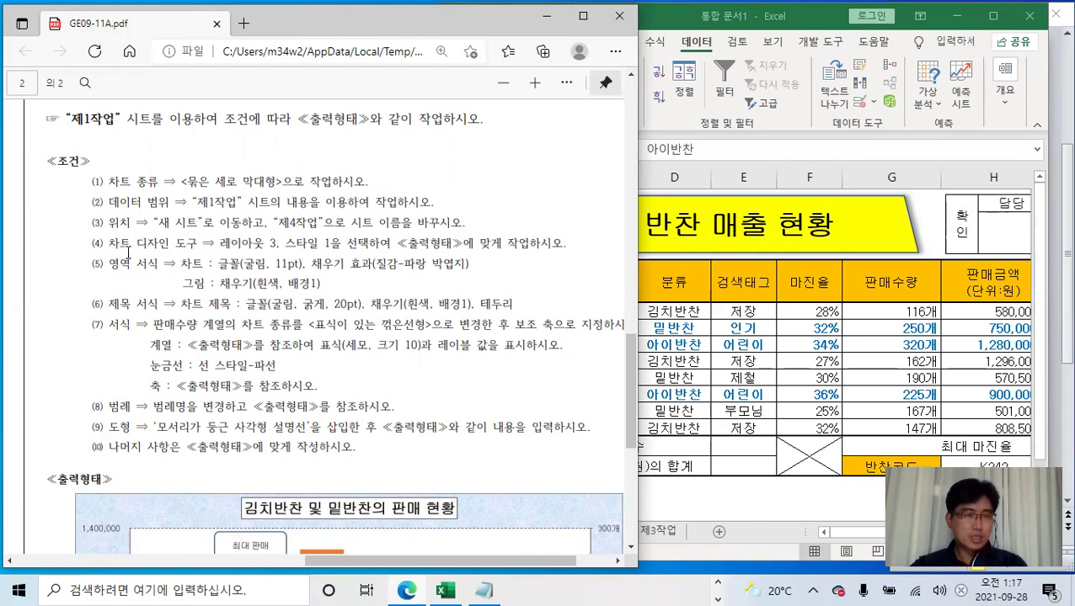
{"action": "left_click", "coordinate": [603, 80]}
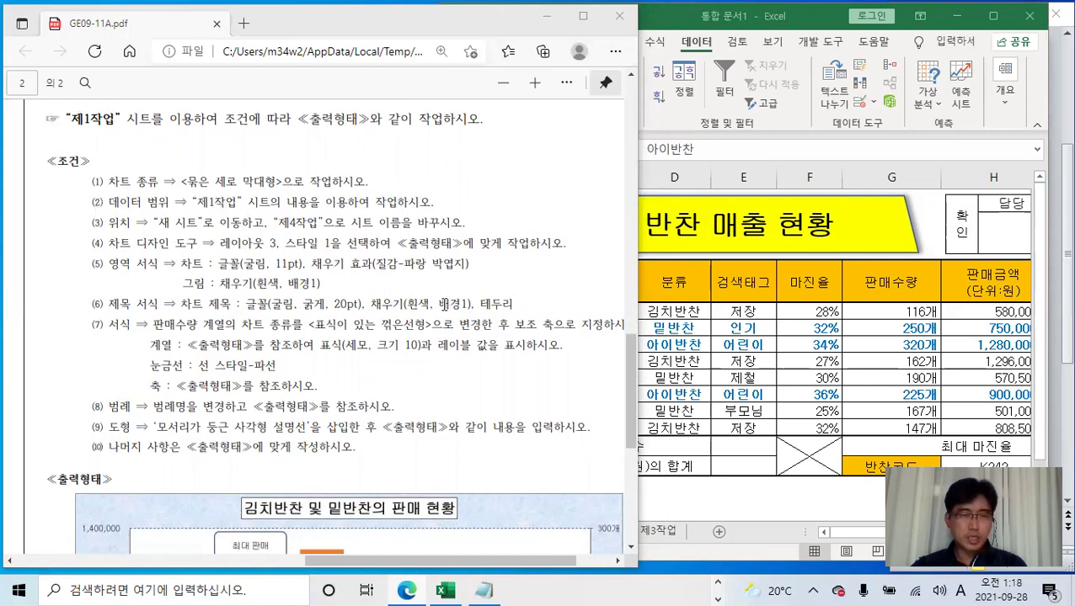
{"action": "scroll", "coordinate": [224, 351], "scroll_direction": "down", "scroll_amount": 3}
Select the 반찬명 header and the names of the kimchi and 밑반찬 items: C4:C6, C8:C9 and C11:C12
{"action": "left_click", "coordinate": [772, 378]}
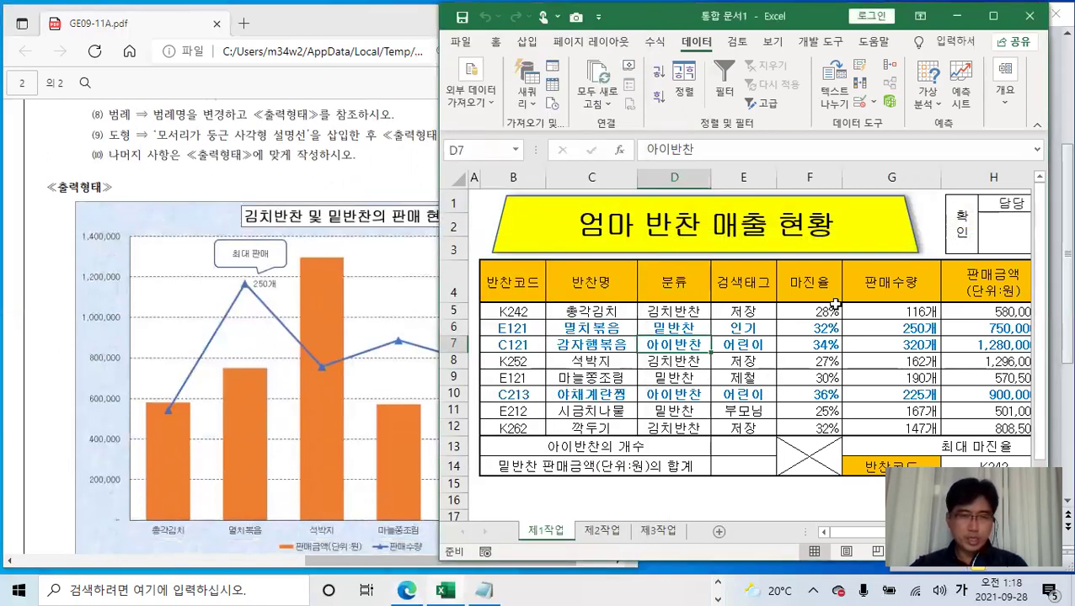
{"action": "left_click", "coordinate": [608, 287]}
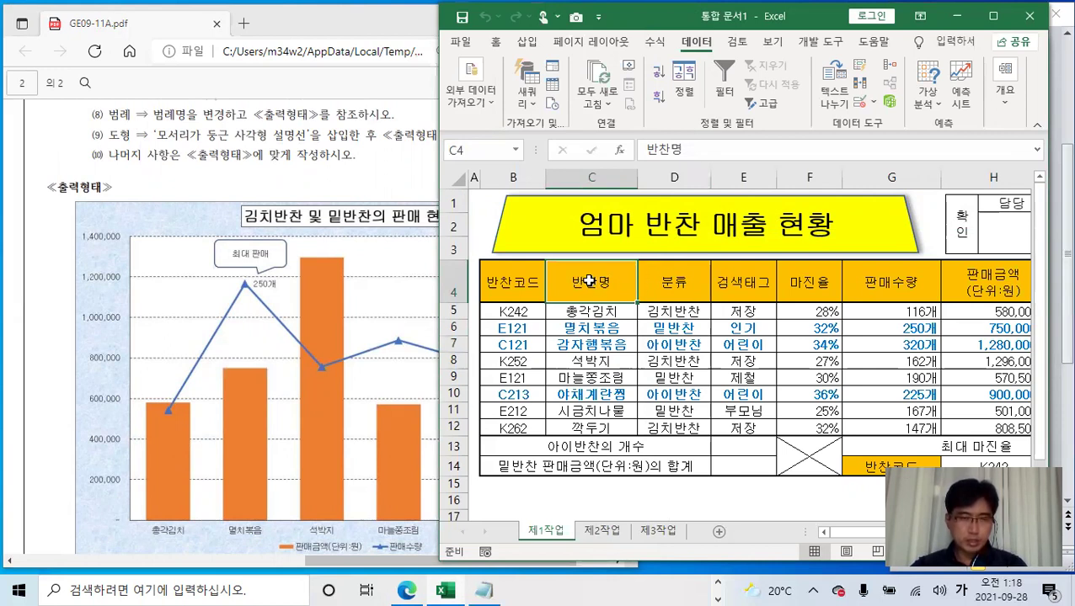
{"action": "left_click_drag", "start_coordinate": [591, 282], "coordinate": [594, 327]}
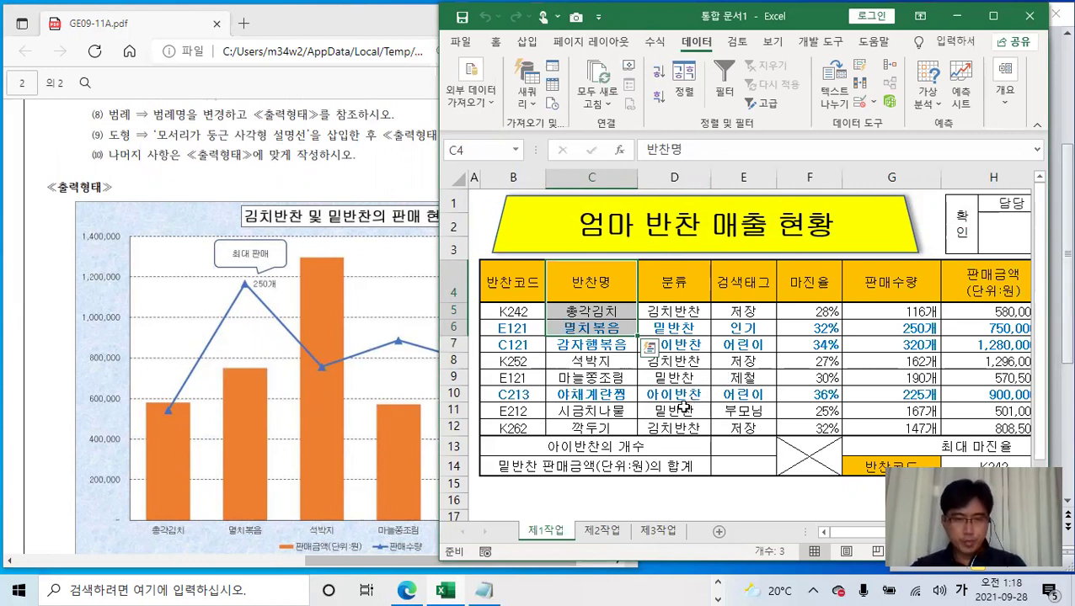
{"action": "left_click", "coordinate": [611, 362], "text": "ctrl"}
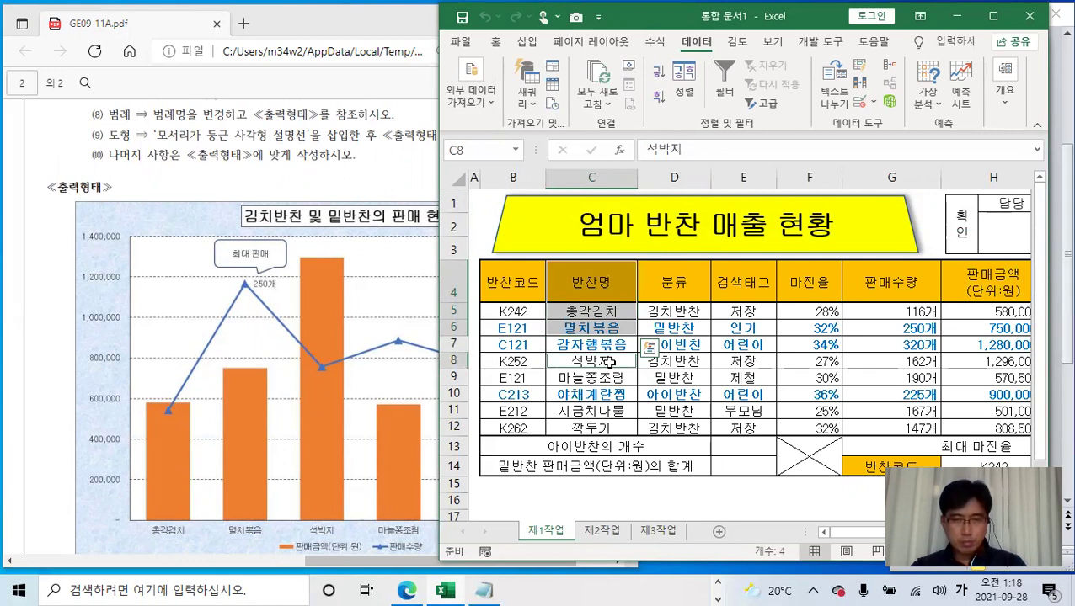
{"action": "left_click_drag", "start_coordinate": [609, 363], "coordinate": [609, 377]}
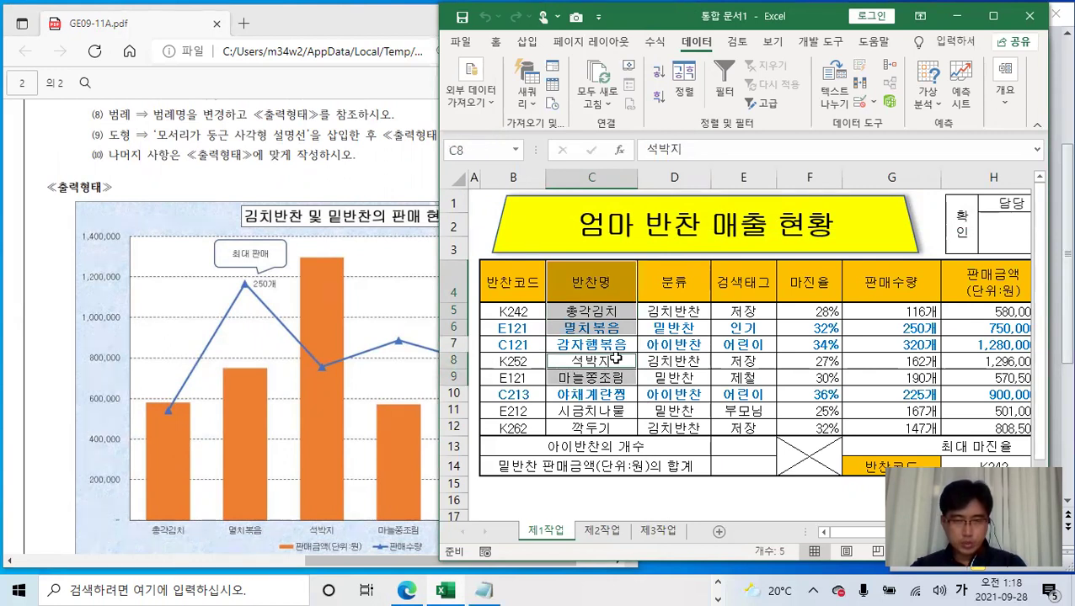
{"action": "left_click", "coordinate": [619, 411], "text": "ctrl"}
{"action": "left_click_drag", "start_coordinate": [619, 413], "coordinate": [618, 428]}
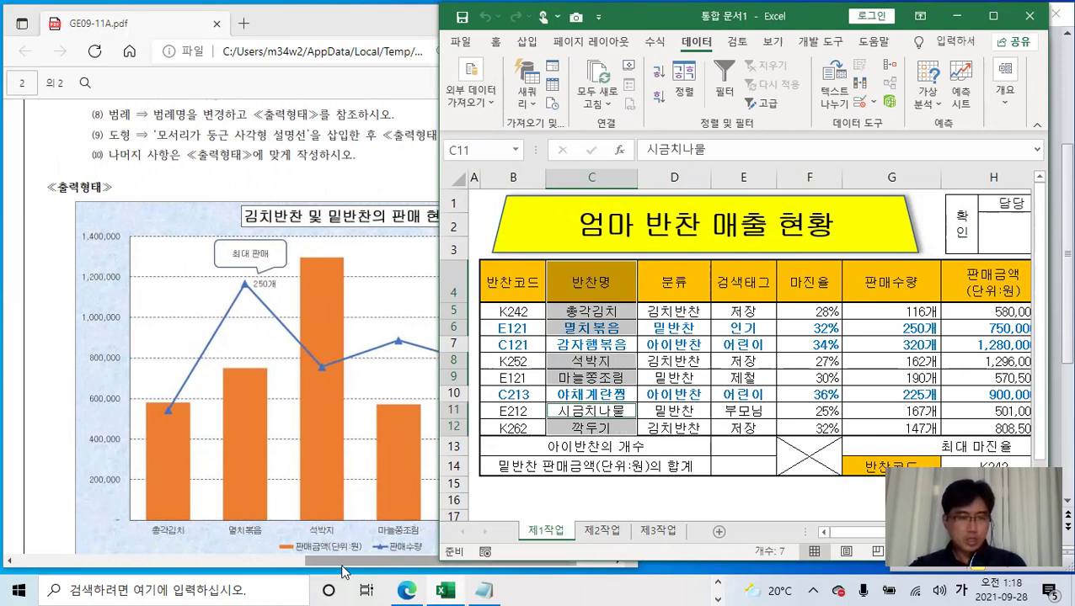
Add the matching 판매수량 and 판매금액 cells to the selection: G4:H6, G8:H9 and G11:H12
{"action": "left_click", "coordinate": [383, 468]}
{"action": "scroll", "coordinate": [384, 459], "scroll_direction": "down", "scroll_amount": 1}
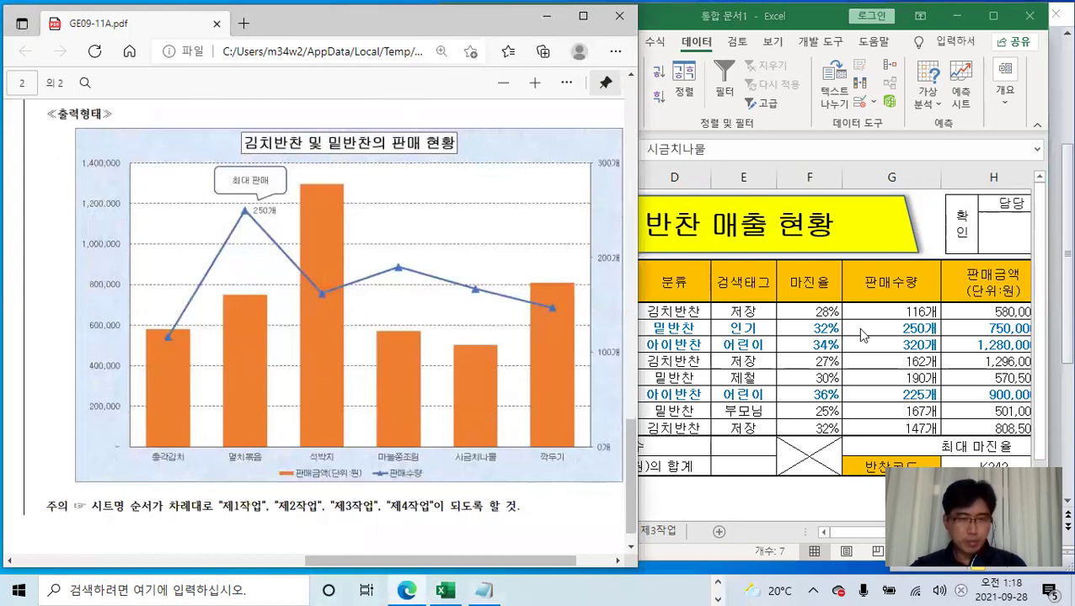
{"action": "left_click", "coordinate": [886, 325]}
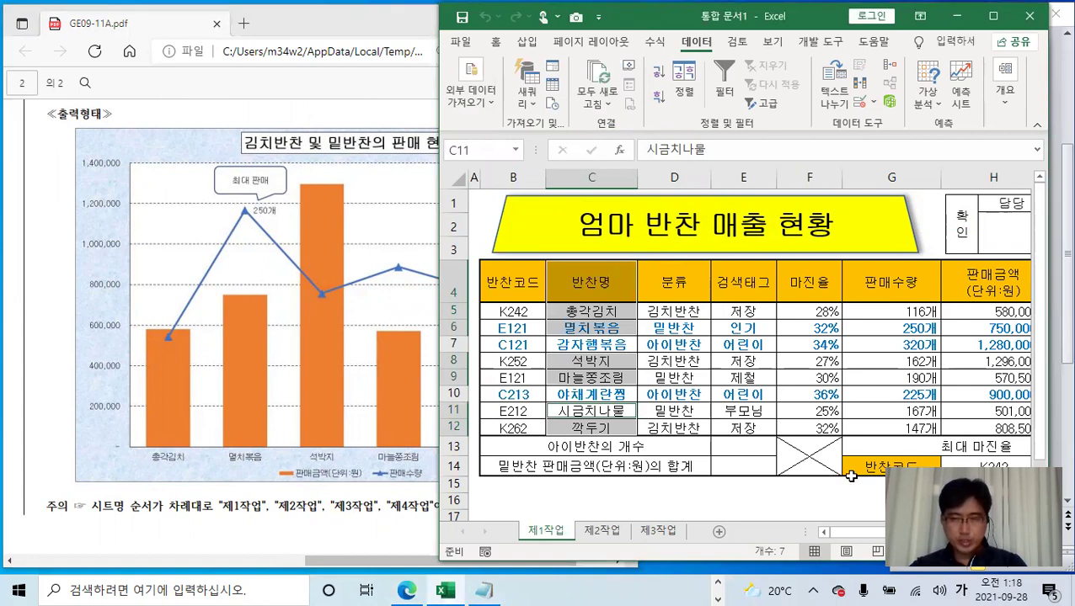
{"action": "left_click_drag", "start_coordinate": [852, 534], "coordinate": [889, 532]}
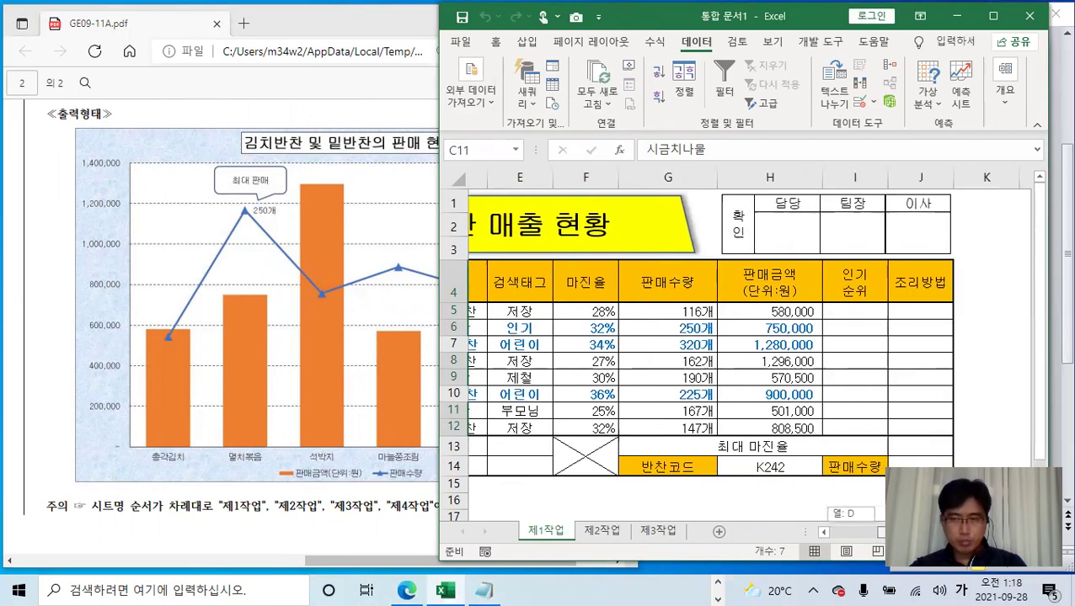
{"action": "left_click_drag", "start_coordinate": [840, 362], "coordinate": [842, 344]}
{"action": "left_click_drag", "start_coordinate": [879, 539], "coordinate": [863, 544]}
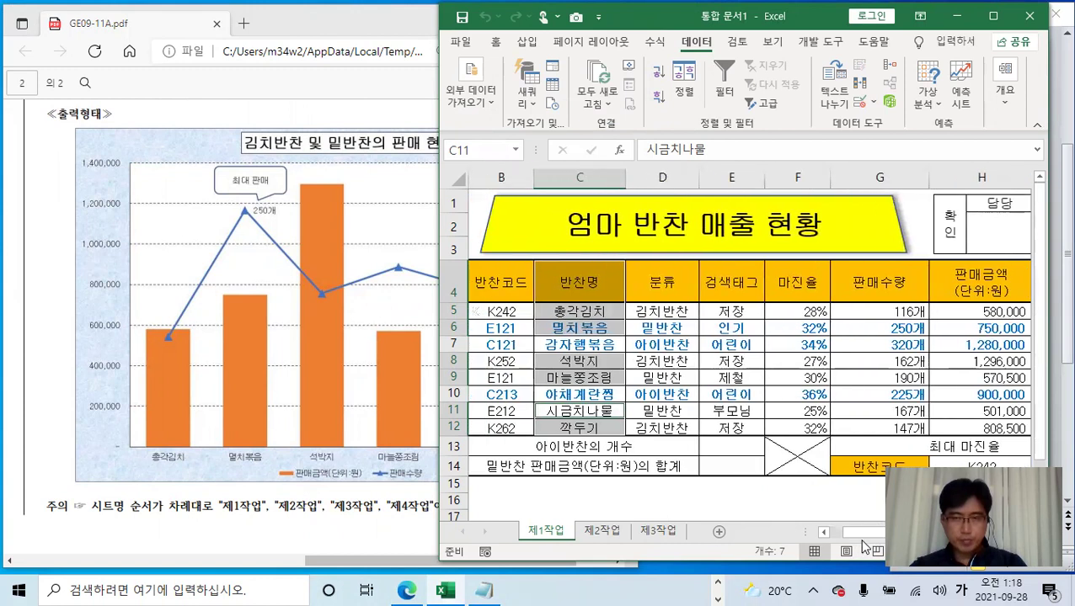
{"action": "left_click", "coordinate": [880, 283], "text": "ctrl"}
{"action": "left_click_drag", "start_coordinate": [879, 282], "coordinate": [959, 324]}
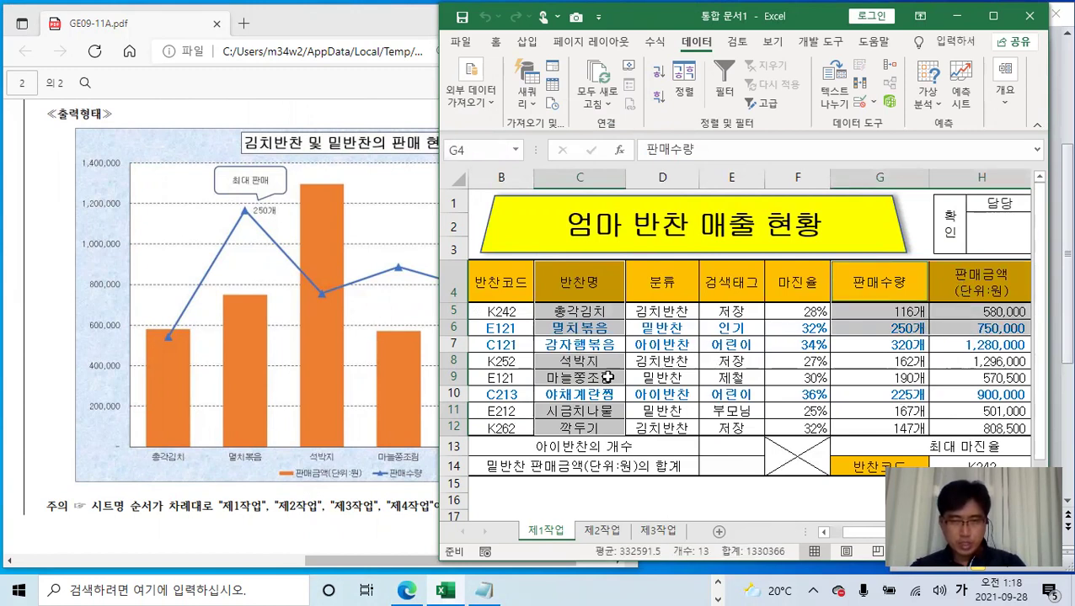
{"action": "left_click_drag", "start_coordinate": [856, 362], "coordinate": [958, 377]}
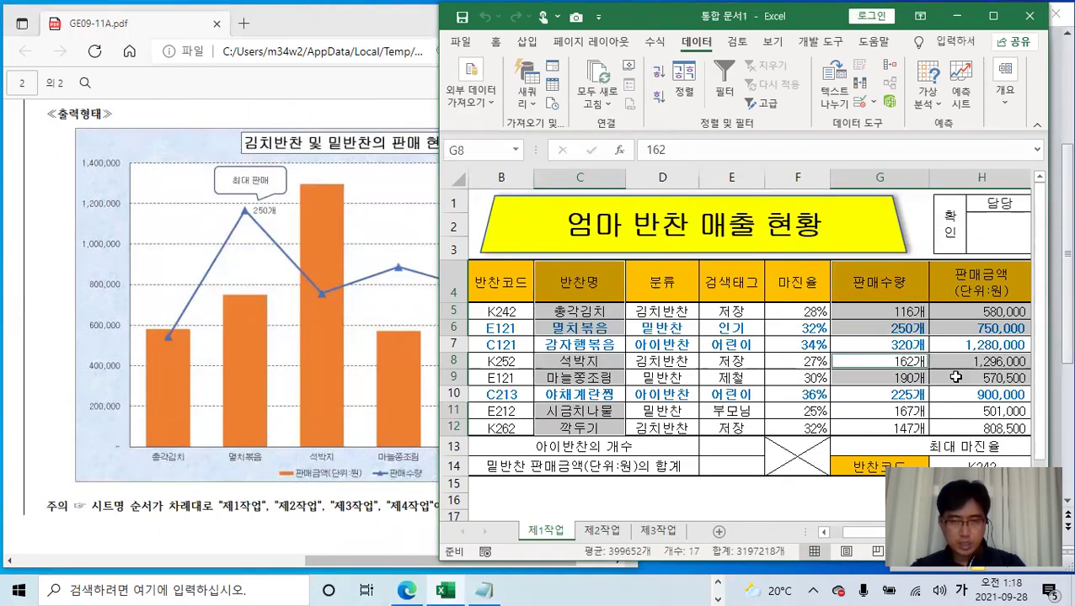
{"action": "left_click_drag", "start_coordinate": [849, 407], "coordinate": [942, 414]}
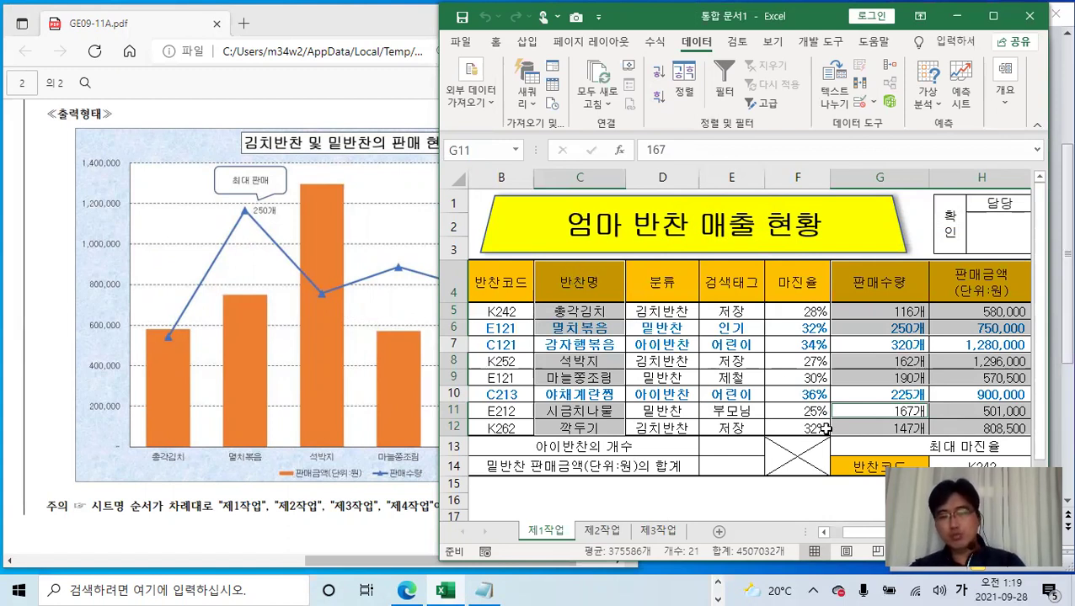
{"action": "left_click", "coordinate": [876, 410], "text": "ctrl"}
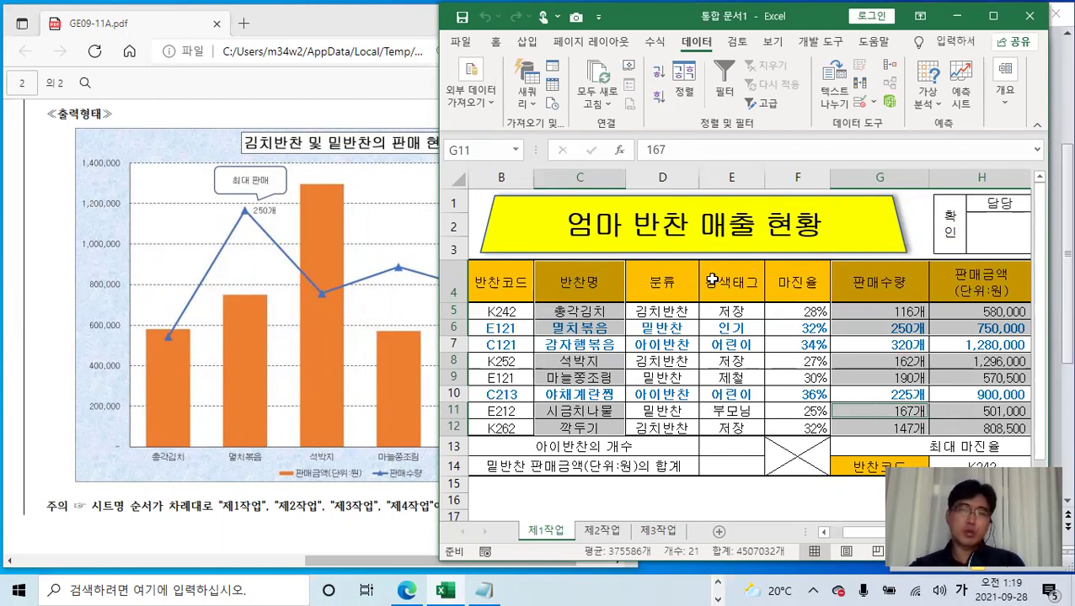
{"action": "left_click", "coordinate": [531, 41]}
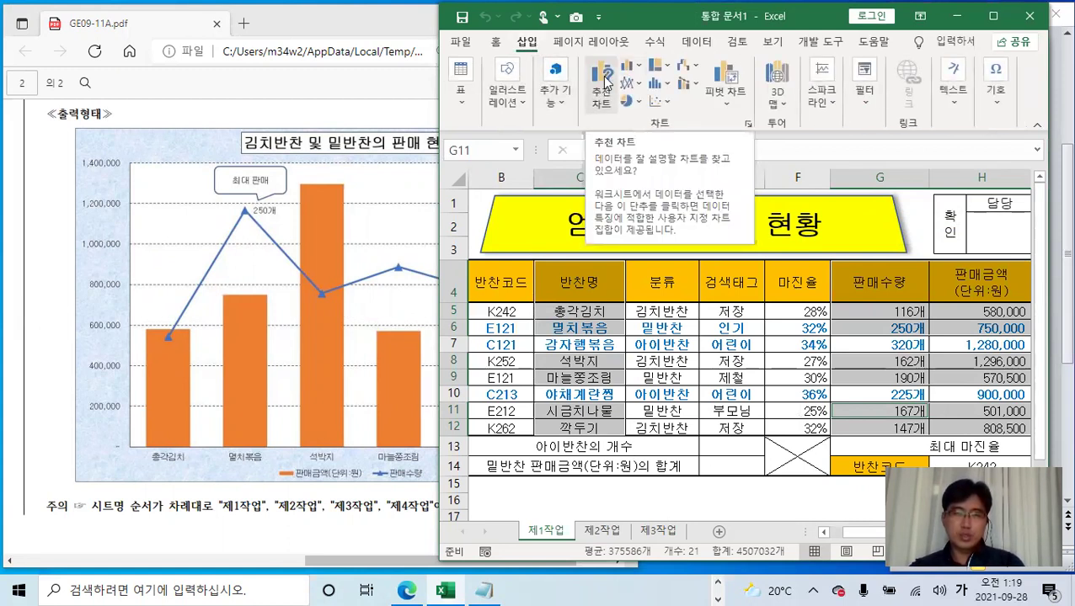
{"action": "left_click", "coordinate": [603, 82]}
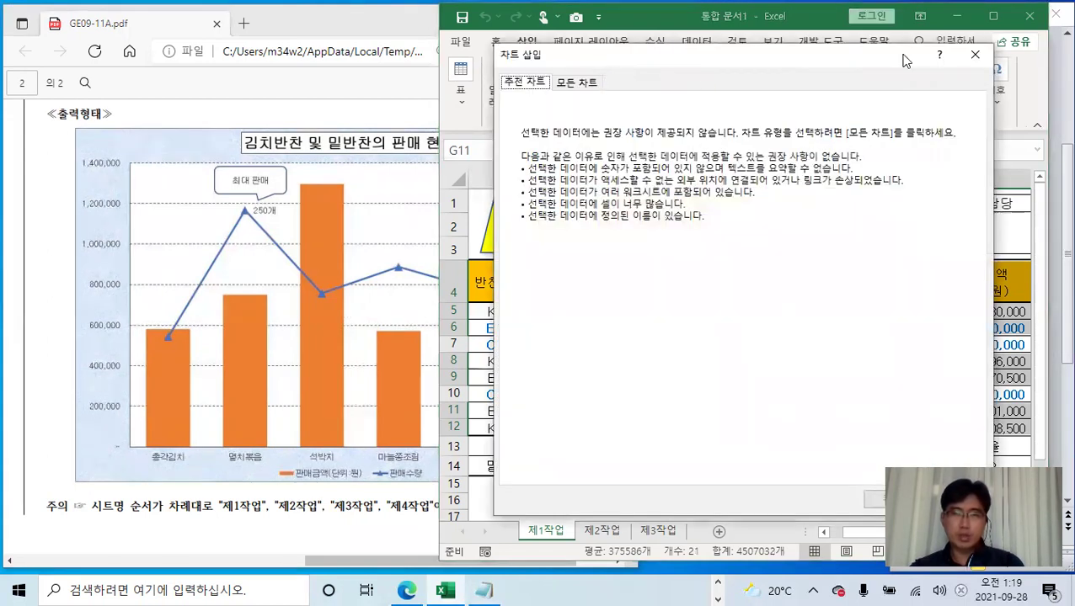
{"action": "left_click", "coordinate": [974, 54]}
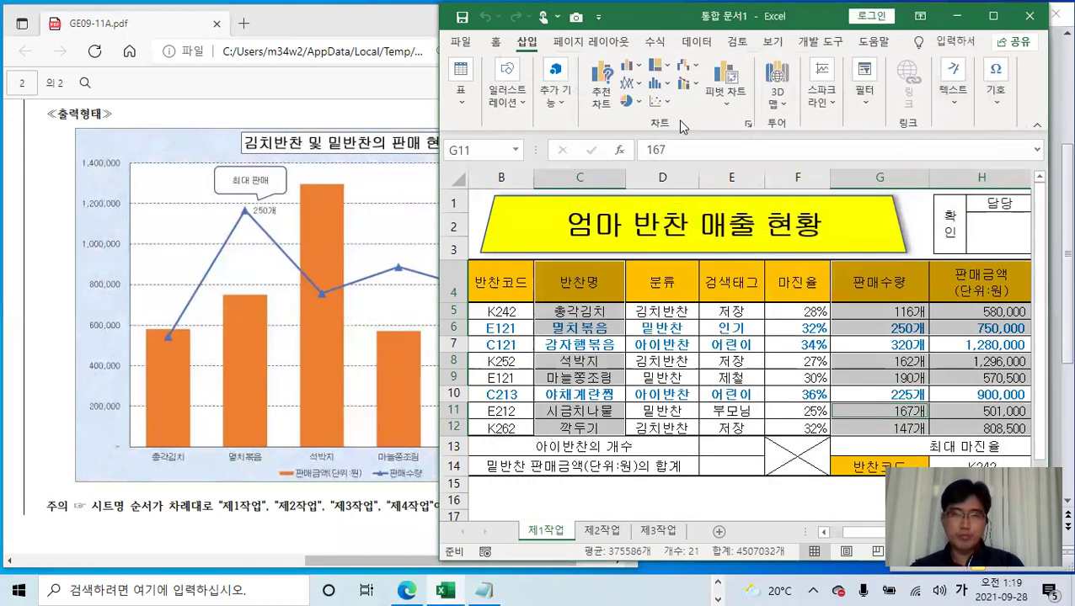
Try to insert a 2-D clustered column chart from the selected cells, and delete the chart
{"action": "left_click", "coordinate": [638, 69]}
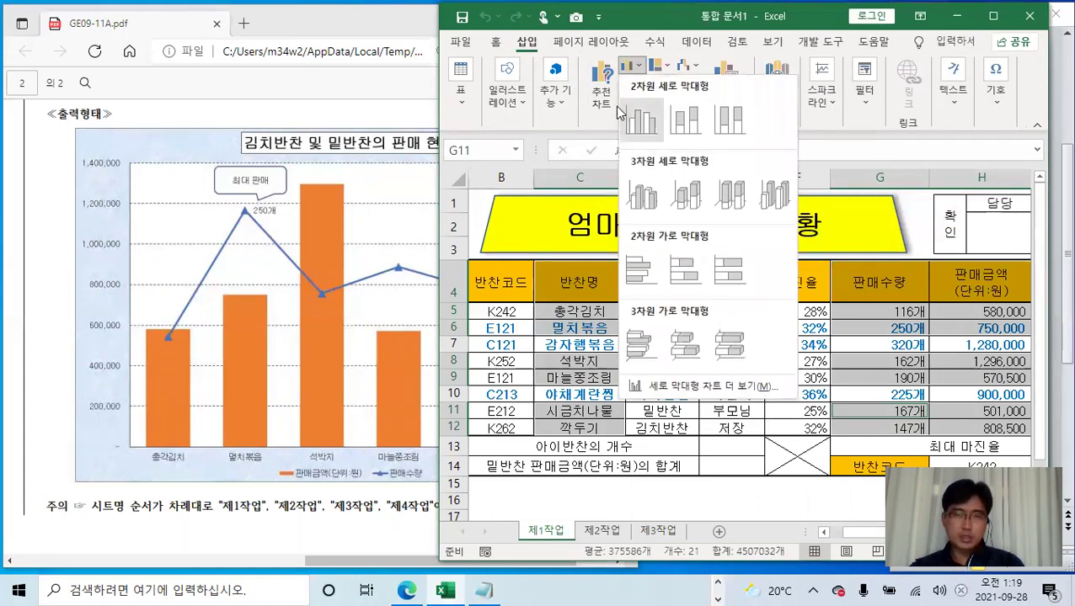
{"action": "left_click", "coordinate": [648, 122]}
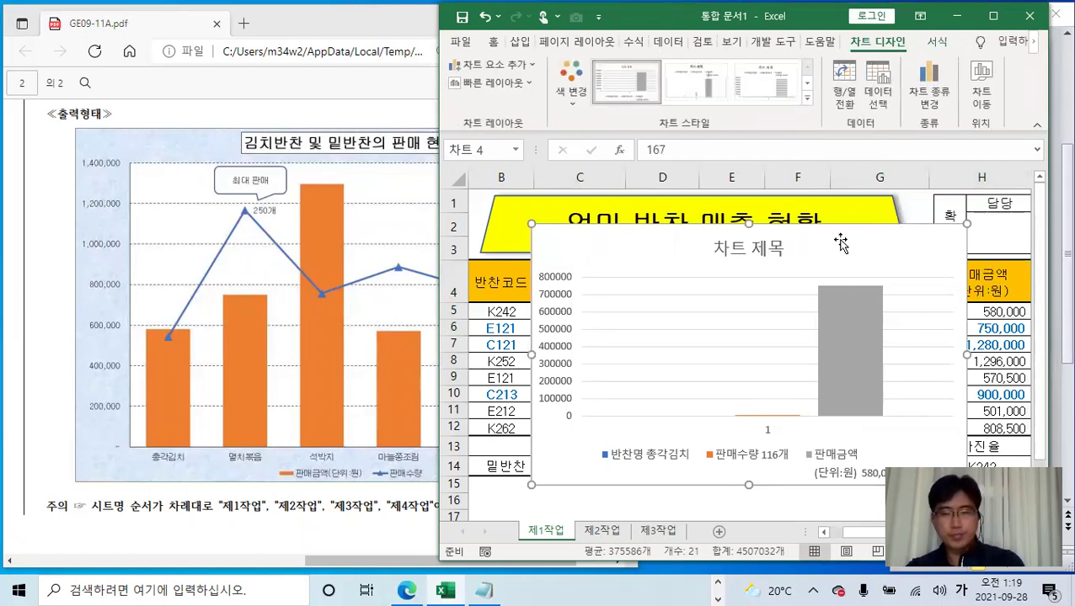
{"action": "key", "text": "Delete"}
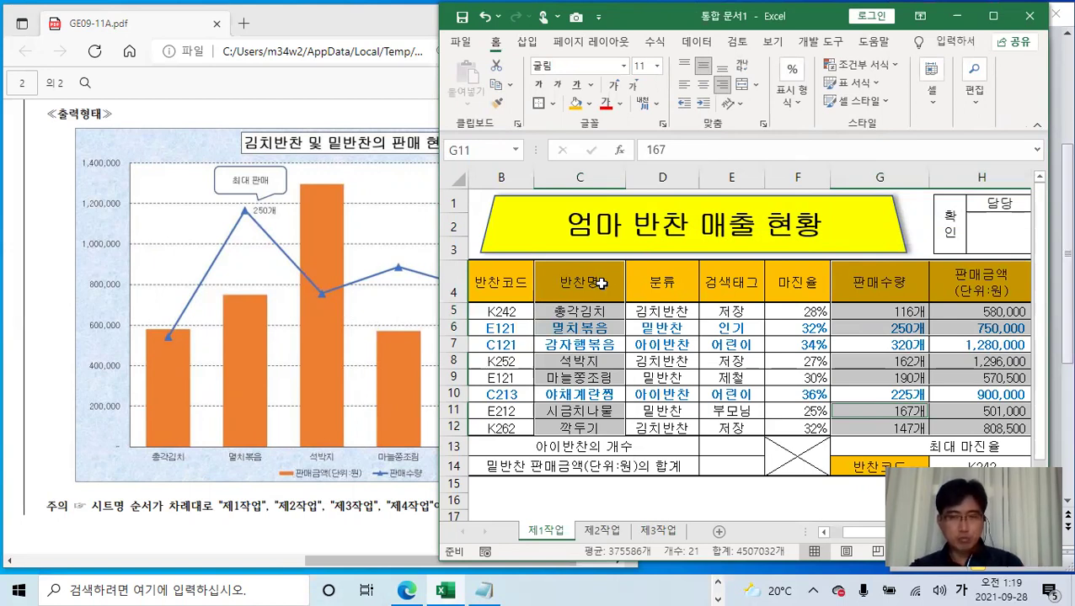
Reselect the 반찬명 header and item names for the chart data, covering C4:C6, C8:C9 and C11:C12
{"action": "left_click_drag", "start_coordinate": [598, 277], "coordinate": [598, 327]}
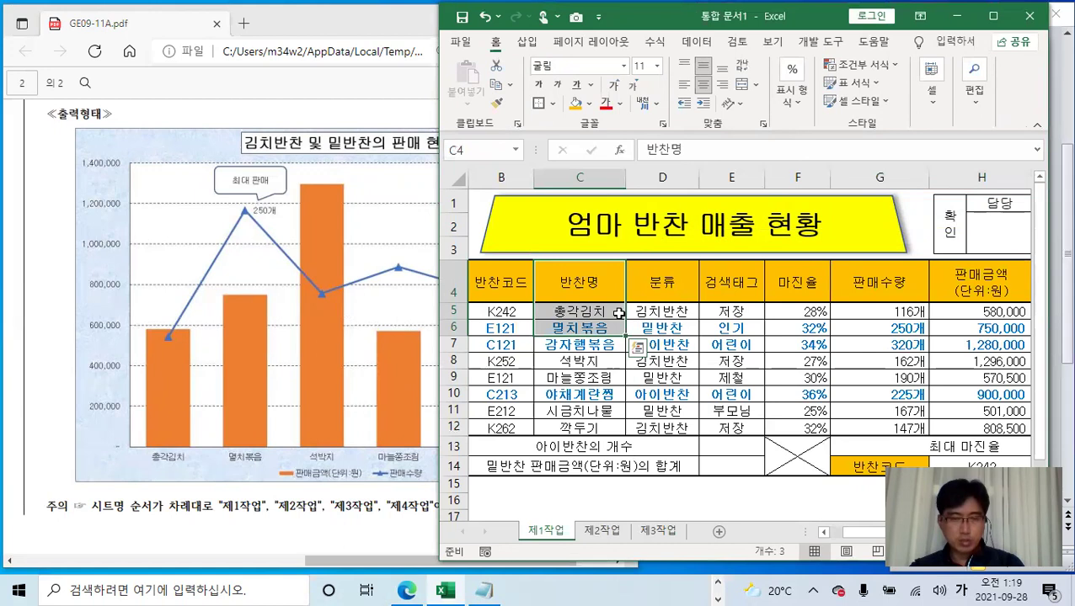
{"action": "left_click", "coordinate": [591, 361], "text": "ctrl"}
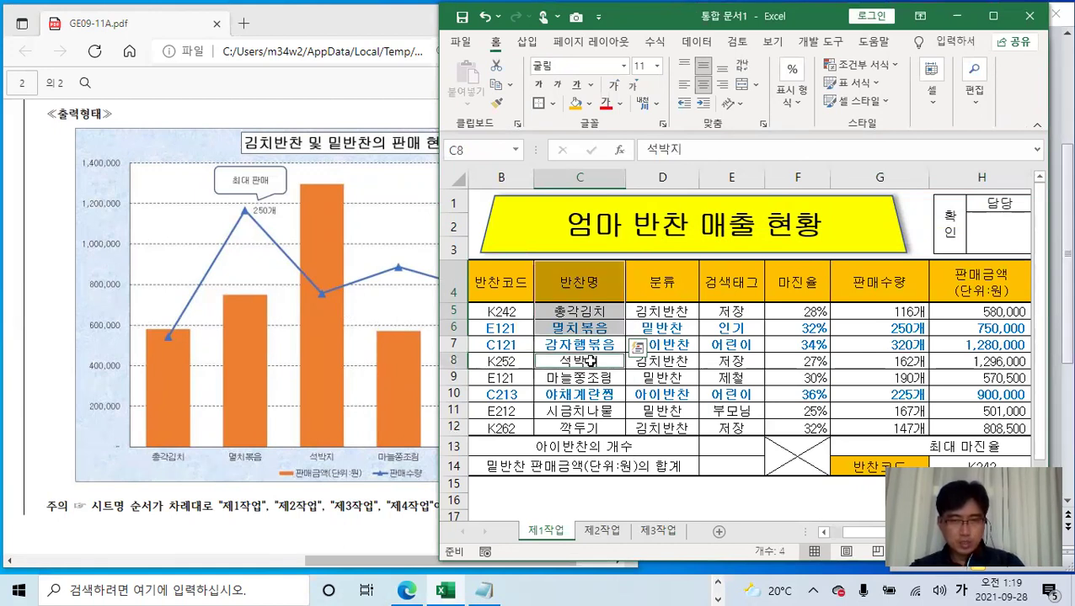
{"action": "left_click_drag", "start_coordinate": [591, 361], "coordinate": [592, 376]}
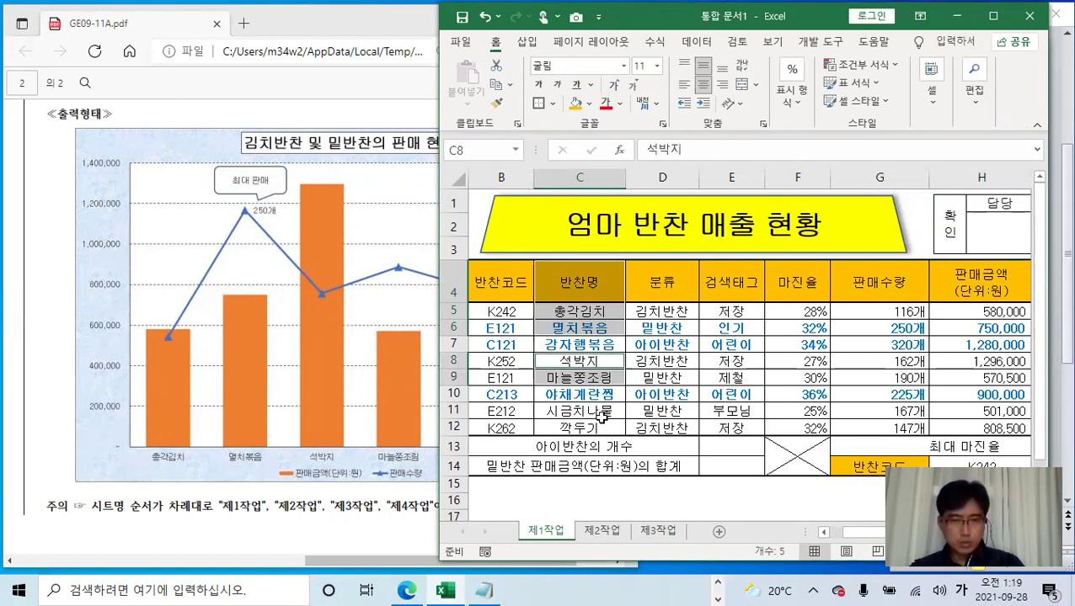
{"action": "left_click_drag", "start_coordinate": [603, 416], "coordinate": [603, 430]}
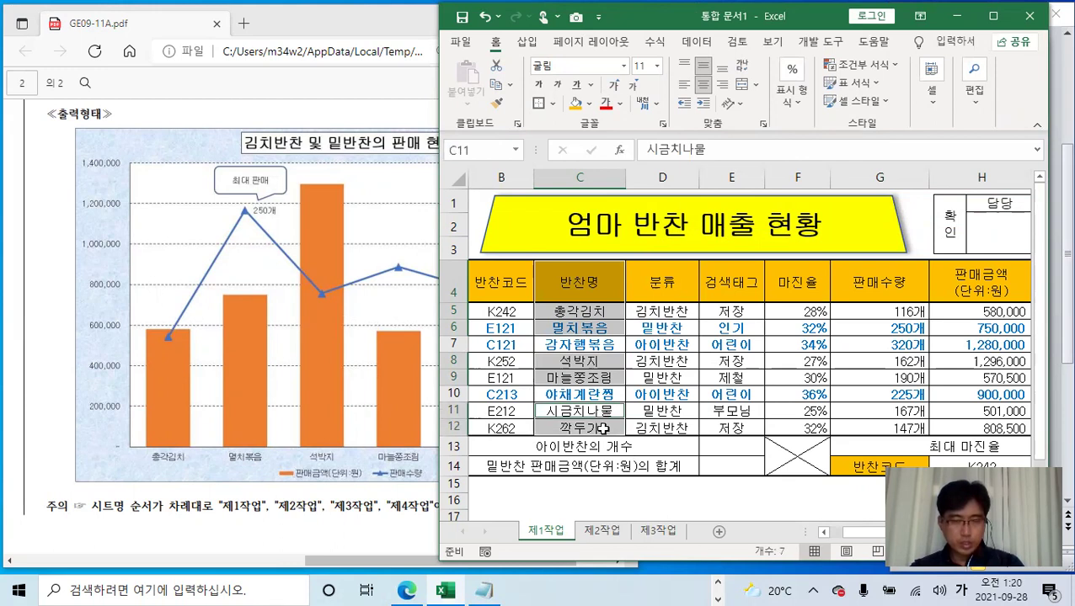
Extend the selection with the corresponding 판매수량 and 판매금액 ranges G4:H6, G8:H9 and G11:H12
{"action": "left_click", "coordinate": [913, 283], "text": "ctrl"}
{"action": "left_click_drag", "start_coordinate": [913, 283], "coordinate": [992, 324]}
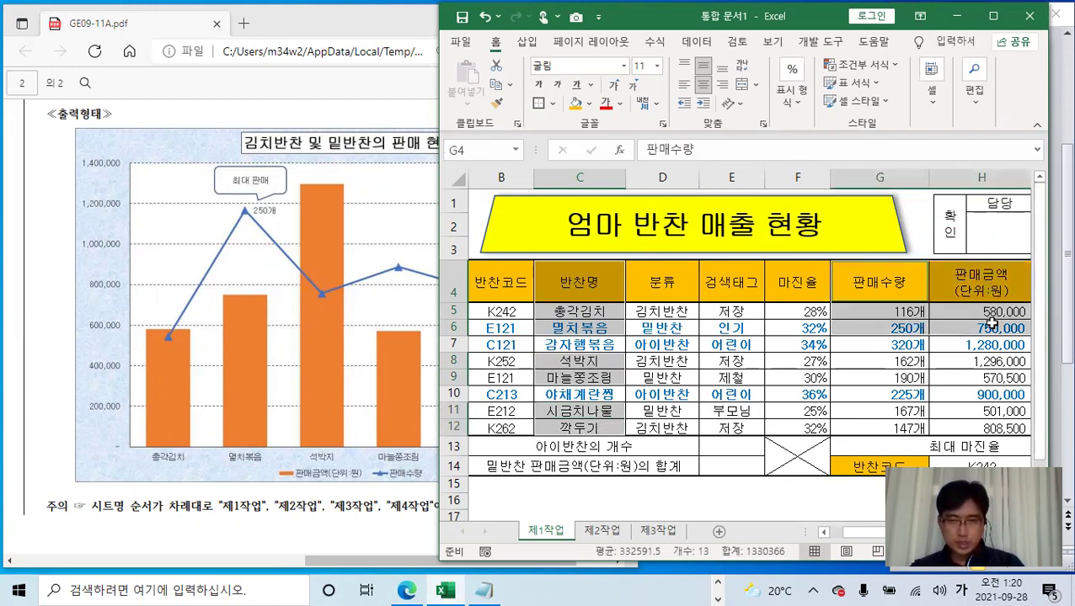
{"action": "left_click_drag", "start_coordinate": [895, 362], "coordinate": [947, 377]}
{"action": "left_click_drag", "start_coordinate": [906, 411], "coordinate": [955, 426]}
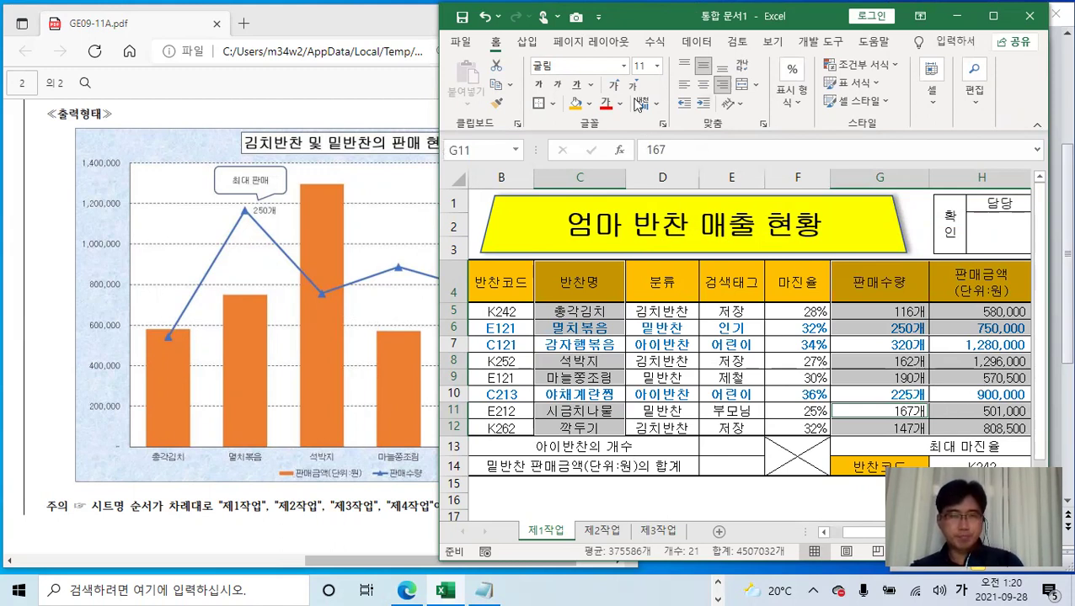
Insert a 묶은 세로 막대형 (clustered column) chart from the selected cells and shift it toward the sheet's upper-left area
{"action": "left_click", "coordinate": [527, 42]}
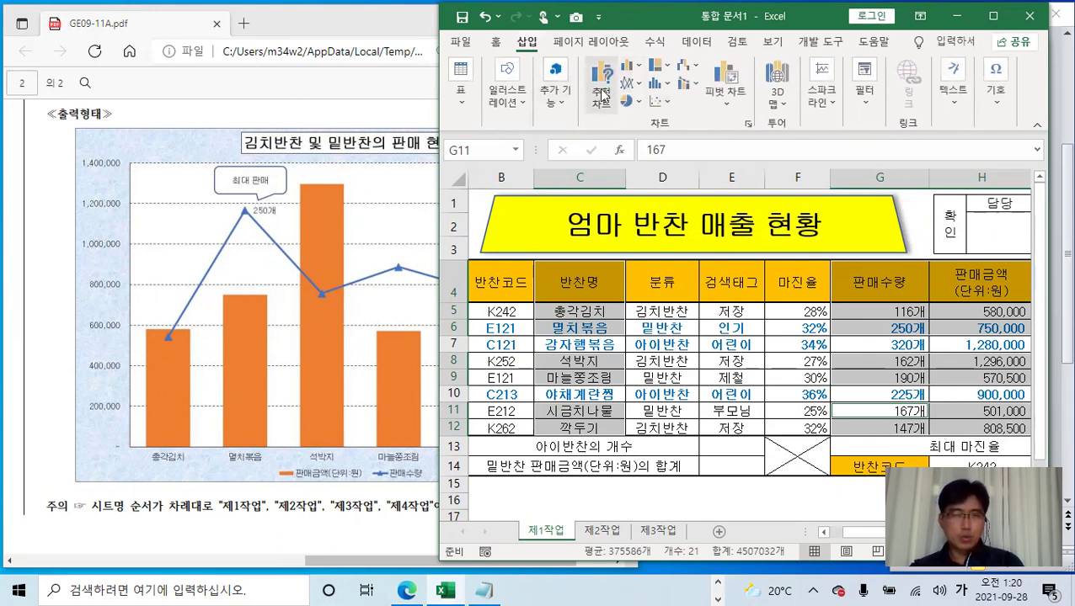
{"action": "left_click", "coordinate": [603, 81]}
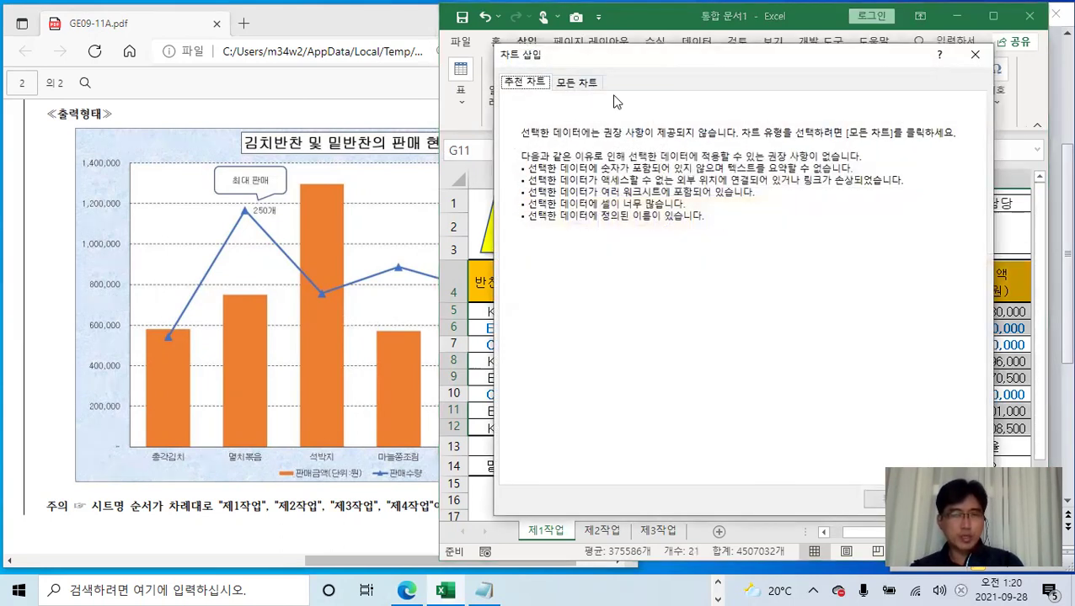
{"action": "left_click", "coordinate": [578, 82]}
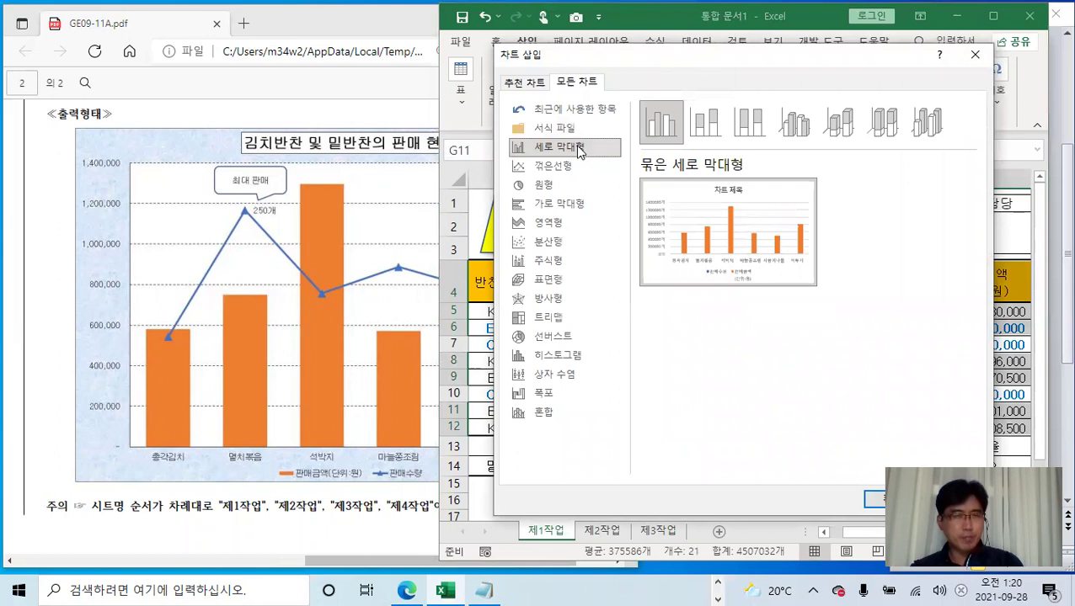
{"action": "mouse_move", "coordinate": [729, 230]}
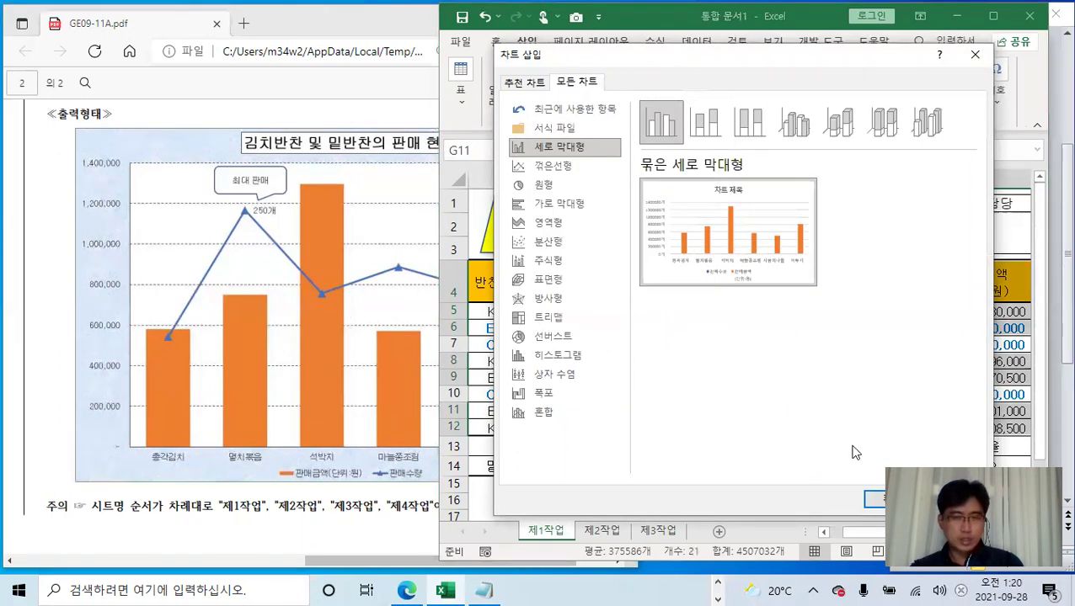
{"action": "left_click_drag", "start_coordinate": [738, 59], "coordinate": [539, 52]}
{"action": "left_click", "coordinate": [692, 492]}
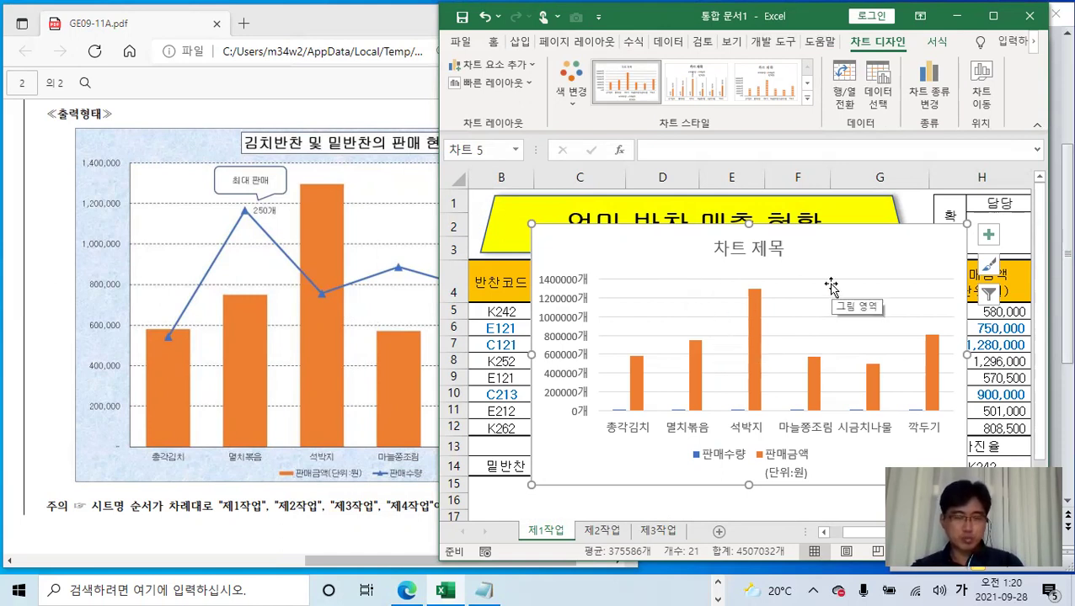
{"action": "left_click_drag", "start_coordinate": [826, 252], "coordinate": [795, 226]}
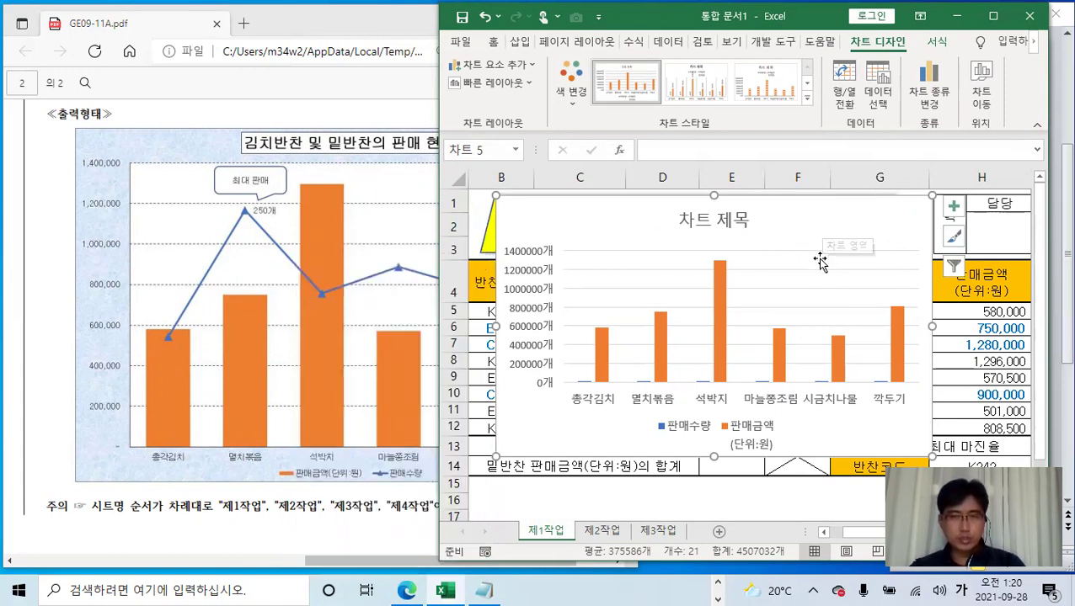
Move the whole chart to a new sheet named 제4작업
{"action": "left_click", "coordinate": [819, 260]}
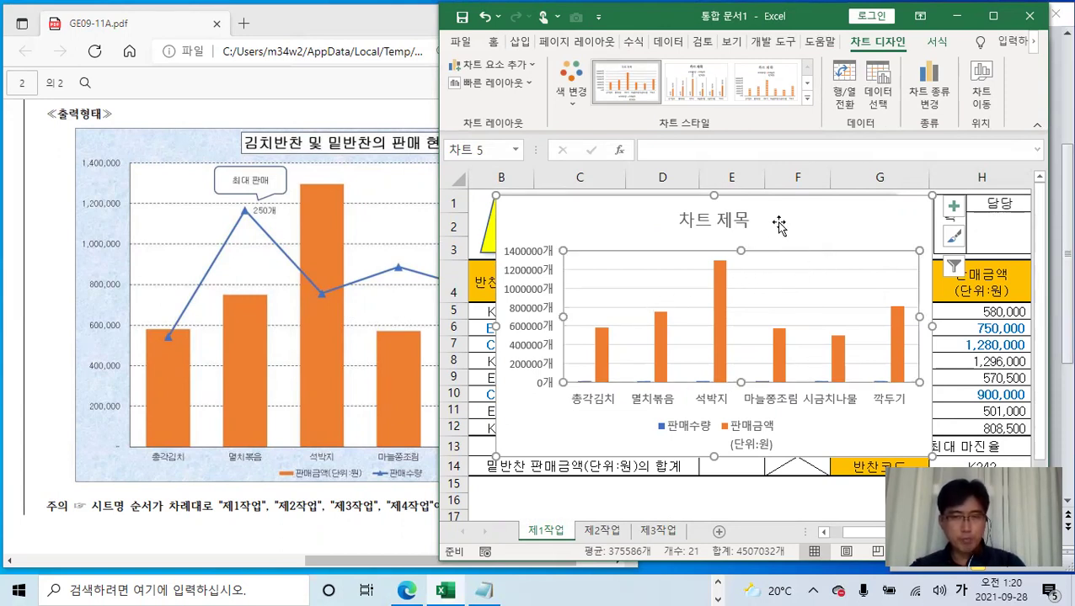
{"action": "left_click", "coordinate": [854, 225]}
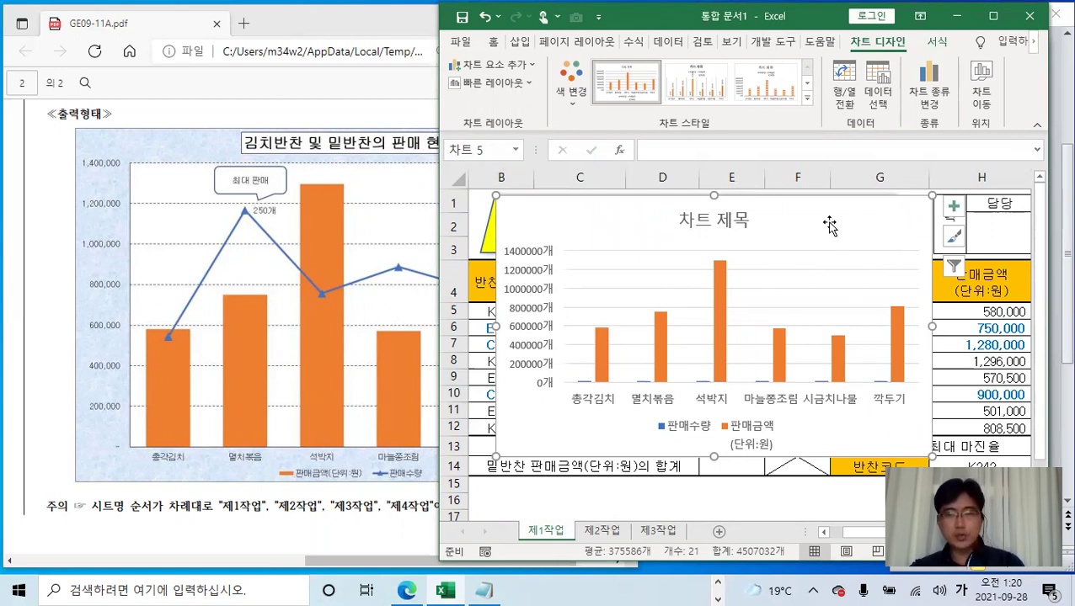
{"action": "right_click", "coordinate": [830, 225]}
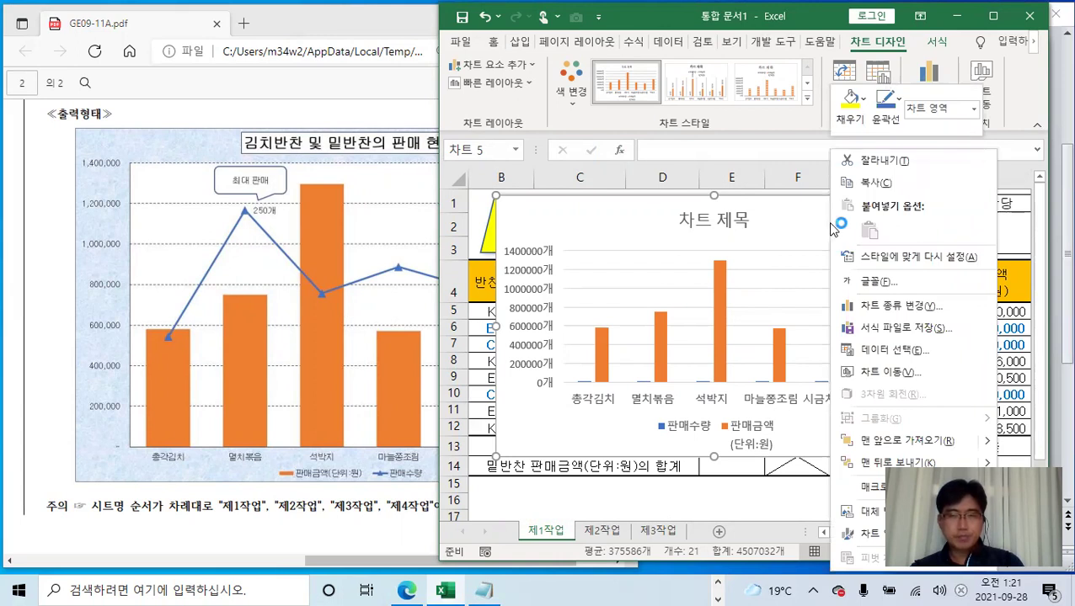
{"action": "left_click", "coordinate": [901, 370]}
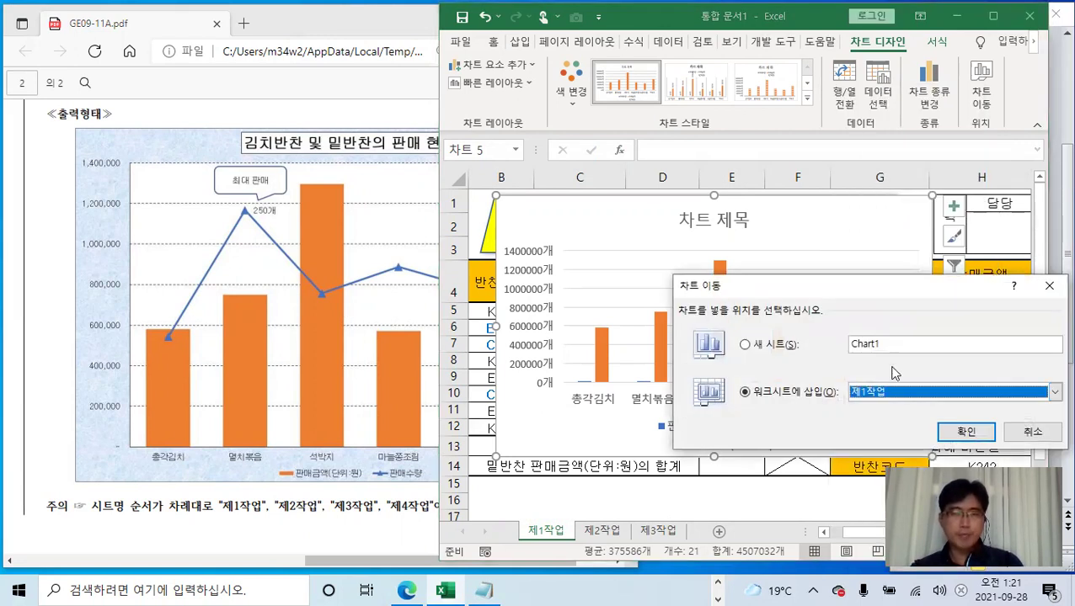
{"action": "left_click_drag", "start_coordinate": [859, 288], "coordinate": [688, 172]}
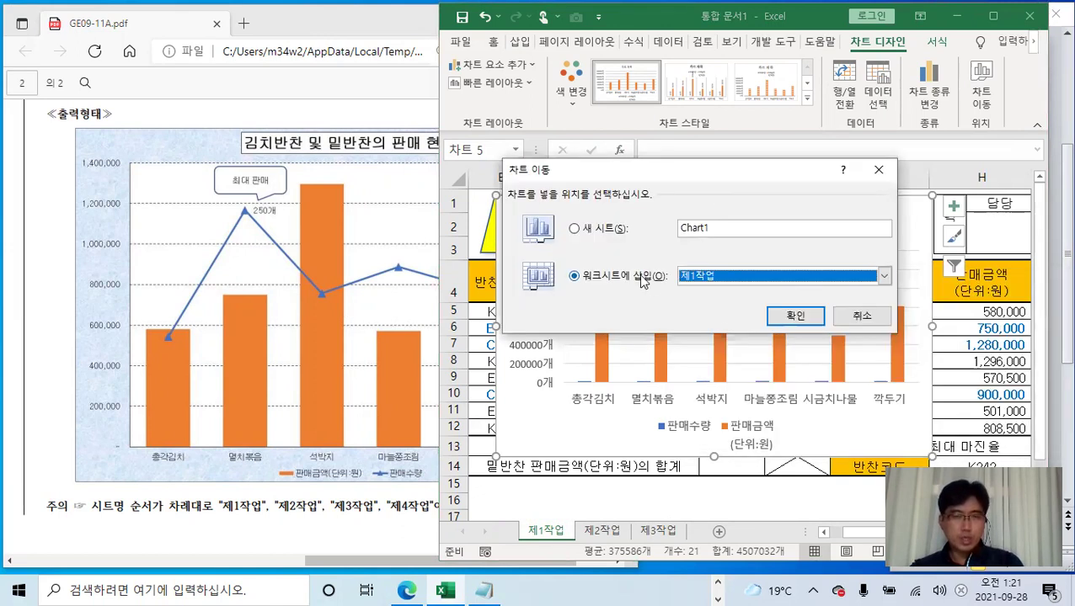
{"action": "left_click", "coordinate": [599, 229]}
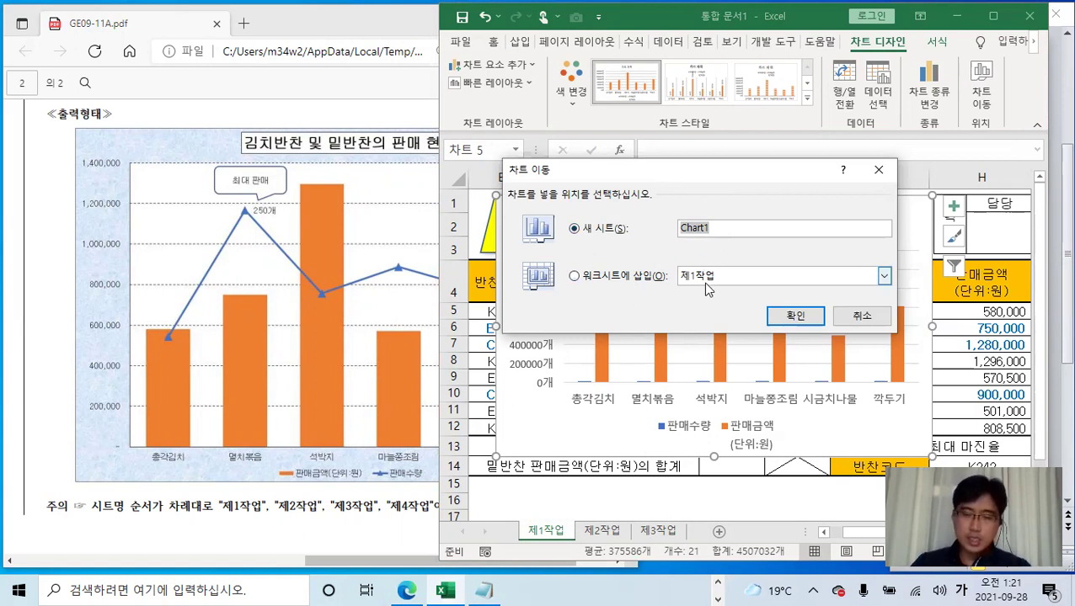
{"action": "type", "text": "ㅊ제4작업"}
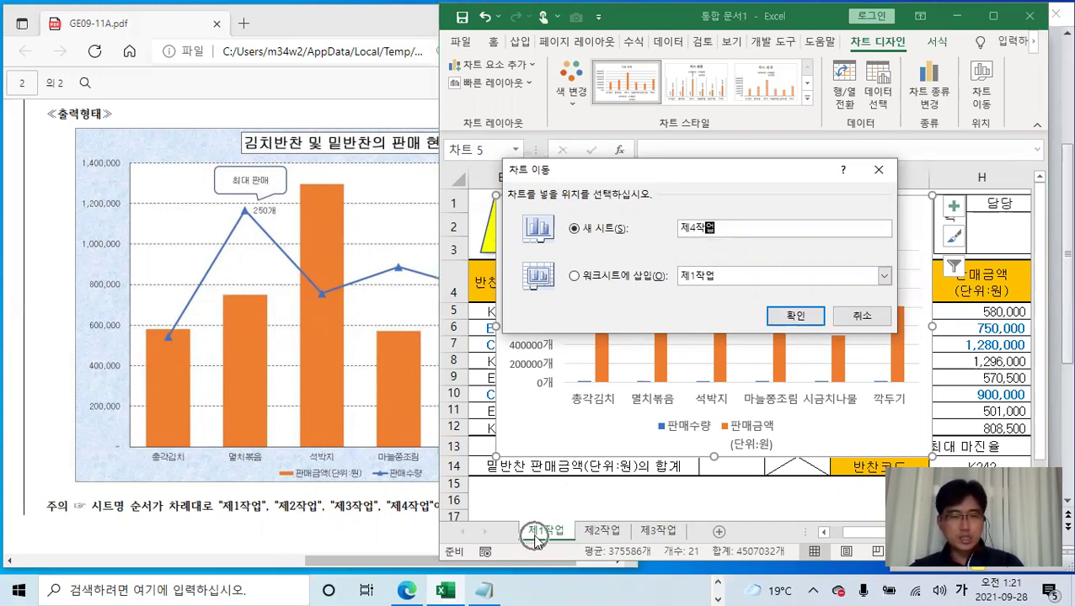
{"action": "left_click", "coordinate": [792, 322]}
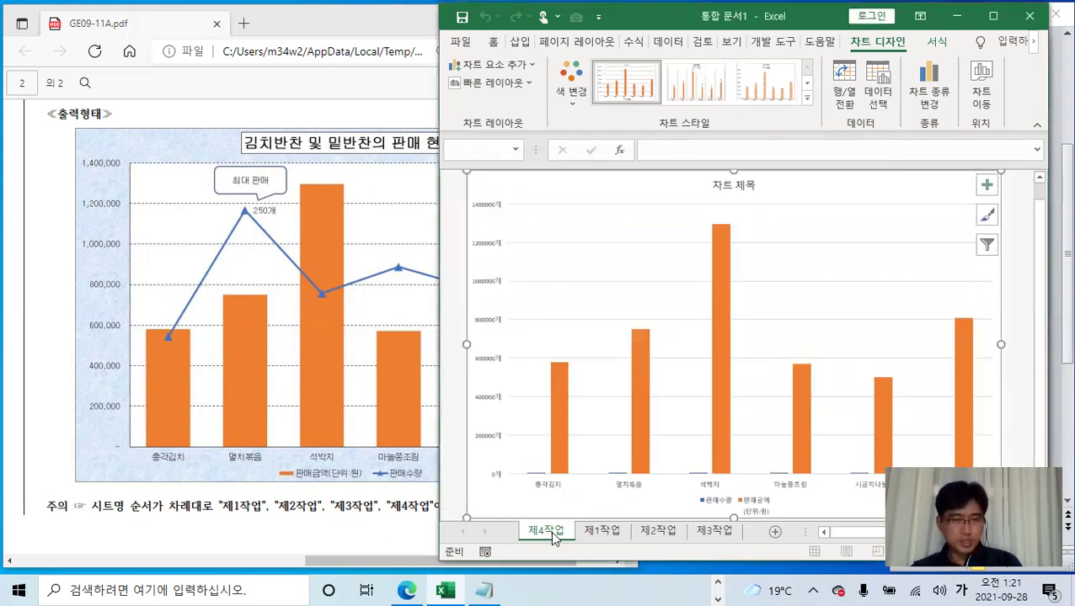
Reorder the sheets so that 제4작업 comes after 제3작업, and dismiss the chart style options
{"action": "left_click", "coordinate": [553, 532]}
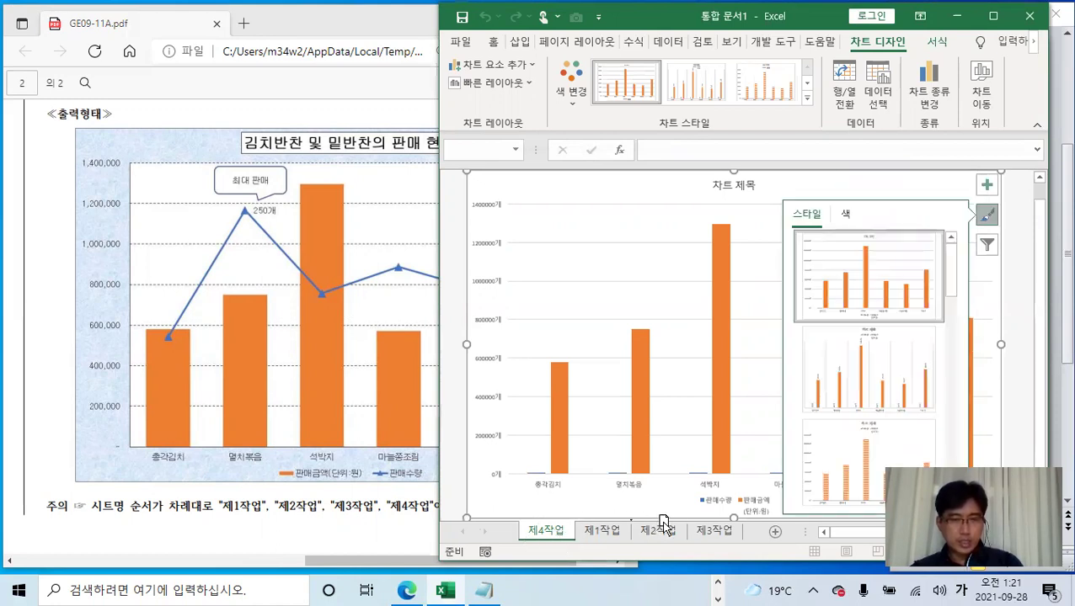
{"action": "left_click_drag", "start_coordinate": [758, 537], "coordinate": [755, 536]}
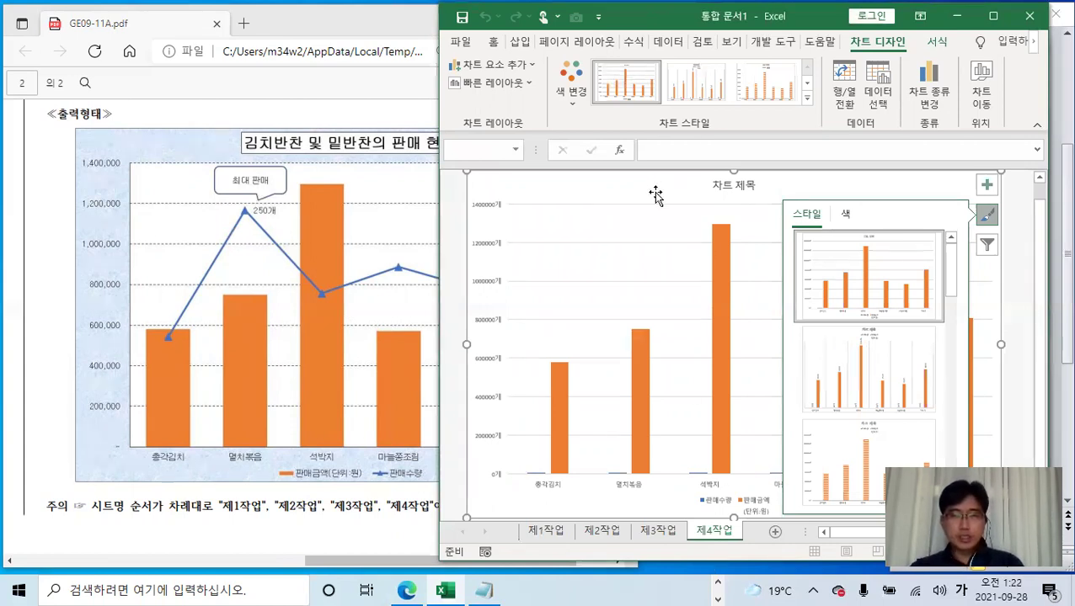
{"action": "left_click", "coordinate": [994, 216]}
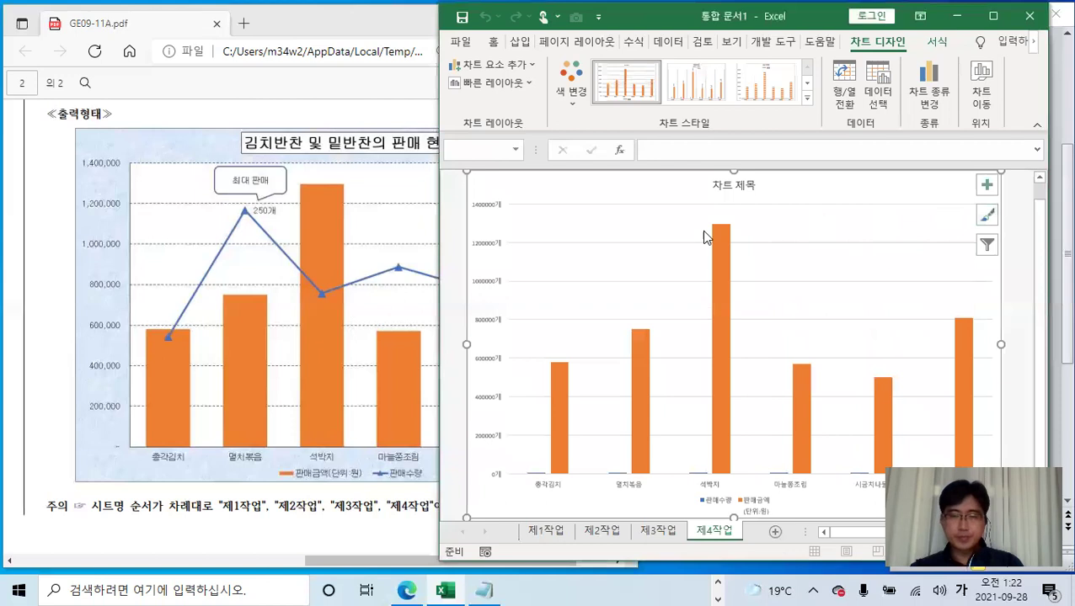
Apply quick layout 레이아웃 3 to the chart, as required by condition (4) of the exam PDF
{"action": "left_click", "coordinate": [333, 235]}
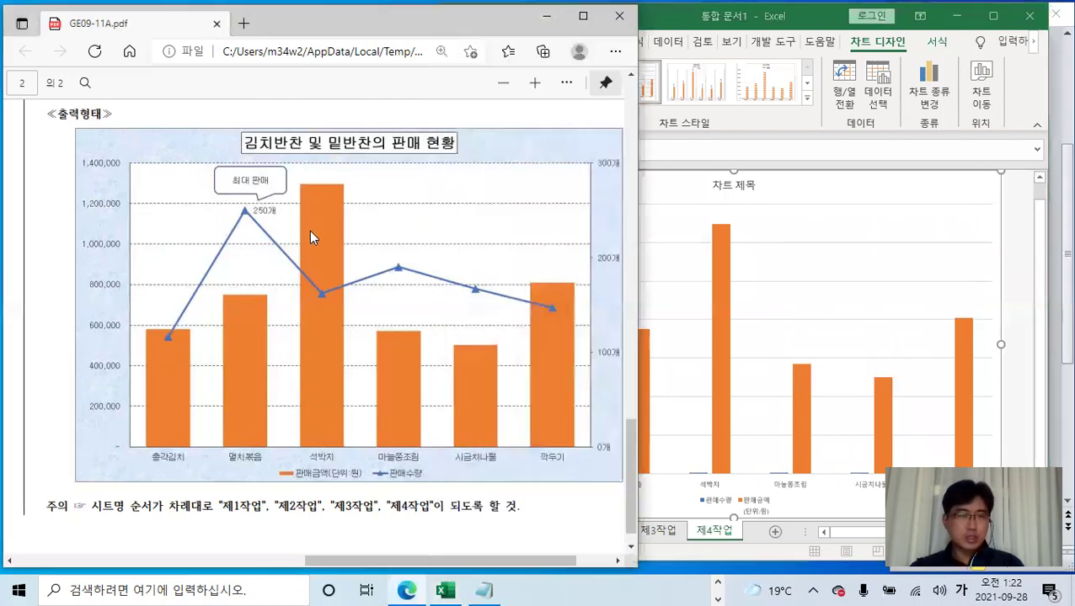
{"action": "scroll", "coordinate": [316, 238], "scroll_direction": "up", "scroll_amount": 5}
{"action": "scroll", "coordinate": [274, 267], "scroll_direction": "up", "scroll_amount": 1}
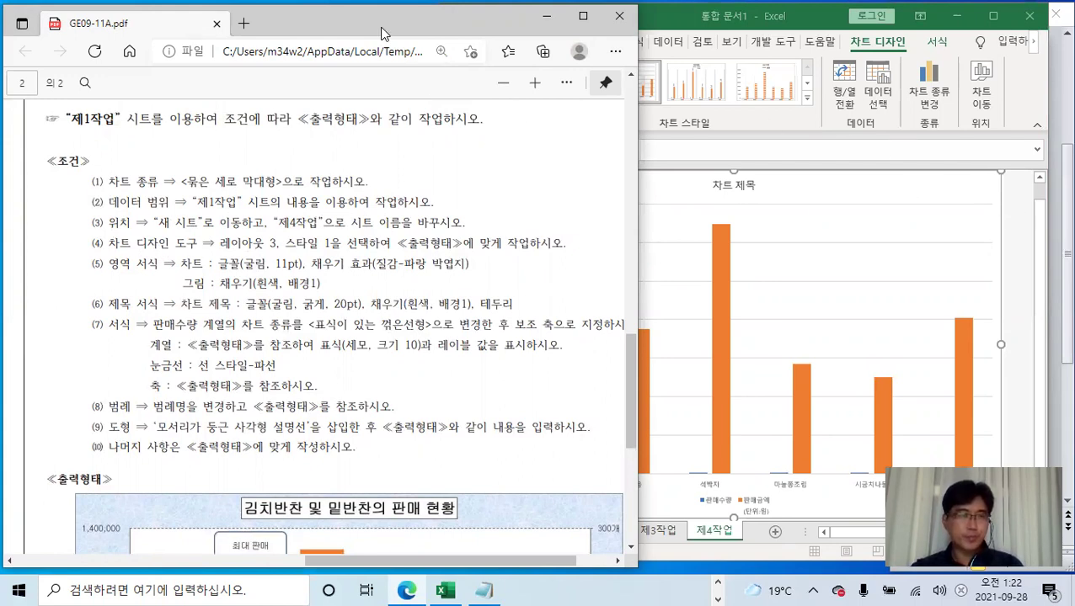
{"action": "left_click_drag", "start_coordinate": [380, 33], "coordinate": [336, 33]}
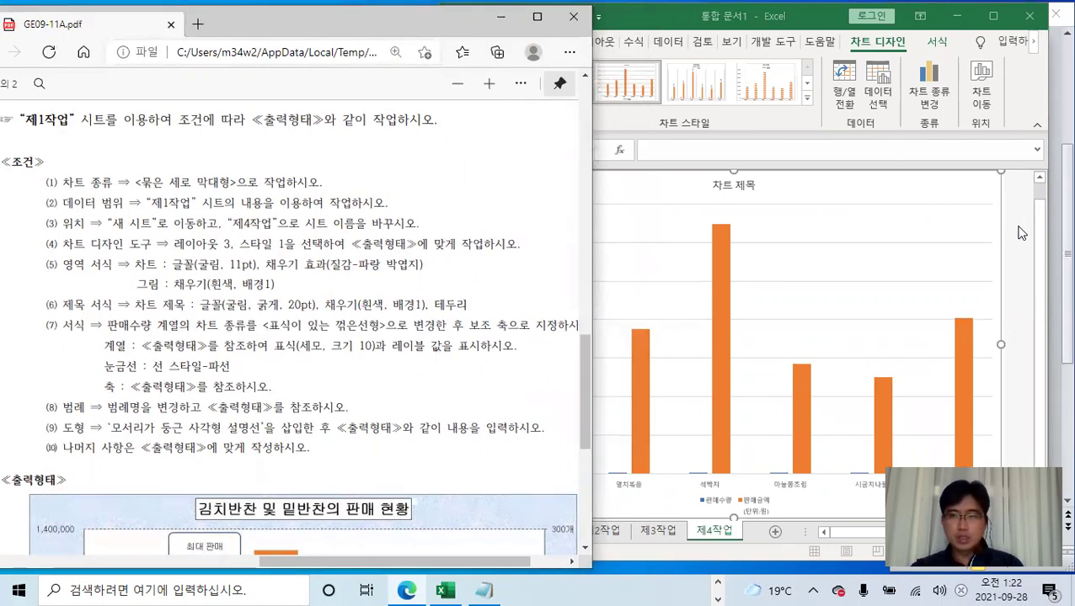
{"action": "left_click", "coordinate": [968, 190]}
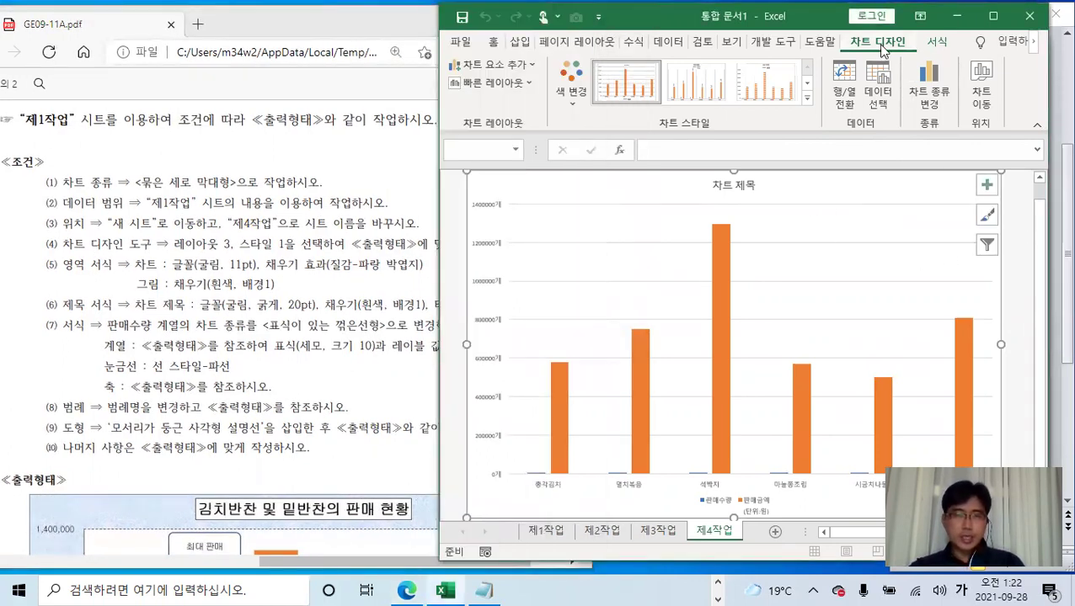
{"action": "left_click", "coordinate": [525, 83]}
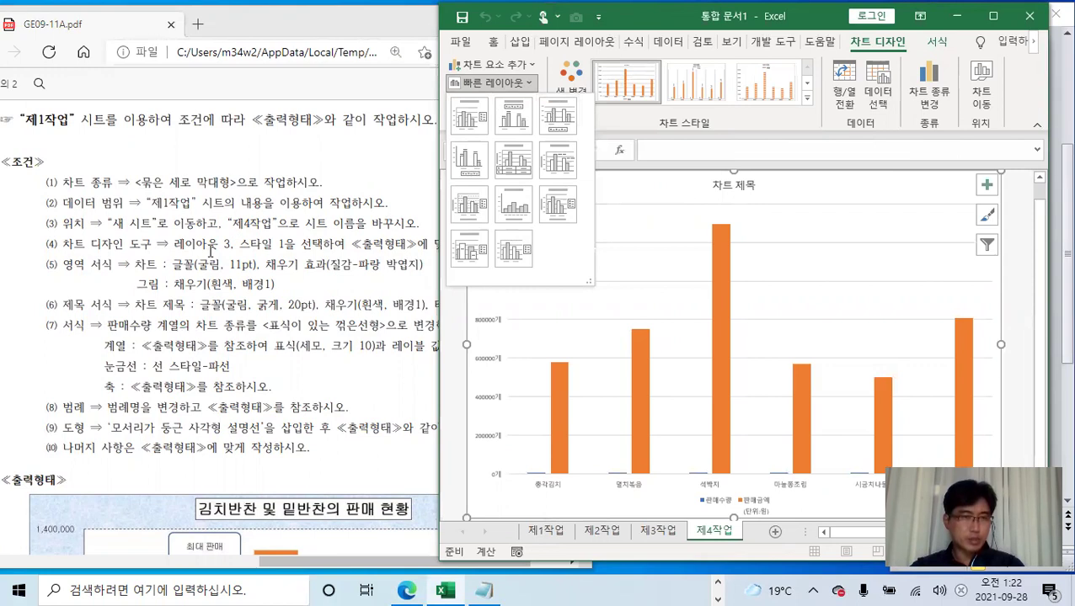
{"action": "left_click", "coordinate": [555, 118]}
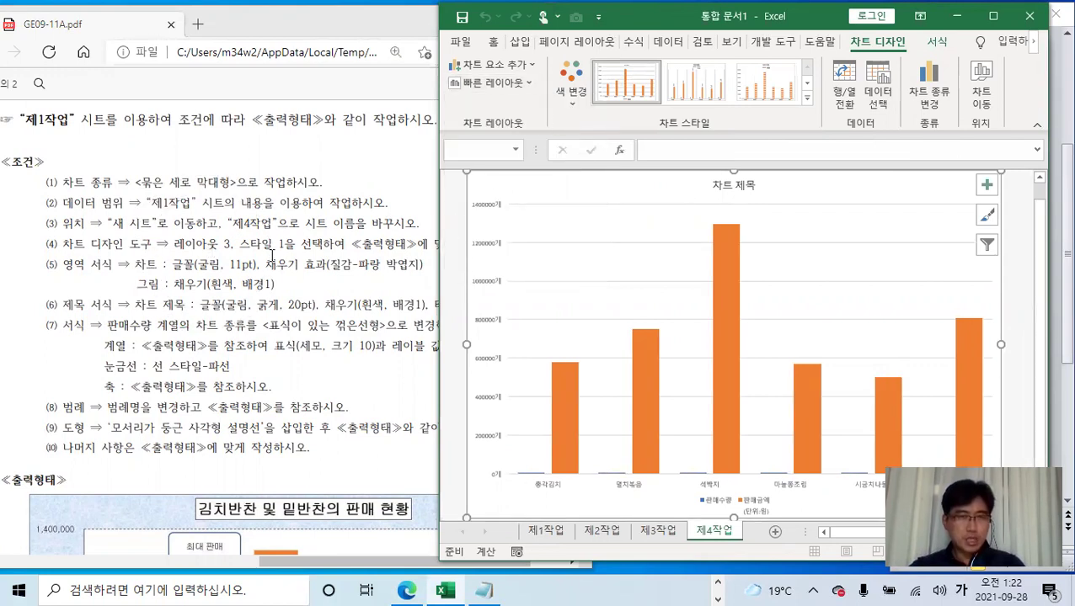
Apply chart style 스타일 1 to the chart on the 제4작업 sheet
{"action": "left_click", "coordinate": [805, 99]}
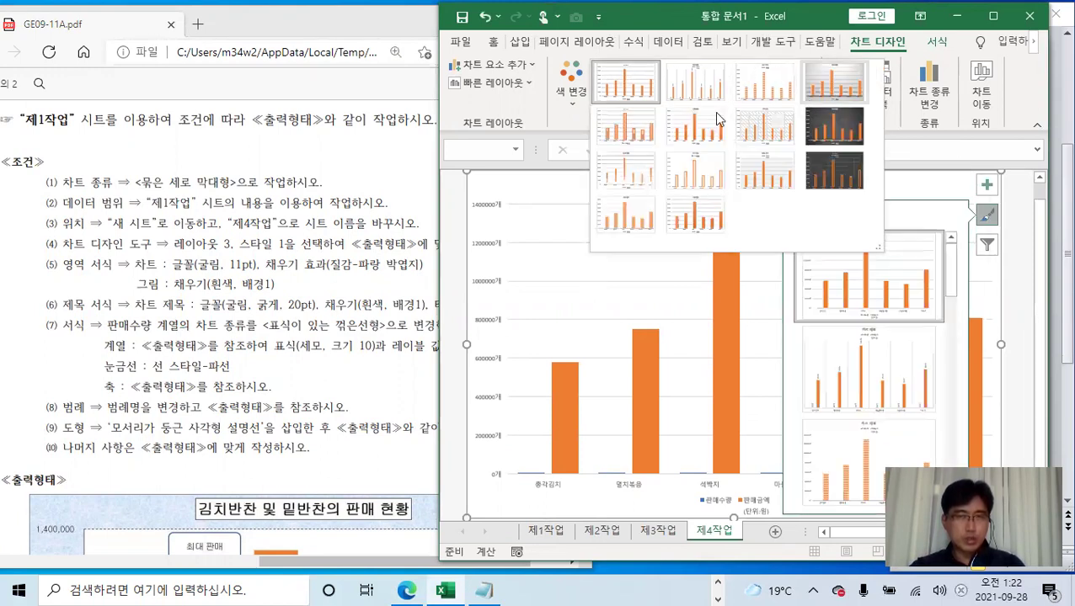
{"action": "left_click", "coordinate": [630, 89]}
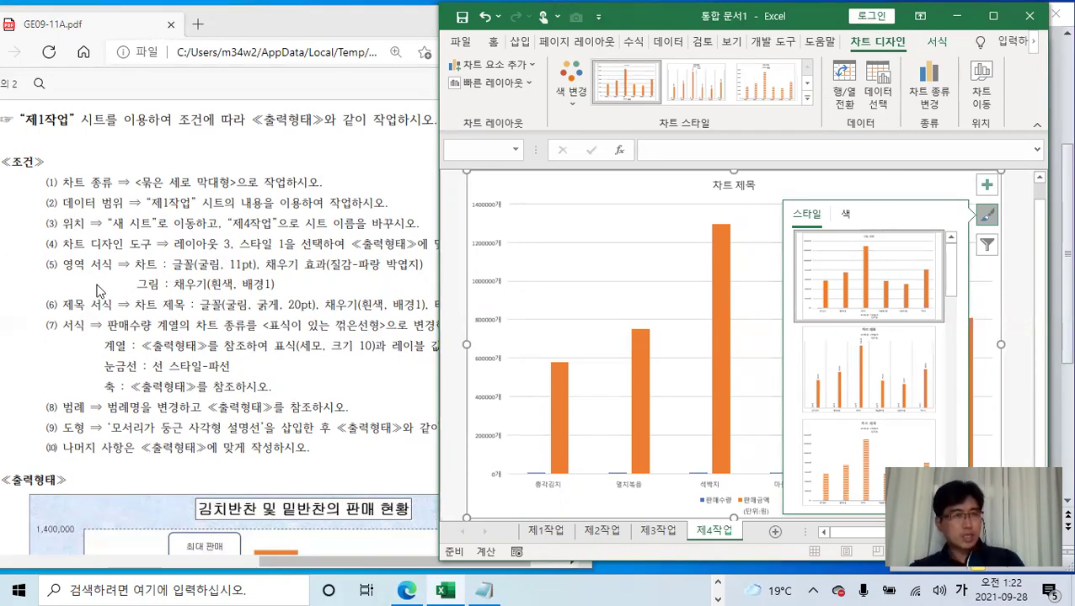
{"action": "left_click", "coordinate": [883, 187]}
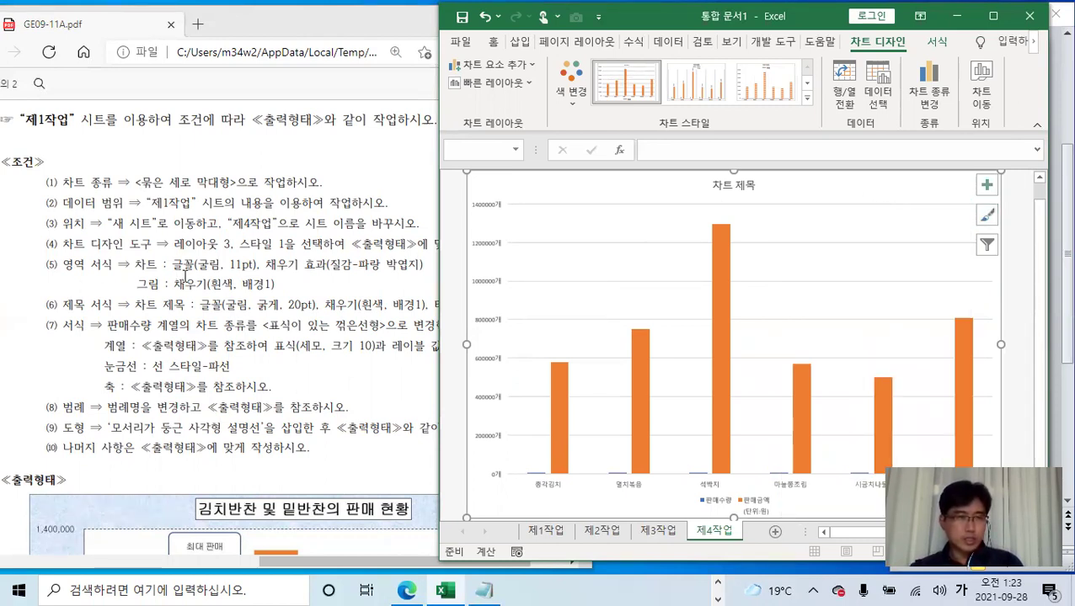
Set the entire chart area's font to 굴림 at 11 pt
{"action": "left_click", "coordinate": [493, 44]}
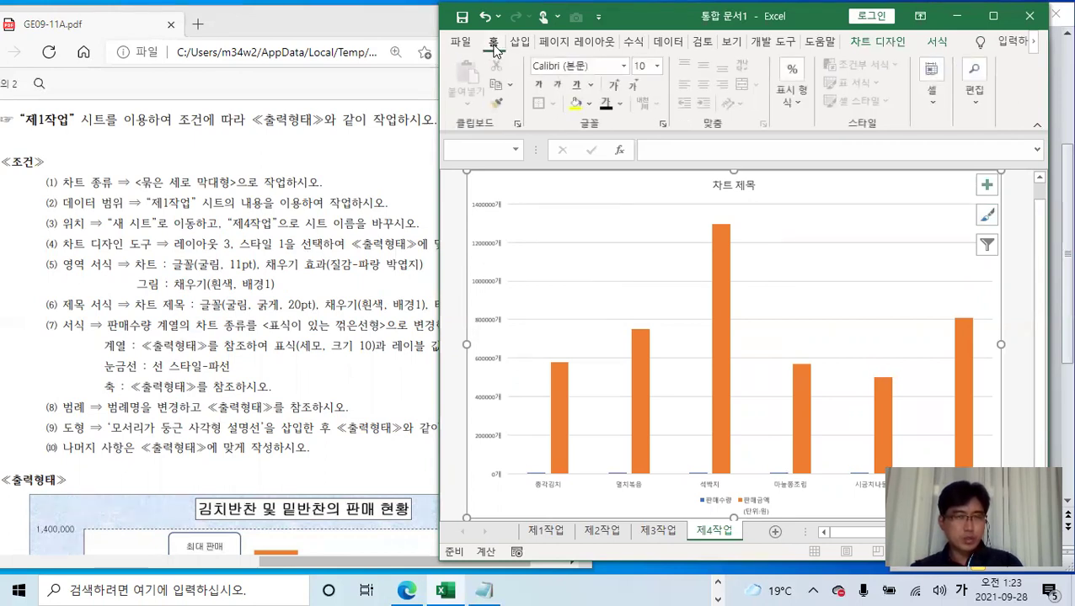
{"action": "left_click", "coordinate": [624, 65]}
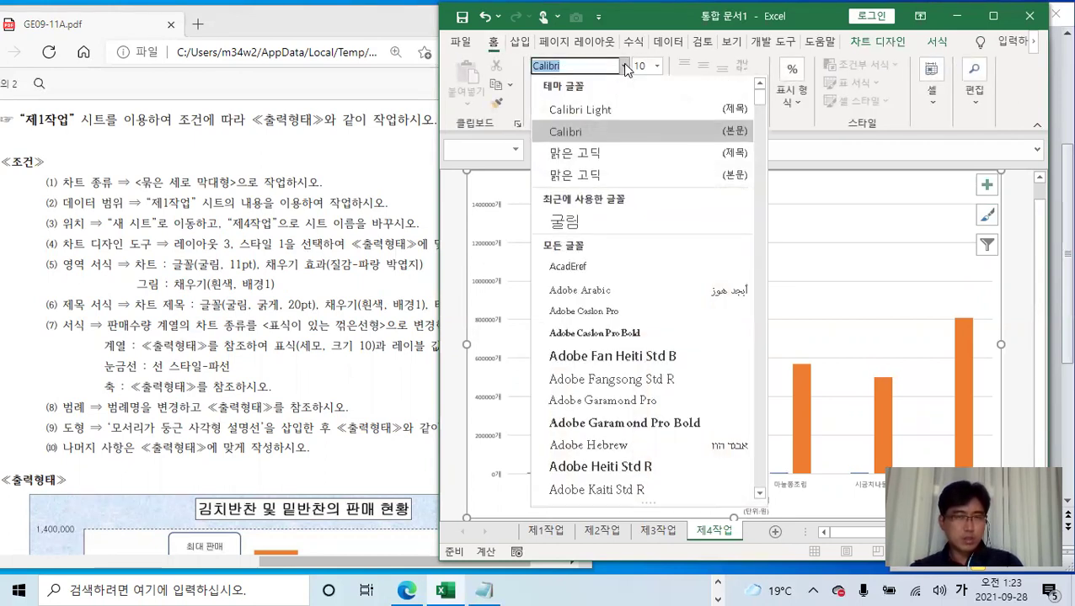
{"action": "left_click", "coordinate": [594, 223]}
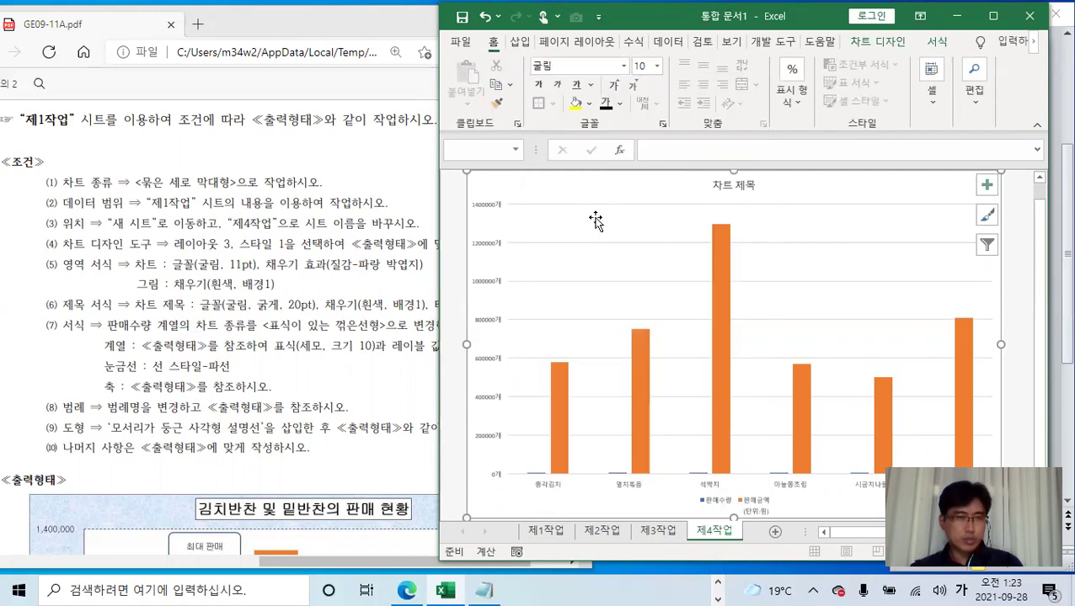
{"action": "left_click", "coordinate": [656, 66]}
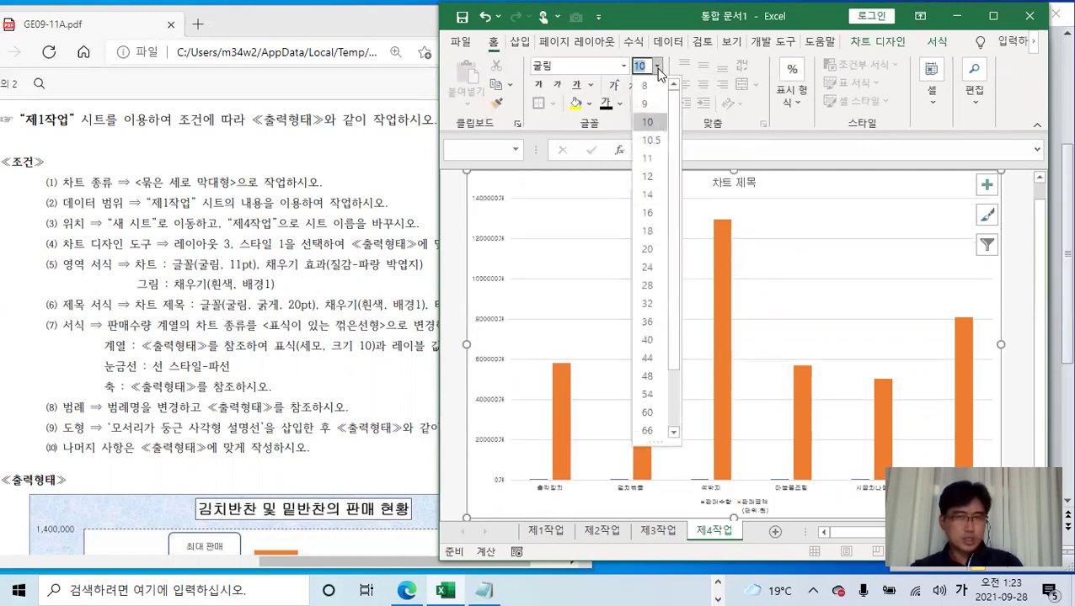
{"action": "left_click", "coordinate": [647, 158]}
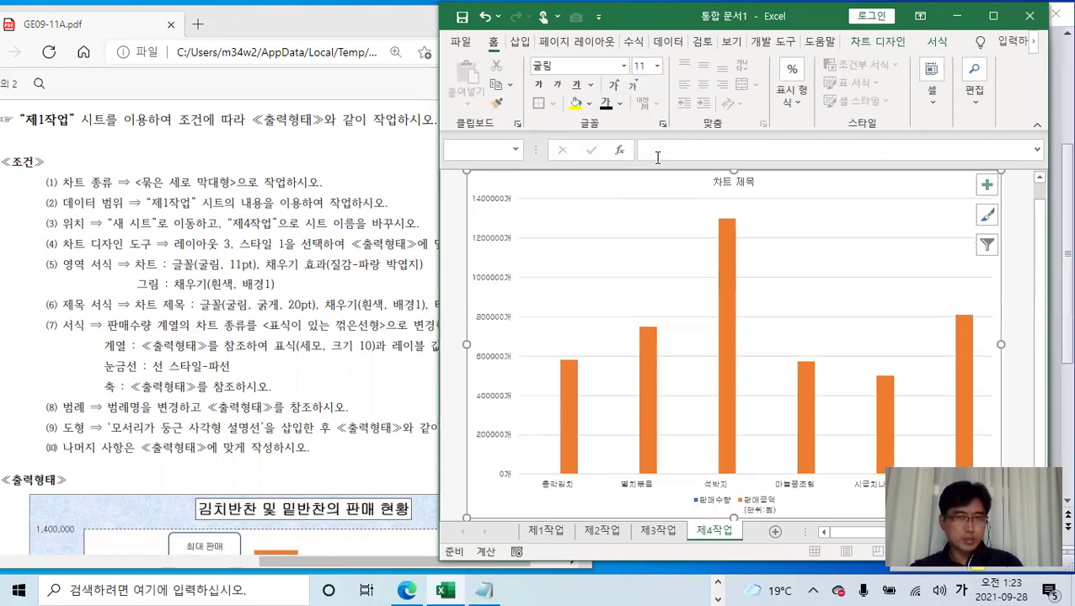
{"action": "left_click", "coordinate": [734, 180]}
{"action": "left_click", "coordinate": [804, 189]}
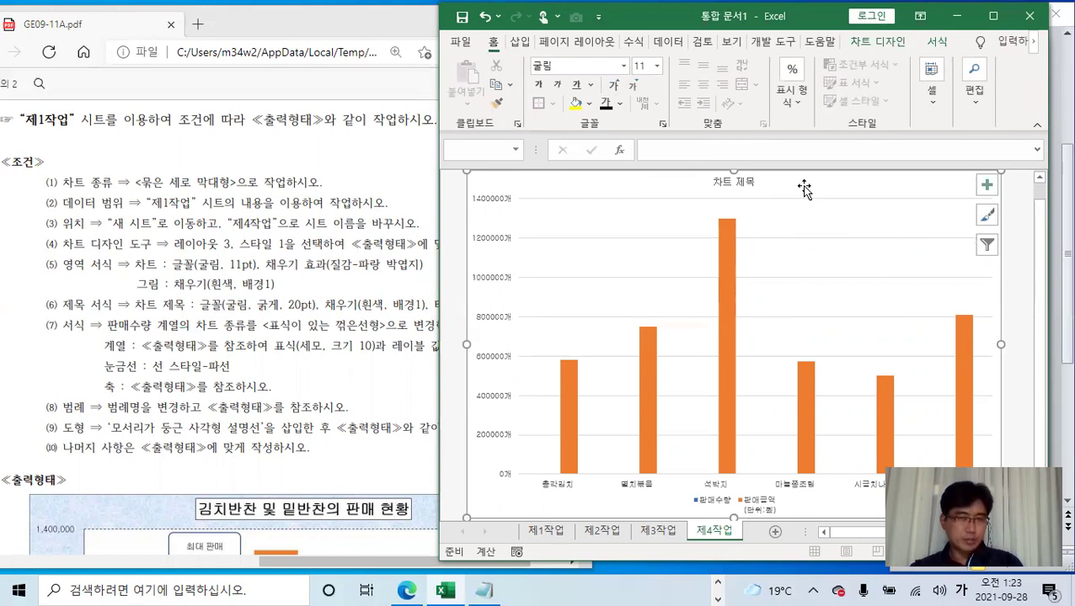
{"action": "left_click", "coordinate": [745, 178]}
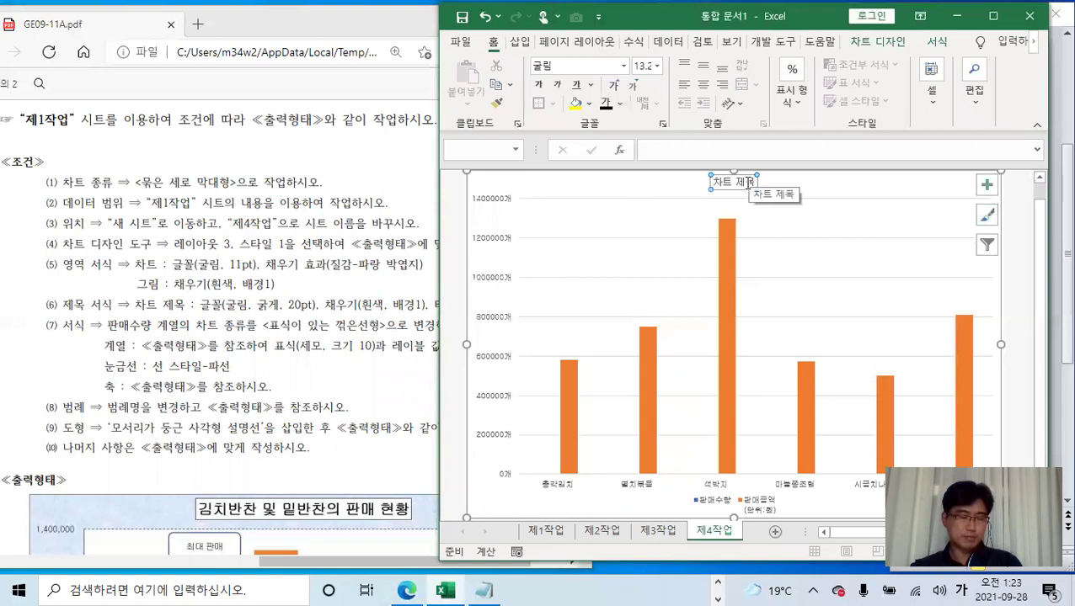
{"action": "left_click", "coordinate": [821, 189]}
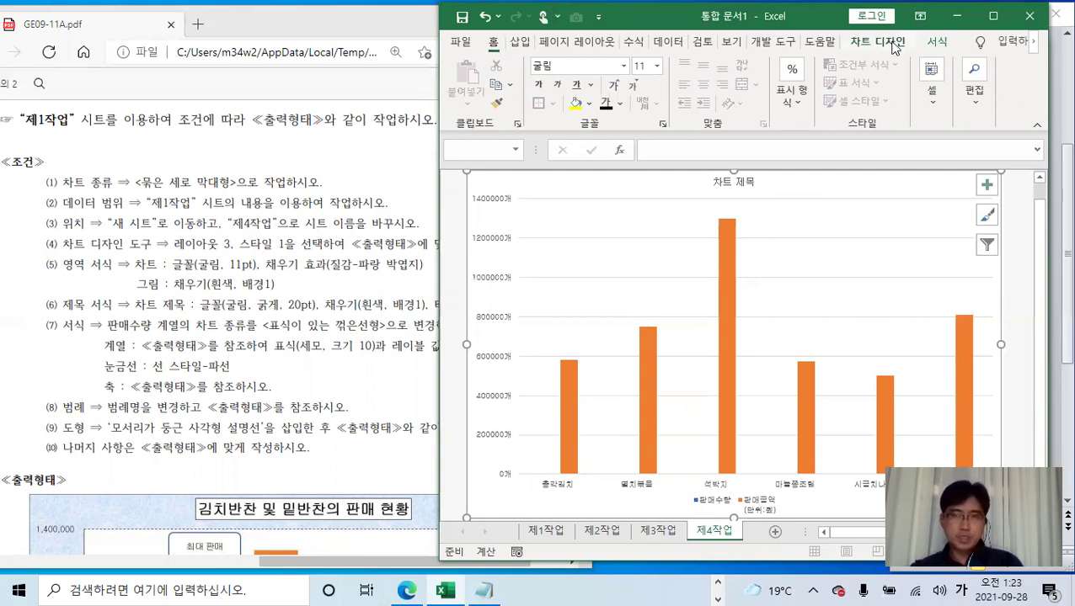
Fill the chart area with the 파랑 박엽지 texture, as required by condition (5) of the exam PDF
{"action": "left_click", "coordinate": [936, 42]}
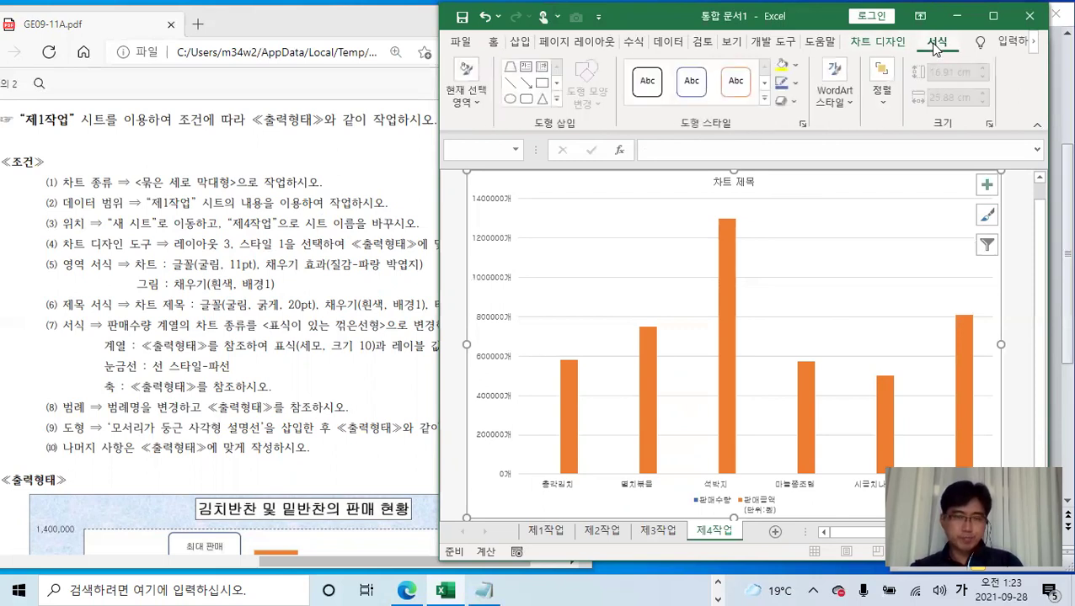
{"action": "left_click", "coordinate": [992, 16]}
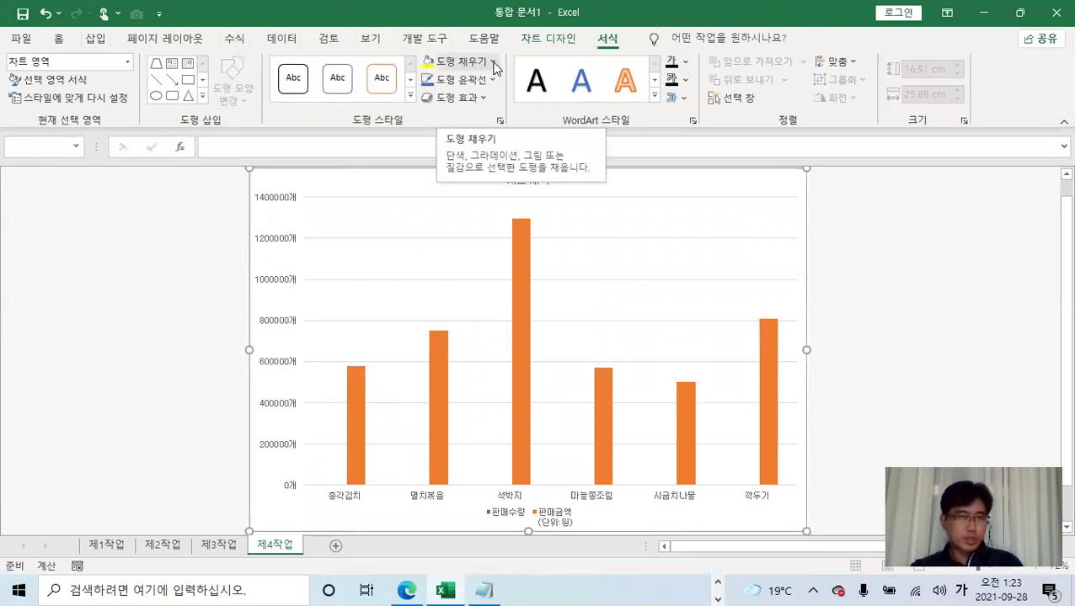
{"action": "left_click", "coordinate": [493, 63]}
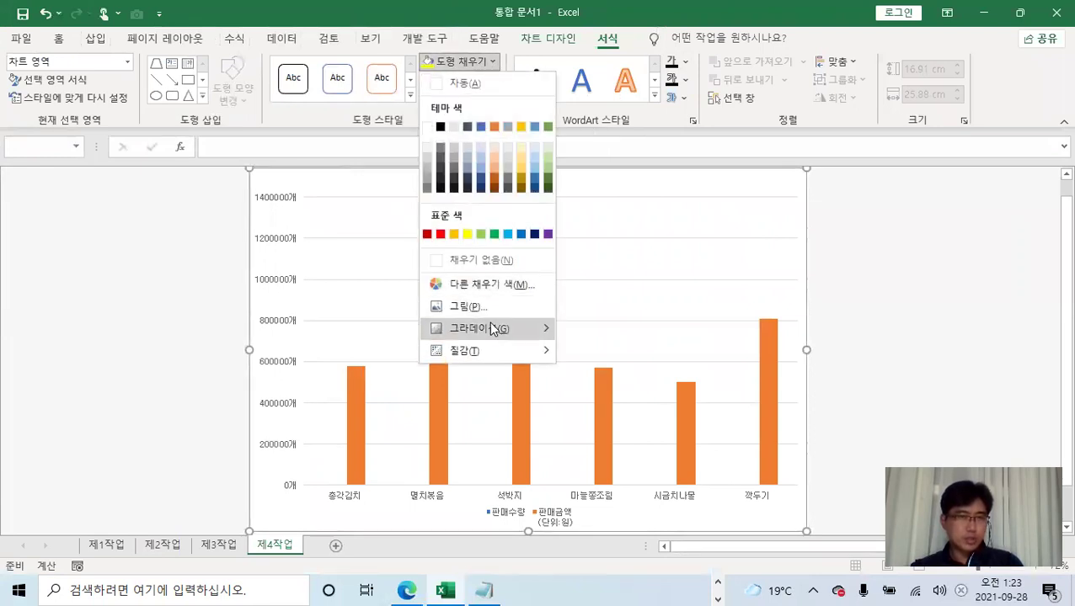
{"action": "mouse_move", "coordinate": [480, 355]}
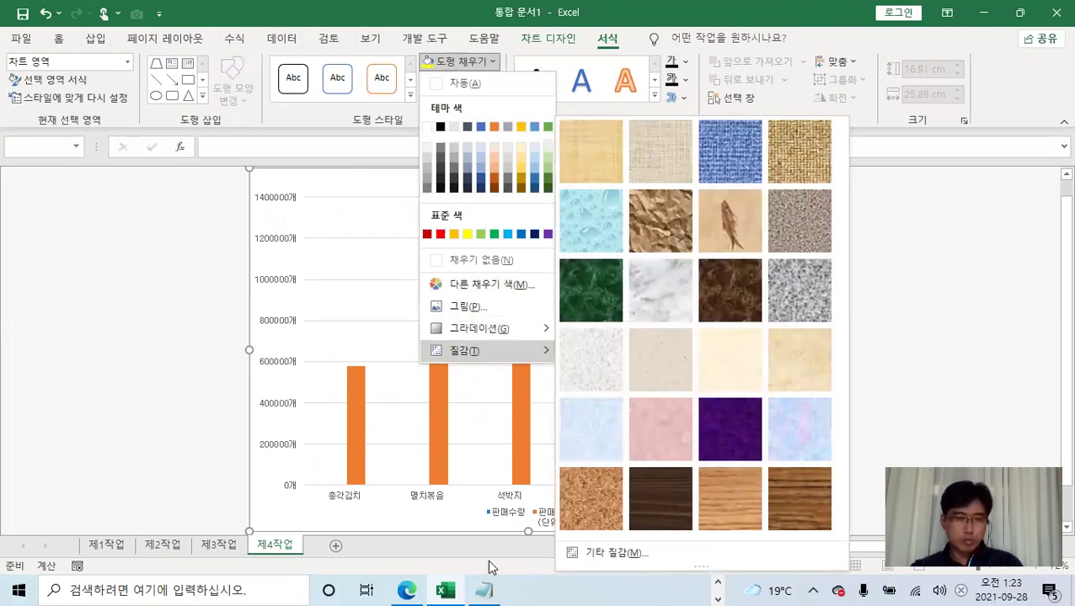
{"action": "left_click", "coordinate": [1019, 15]}
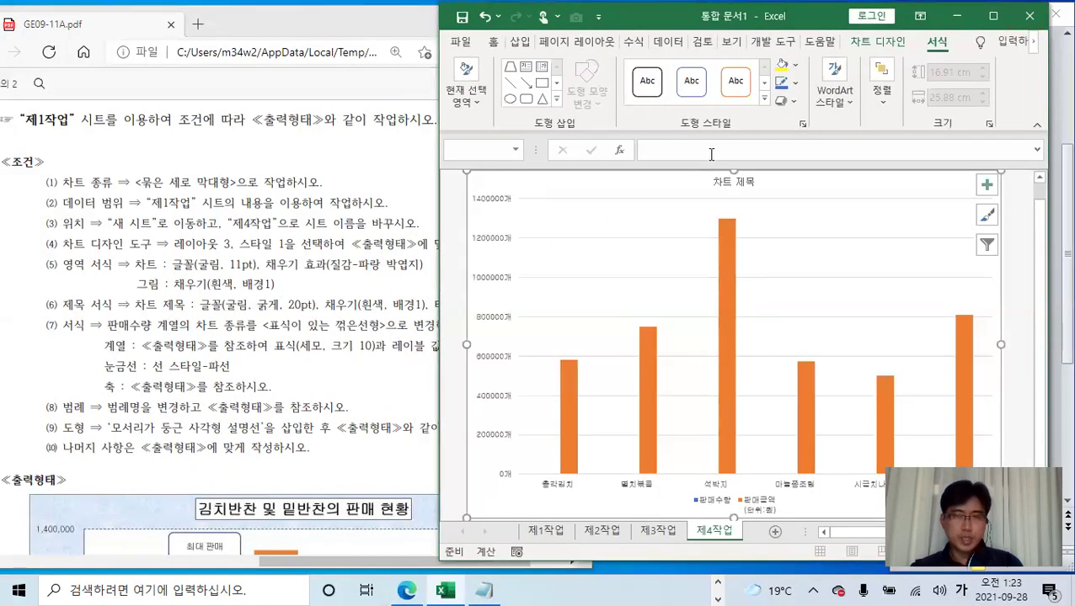
{"action": "left_click", "coordinate": [795, 65]}
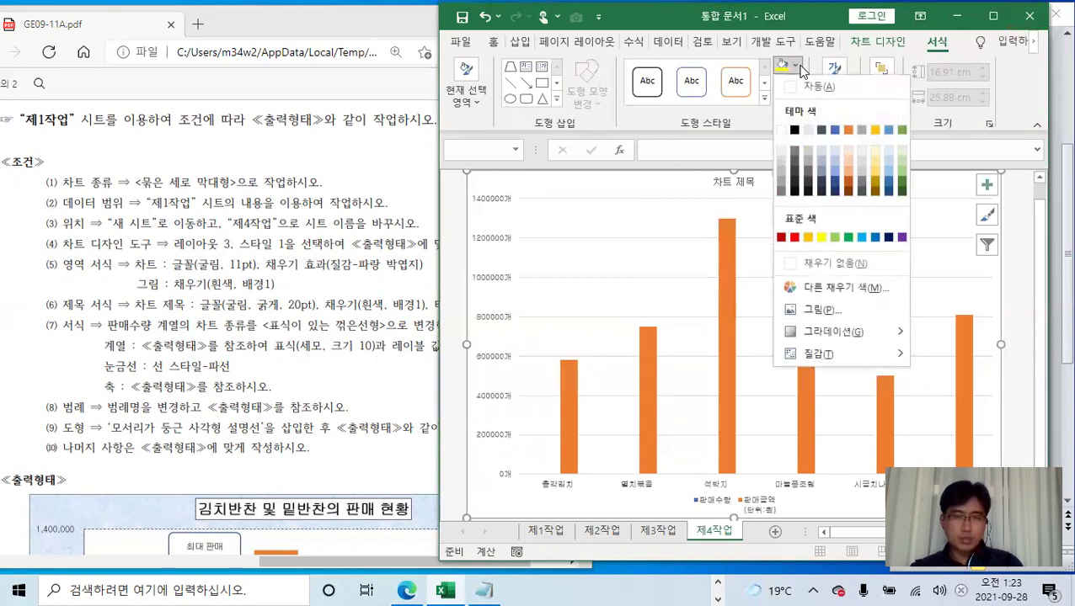
{"action": "mouse_move", "coordinate": [842, 355]}
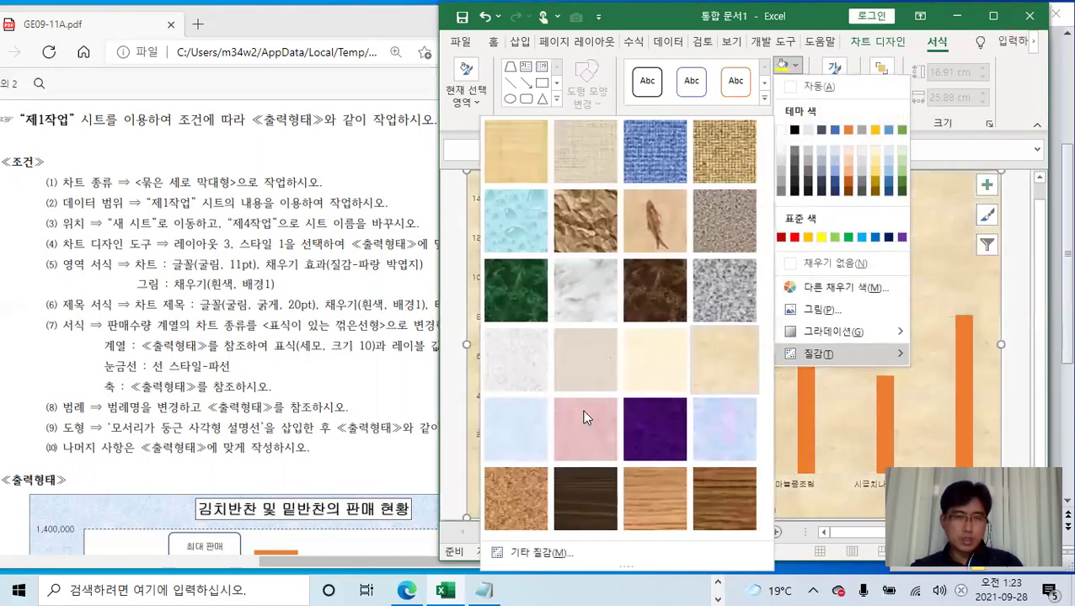
{"action": "left_click", "coordinate": [513, 440]}
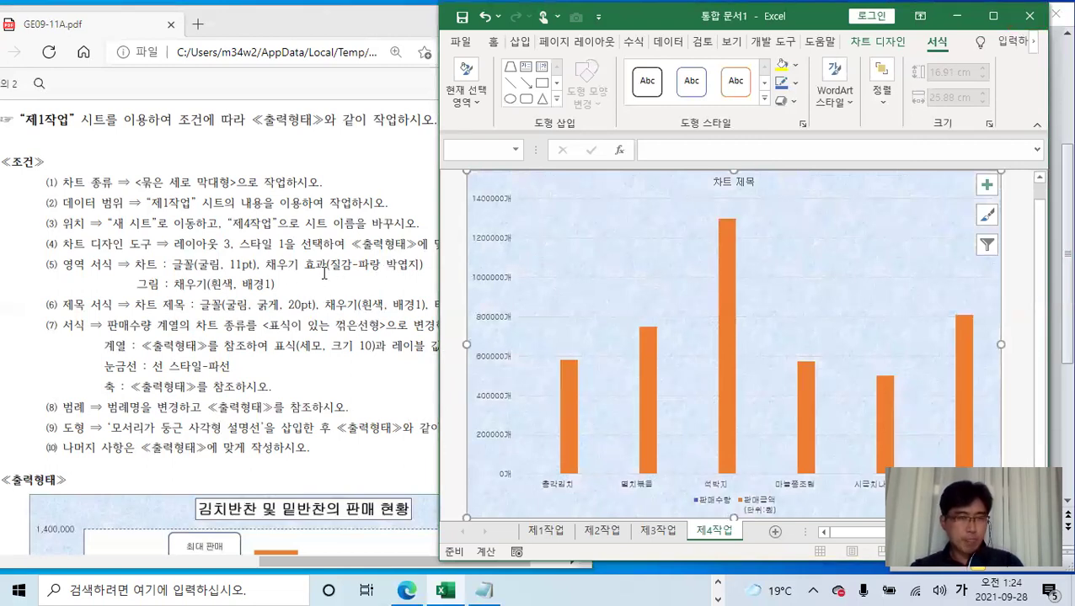
Fill the chart's plot area with 흰색, 배경 1, following condition (5) of the exam PDF
{"action": "left_click", "coordinate": [356, 368]}
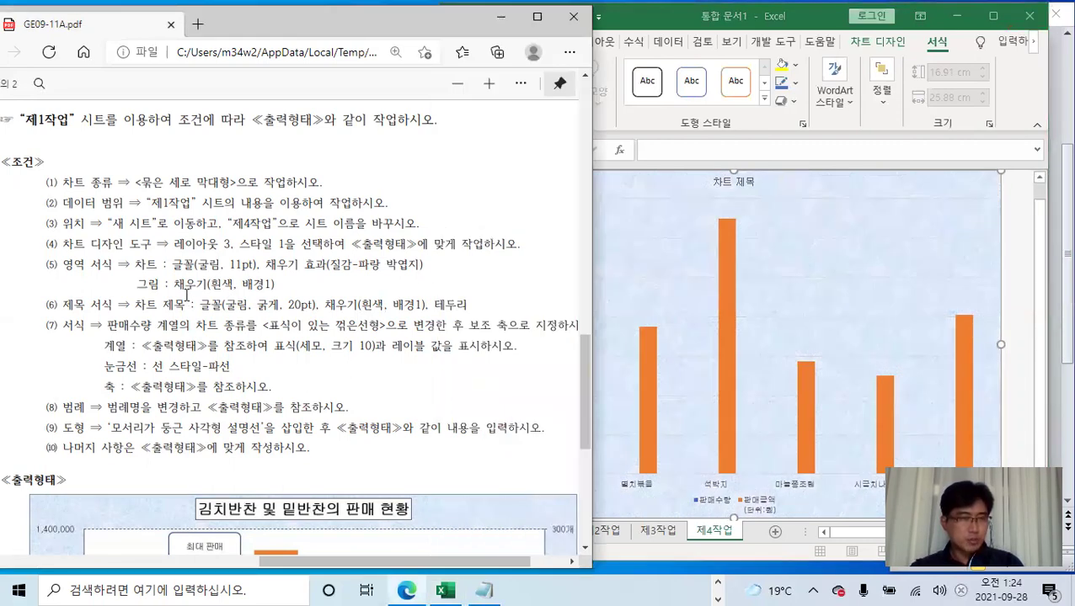
{"action": "left_click", "coordinate": [767, 266]}
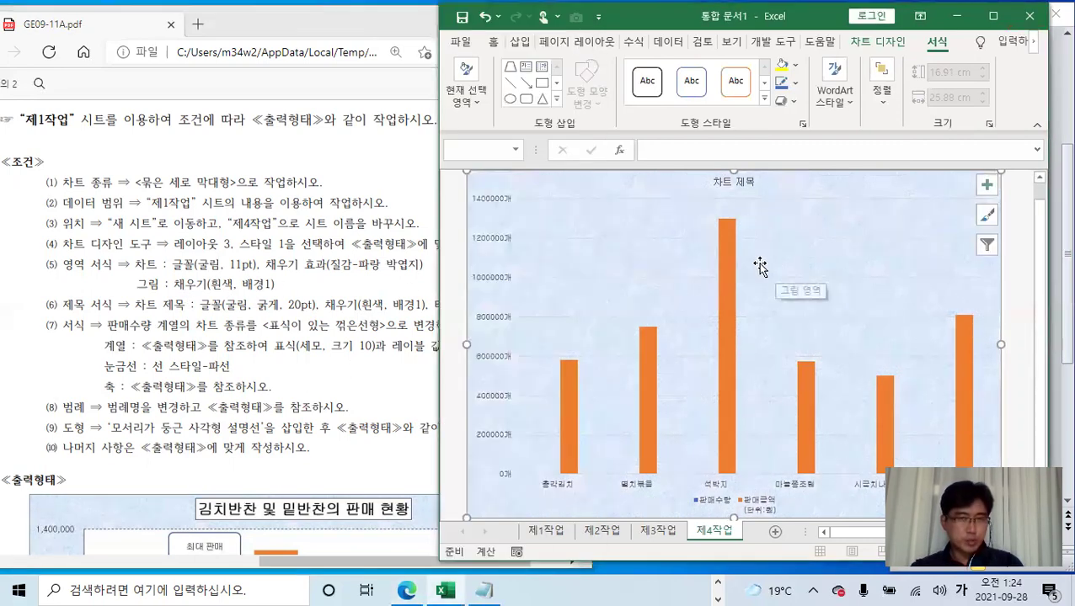
{"action": "left_click", "coordinate": [760, 264]}
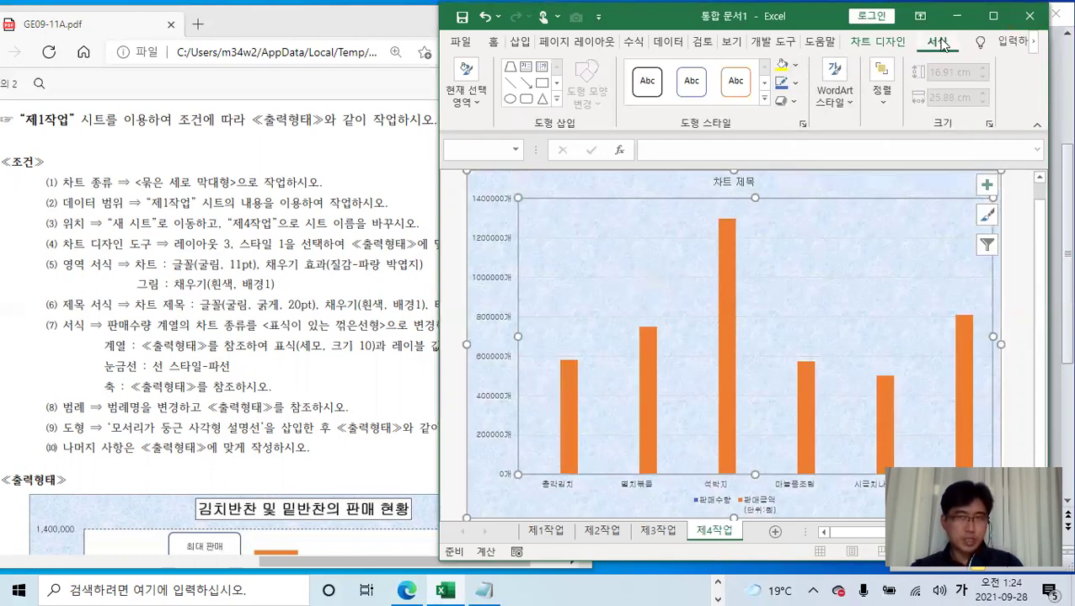
{"action": "left_click", "coordinate": [794, 65]}
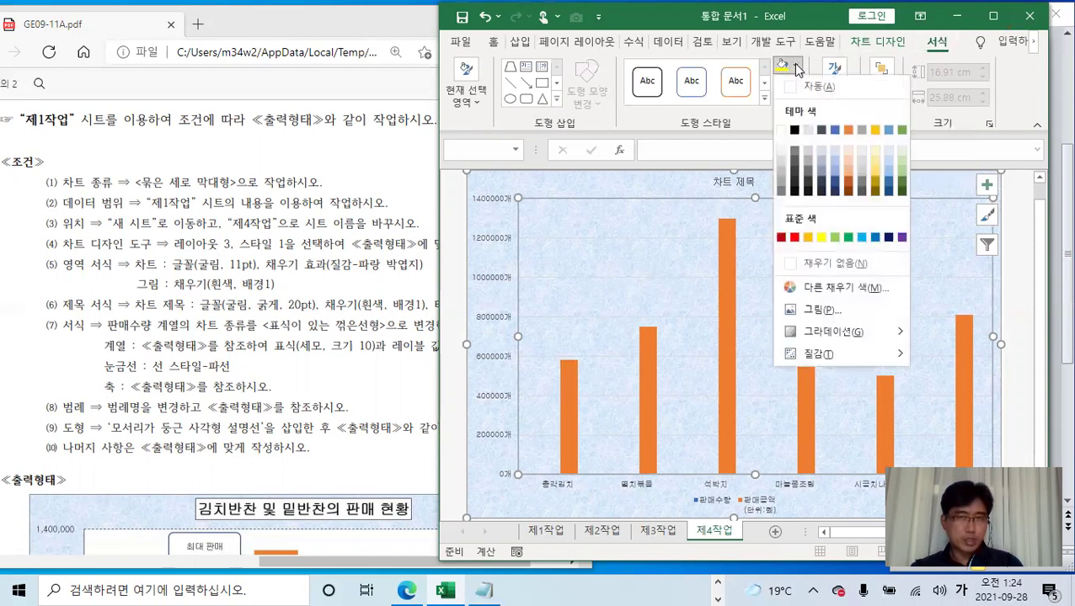
{"action": "left_click", "coordinate": [782, 131]}
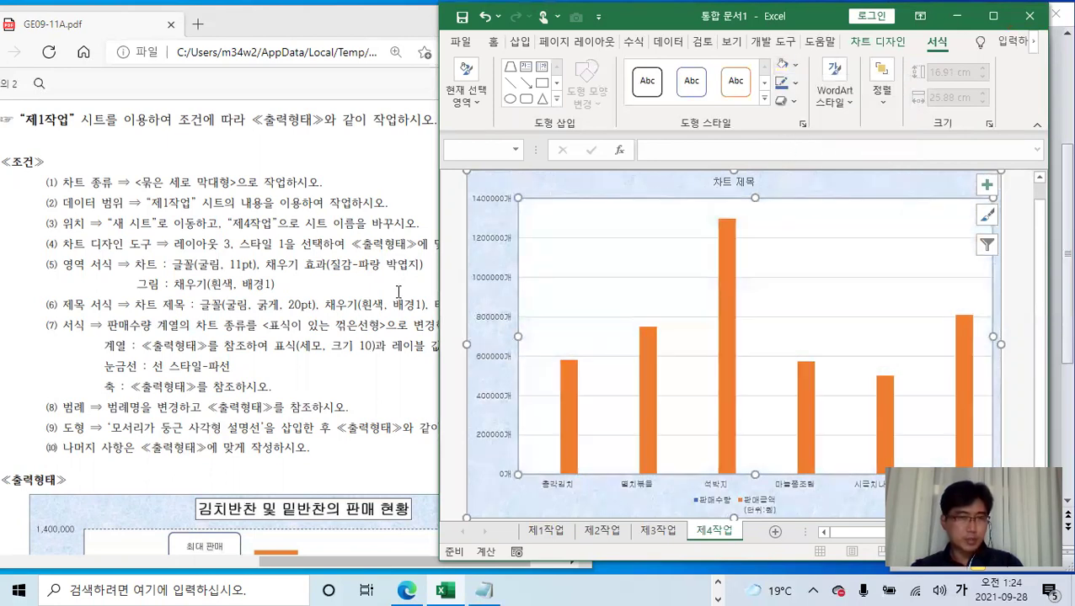
Format the chart title text as bold, 20 pt and black, following condition (6) of the exam PDF
{"action": "left_click", "coordinate": [388, 282]}
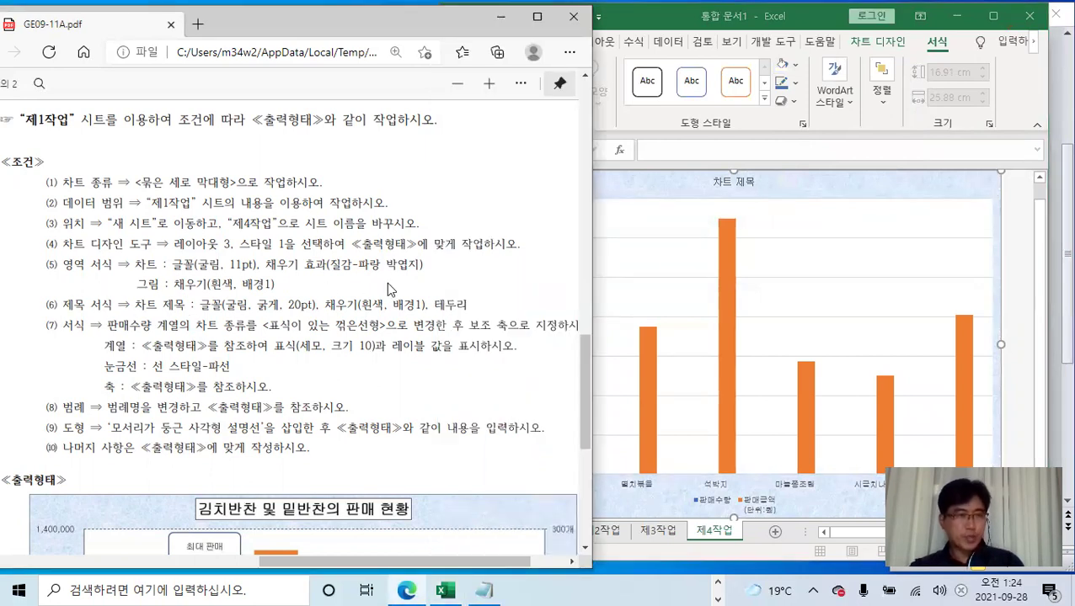
{"action": "left_click", "coordinate": [728, 183]}
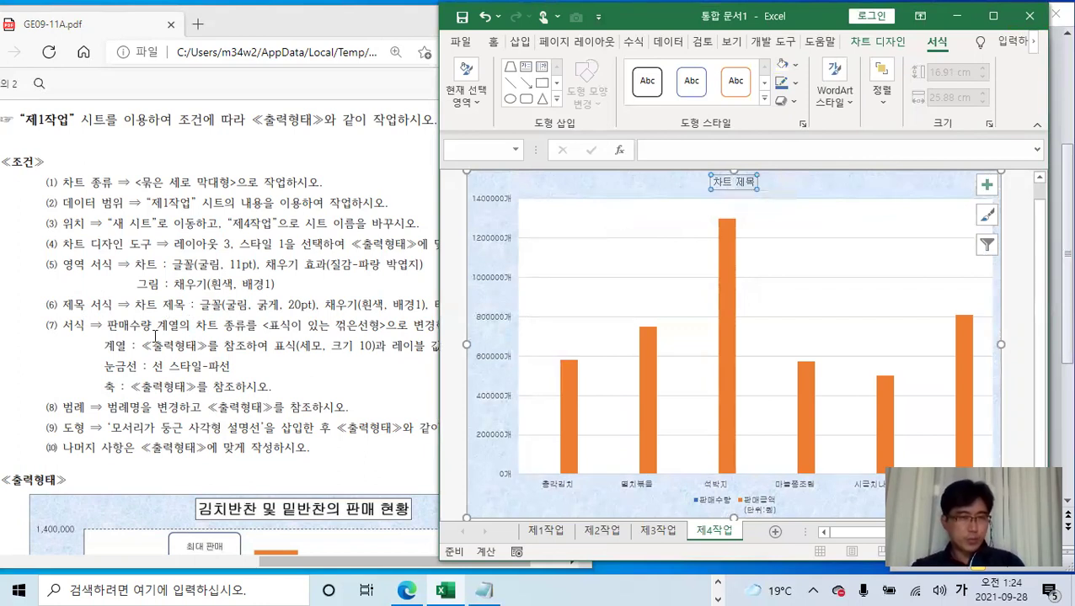
{"action": "left_click", "coordinate": [493, 42]}
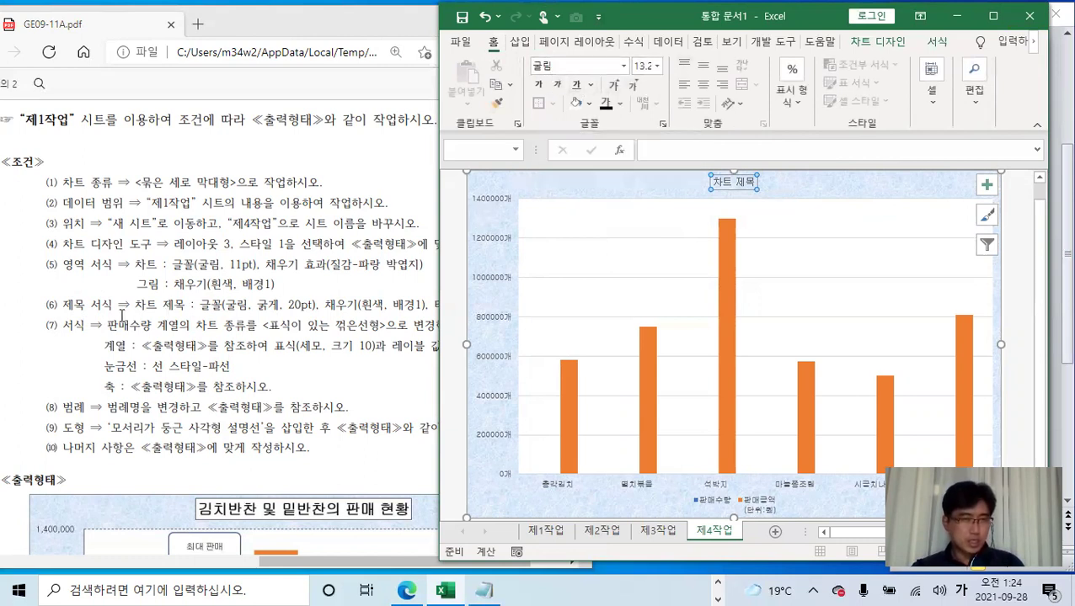
{"action": "left_click", "coordinate": [657, 65]}
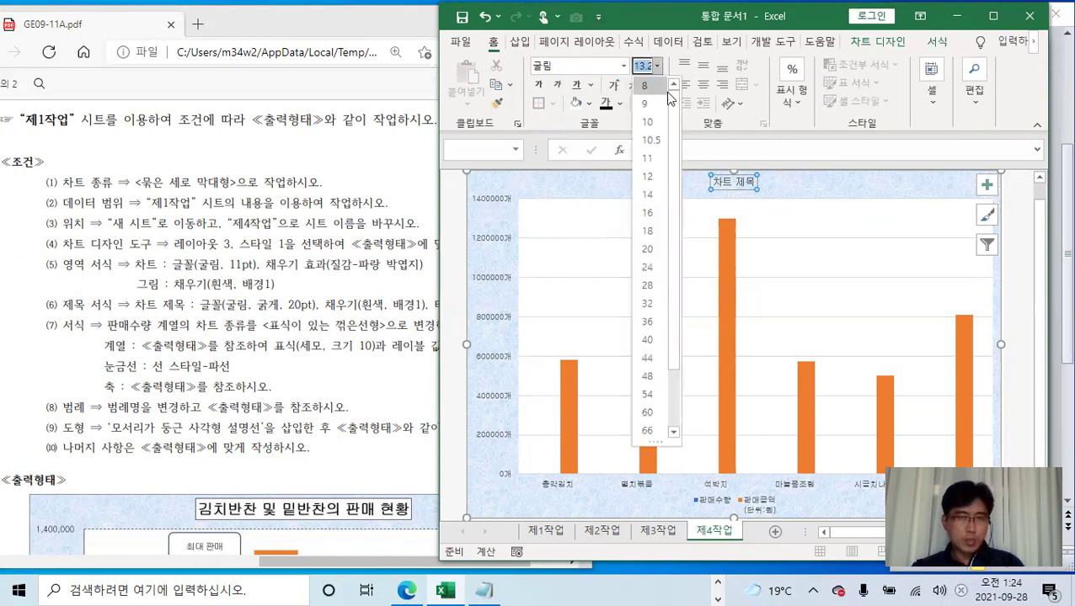
{"action": "left_click", "coordinate": [647, 249]}
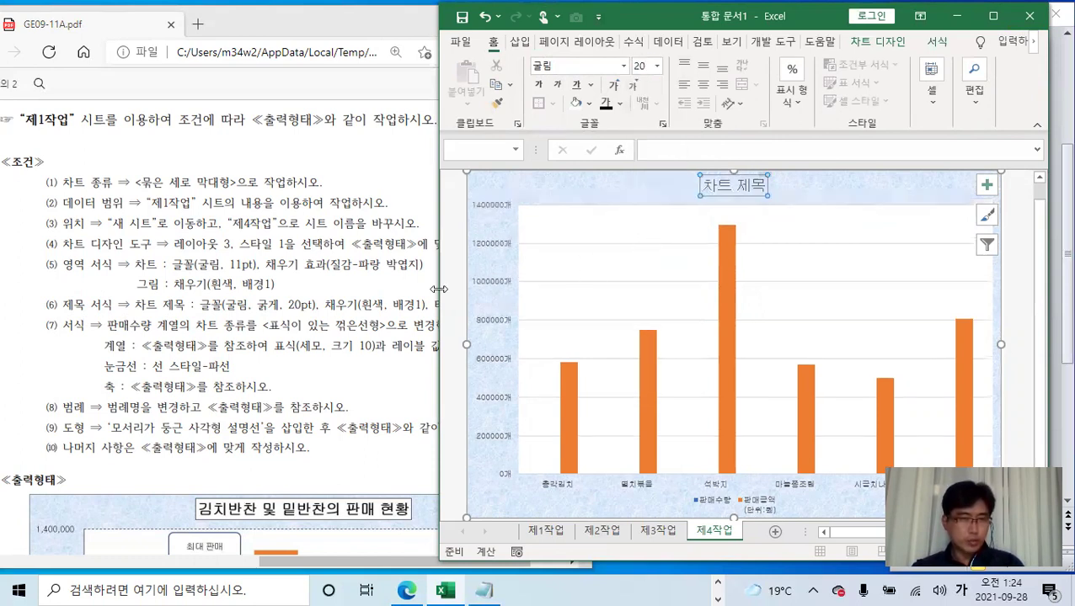
{"action": "left_click", "coordinate": [538, 86]}
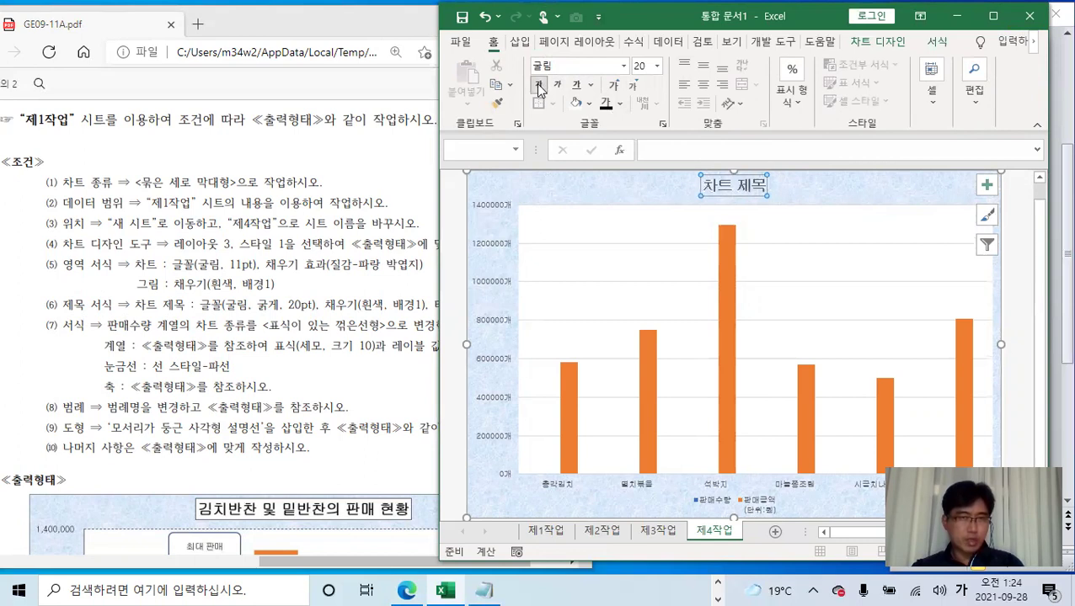
{"action": "left_click", "coordinate": [619, 104]}
{"action": "left_click", "coordinate": [634, 123]}
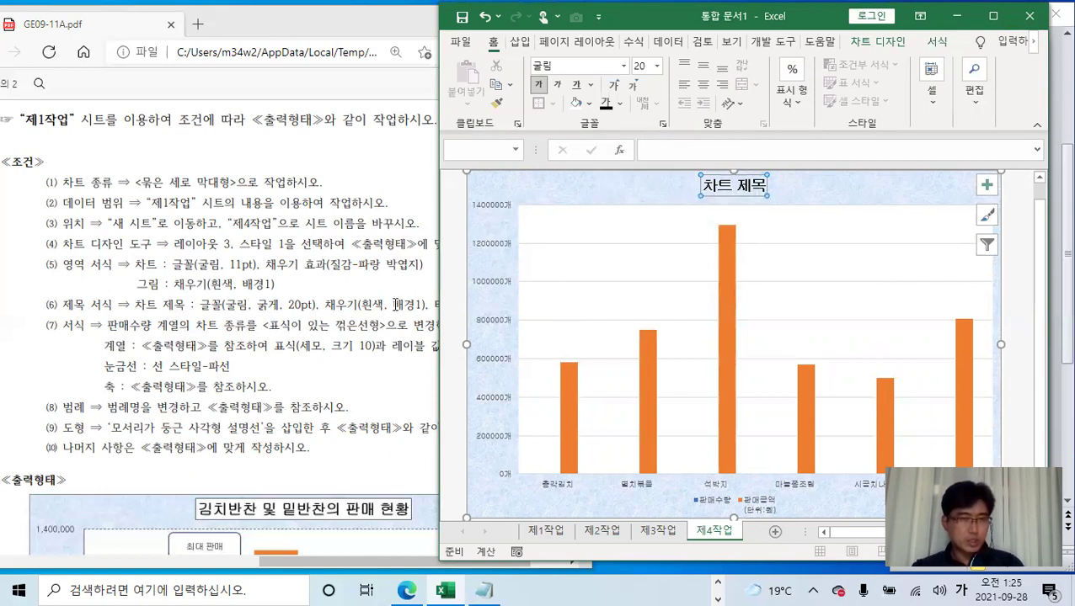
Fill the chart title's box with 흰색, 배경 1
{"action": "left_click", "coordinate": [935, 43]}
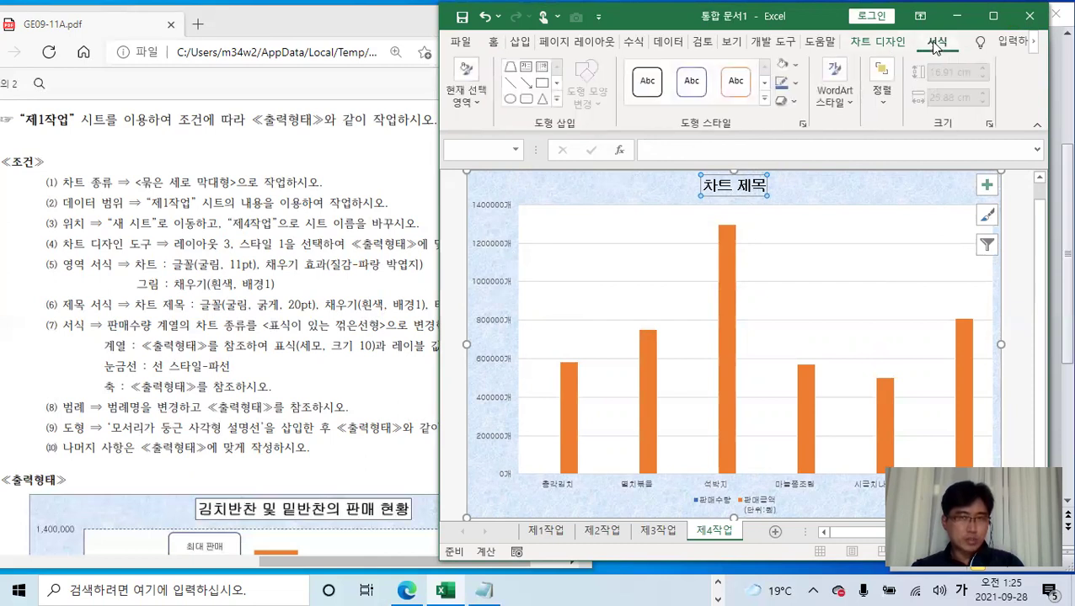
{"action": "left_click", "coordinate": [796, 66]}
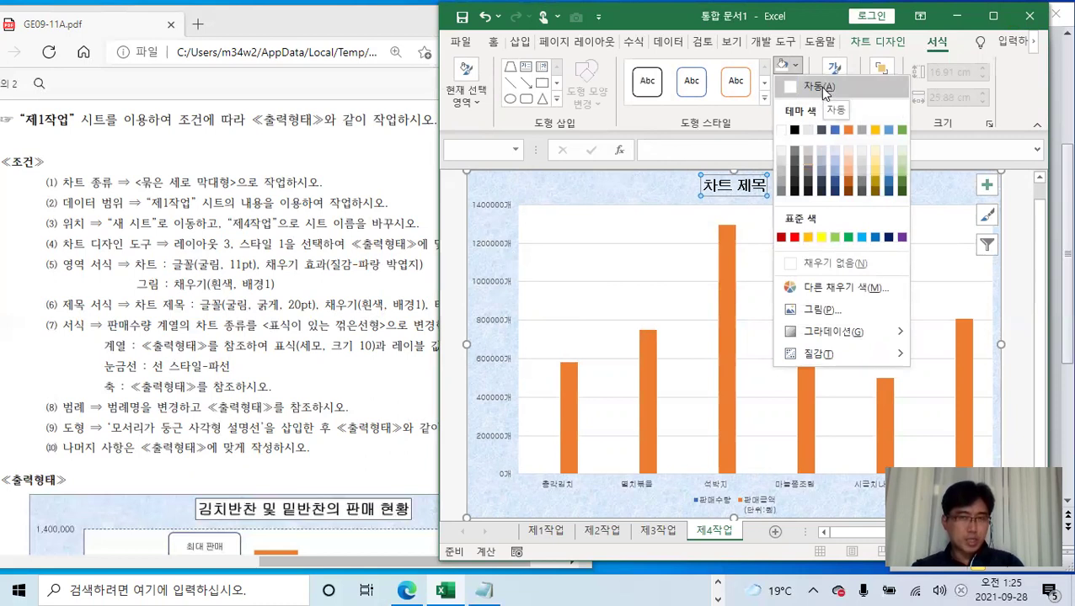
{"action": "left_click", "coordinate": [778, 129]}
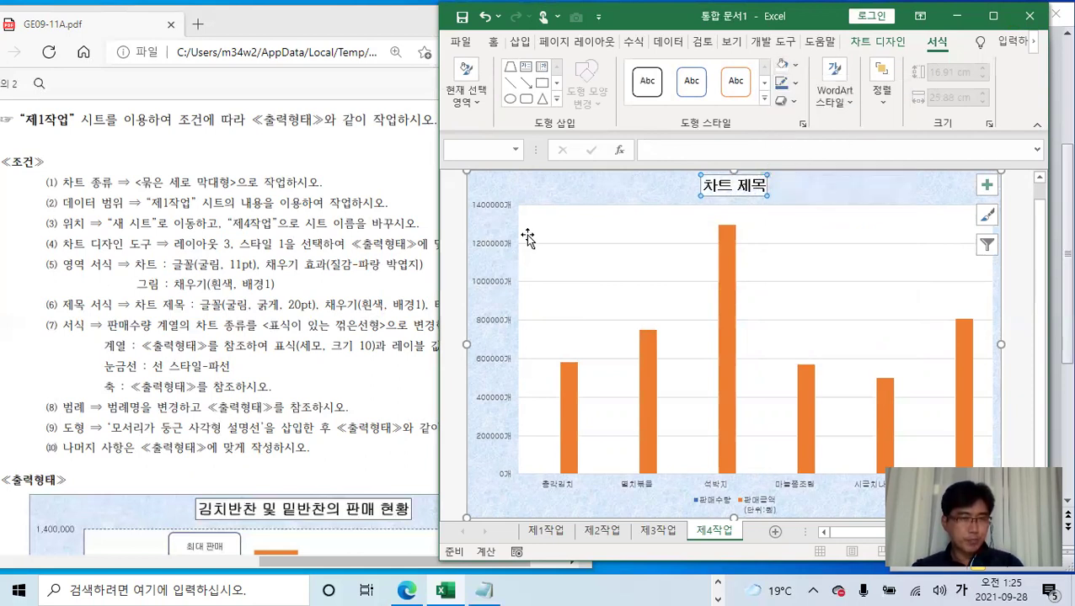
Add a border around the chart title using the 자동 outline colour, then deselect the title
{"action": "left_click", "coordinate": [376, 331]}
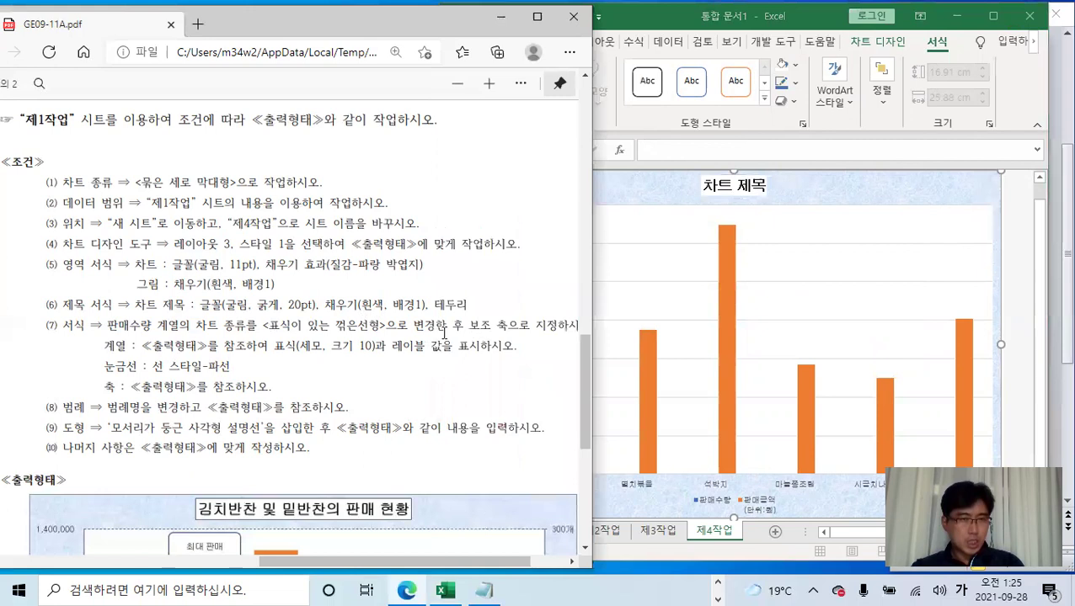
{"action": "left_click", "coordinate": [746, 185]}
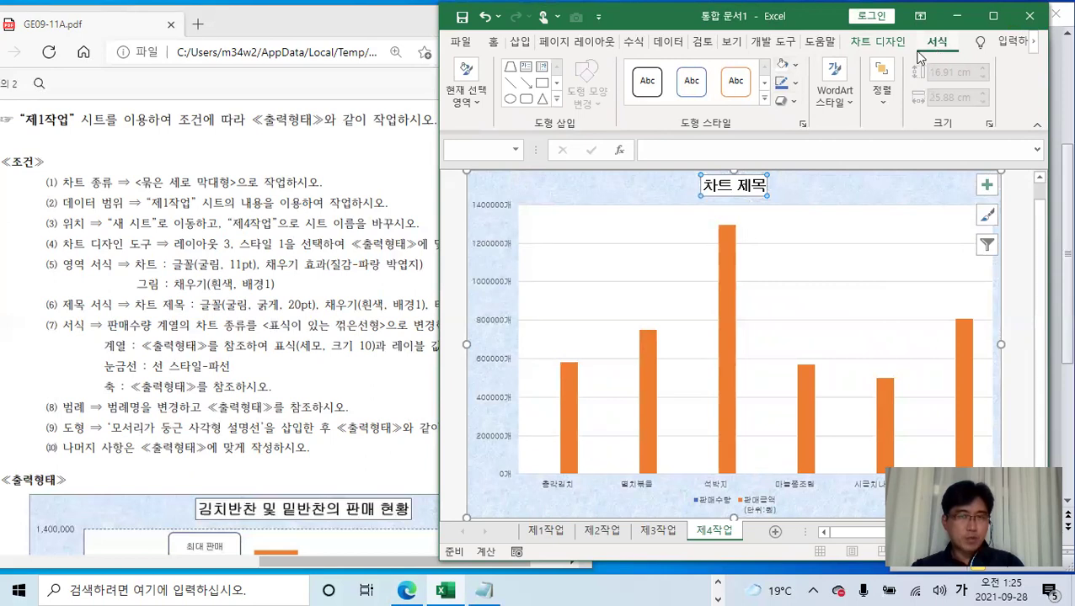
{"action": "left_click", "coordinate": [795, 84]}
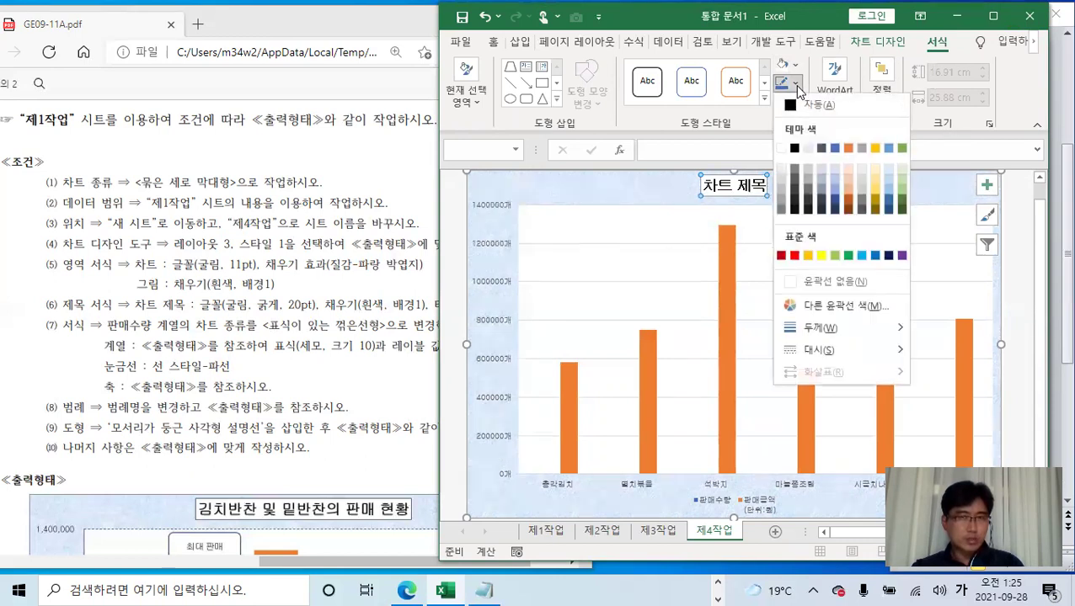
{"action": "left_click", "coordinate": [811, 104]}
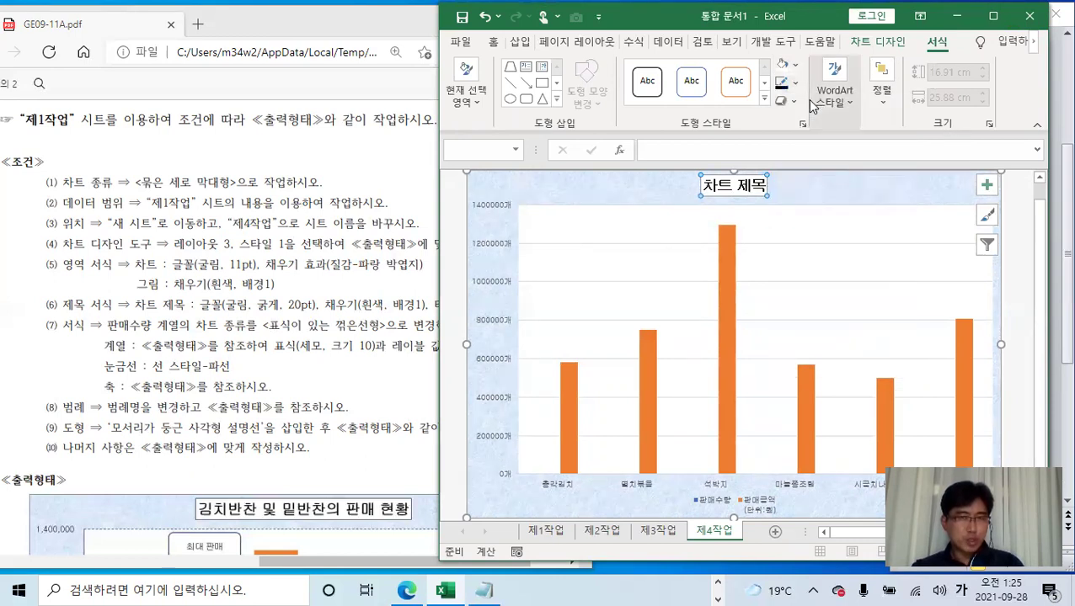
{"action": "left_click", "coordinate": [791, 192]}
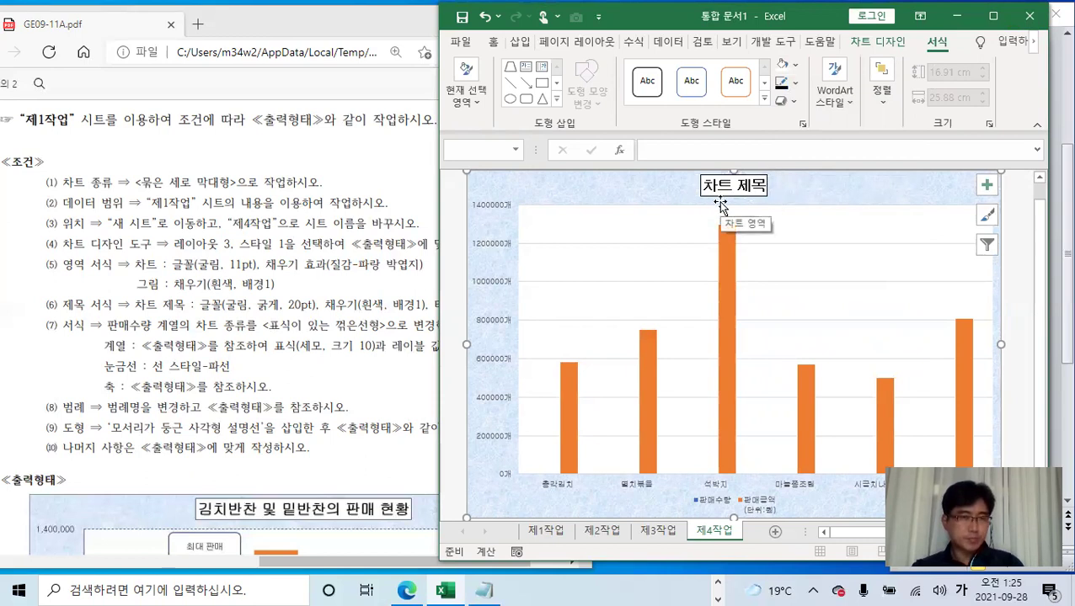
Change the 판매수량 series to 표식이 있는 꺾은선형 on the secondary axis, following condition (7) of the exam PDF
{"action": "left_click", "coordinate": [364, 310]}
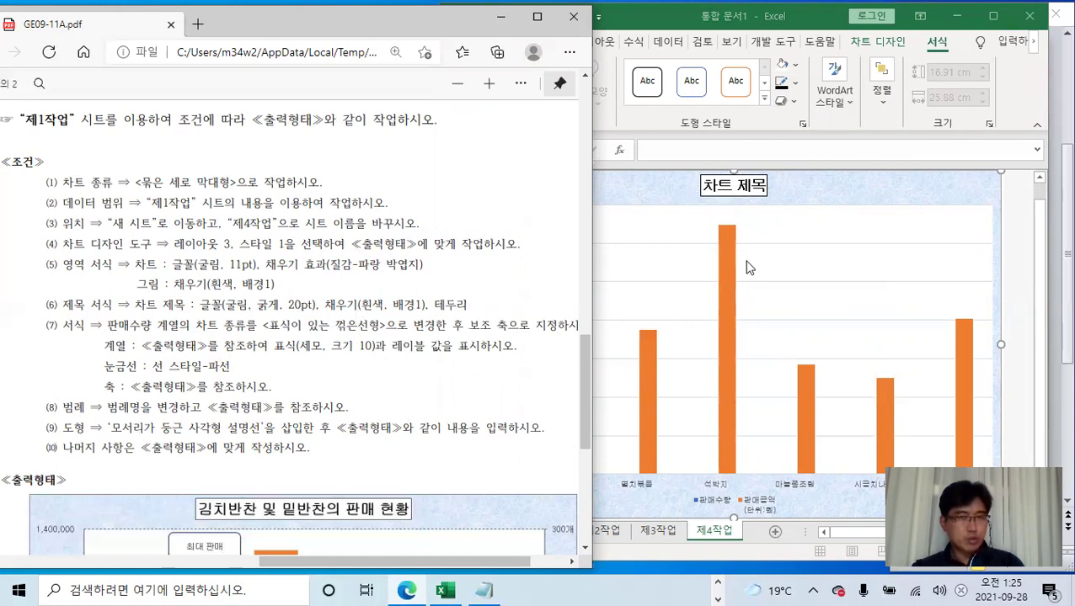
{"action": "left_click", "coordinate": [839, 193]}
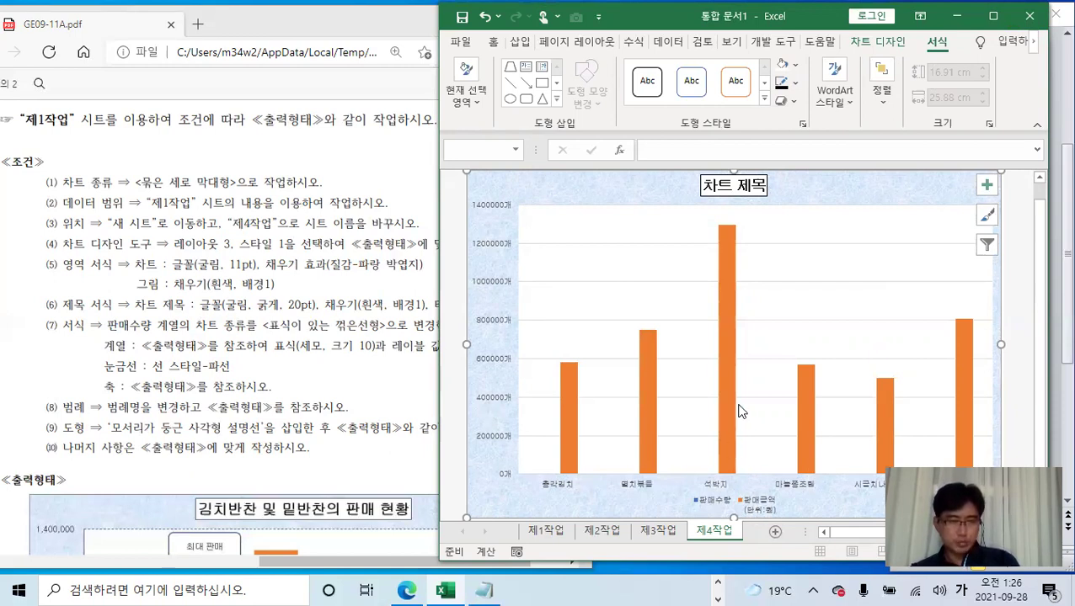
{"action": "mouse_move", "coordinate": [730, 354]}
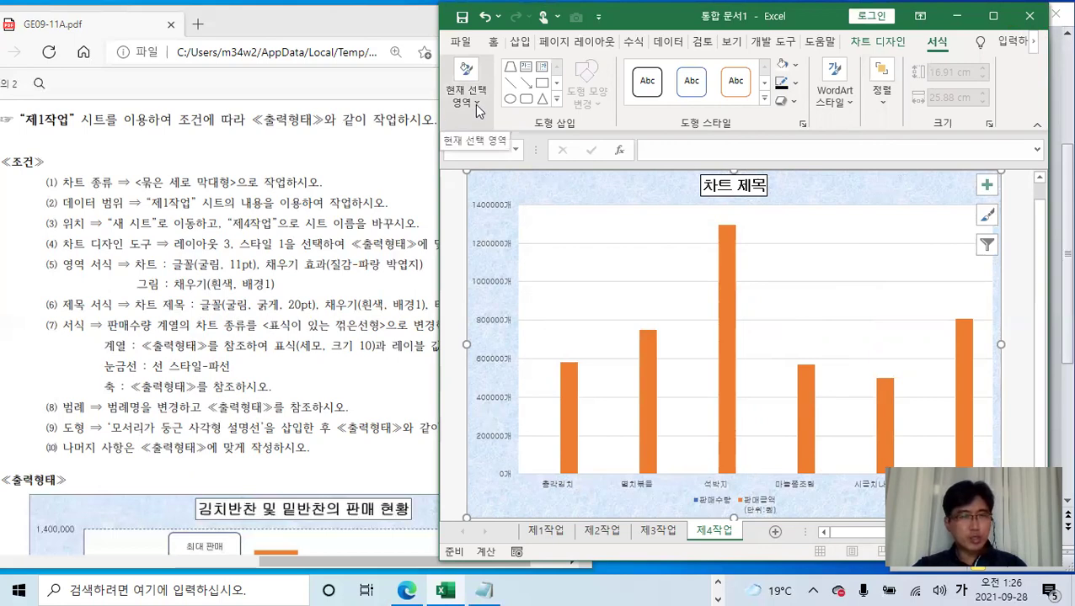
{"action": "left_click", "coordinate": [993, 15]}
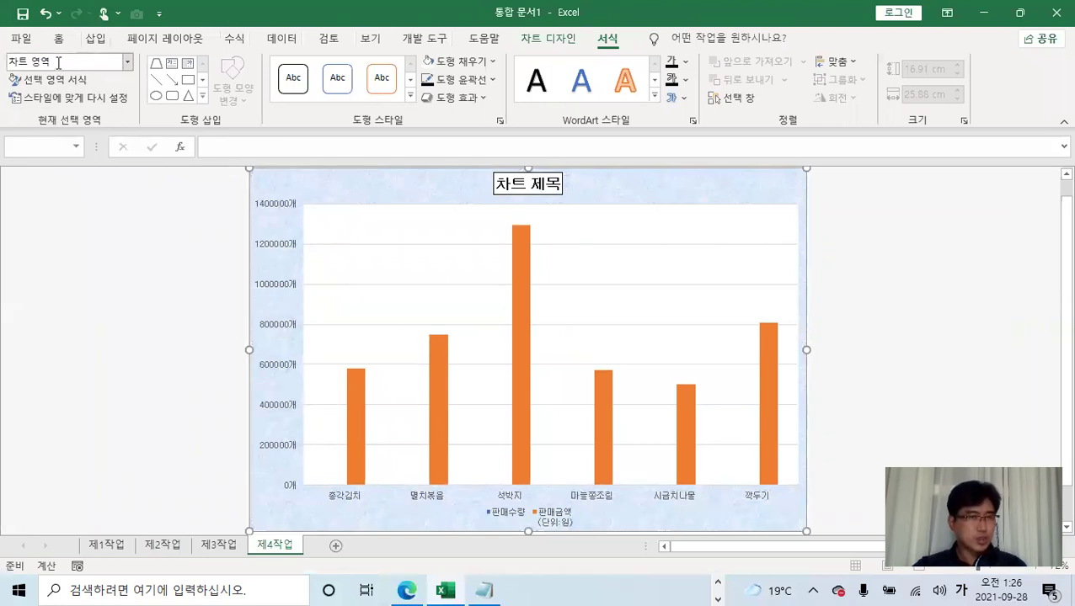
{"action": "left_click", "coordinate": [127, 63]}
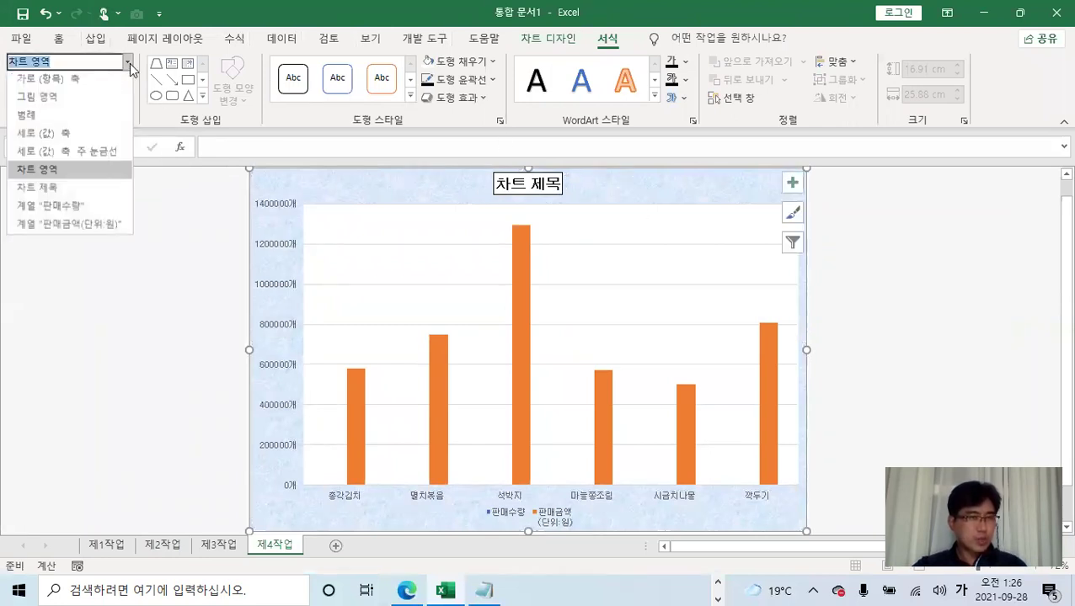
{"action": "left_click", "coordinate": [38, 209]}
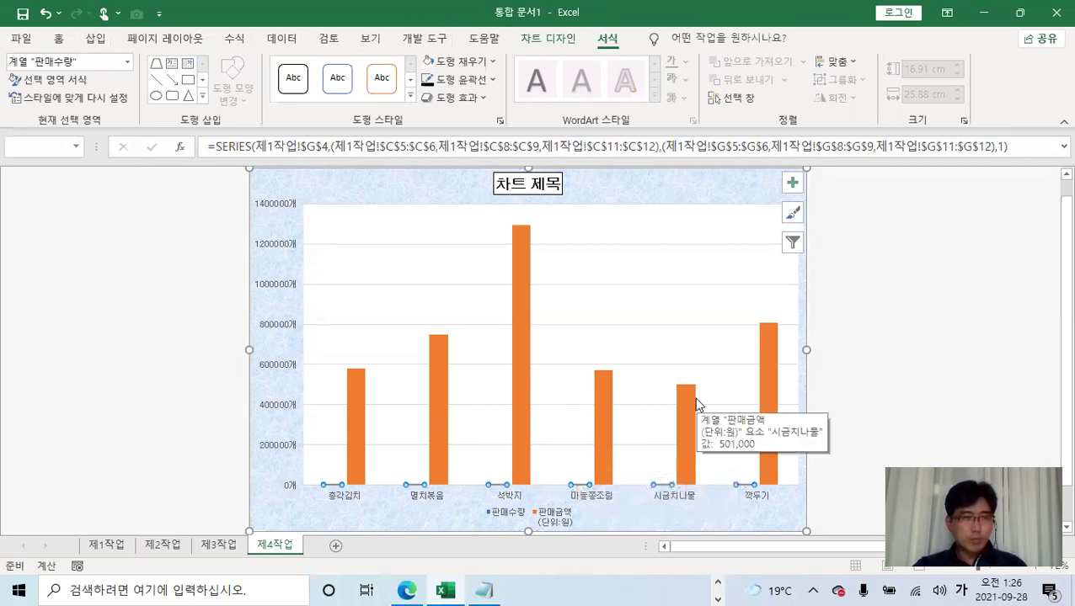
{"action": "left_click", "coordinate": [562, 40]}
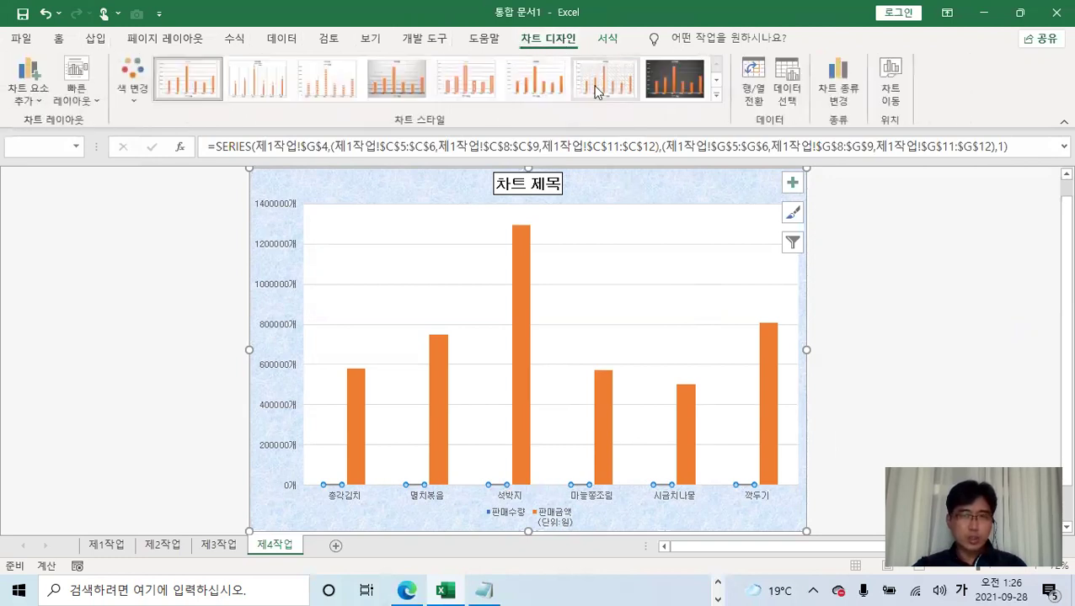
{"action": "left_click", "coordinate": [838, 85]}
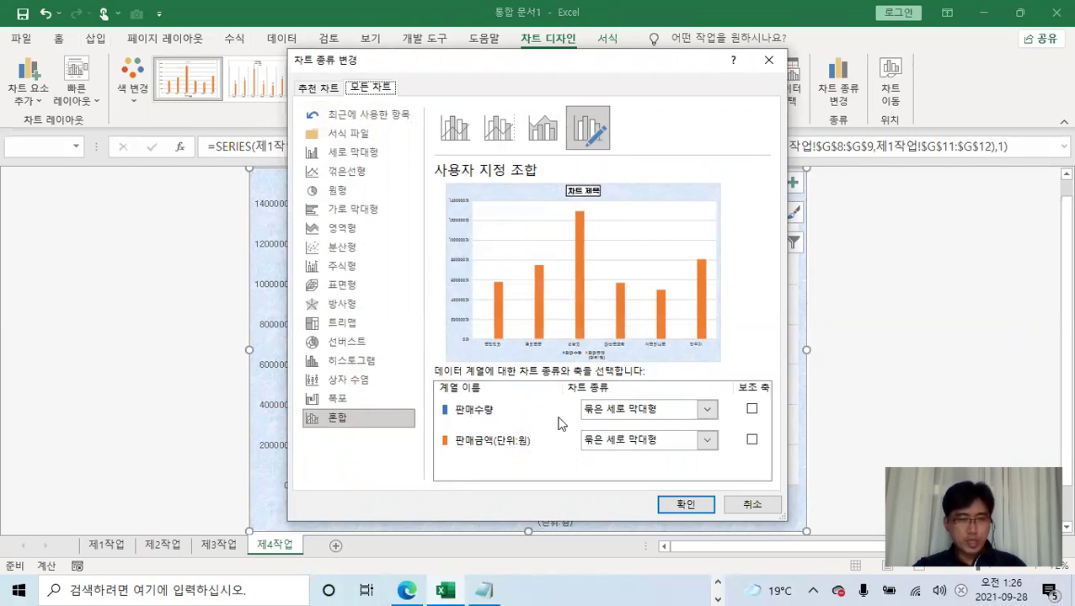
{"action": "left_click", "coordinate": [709, 410]}
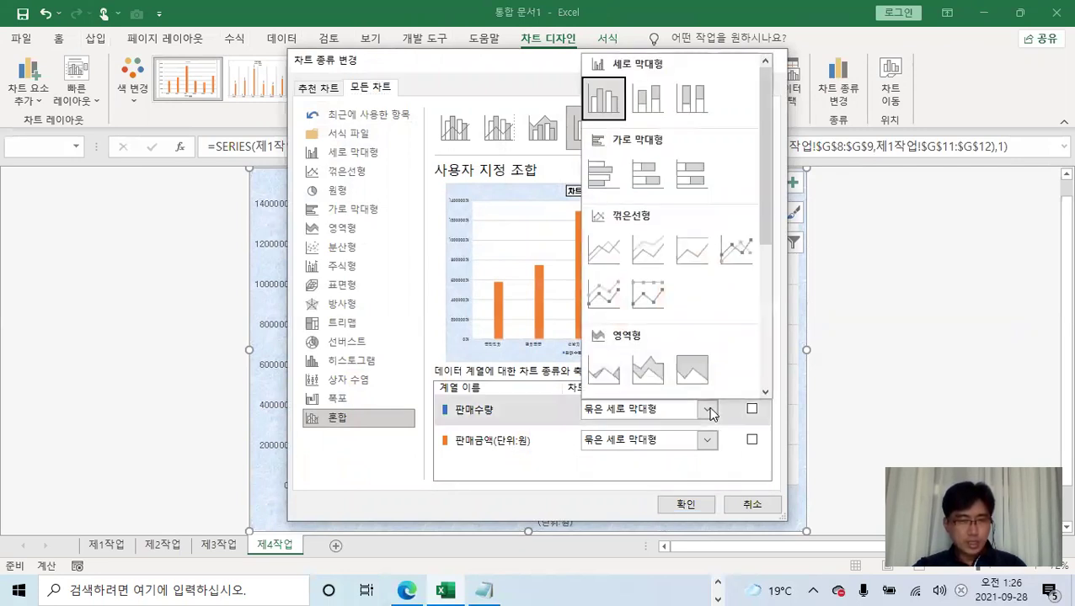
{"action": "left_click", "coordinate": [737, 257]}
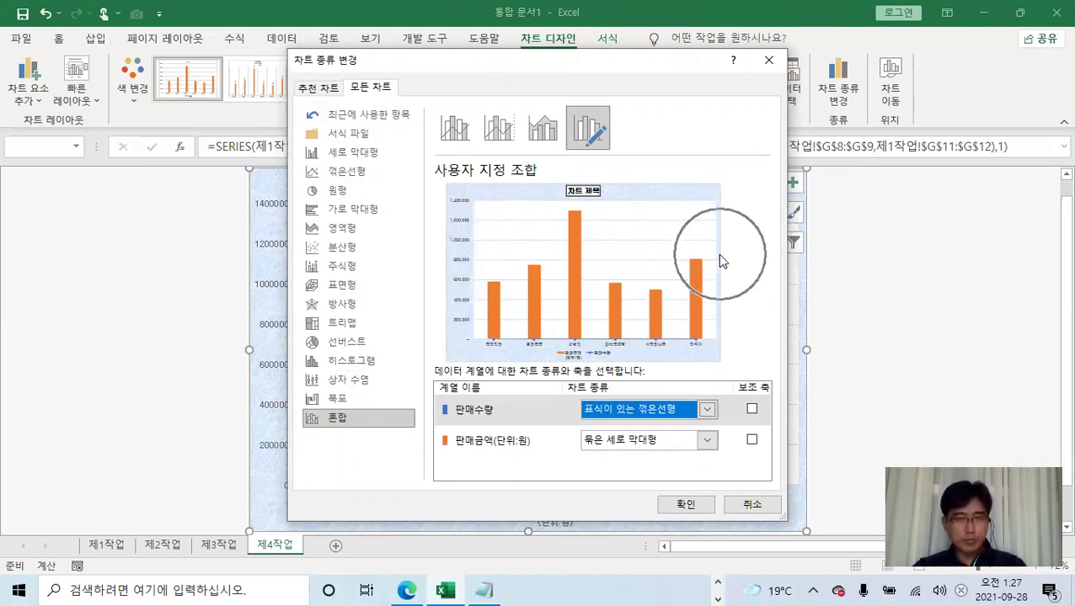
{"action": "left_click", "coordinate": [751, 409]}
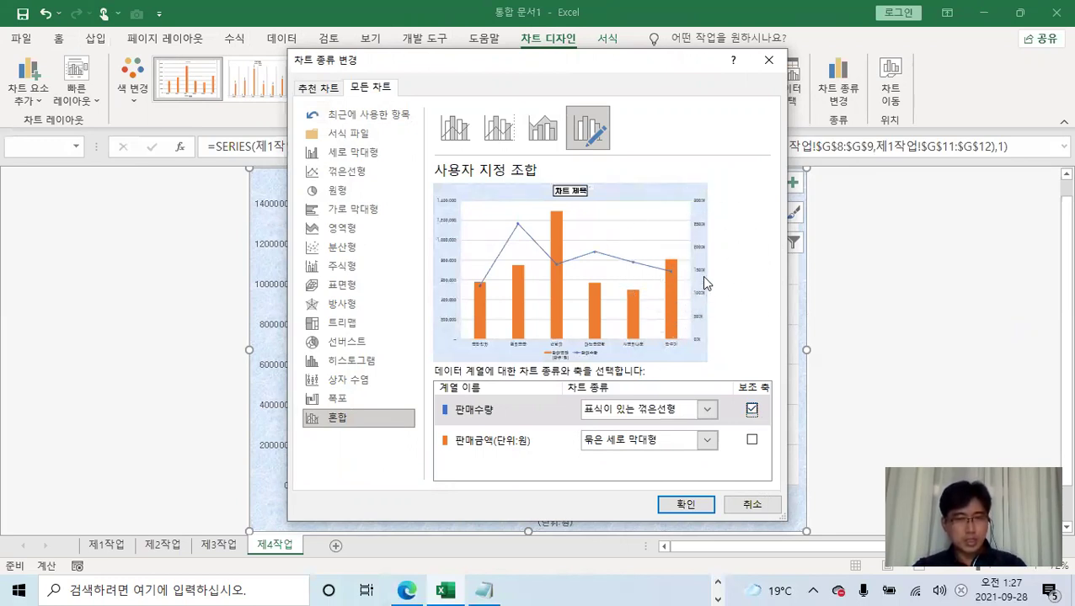
{"action": "left_click", "coordinate": [686, 505]}
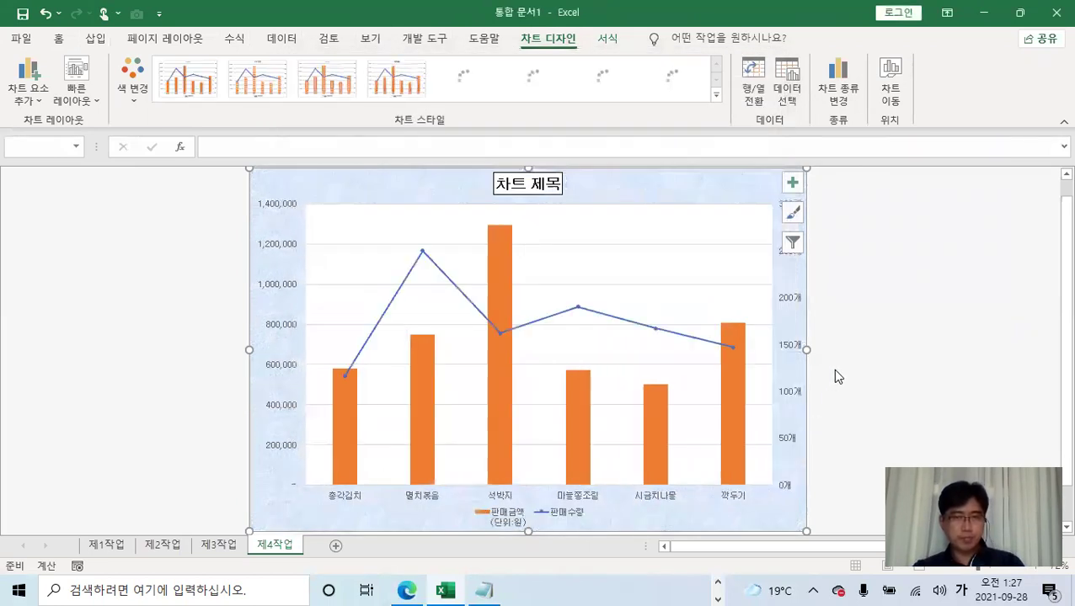
Give the 판매수량 line built-in triangle markers, following condition (7) of the exam PDF
{"action": "left_click", "coordinate": [1019, 12]}
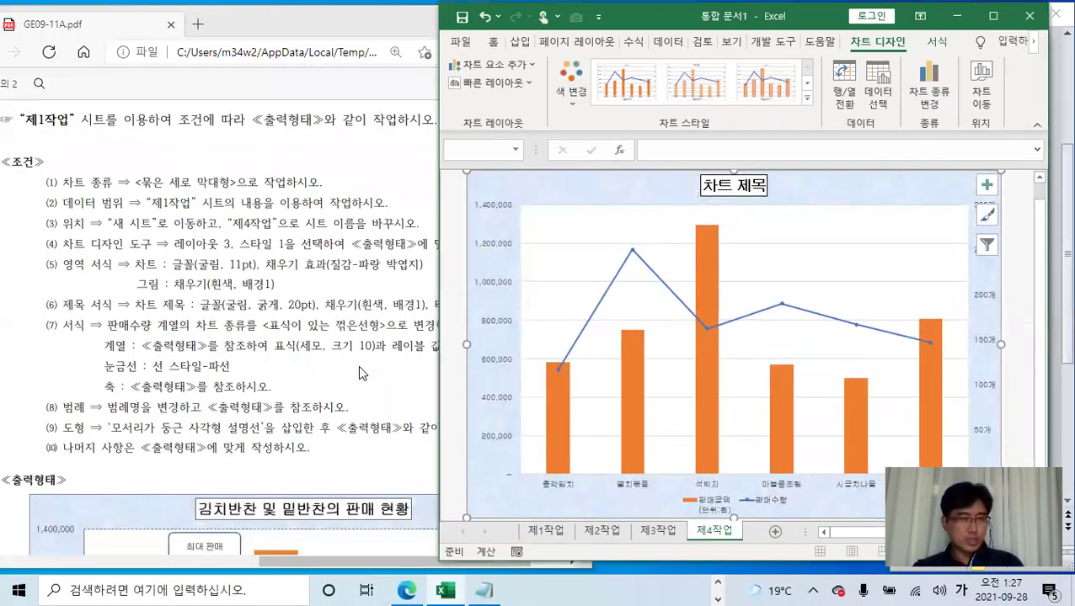
{"action": "left_click", "coordinate": [322, 337]}
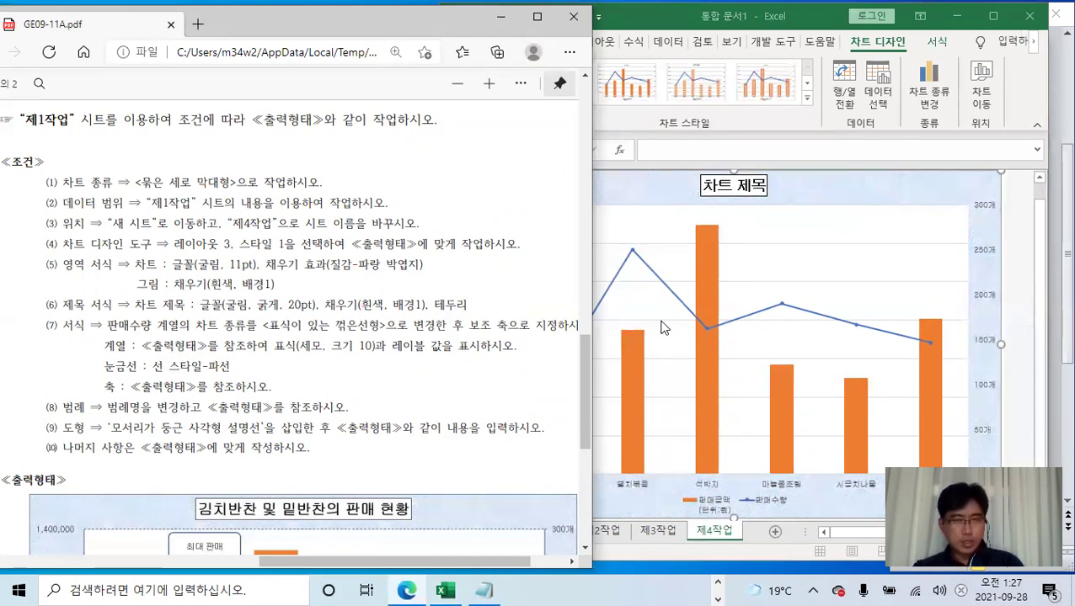
{"action": "left_click", "coordinate": [838, 192]}
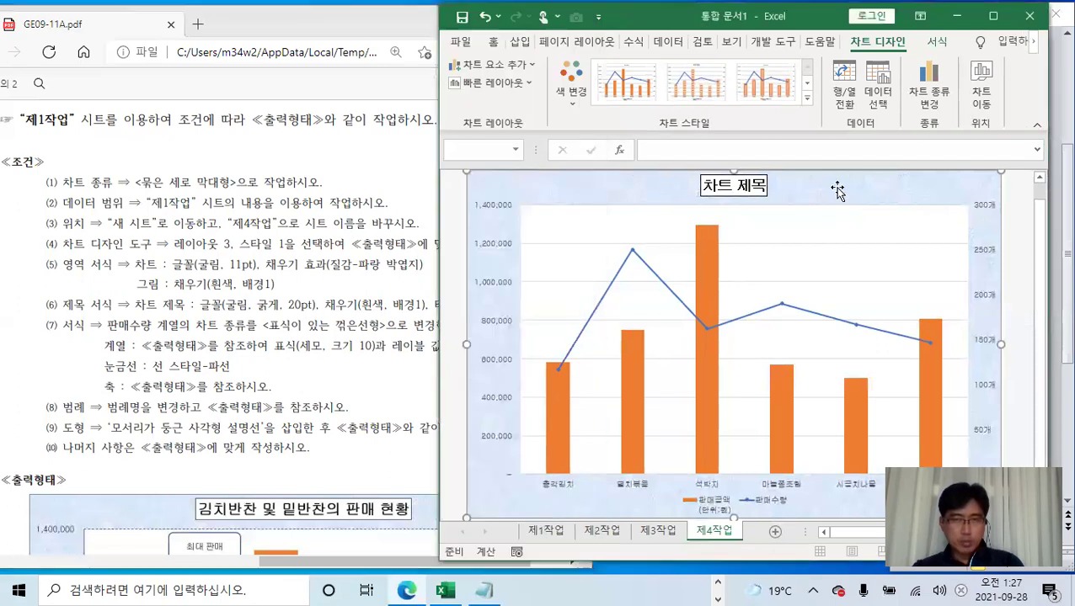
{"action": "left_click", "coordinate": [633, 254]}
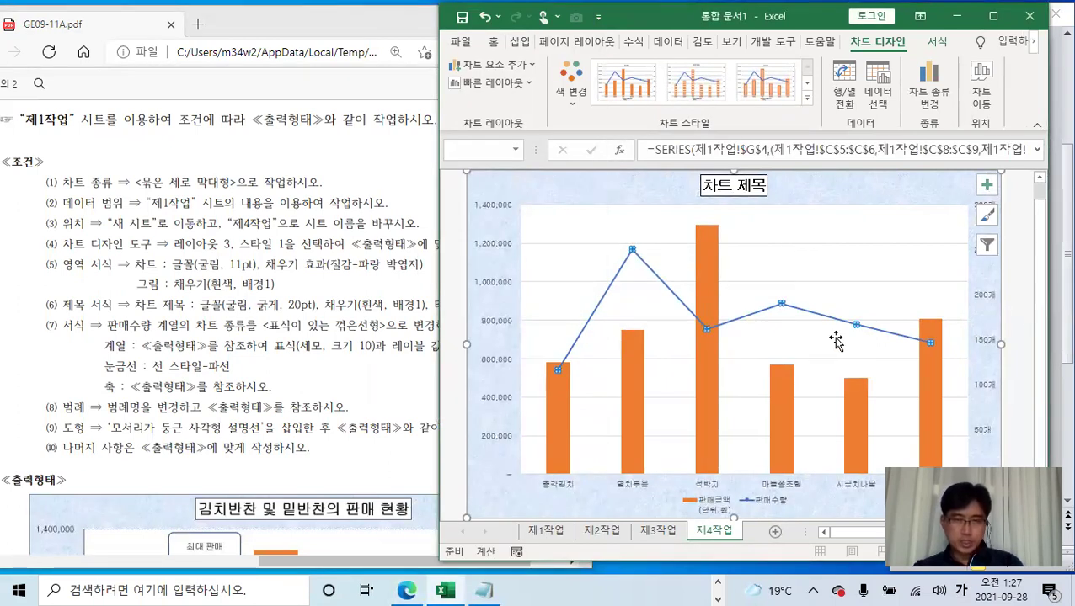
{"action": "right_click", "coordinate": [634, 254]}
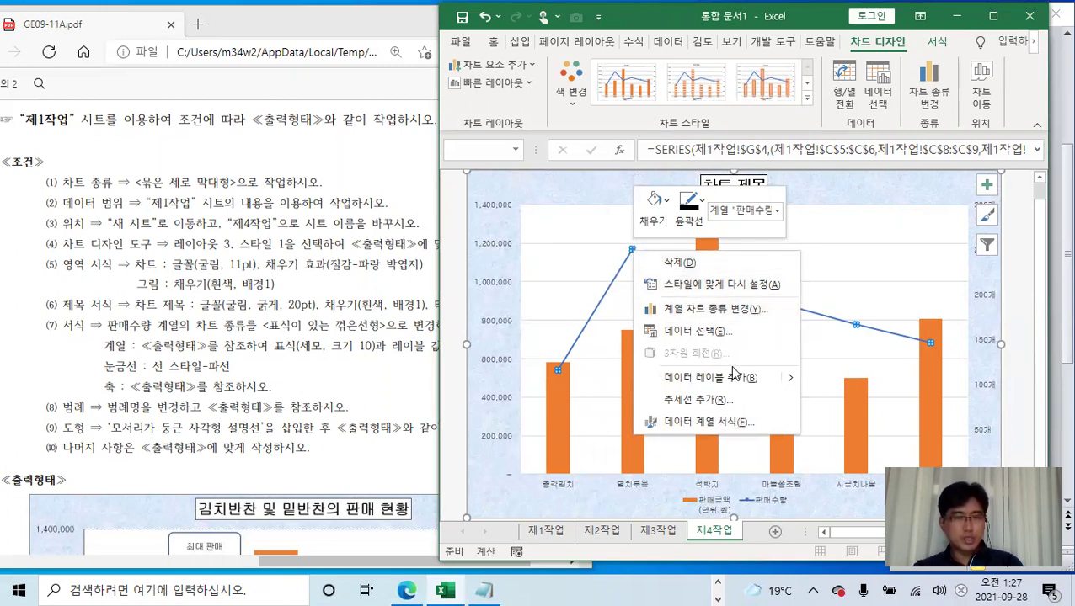
{"action": "left_click", "coordinate": [720, 429]}
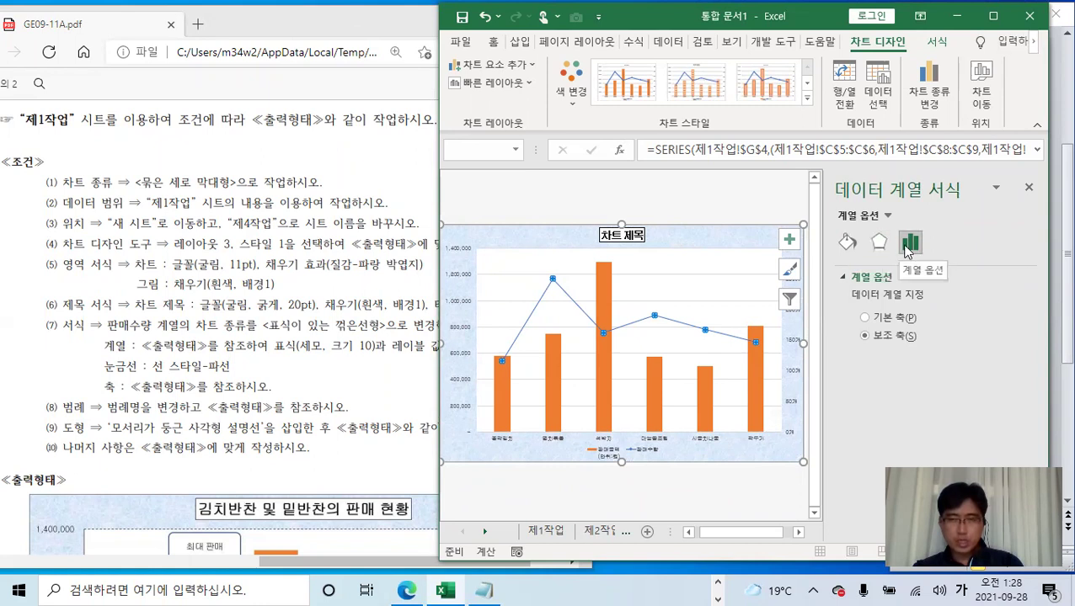
{"action": "left_click", "coordinate": [840, 248]}
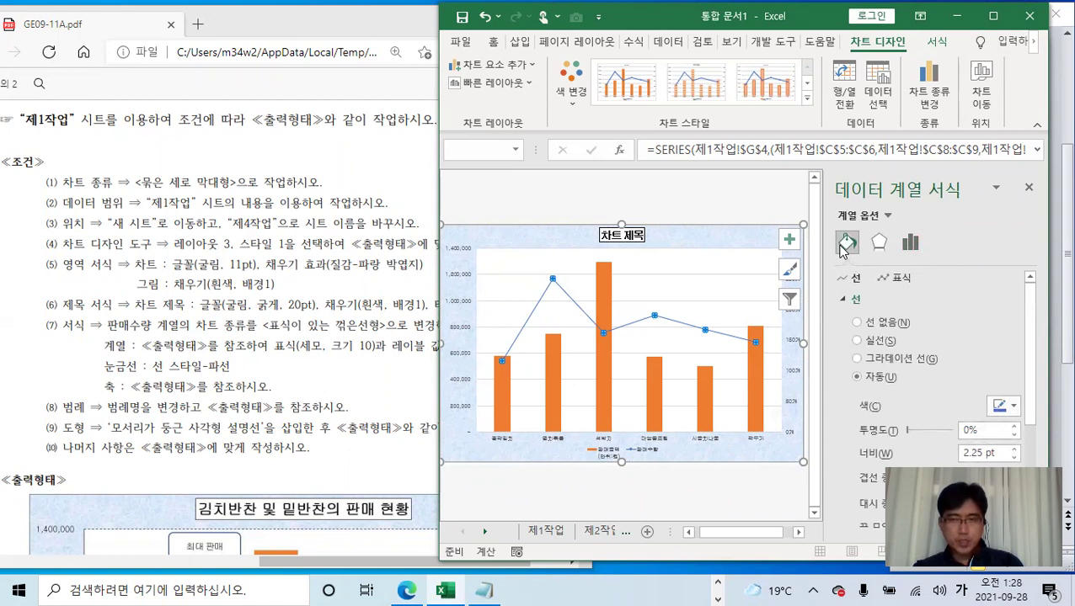
{"action": "left_click", "coordinate": [900, 280]}
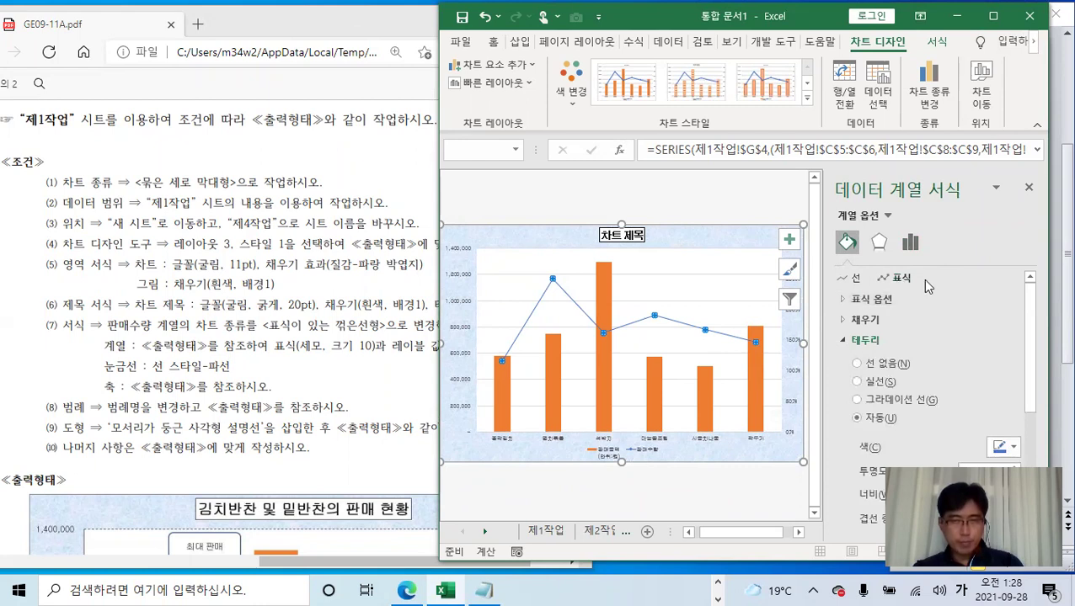
{"action": "left_click", "coordinate": [855, 303]}
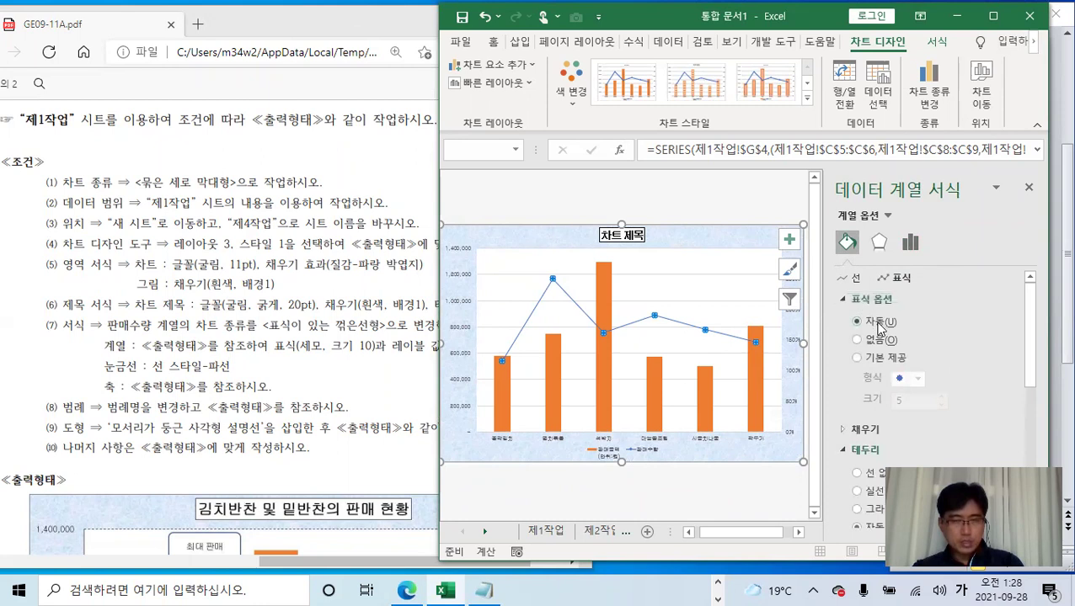
{"action": "left_click", "coordinate": [857, 358]}
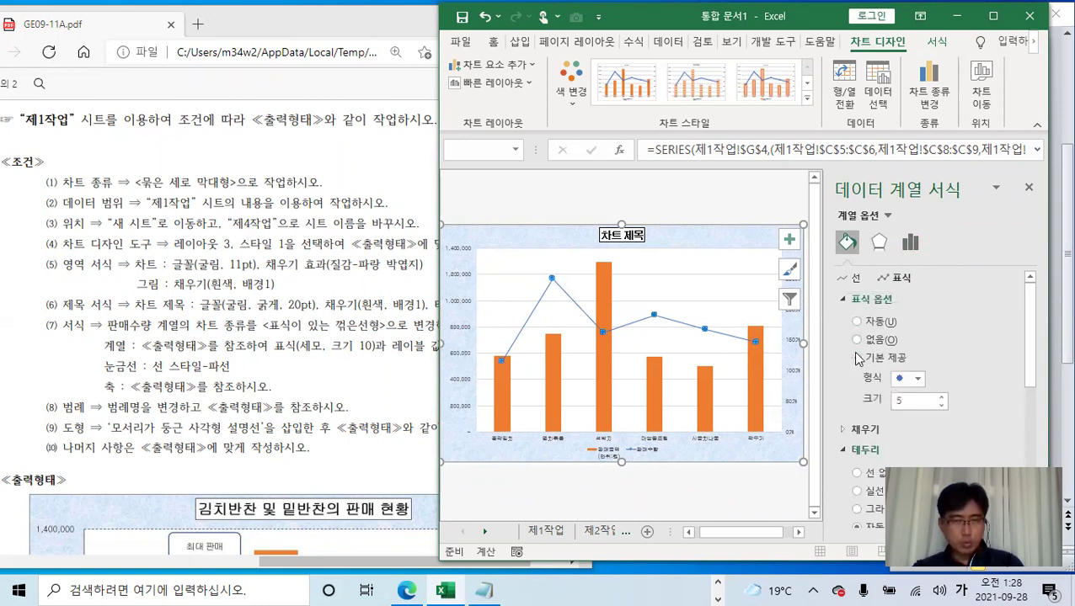
{"action": "left_click", "coordinate": [917, 379]}
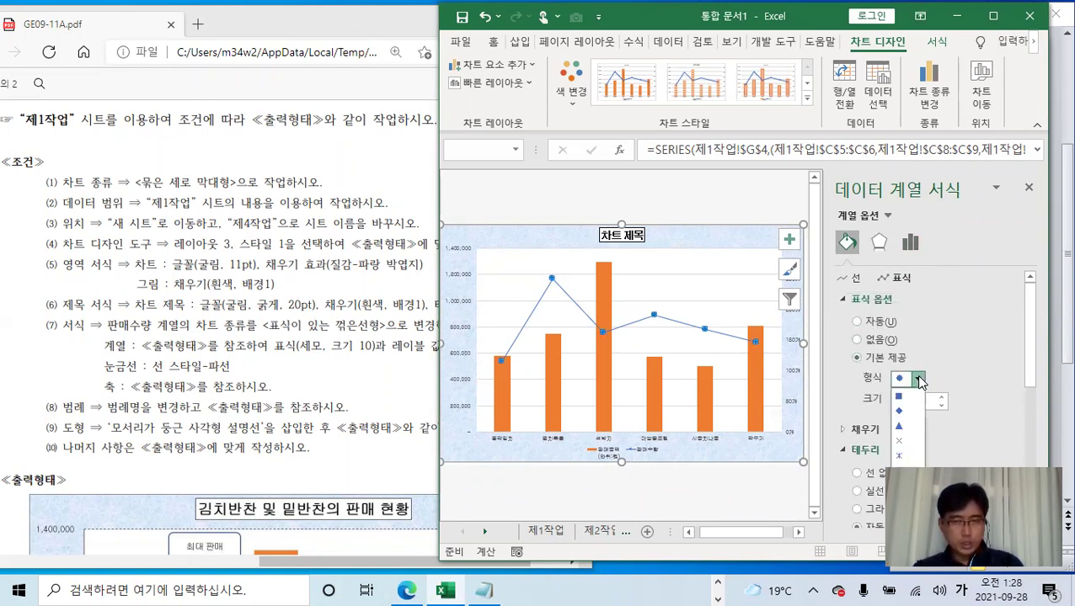
{"action": "left_click", "coordinate": [908, 432]}
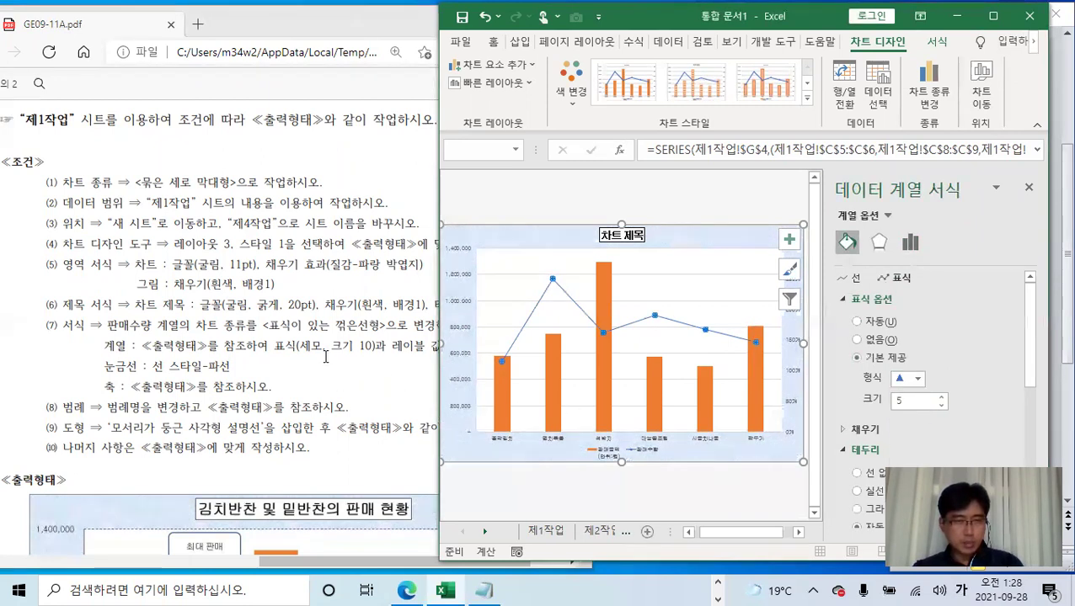
Set the 판매수량 line's marker size to 10, then deselect the series
{"action": "left_click", "coordinate": [941, 401]}
{"action": "left_click", "coordinate": [942, 401]}
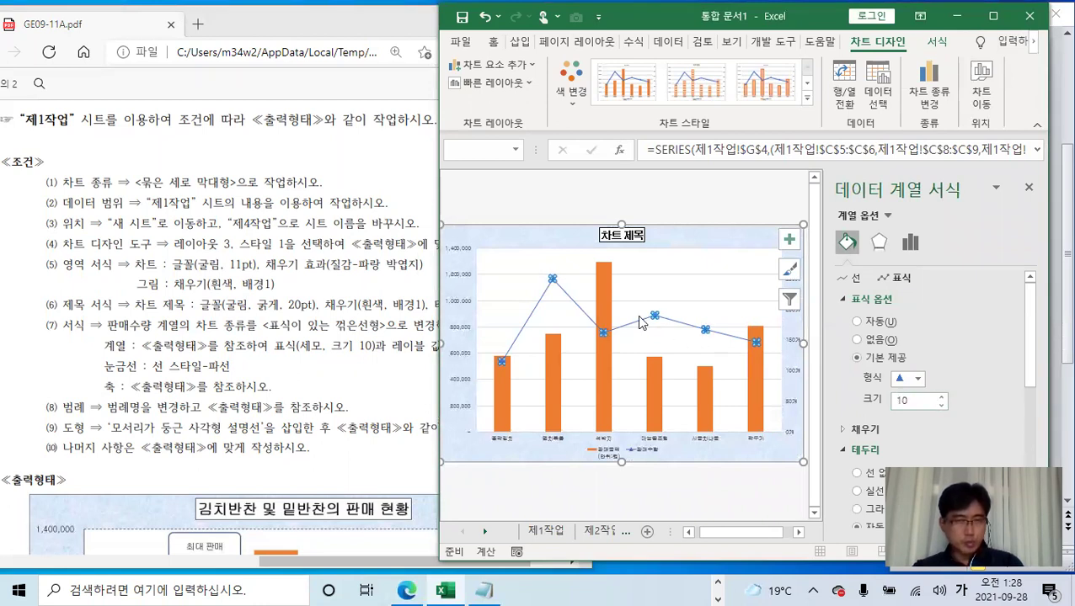
{"action": "left_click", "coordinate": [693, 308]}
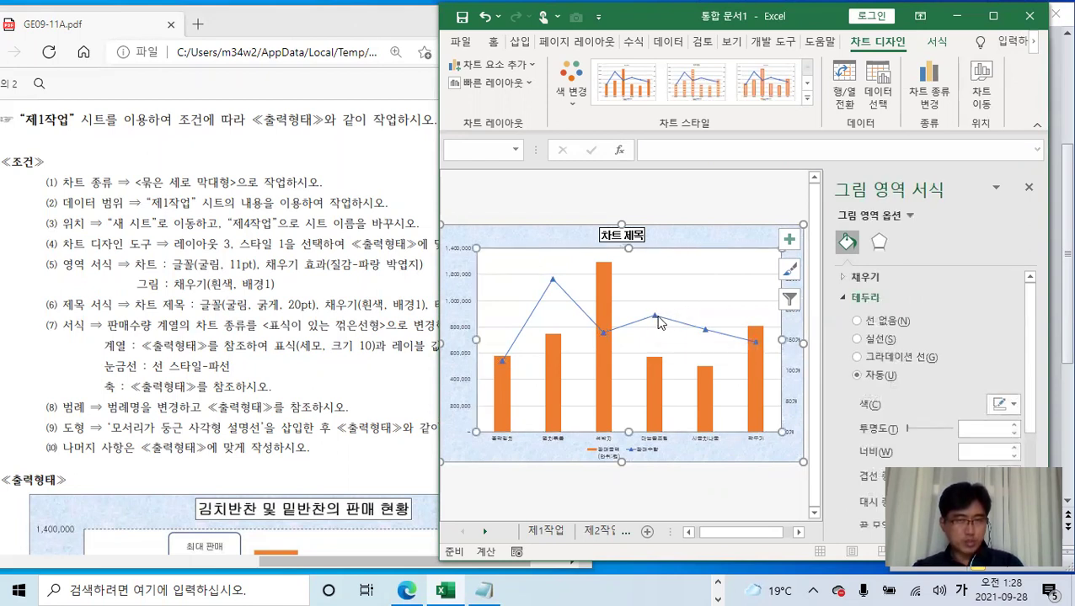
Reselect the 판매수량 series and review its marker type and size options
{"action": "left_click", "coordinate": [658, 318]}
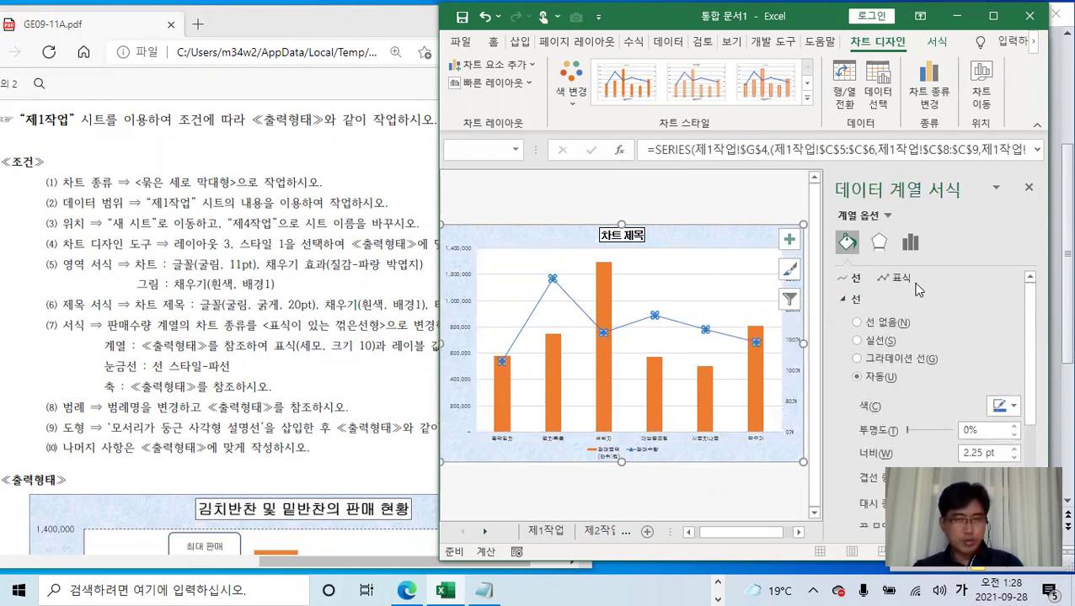
{"action": "left_click", "coordinate": [901, 278]}
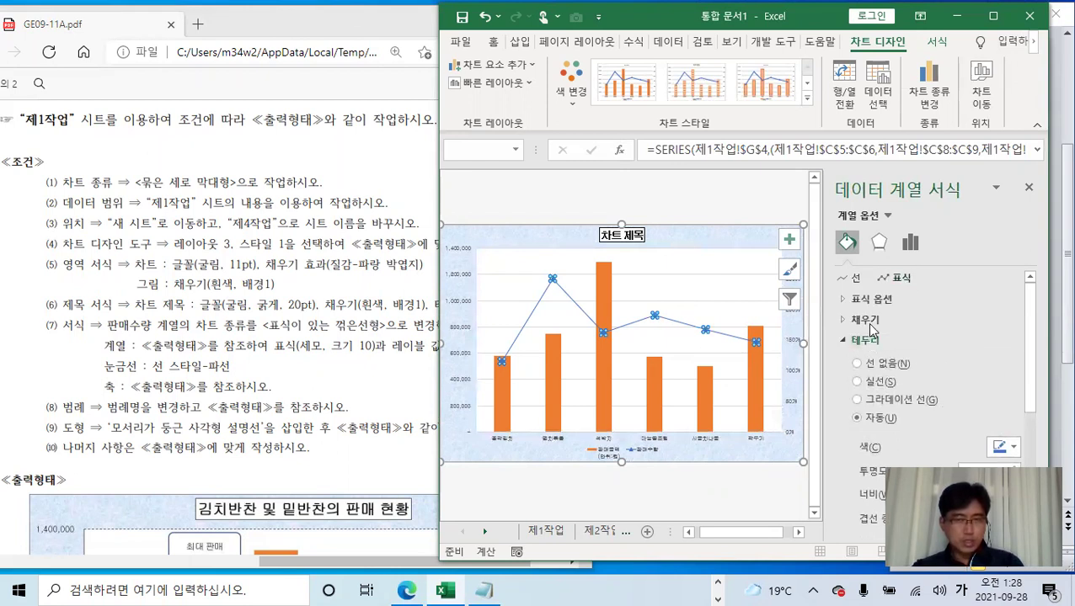
{"action": "left_click", "coordinate": [871, 300]}
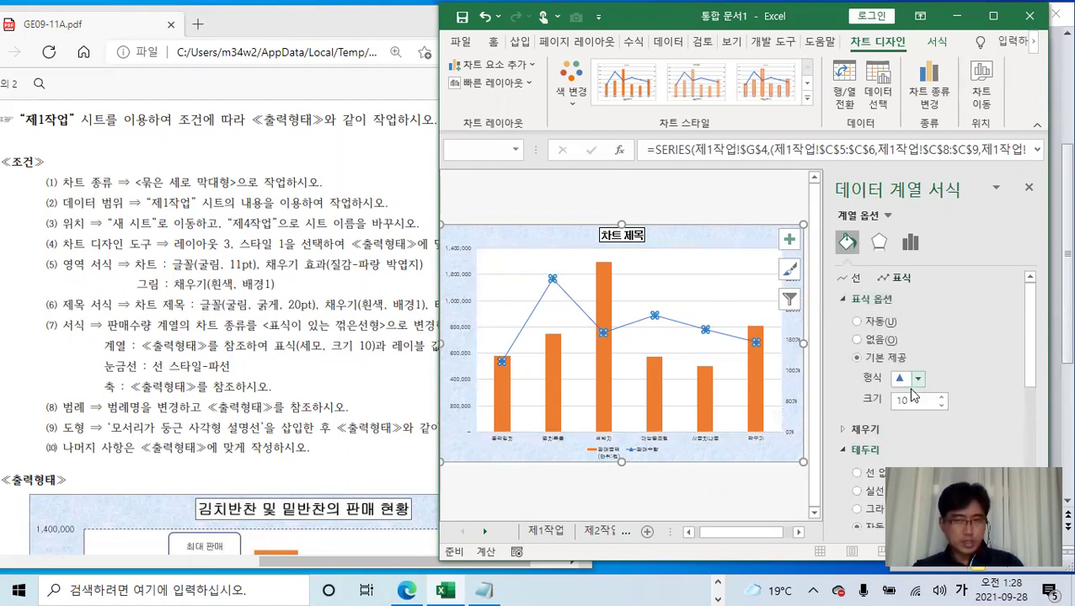
Add a data label to the right of only the 멸치볶음 point on the 판매수량 line, following the exam PDF's ≪출력형태≫ chart
{"action": "left_click", "coordinate": [390, 375]}
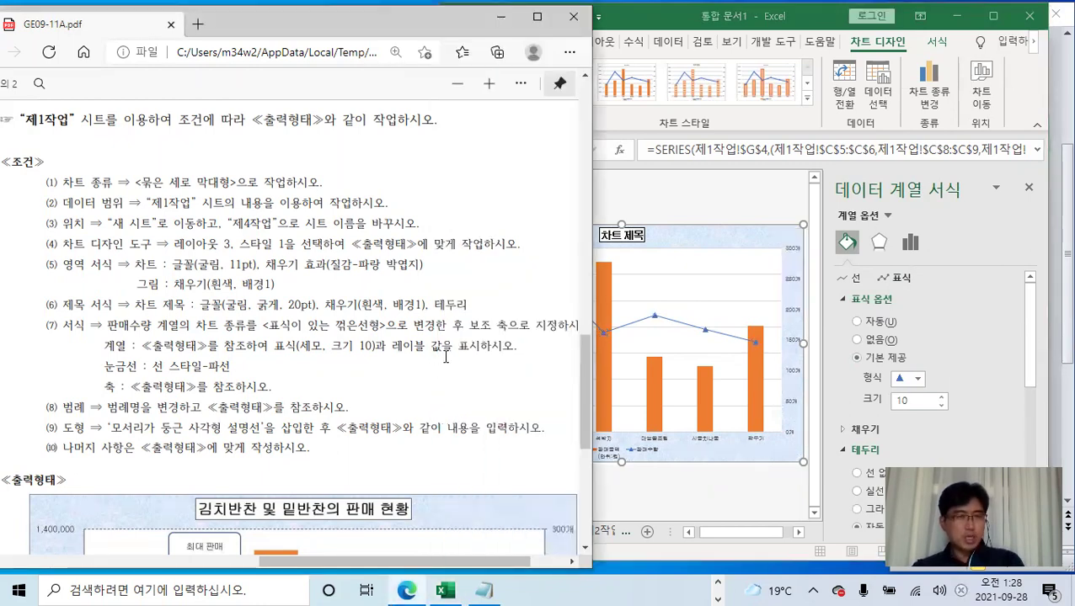
{"action": "scroll", "coordinate": [451, 308], "scroll_direction": "down", "scroll_amount": 4}
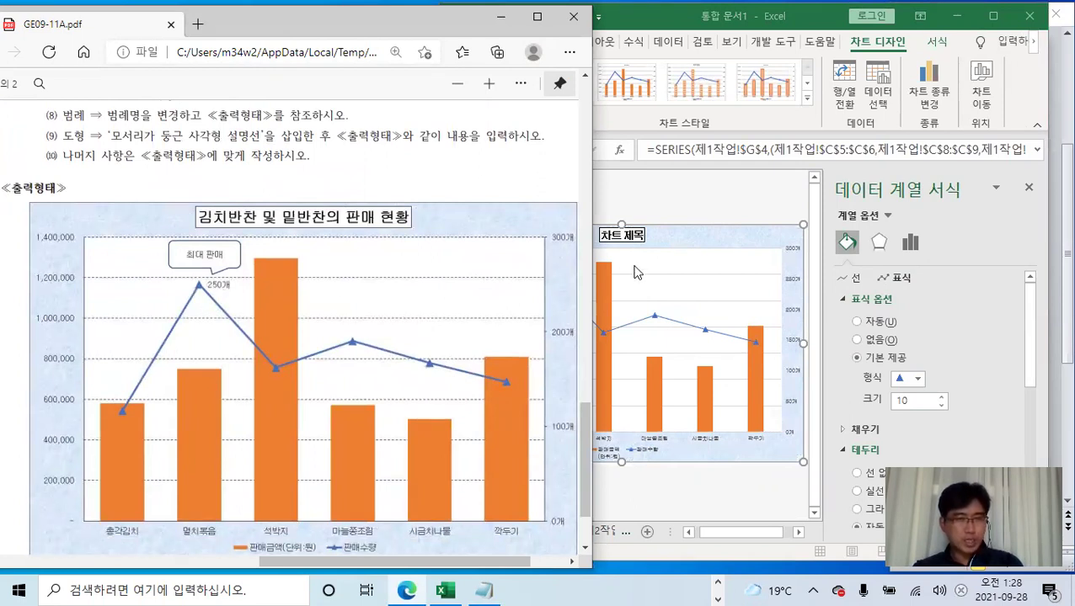
{"action": "left_click", "coordinate": [662, 229]}
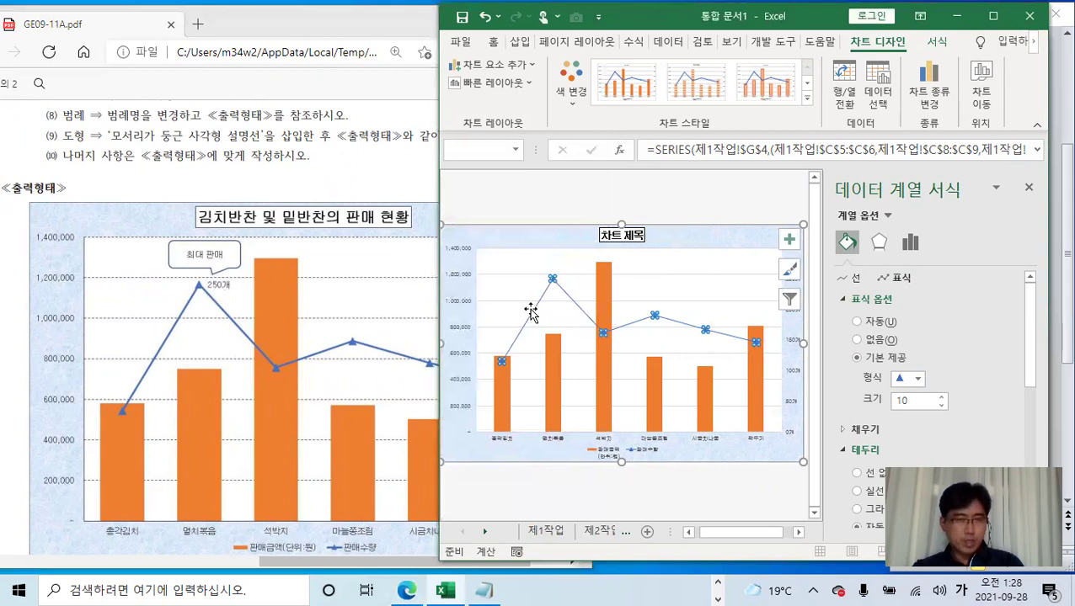
{"action": "mouse_move", "coordinate": [553, 280]}
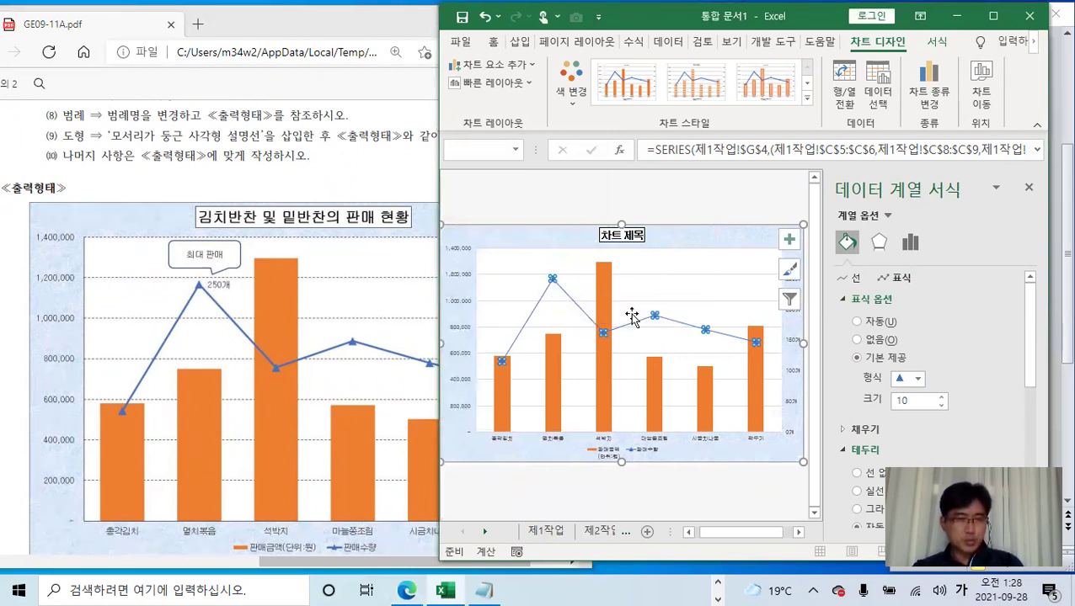
{"action": "left_click", "coordinate": [553, 281]}
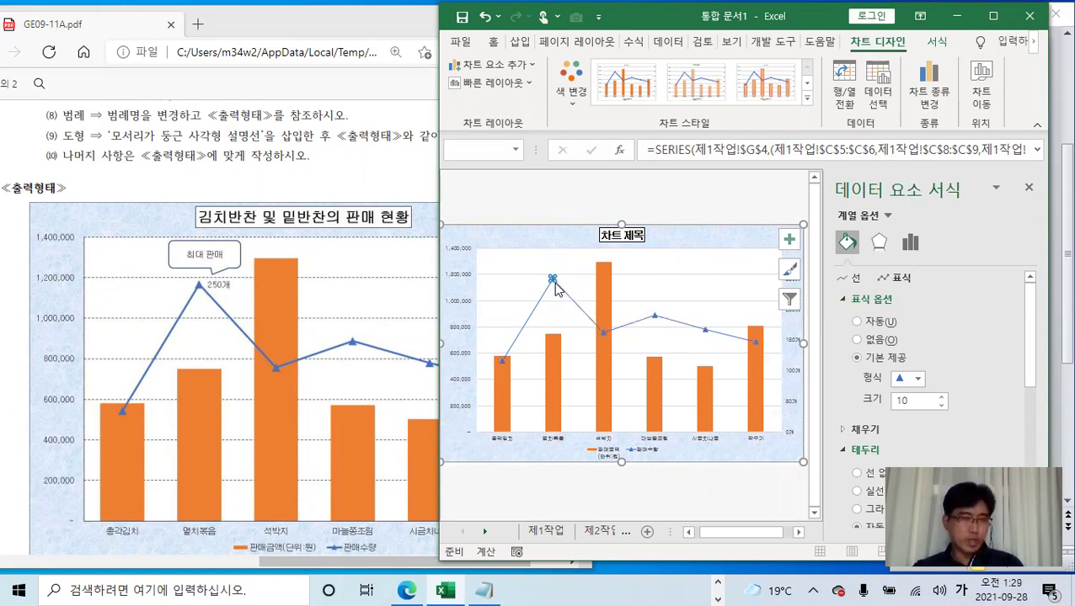
{"action": "mouse_move", "coordinate": [555, 288]}
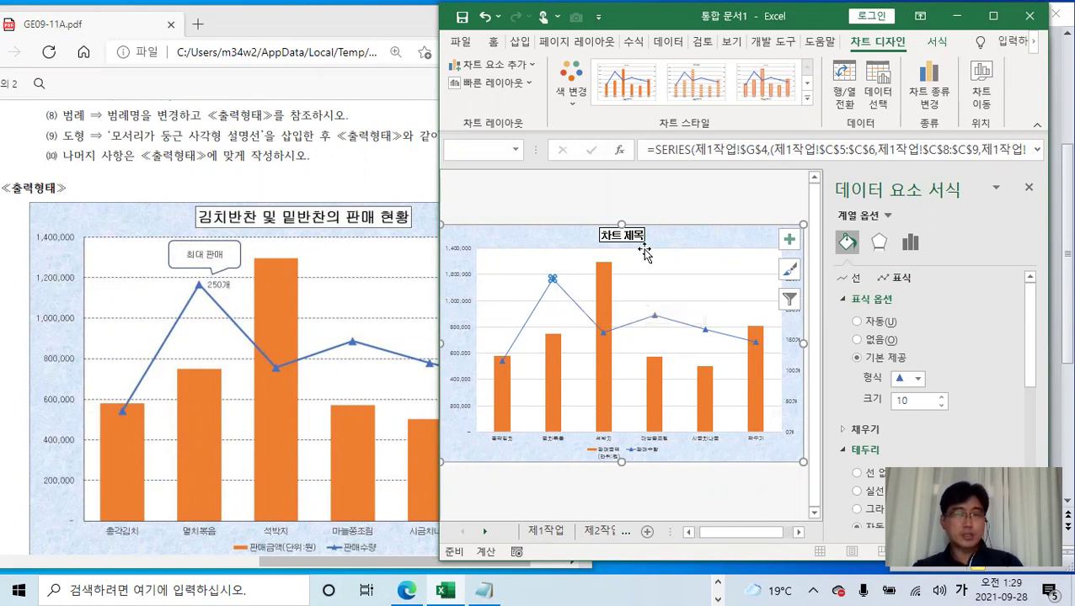
{"action": "left_click", "coordinate": [937, 44]}
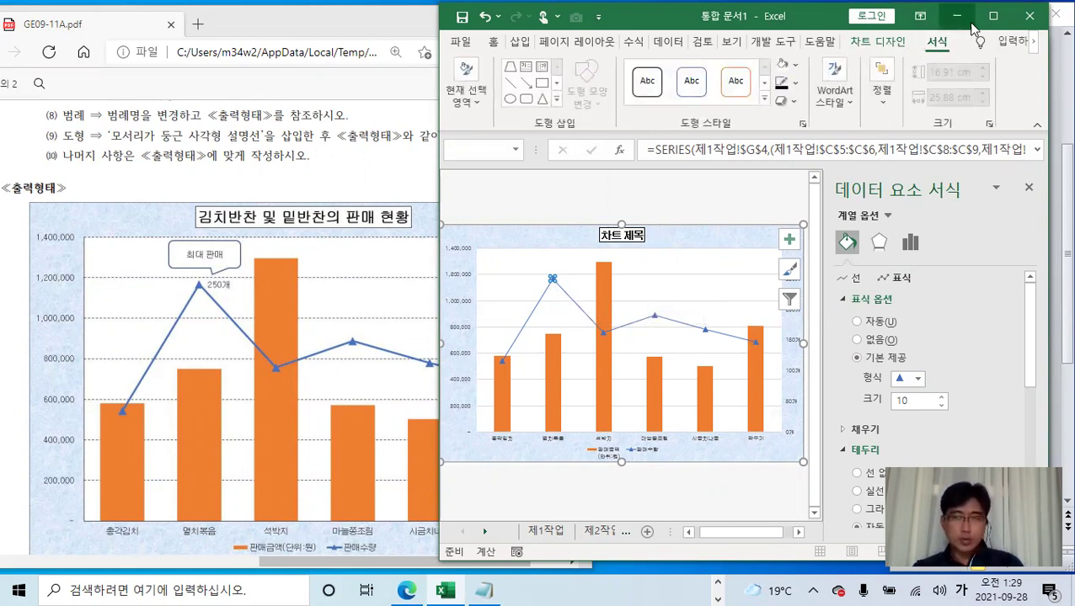
{"action": "left_click", "coordinate": [1002, 16]}
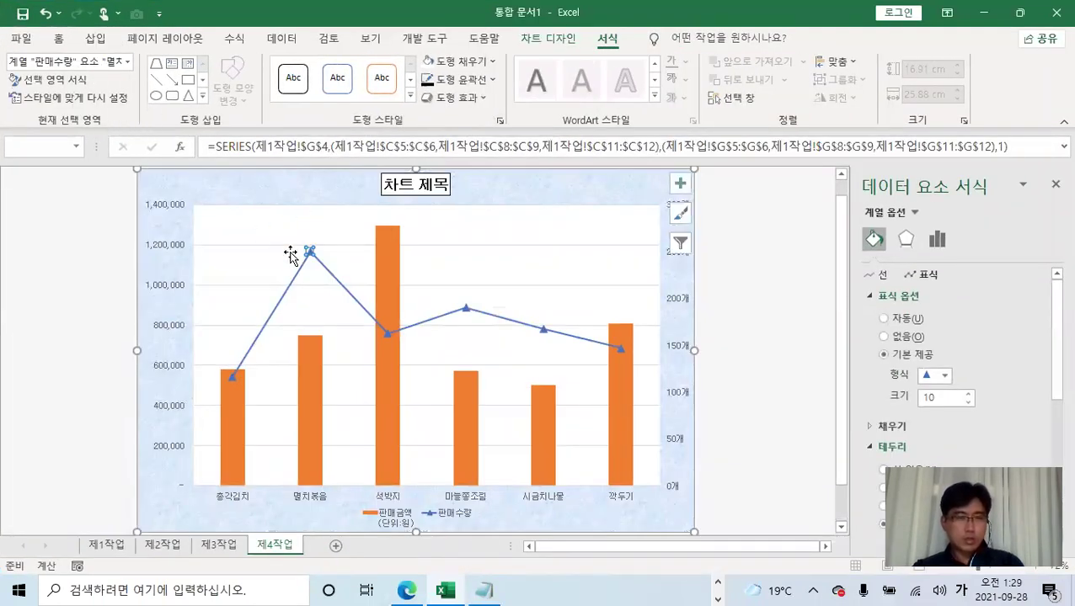
{"action": "mouse_move", "coordinate": [315, 266]}
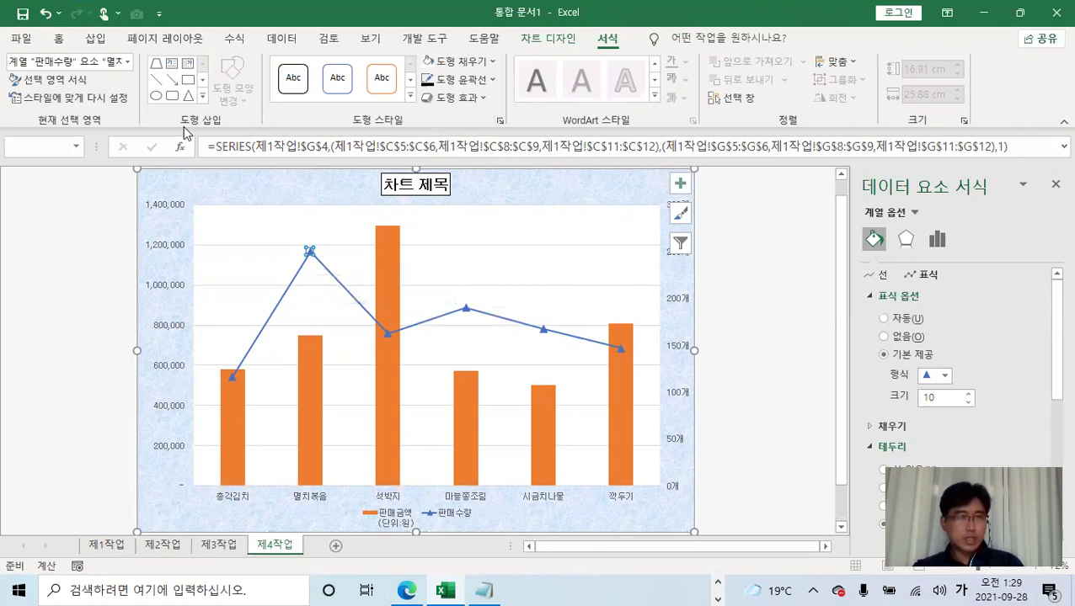
{"action": "left_click", "coordinate": [548, 40]}
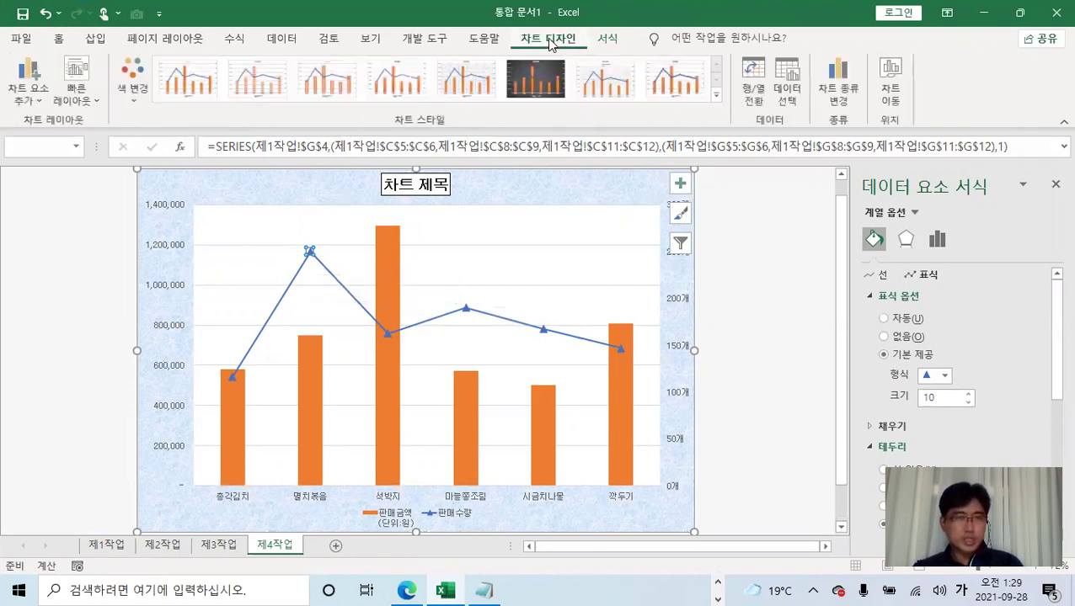
{"action": "left_click", "coordinate": [33, 108]}
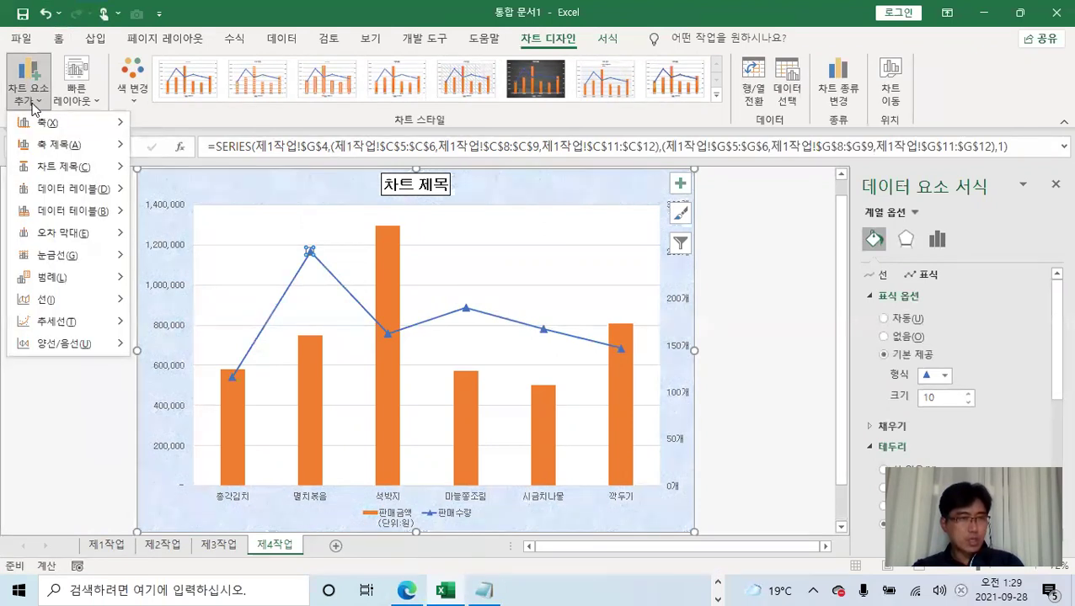
{"action": "mouse_move", "coordinate": [73, 193]}
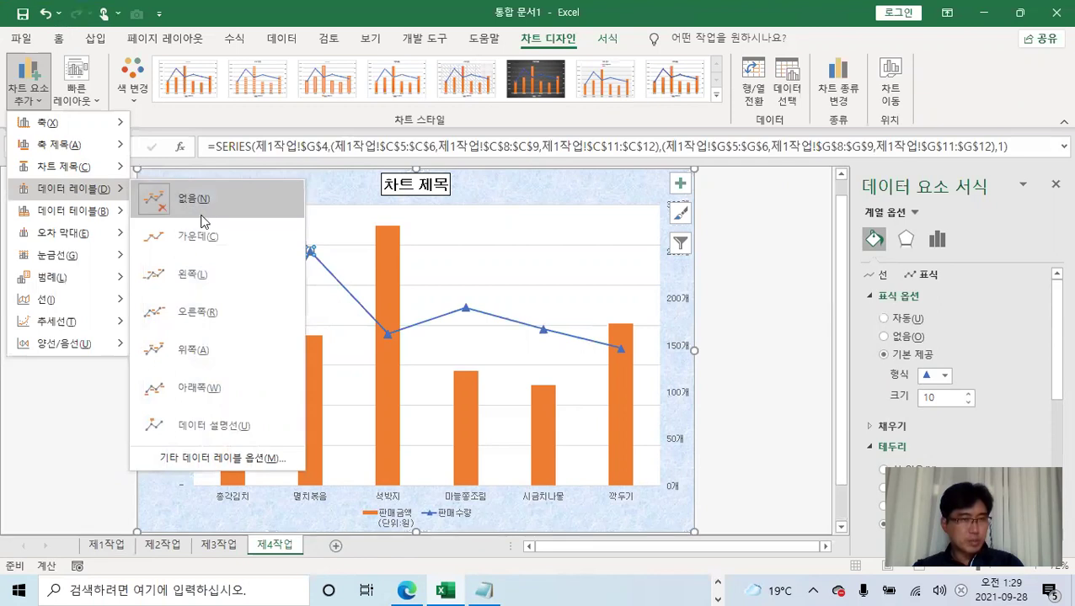
{"action": "left_click", "coordinate": [197, 313]}
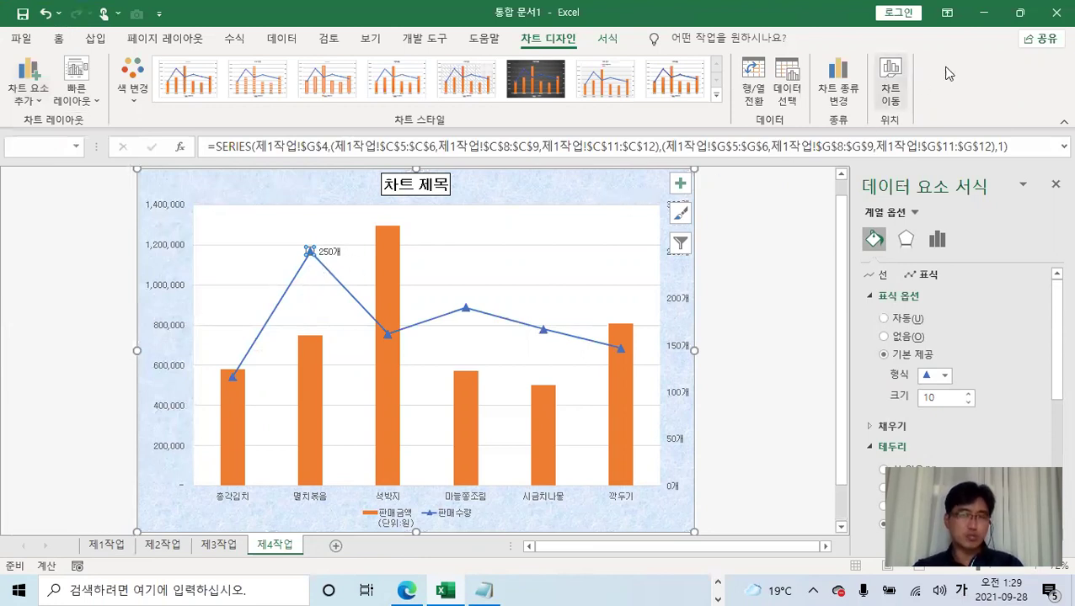
Return the workbook window to its smaller size beside the exam PDF and close the formatting pane
{"action": "key", "text": "super+Down"}
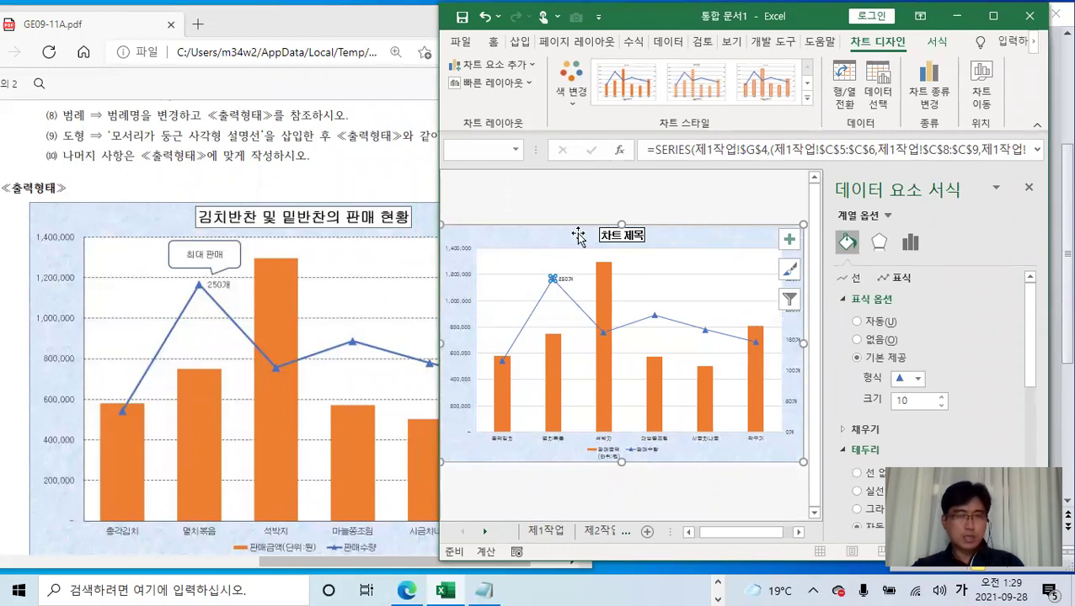
{"action": "left_click", "coordinate": [577, 186]}
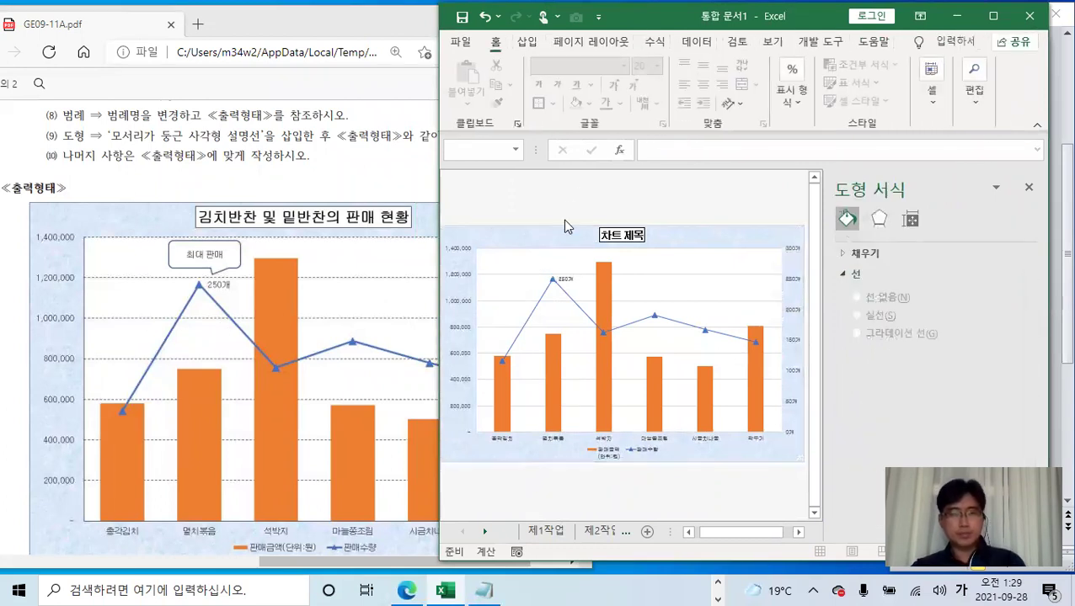
{"action": "left_click", "coordinate": [1031, 192]}
{"action": "scroll", "coordinate": [806, 206], "scroll_direction": "up", "scroll_amount": 3}
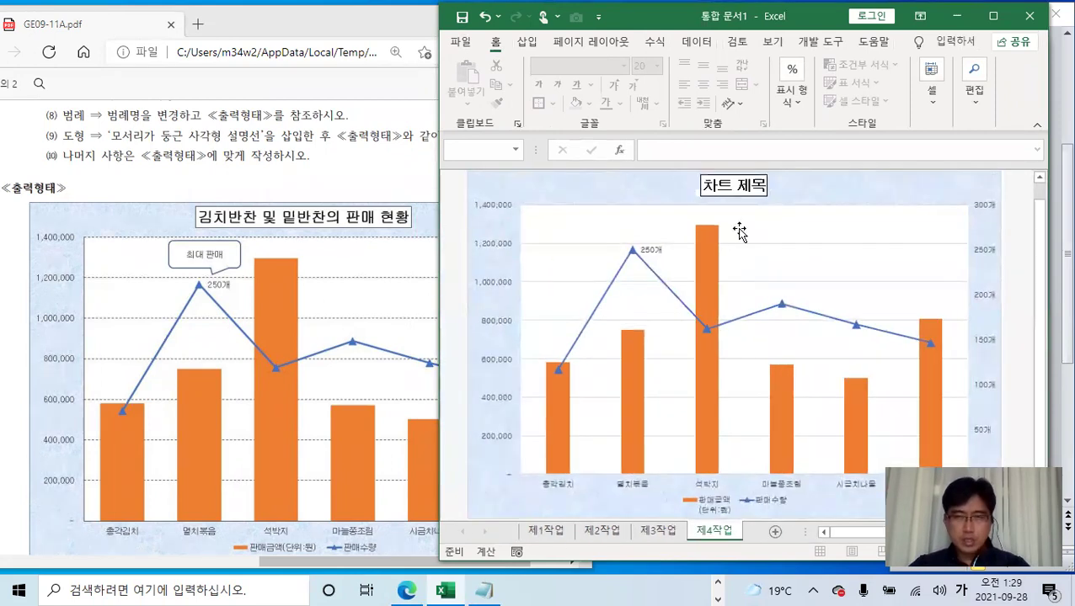
Replace the chart title text with 김치반찬 및 밑반찬의 판매 현황
{"action": "left_click", "coordinate": [729, 190]}
{"action": "left_click_drag", "start_coordinate": [704, 185], "coordinate": [769, 185]}
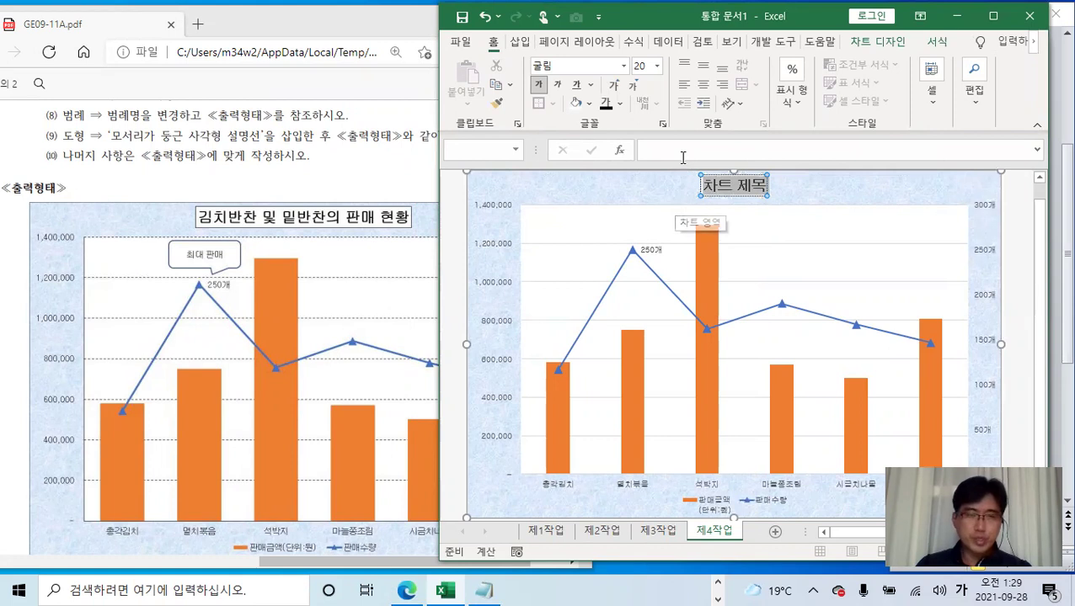
{"action": "type", "text": "기치"}
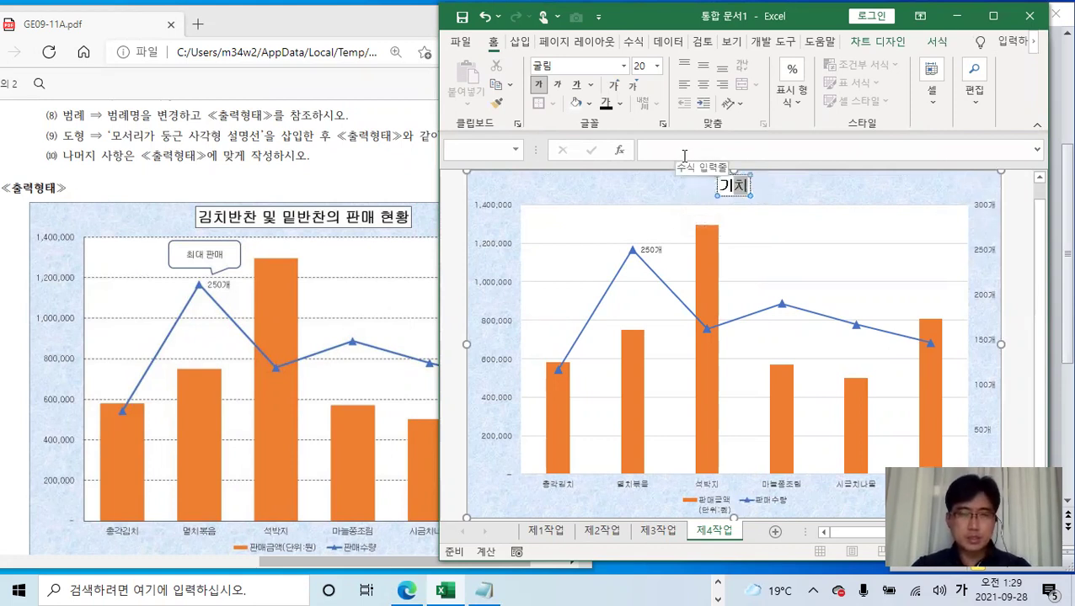
{"action": "key", "text": "BackSpace"}
{"action": "type", "text": "ㅁㅊ"}
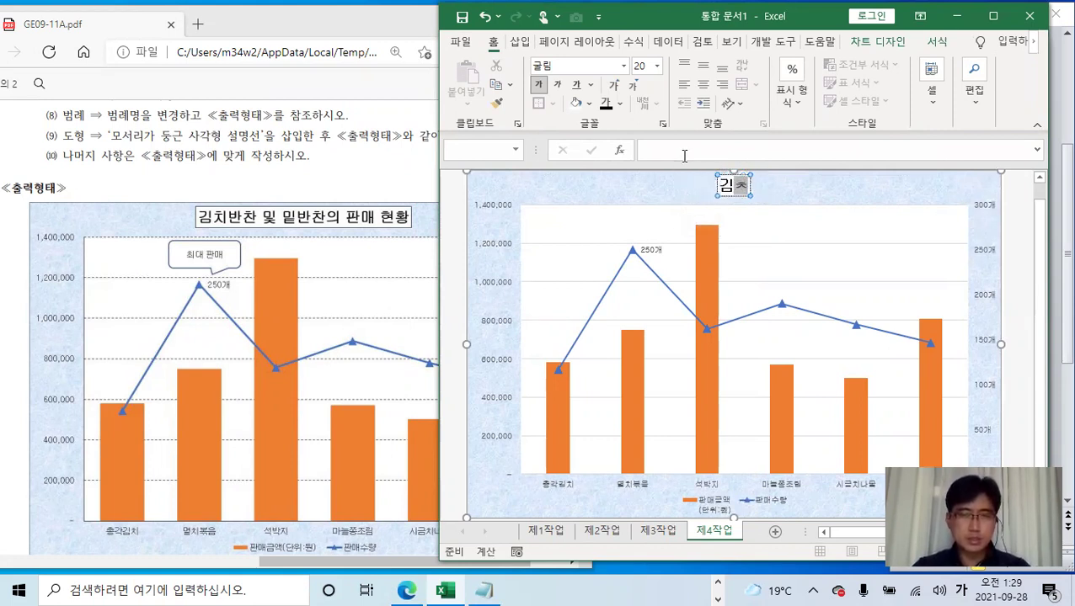
{"action": "type", "text": "ㅏㅊㅣㄴ"}
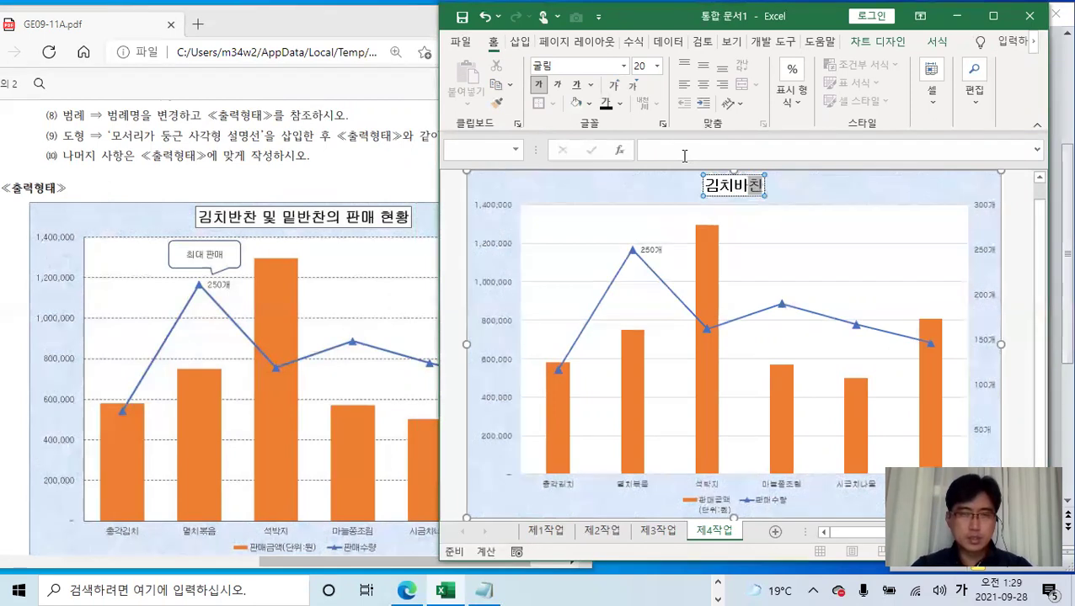
{"action": "key", "text": "BackSpace"}
{"action": "key", "text": "BackSpace"}
{"action": "type", "text": "ㅂㅏㄴㅊㅣㄴ"}
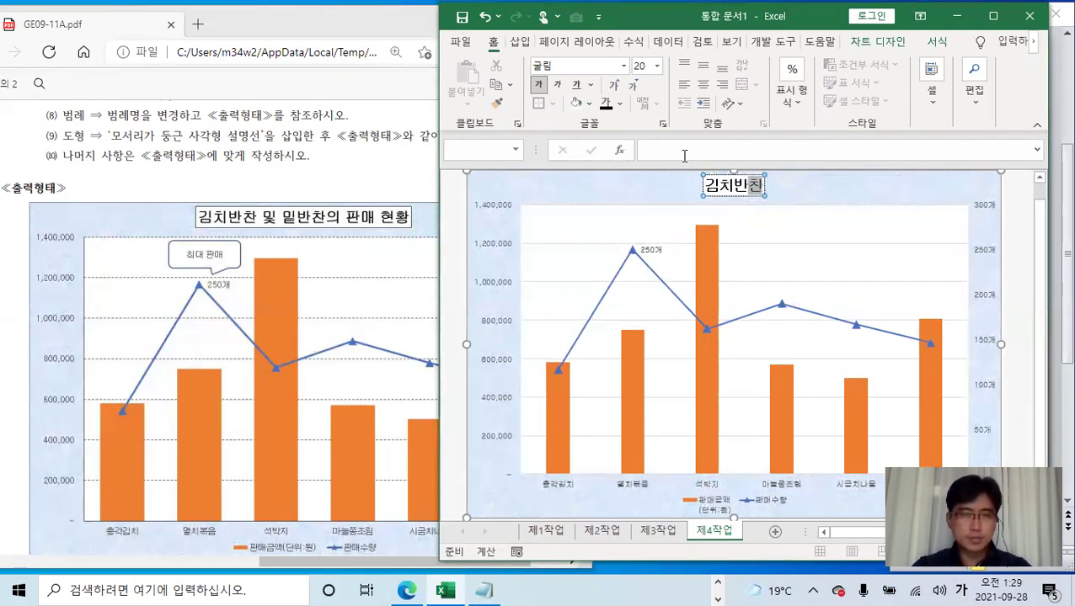
{"action": "key", "text": "BackSpace"}
{"action": "key", "text": "BackSpace"}
{"action": "type", "text": "ㅏㄴ ㅁㅣㅊ ㅁㅣㅌㅂㅣ"}
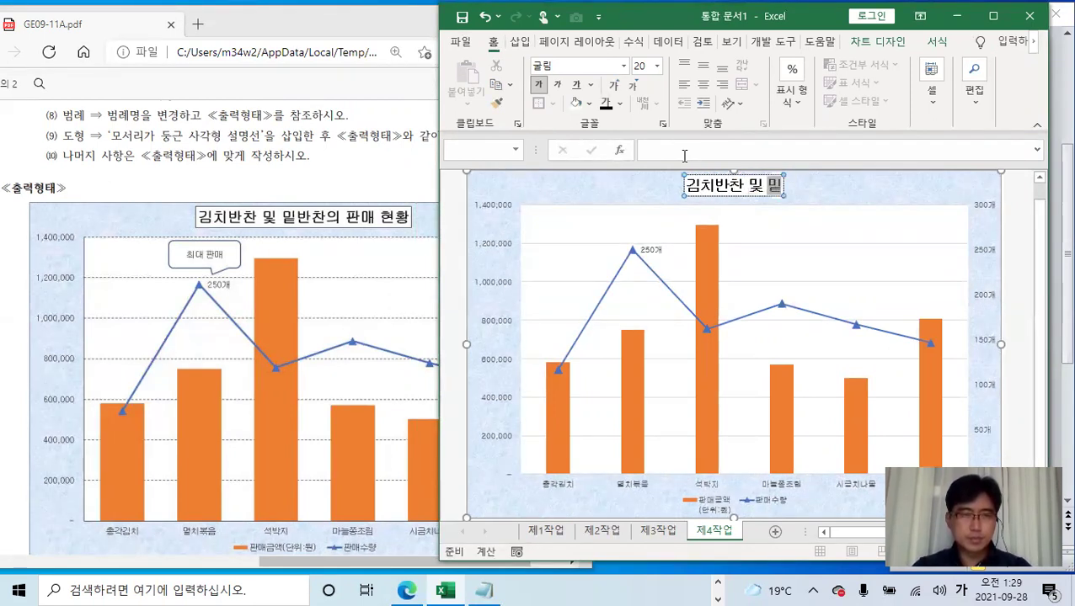
{"action": "key", "text": "BackSpace"}
{"action": "type", "text": "ㅏㄴㅊㅏㄴㅇㅢ ㅍㅏㄴㅁㅐ"}
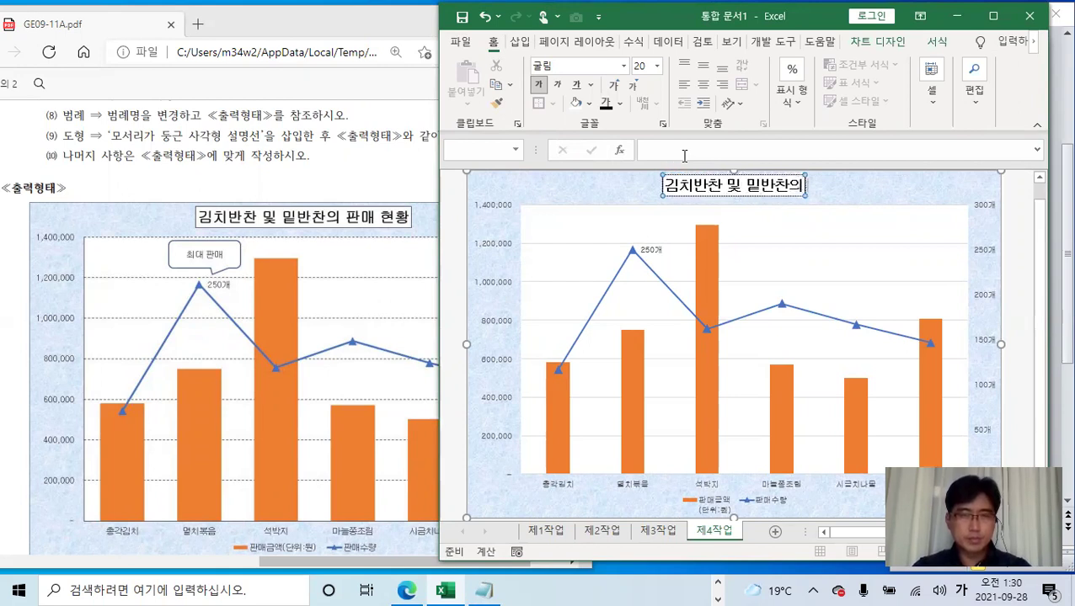
{"action": "type", "text": " ㅎㅕㄴㅎㅘㅇ"}
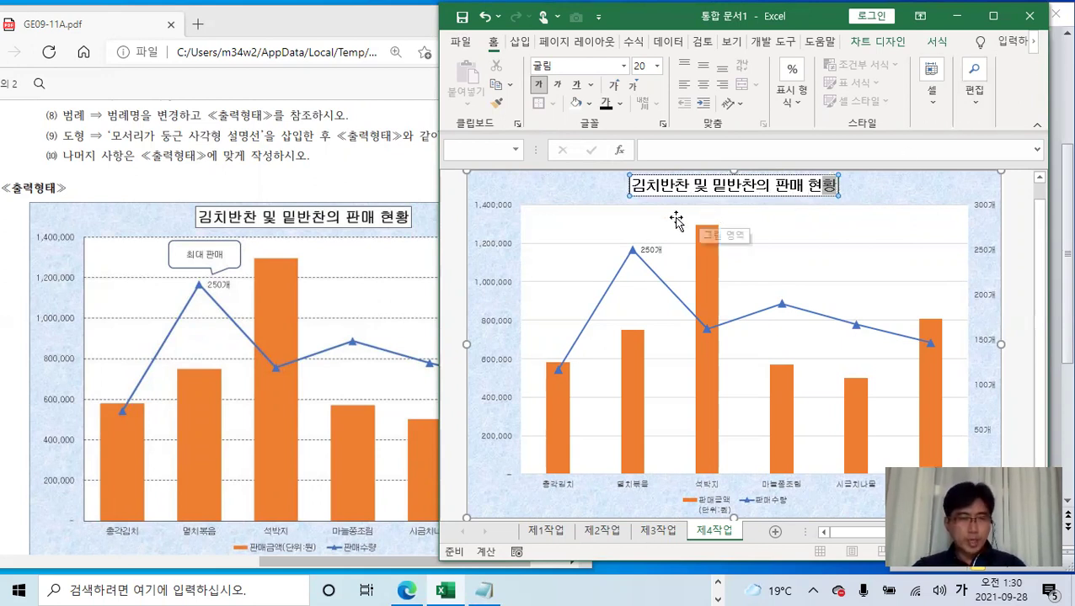
Review condition (8) in the exam PDF and compare the legend in its ≪출력형태≫ chart with the worksheet chart
{"action": "left_click", "coordinate": [333, 174]}
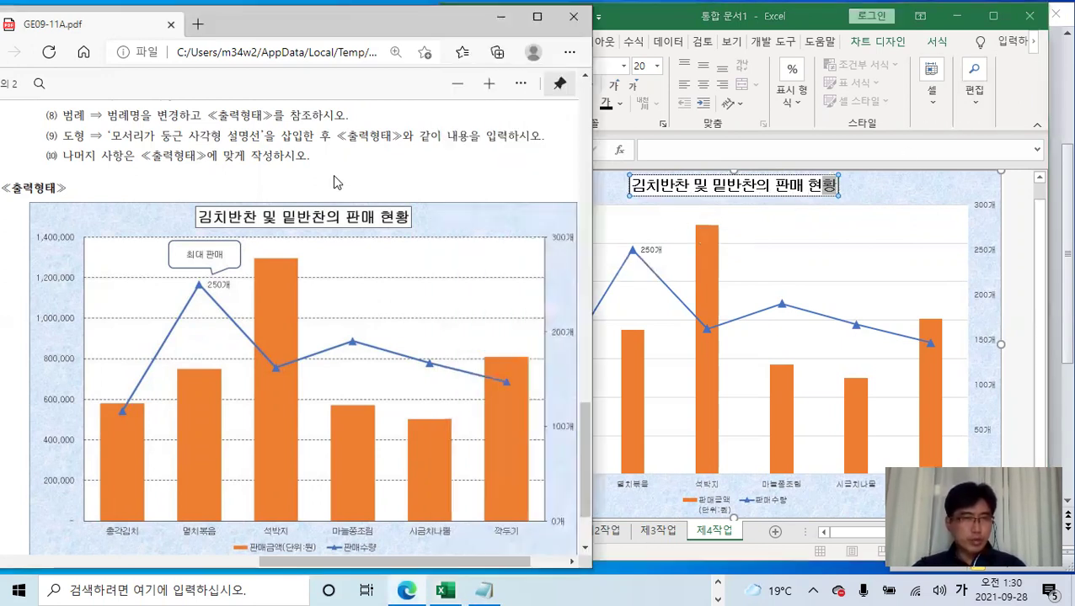
{"action": "scroll", "coordinate": [255, 187], "scroll_direction": "up", "scroll_amount": 1}
{"action": "scroll", "coordinate": [255, 187], "scroll_direction": "up", "scroll_amount": 1}
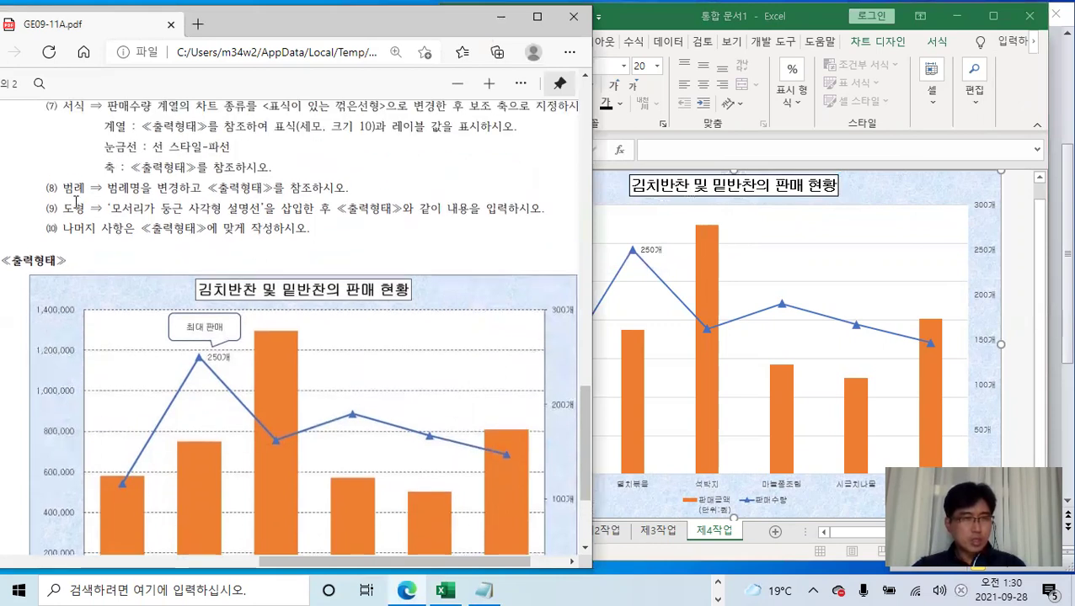
{"action": "scroll", "coordinate": [236, 348], "scroll_direction": "down", "scroll_amount": 3}
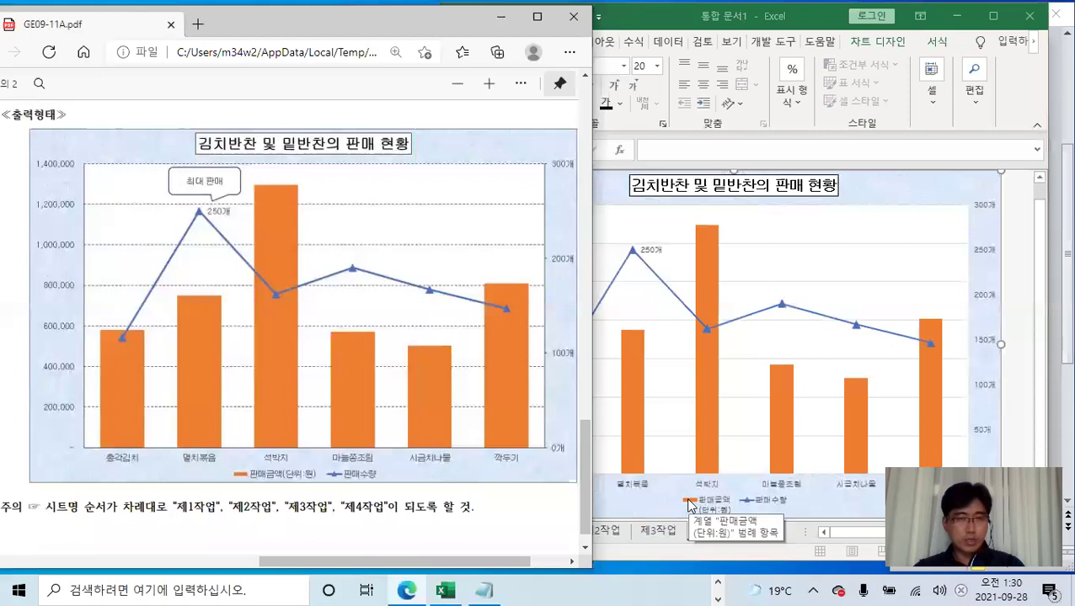
{"action": "scroll", "coordinate": [362, 325], "scroll_direction": "up", "scroll_amount": 3}
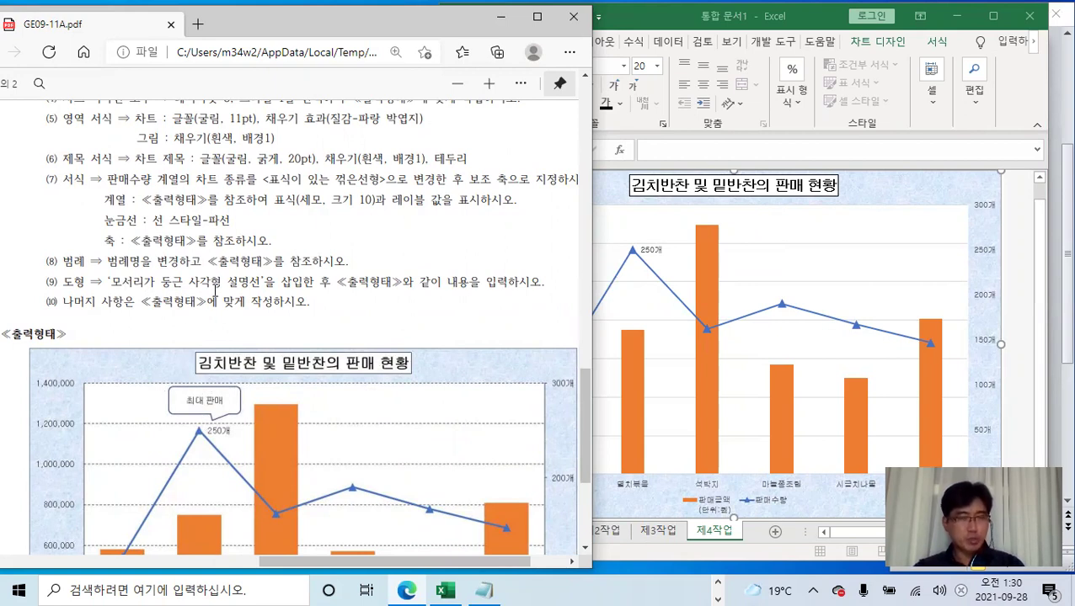
{"action": "left_click", "coordinate": [870, 199]}
{"action": "scroll", "coordinate": [777, 364], "scroll_direction": "down", "scroll_amount": 1}
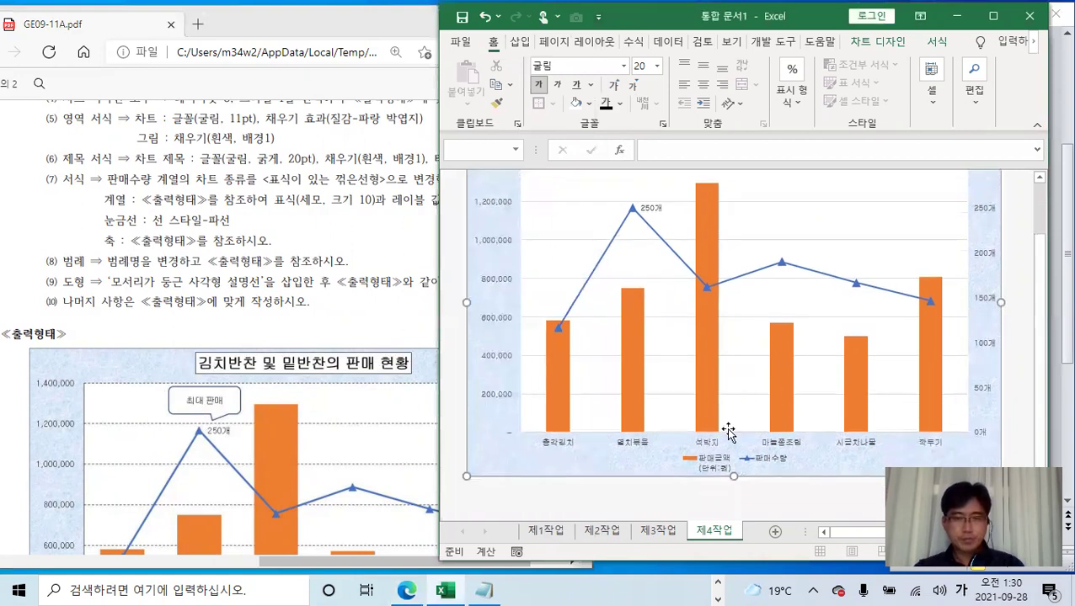
{"action": "left_click", "coordinate": [713, 463]}
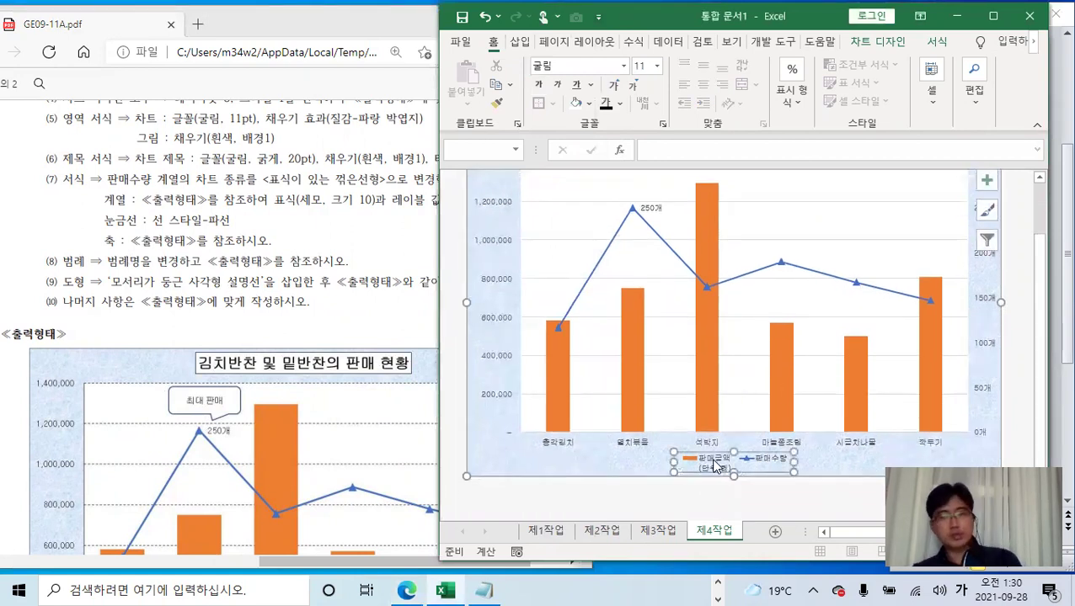
{"action": "right_click", "coordinate": [714, 466]}
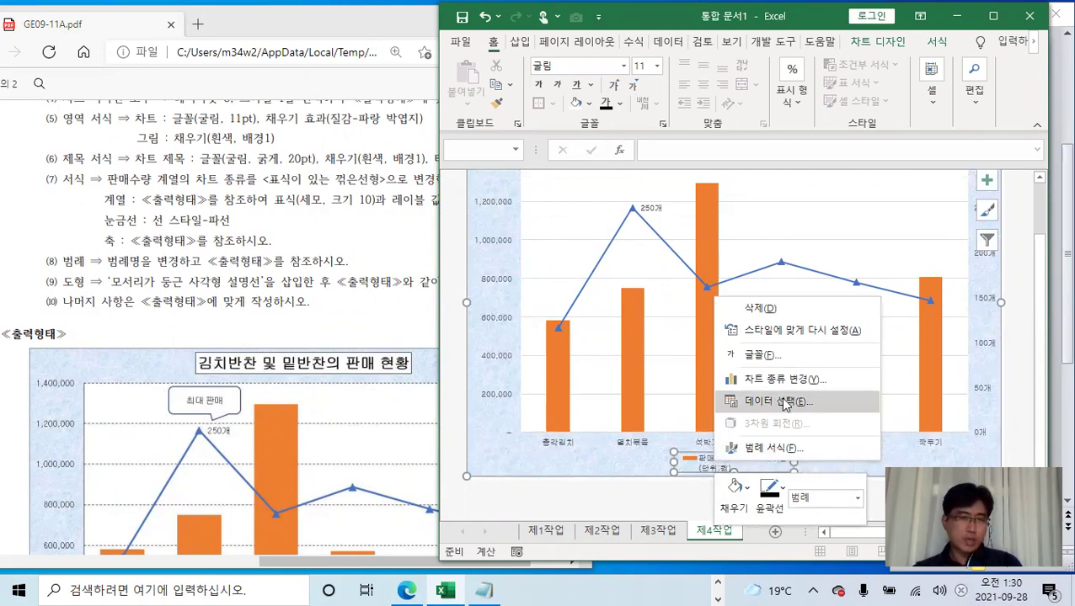
{"action": "left_click", "coordinate": [555, 218]}
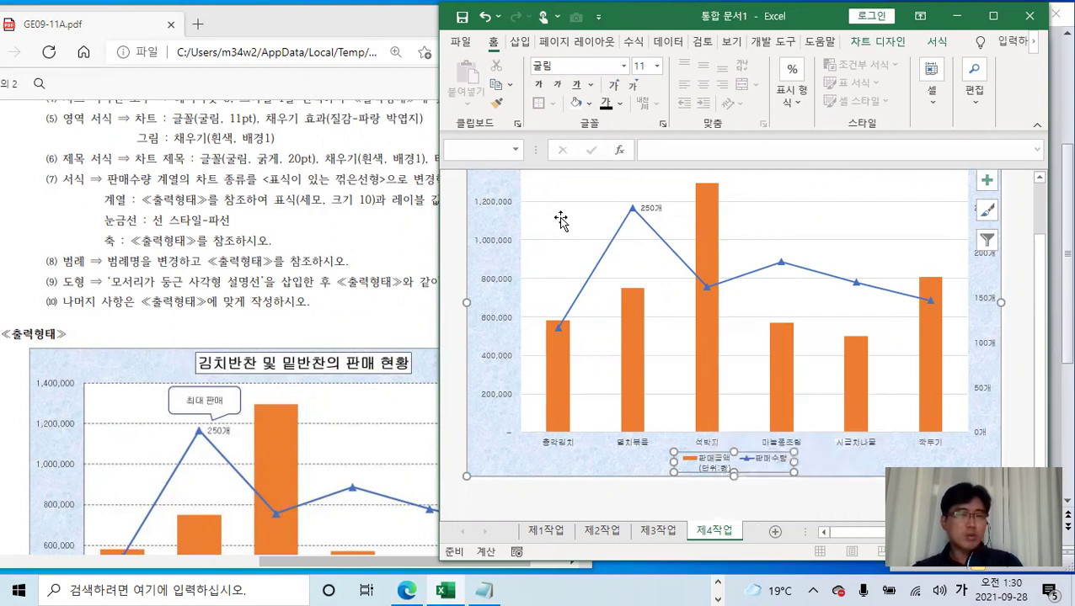
{"action": "right_click", "coordinate": [563, 226]}
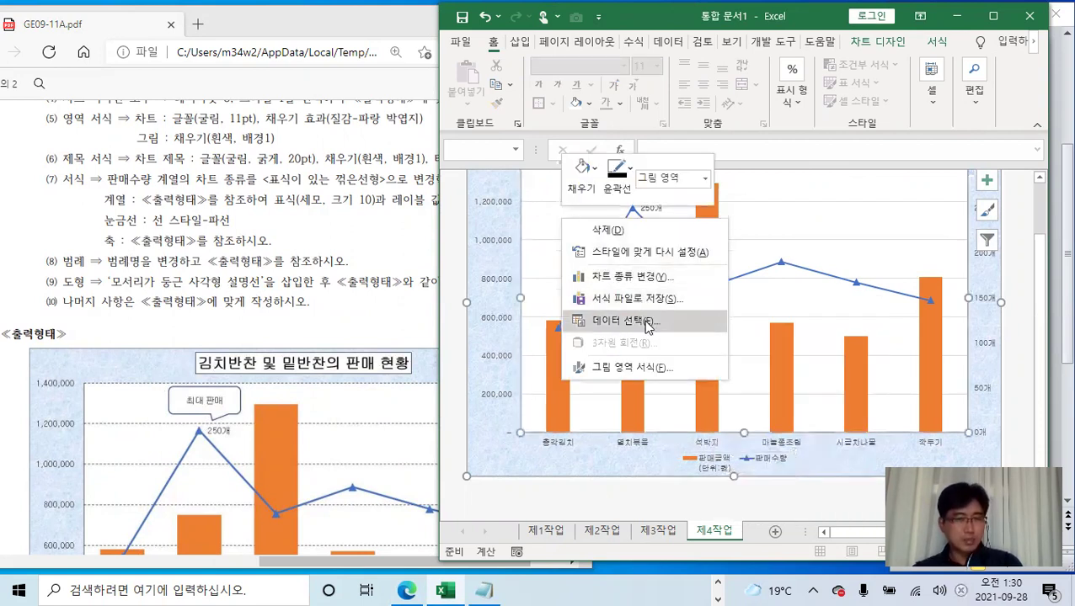
{"action": "left_click", "coordinate": [863, 226]}
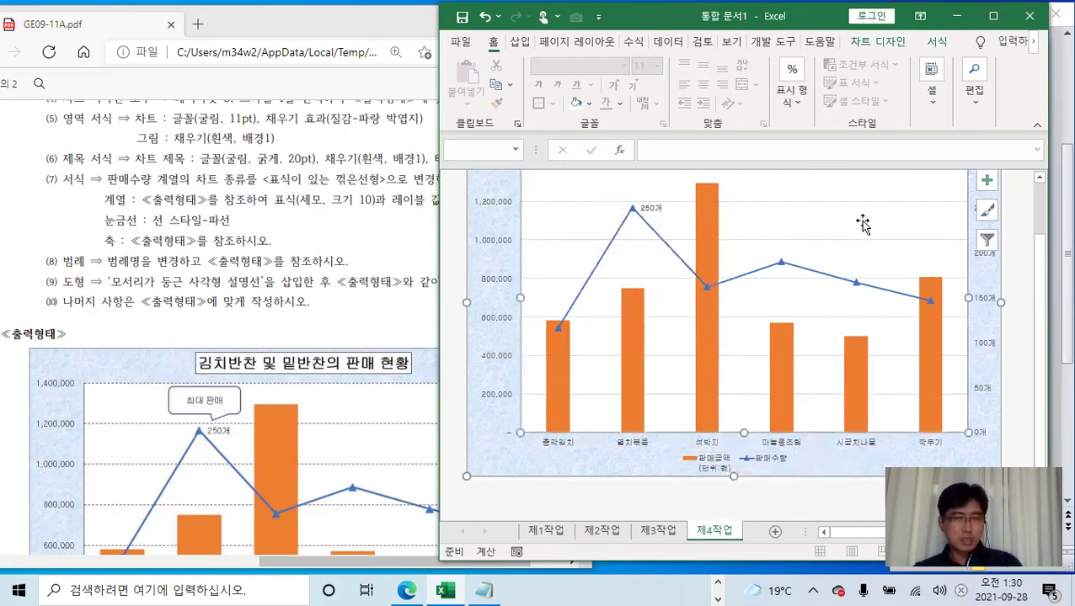
{"action": "left_click", "coordinate": [987, 305]}
{"action": "right_click", "coordinate": [987, 302]}
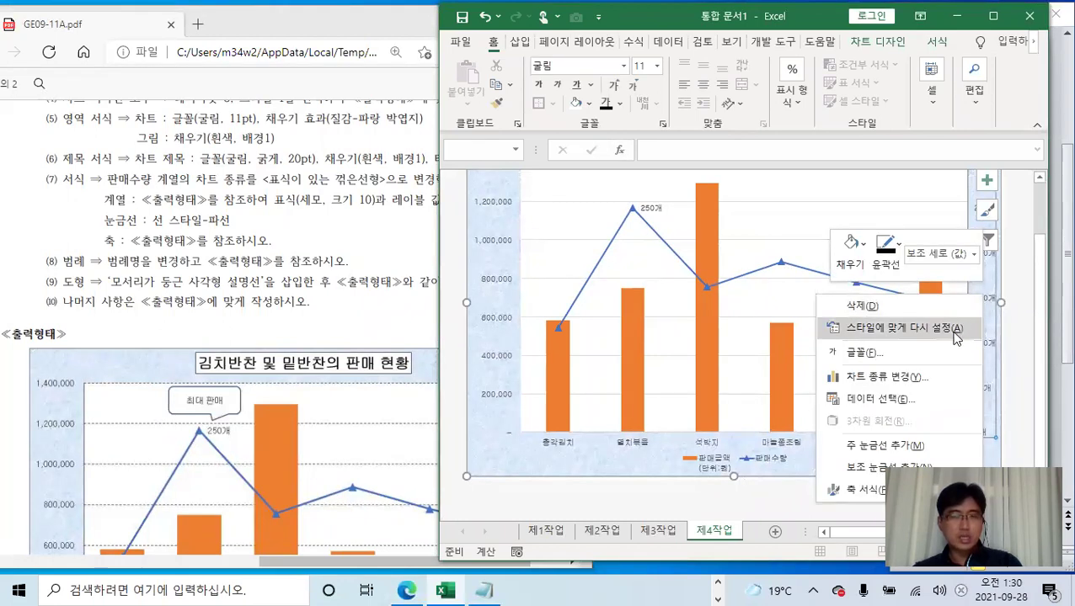
Rename the sales amount series through the chart's source data so its legend entry reads 판매금액(단위:원) on a single line
{"action": "left_click", "coordinate": [714, 468]}
{"action": "left_click", "coordinate": [717, 468]}
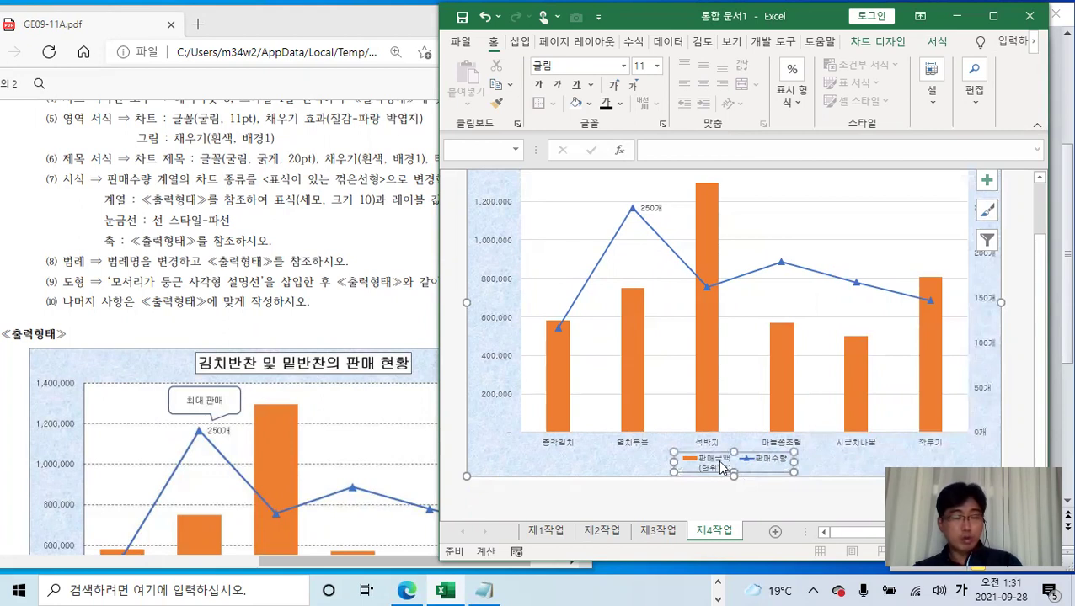
{"action": "right_click", "coordinate": [721, 468]}
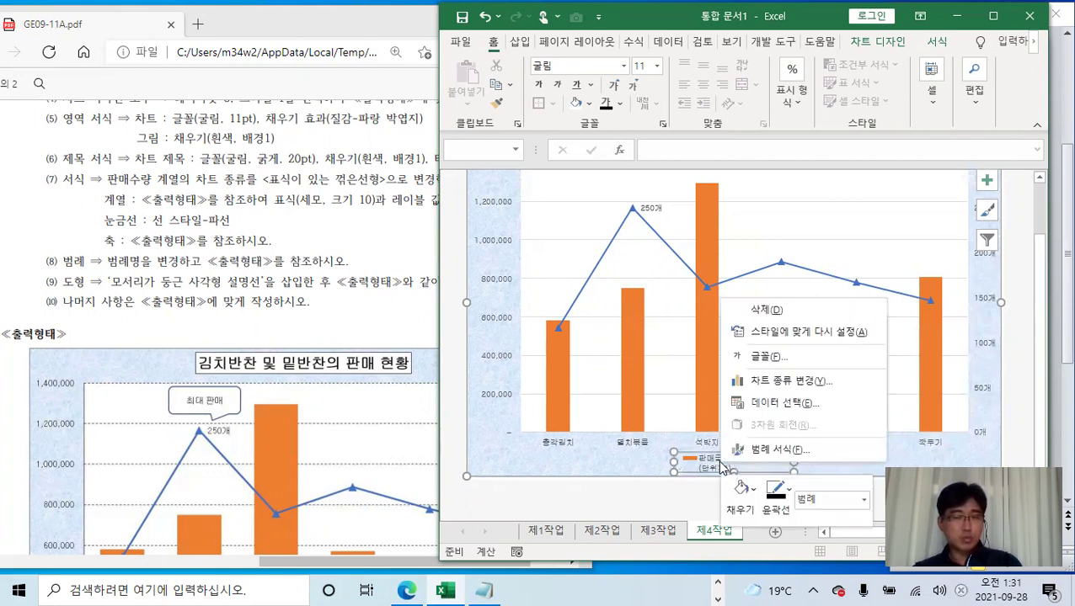
{"action": "left_click", "coordinate": [790, 402]}
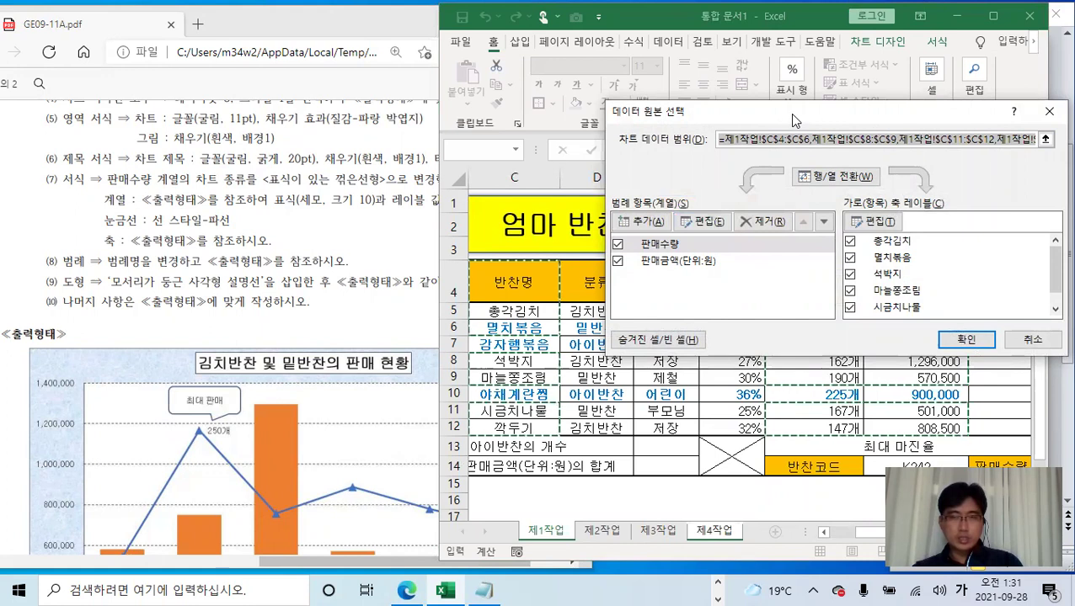
{"action": "left_click_drag", "start_coordinate": [783, 114], "coordinate": [763, 146]}
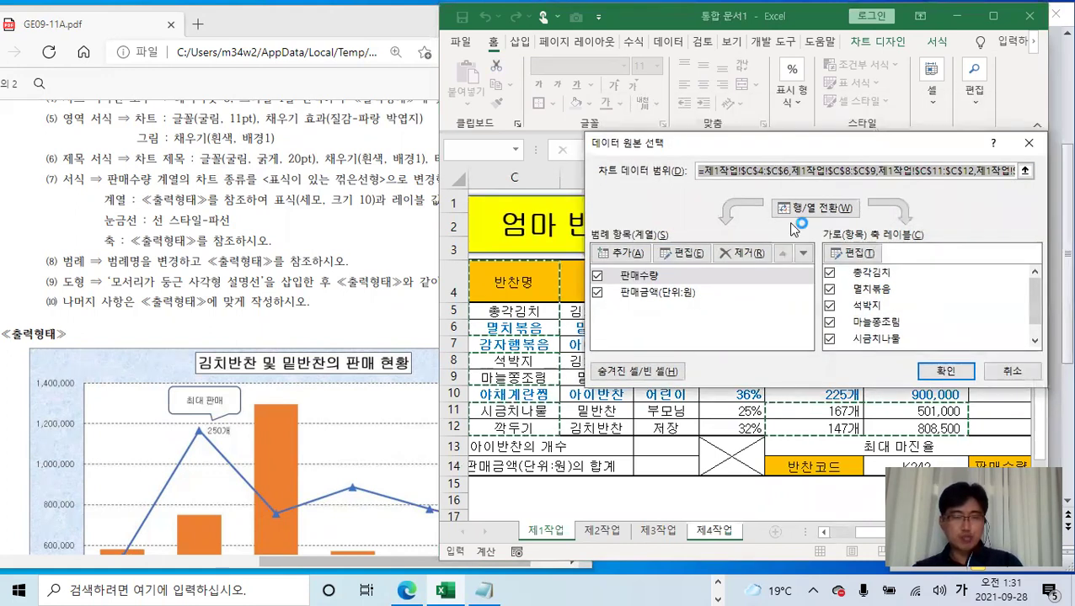
{"action": "left_click", "coordinate": [650, 296]}
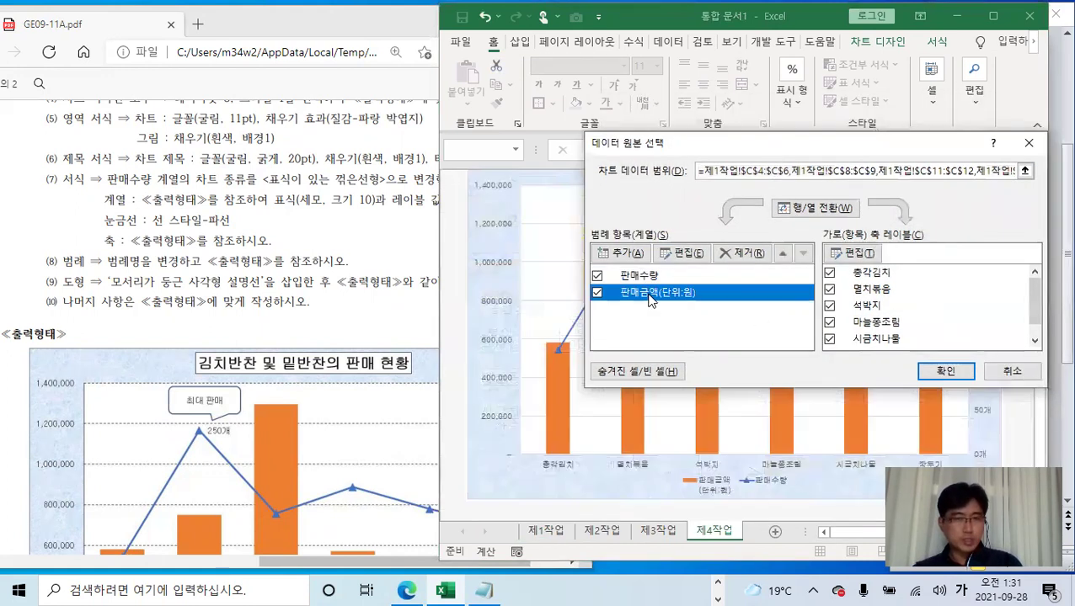
{"action": "left_click", "coordinate": [688, 253]}
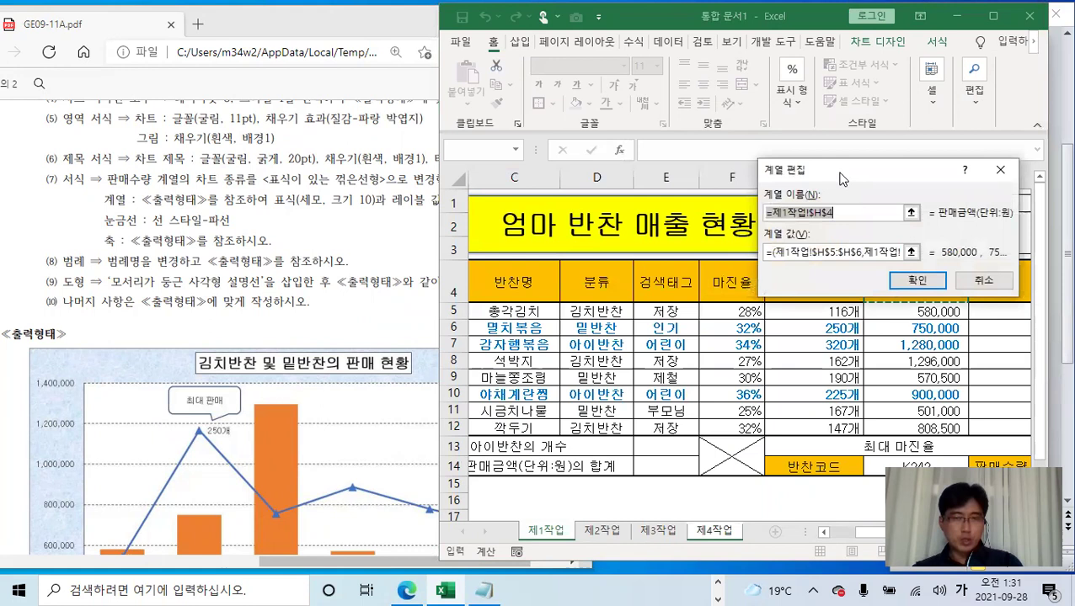
{"action": "left_click_drag", "start_coordinate": [842, 177], "coordinate": [605, 221]}
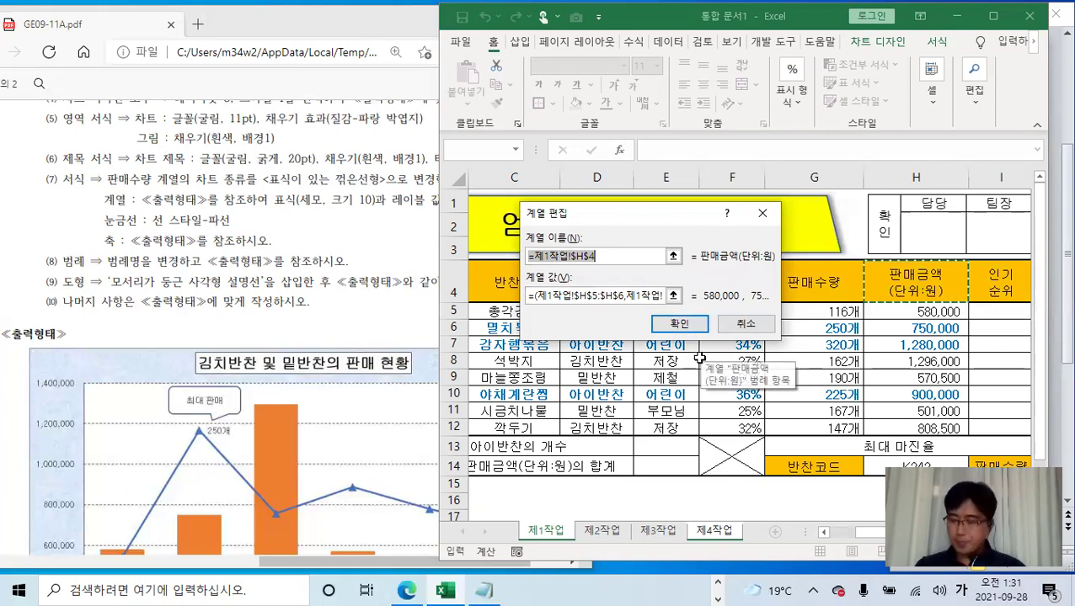
{"action": "type", "text": "판"}
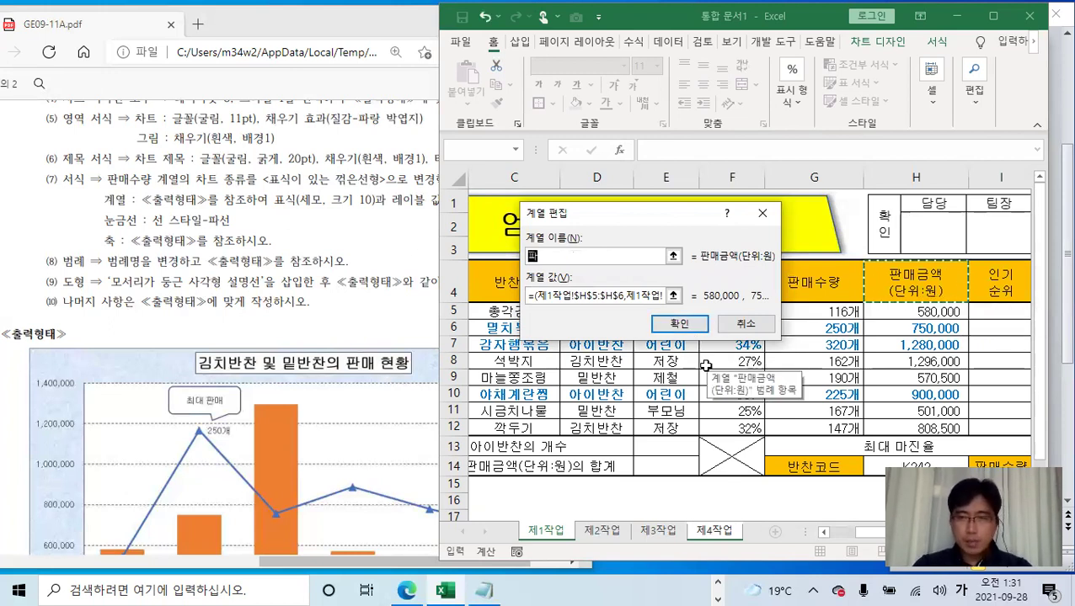
{"action": "type", "text": "매금액(단위:원"}
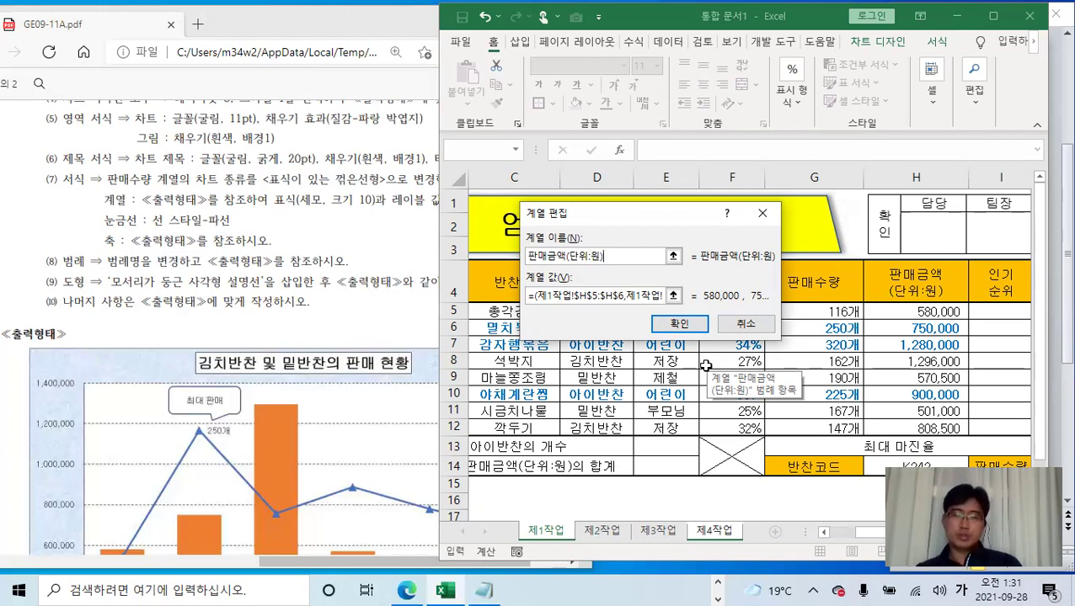
{"action": "left_click", "coordinate": [680, 324]}
Compare the legend with the exam PDF's ≪출력형태≫ chart and apply the source data changes
{"action": "left_click", "coordinate": [711, 493]}
{"action": "left_click", "coordinate": [335, 321]}
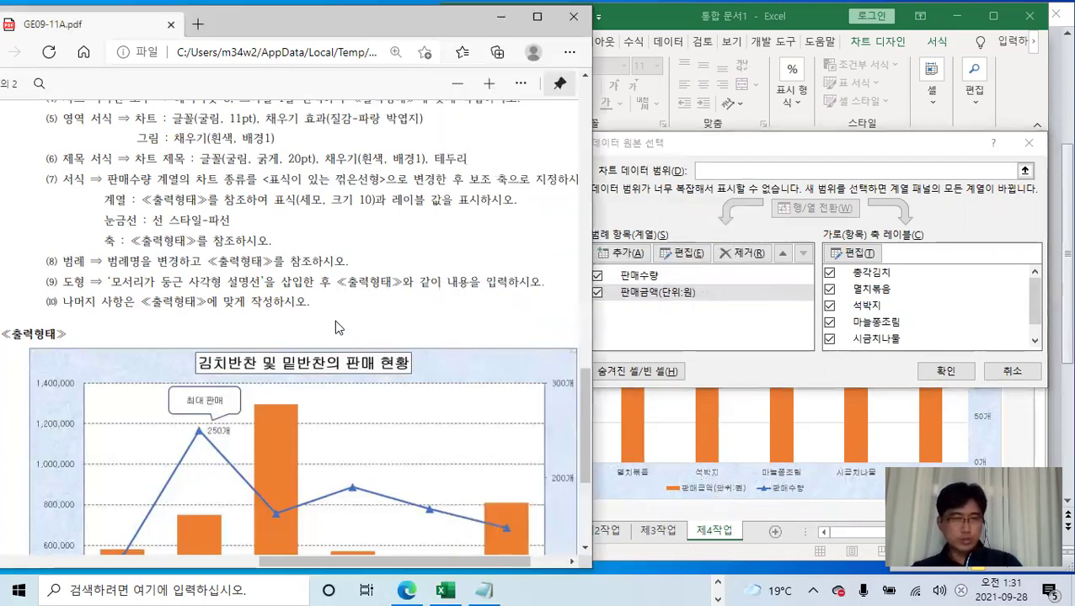
{"action": "scroll", "coordinate": [335, 321], "scroll_direction": "down", "scroll_amount": 3}
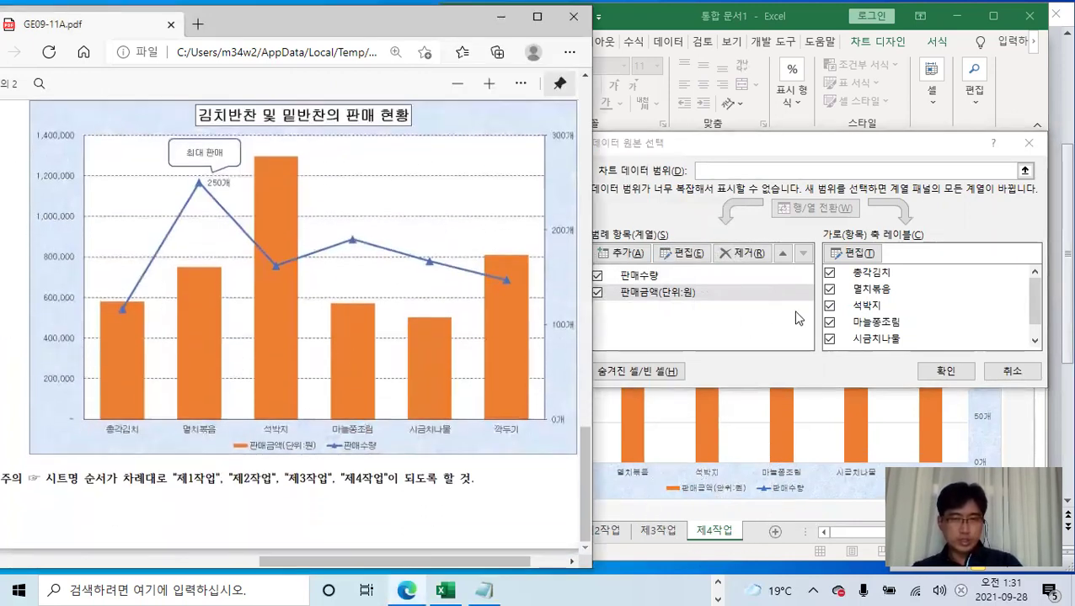
{"action": "left_click", "coordinate": [738, 496]}
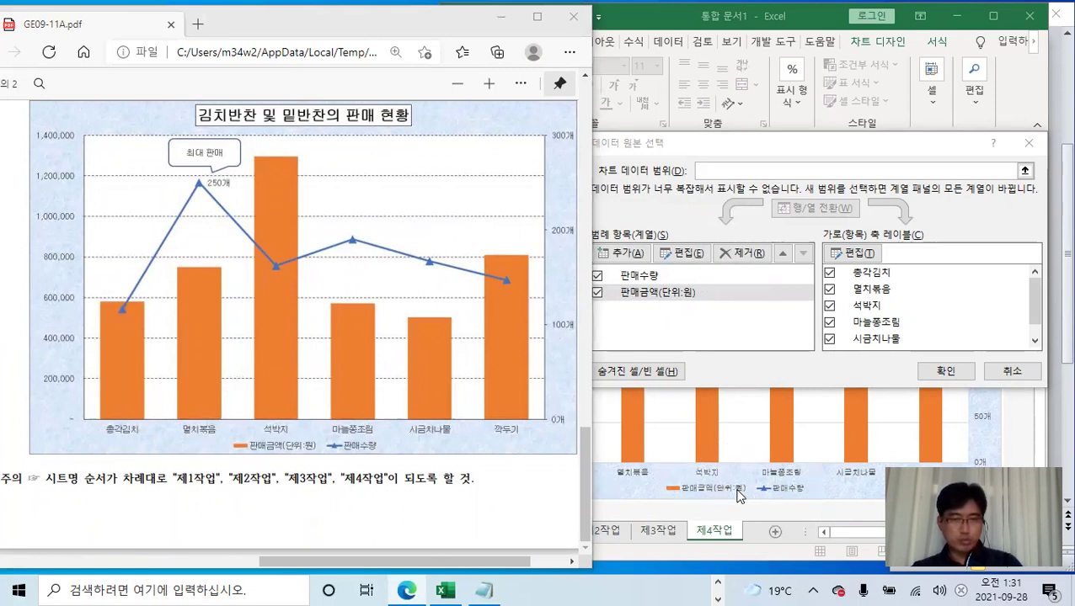
{"action": "left_click", "coordinate": [948, 372]}
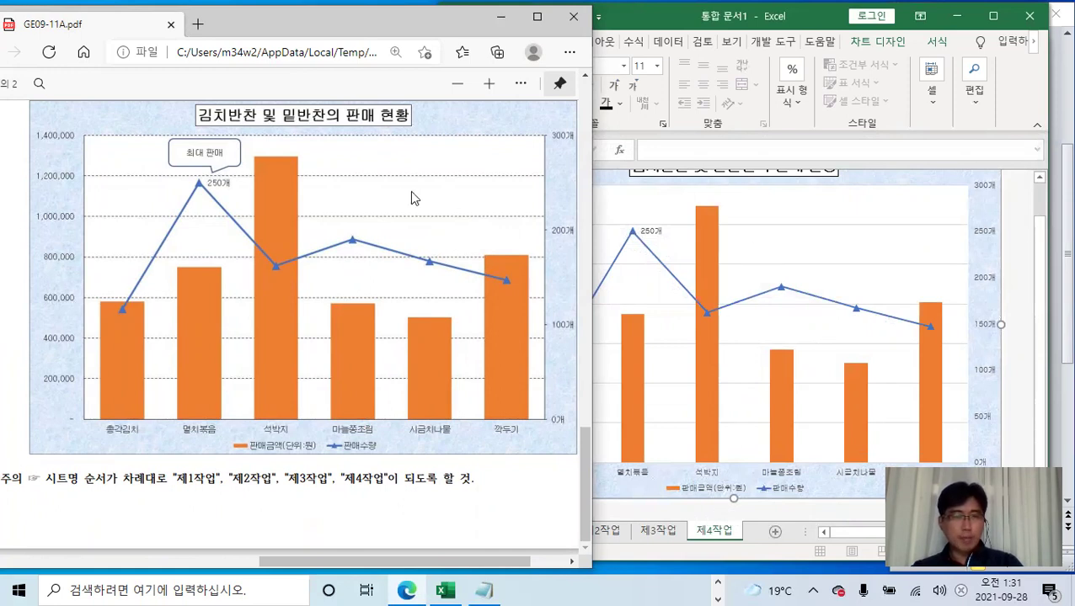
Change the vertical value axis's major gridlines to a dashed line (파선), following the exam PDF's gridline condition
{"action": "scroll", "coordinate": [380, 214], "scroll_direction": "up", "scroll_amount": 4}
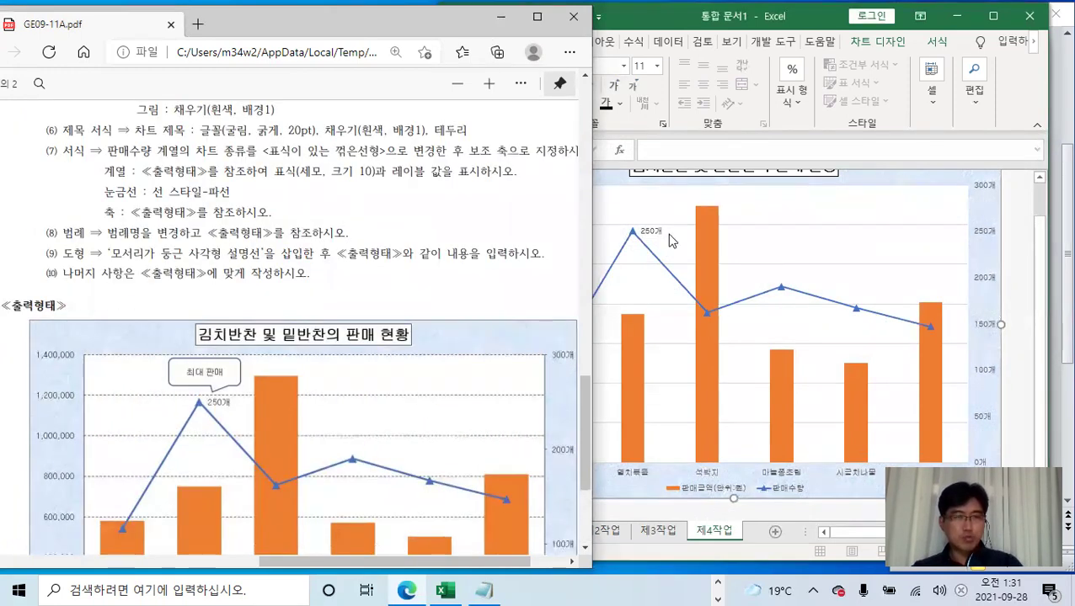
{"action": "left_click", "coordinate": [781, 256]}
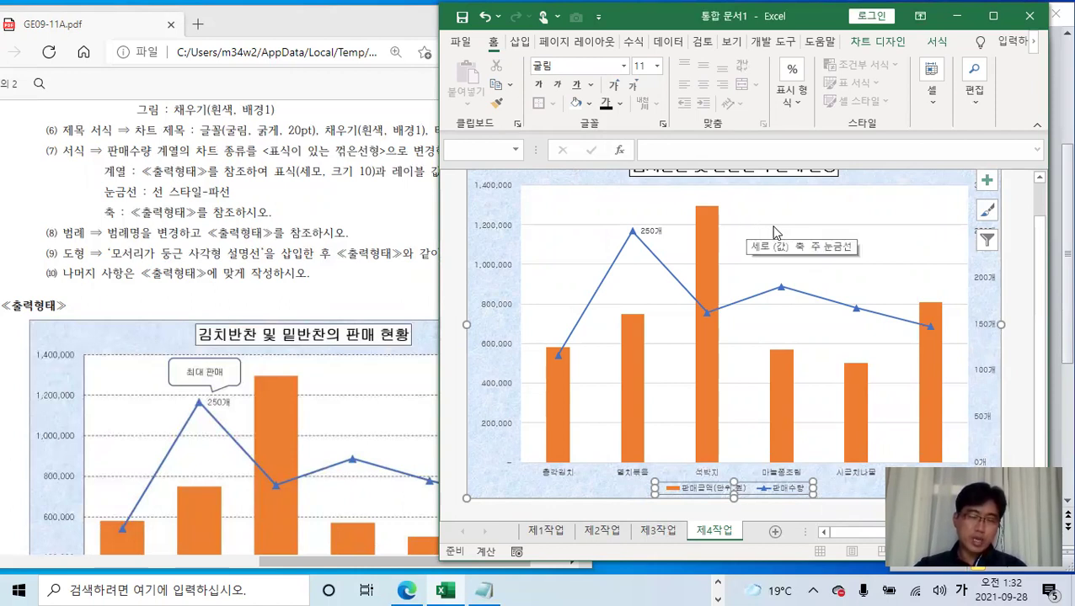
{"action": "left_click", "coordinate": [774, 233]}
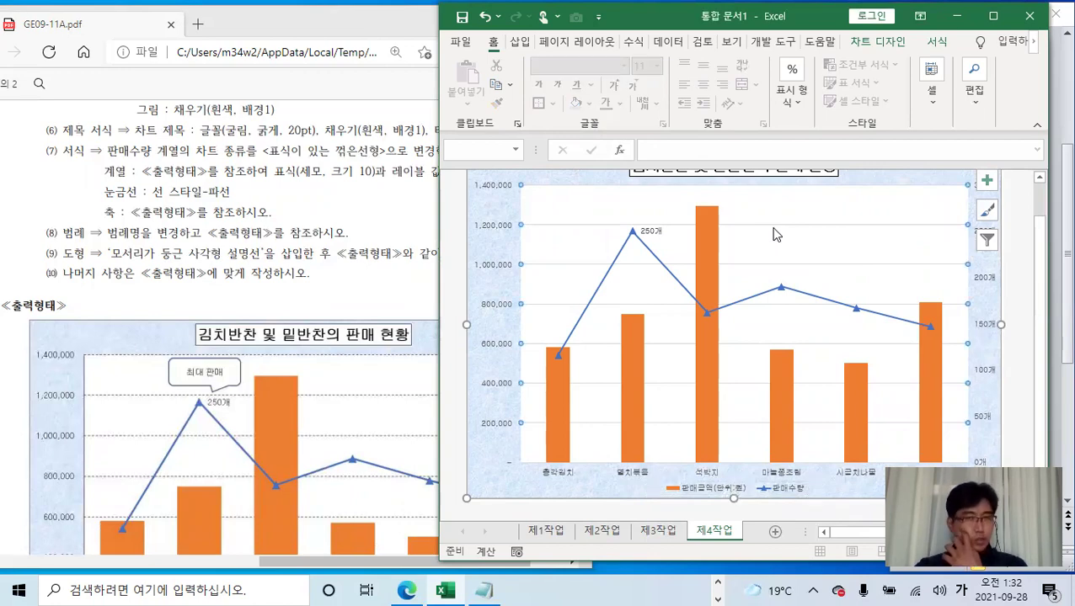
{"action": "left_click", "coordinate": [993, 16]}
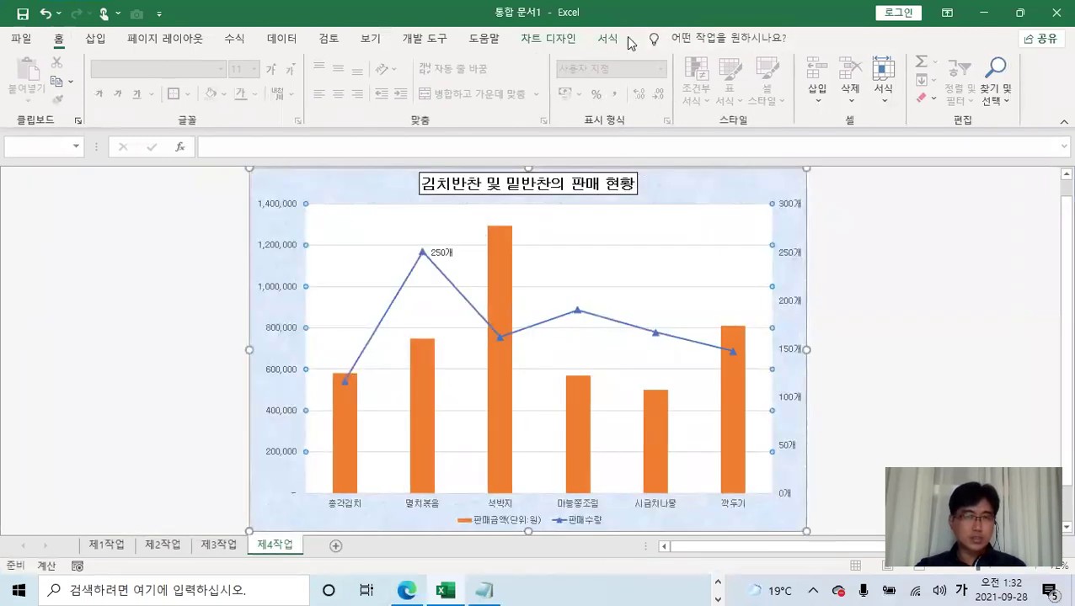
{"action": "left_click", "coordinate": [610, 39]}
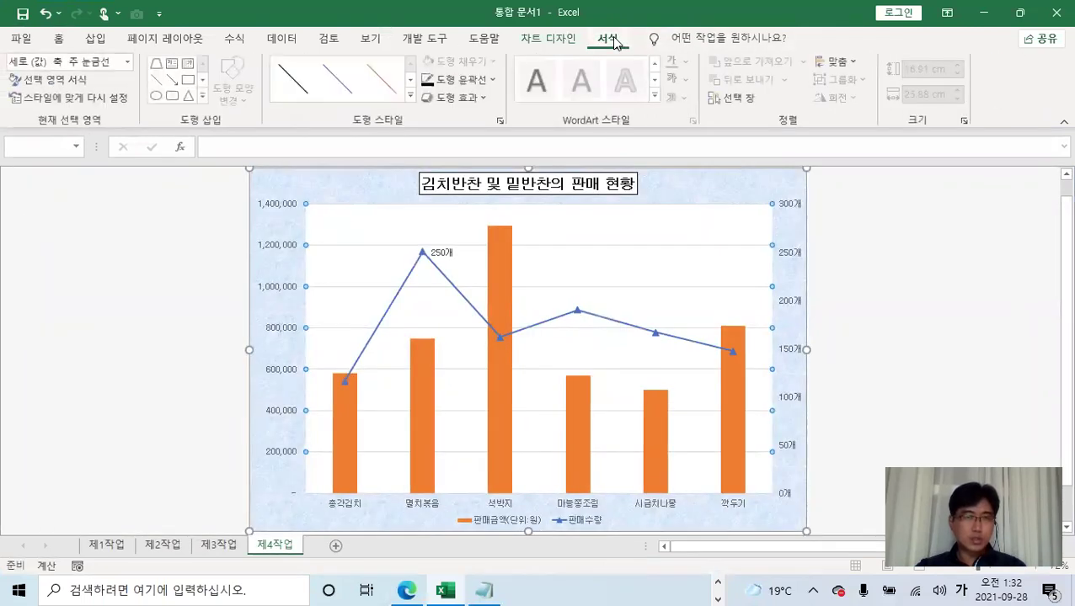
{"action": "left_click", "coordinate": [492, 80]}
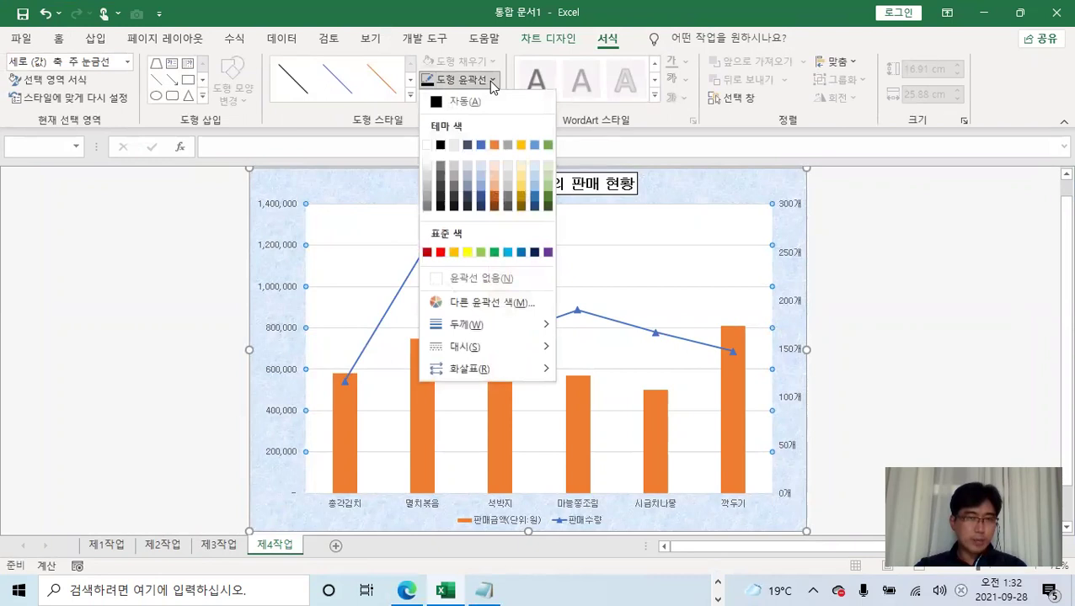
{"action": "mouse_move", "coordinate": [461, 351]}
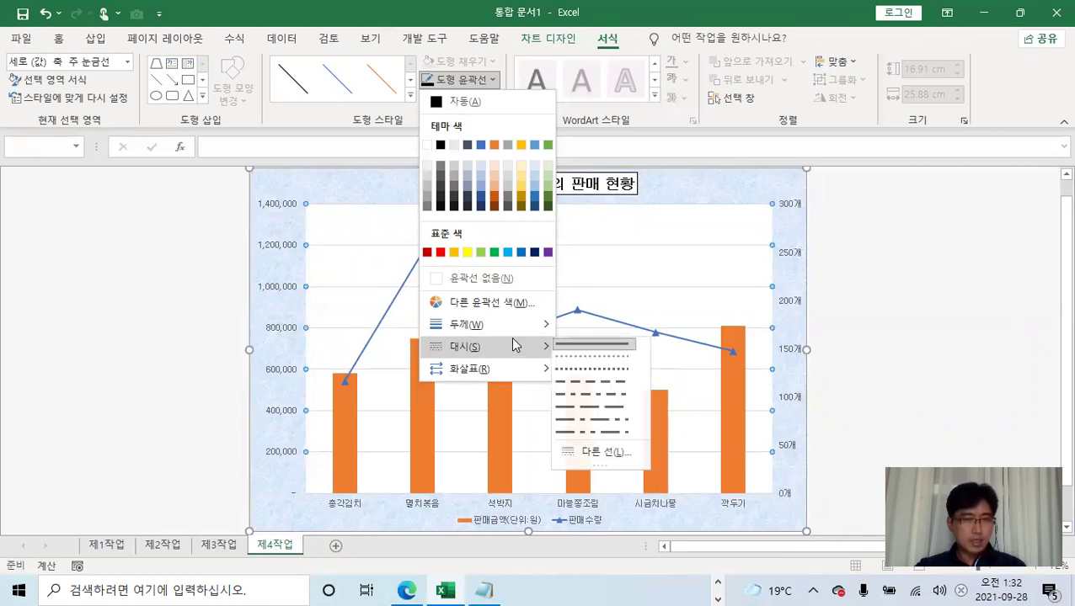
{"action": "left_click", "coordinate": [589, 390]}
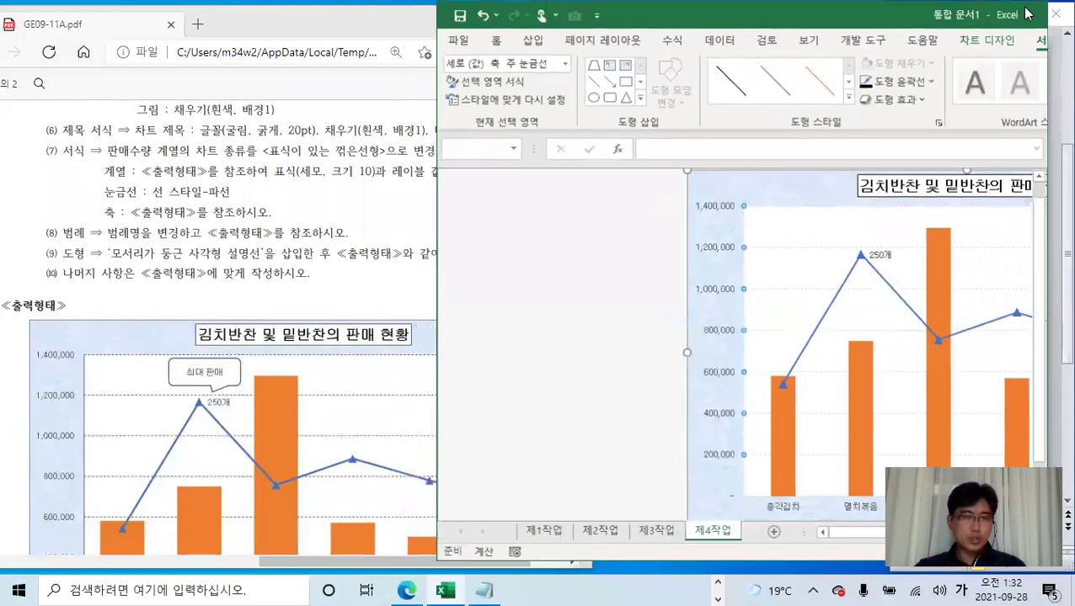
{"action": "left_click", "coordinate": [1019, 12]}
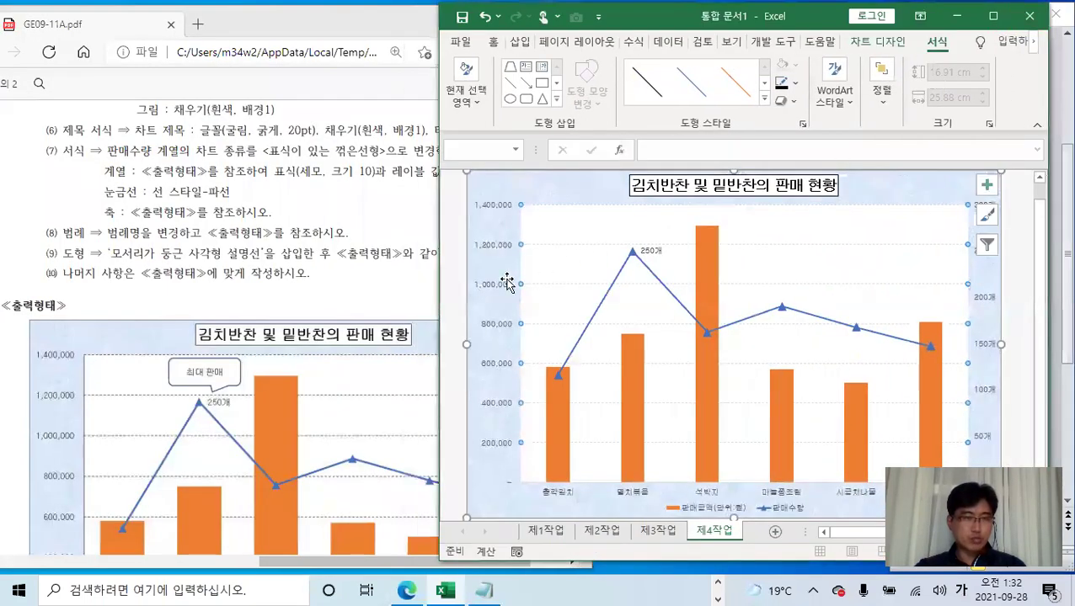
Give the plot area a black outline, following the exam PDF's ≪출력형태≫ chart
{"action": "left_click", "coordinate": [379, 386]}
{"action": "left_click", "coordinate": [796, 237]}
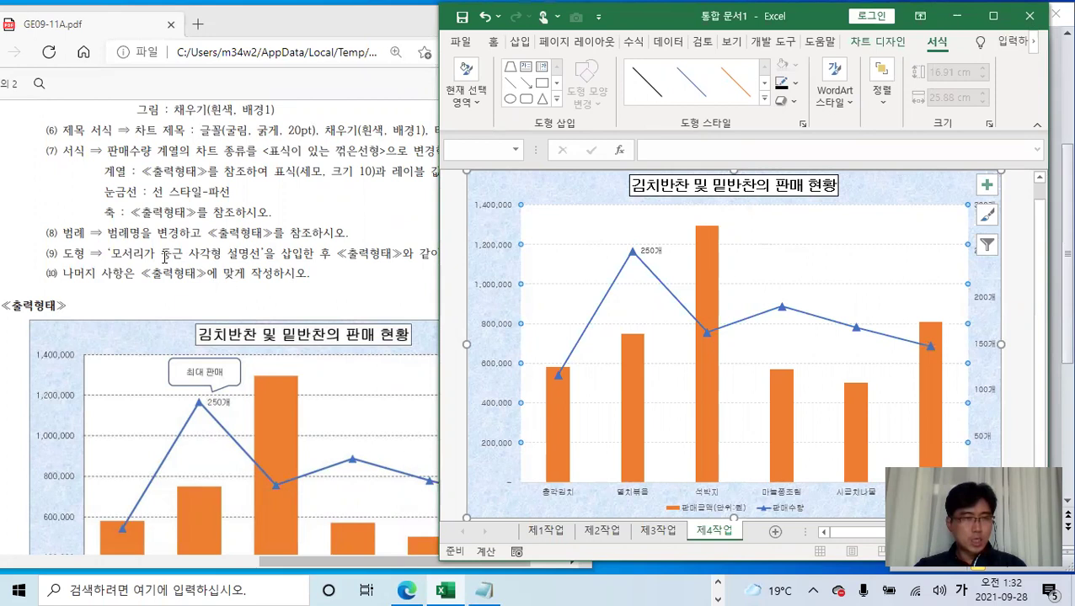
{"action": "left_click", "coordinate": [544, 209]}
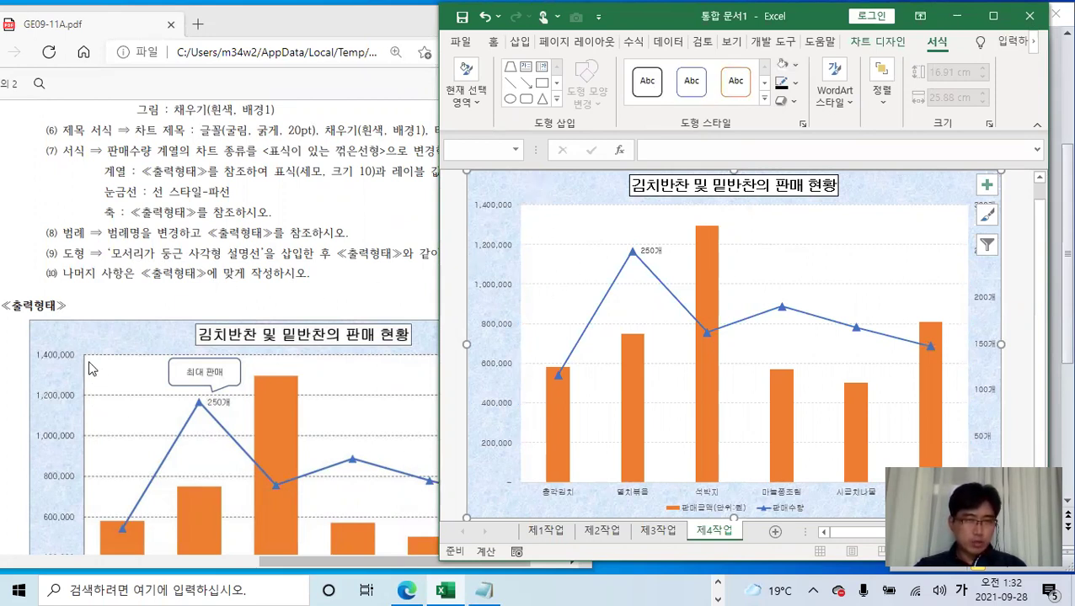
{"action": "left_click", "coordinate": [288, 386]}
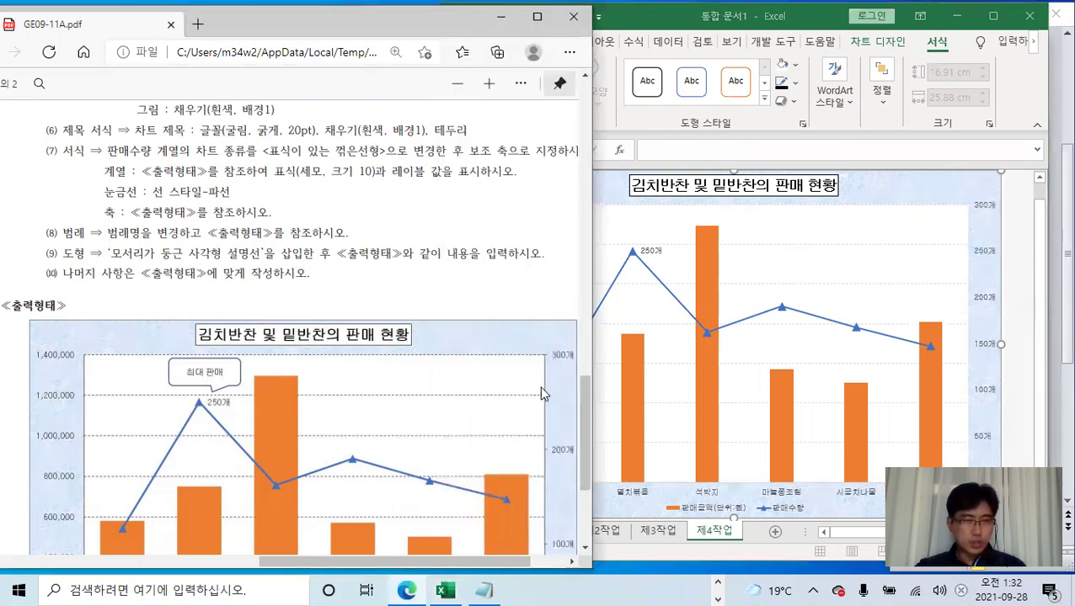
{"action": "left_click", "coordinate": [854, 250]}
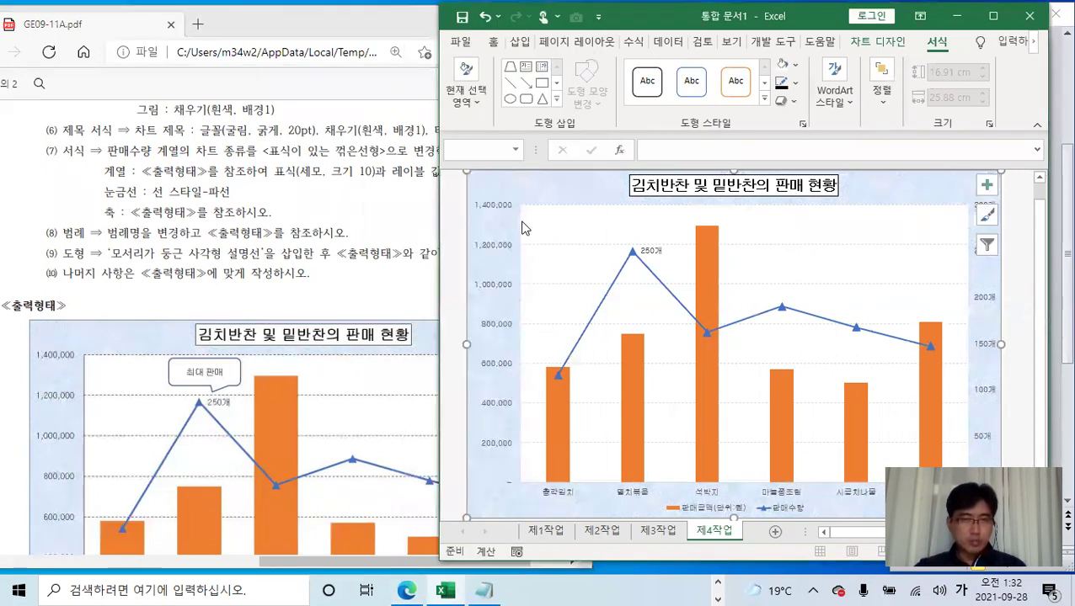
{"action": "left_click", "coordinate": [579, 231]}
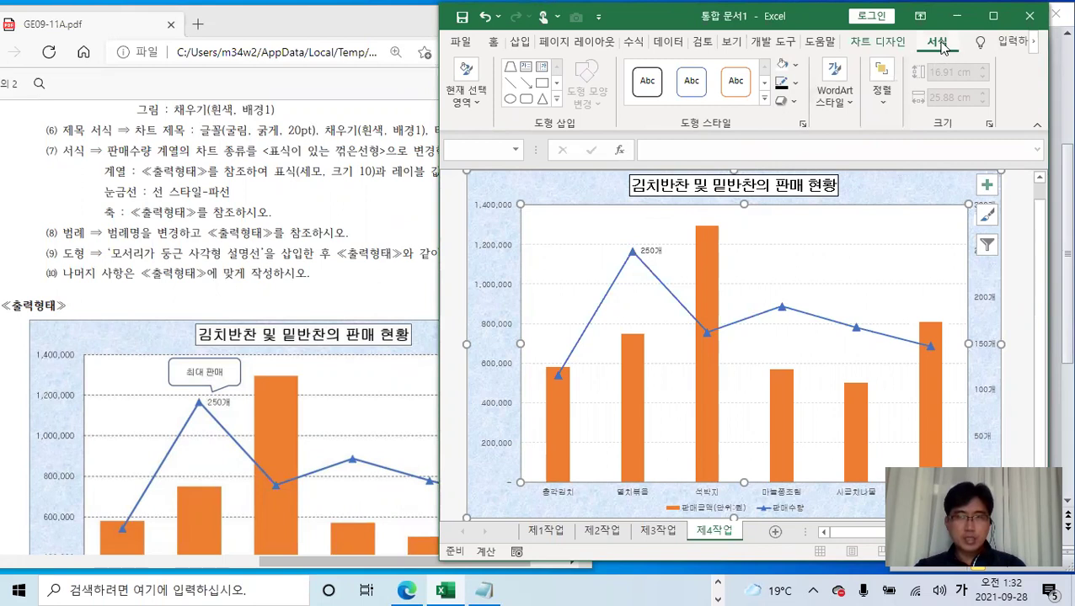
{"action": "left_click", "coordinate": [795, 86]}
{"action": "left_click", "coordinate": [810, 102]}
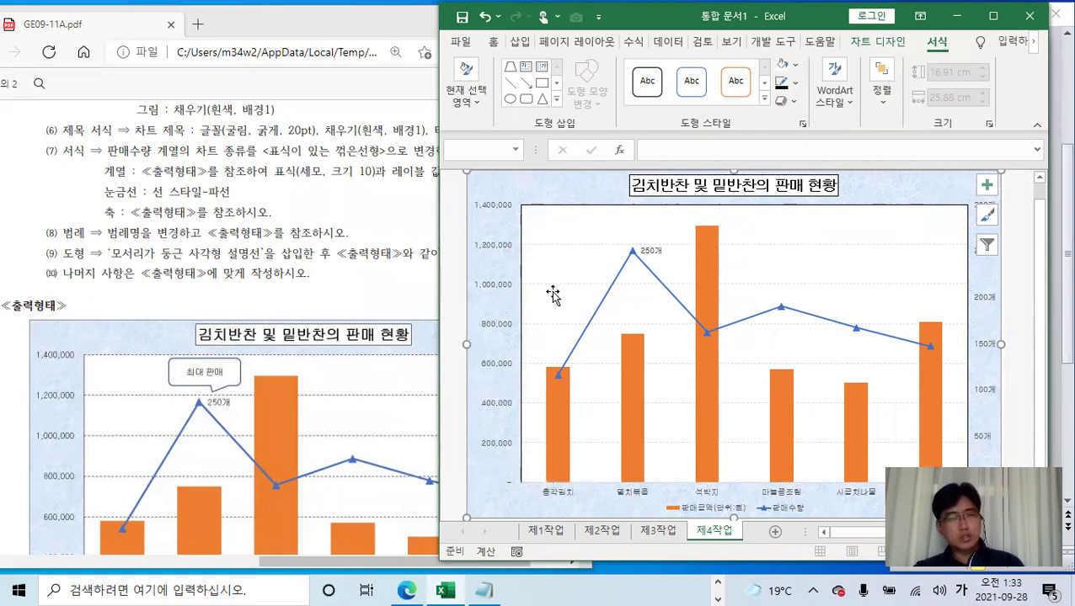
Undo the plot area's black outline and give the primary vertical value axis an automatic black line instead
{"action": "key", "text": "ctrl+z"}
{"action": "key", "text": "ctrl+z"}
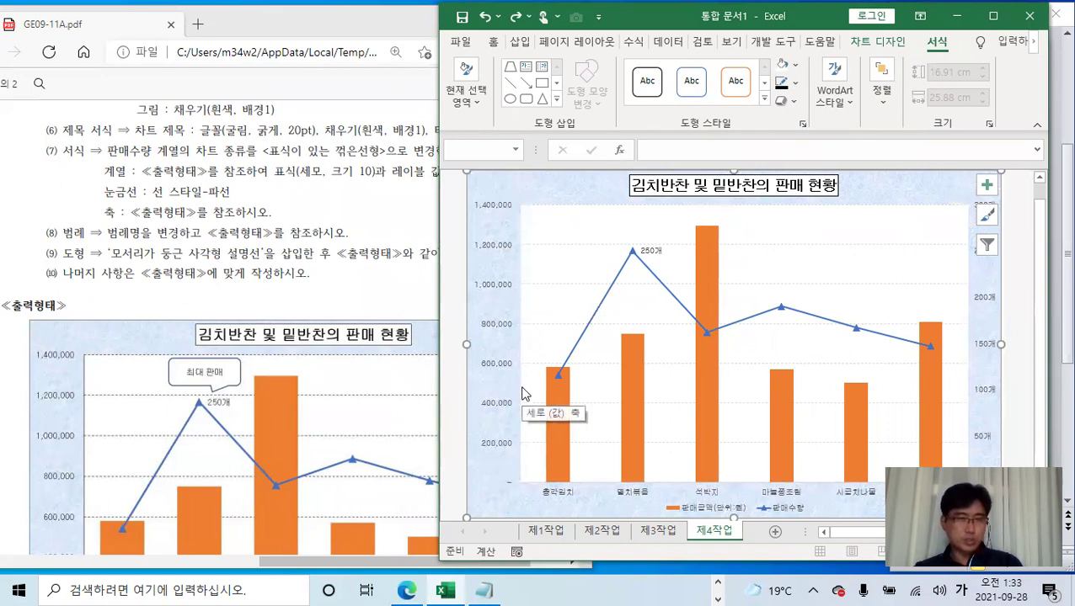
{"action": "left_click", "coordinate": [501, 287]}
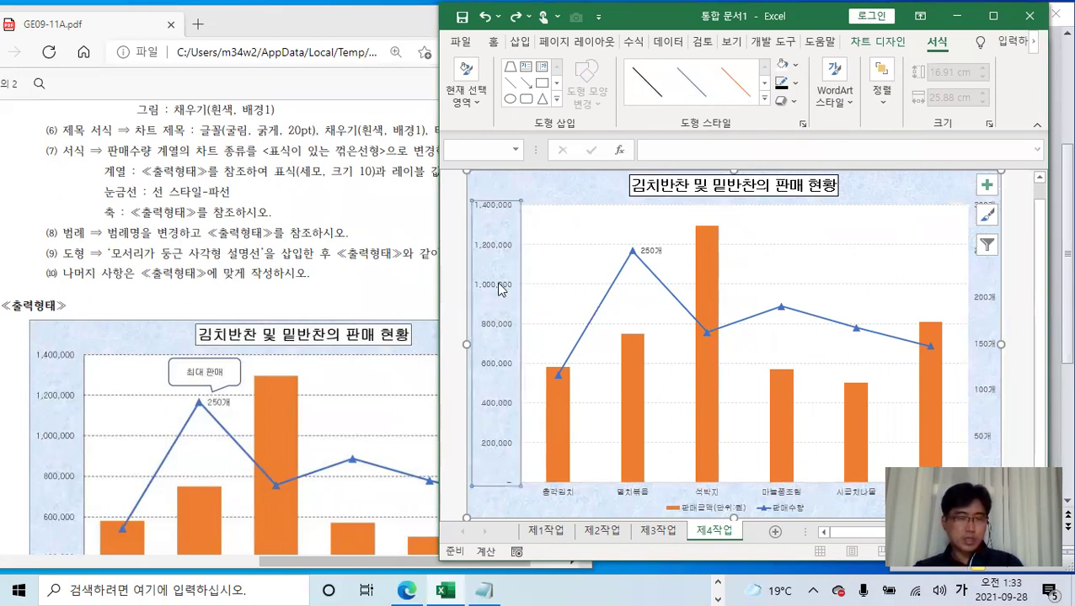
{"action": "left_click", "coordinate": [539, 210]}
{"action": "left_click", "coordinate": [508, 287]}
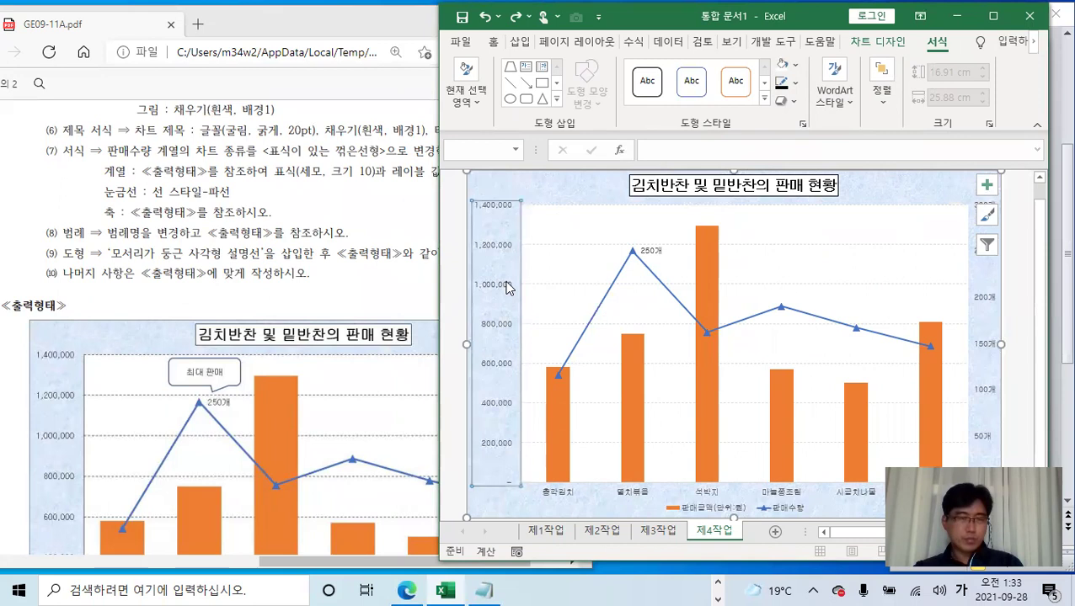
{"action": "left_click", "coordinate": [795, 84]}
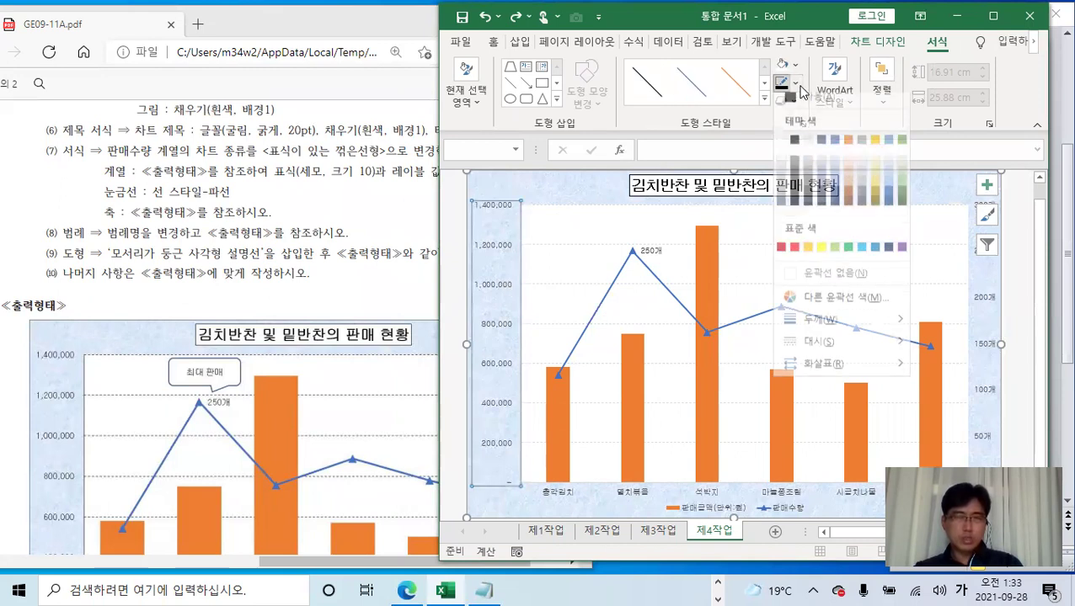
{"action": "left_click", "coordinate": [806, 106]}
{"action": "left_click", "coordinate": [577, 192]}
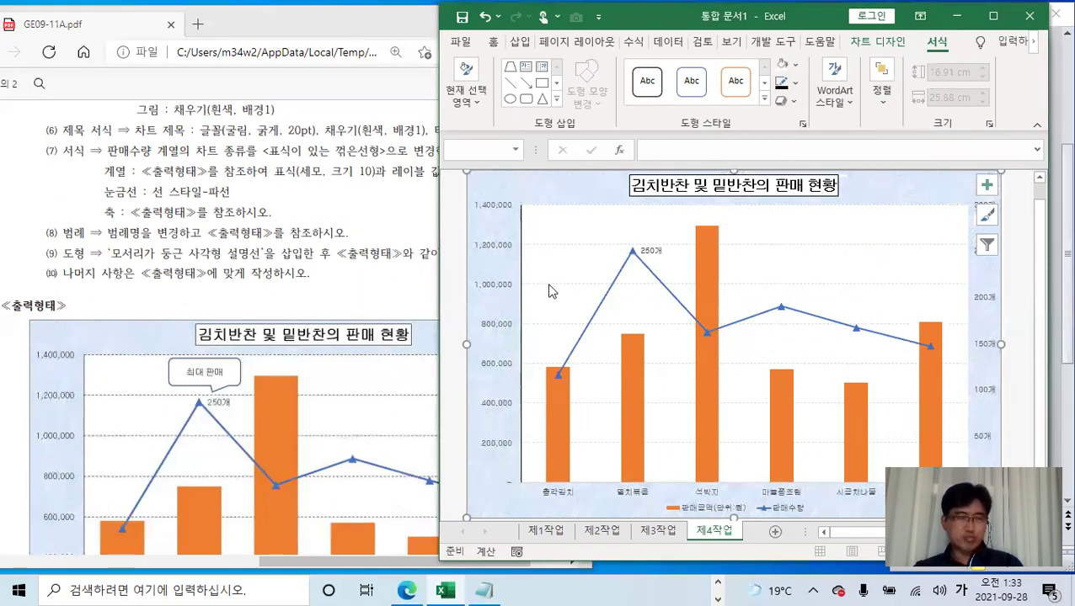
{"action": "left_click", "coordinate": [605, 221]}
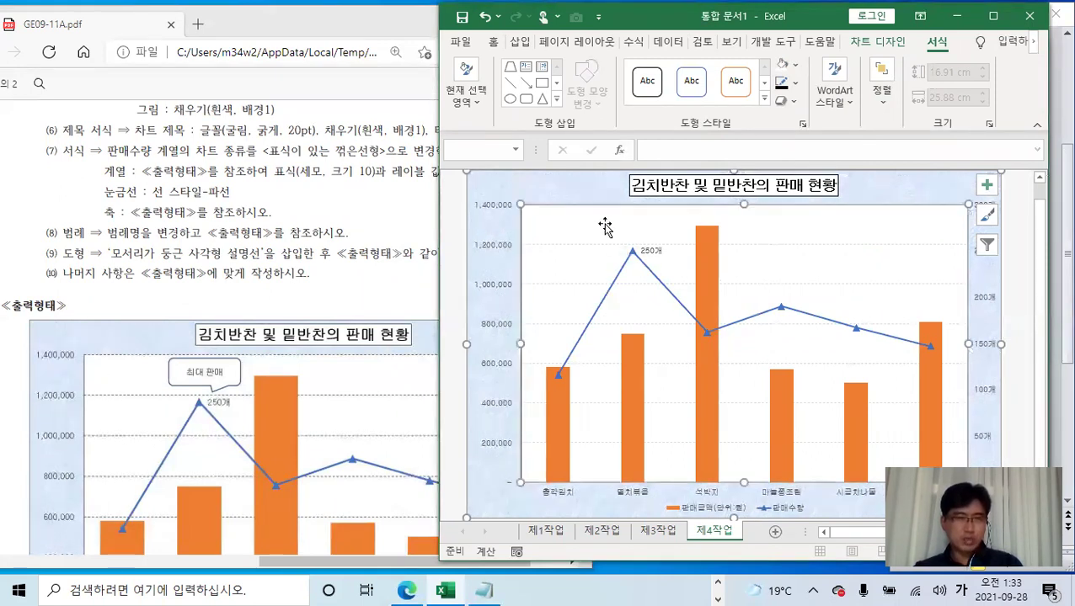
{"action": "left_click", "coordinate": [493, 252]}
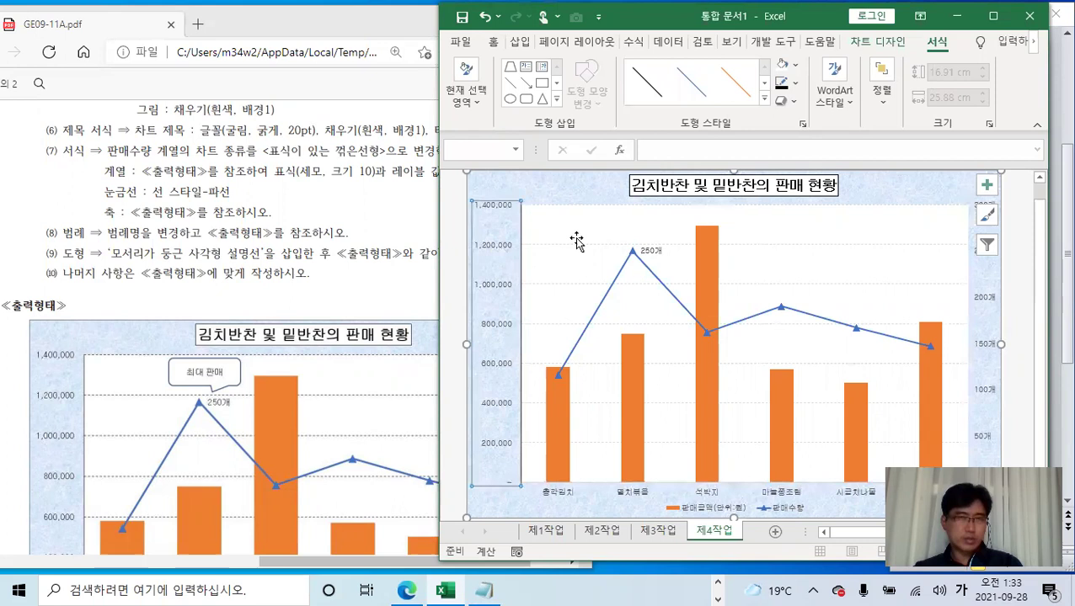
{"action": "left_click", "coordinate": [796, 84]}
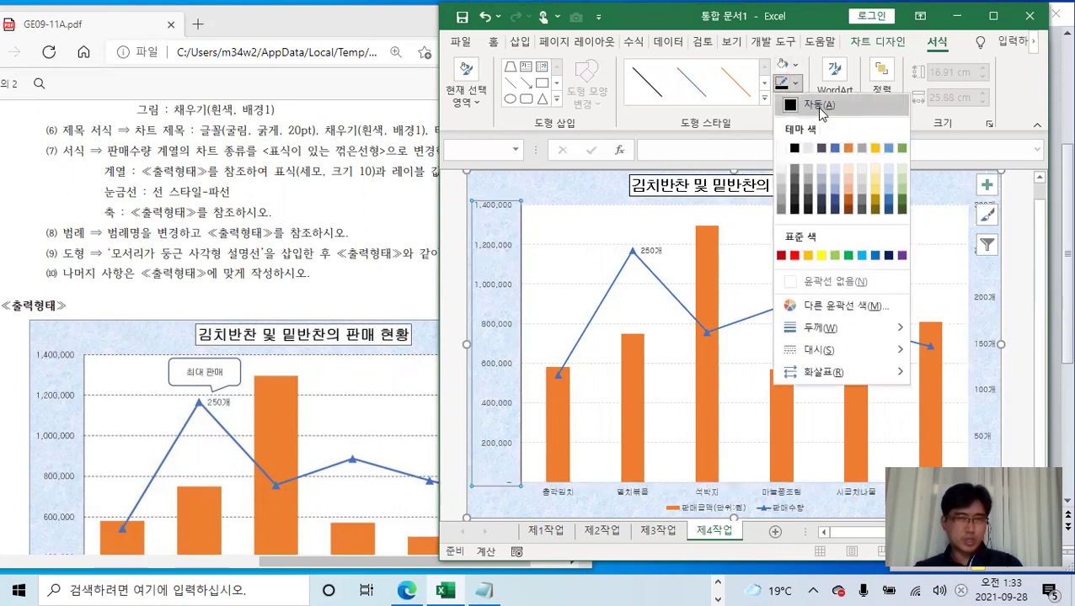
{"action": "left_click", "coordinate": [819, 108]}
{"action": "left_click", "coordinate": [571, 194]}
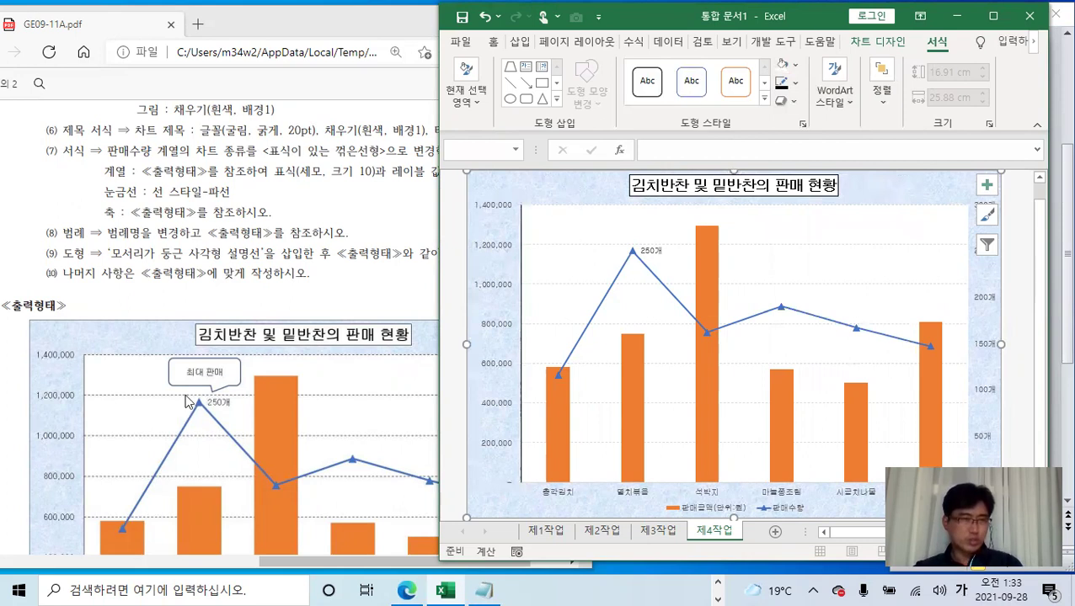
Set the lines of the horizontal category axis and the secondary vertical axis to automatic black, following the PDF's ≪출력형태≫ chart
{"action": "scroll", "coordinate": [271, 345], "scroll_direction": "down", "scroll_amount": 3}
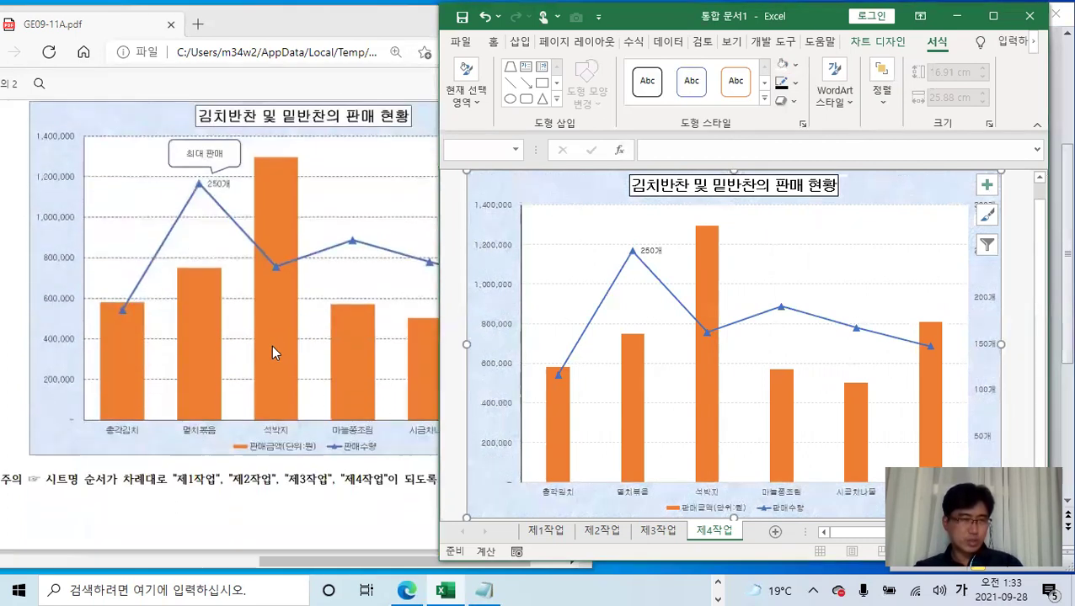
{"action": "left_click", "coordinate": [631, 495]}
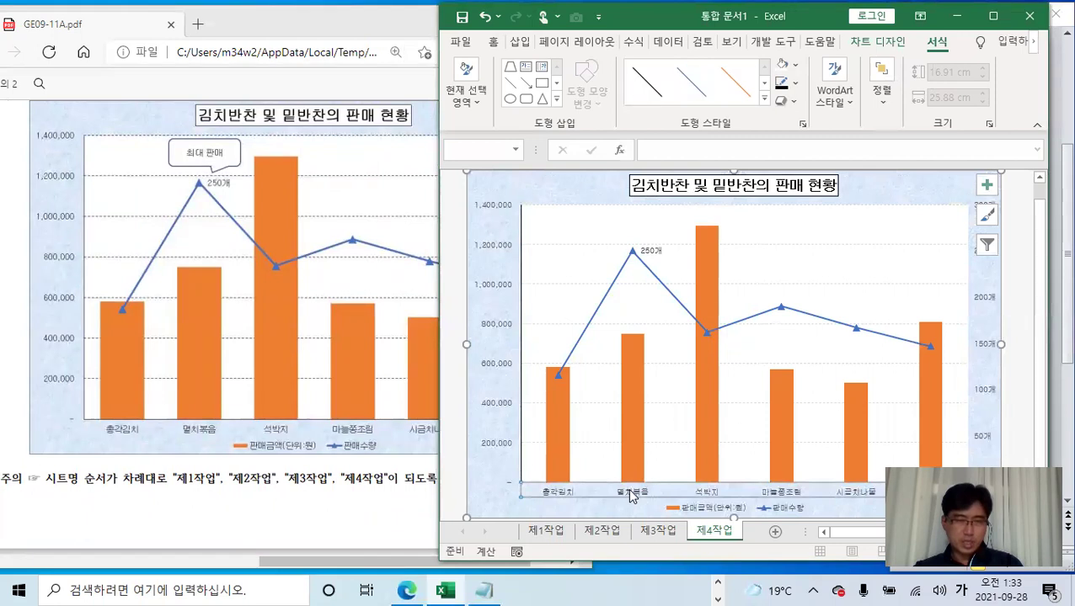
{"action": "left_click", "coordinate": [797, 89]}
{"action": "left_click", "coordinate": [819, 104]}
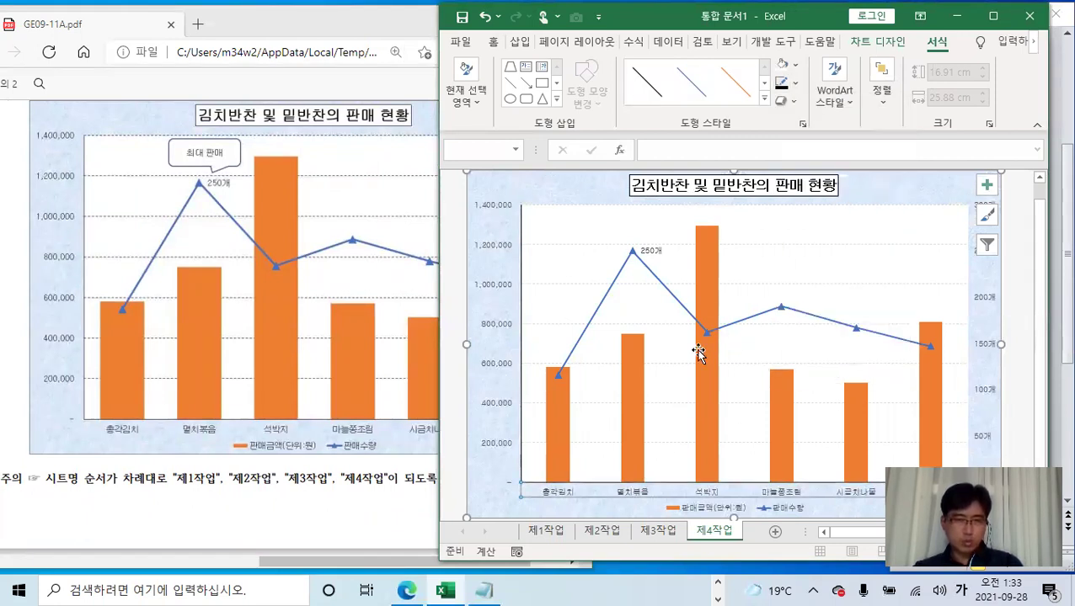
{"action": "left_click", "coordinate": [991, 304]}
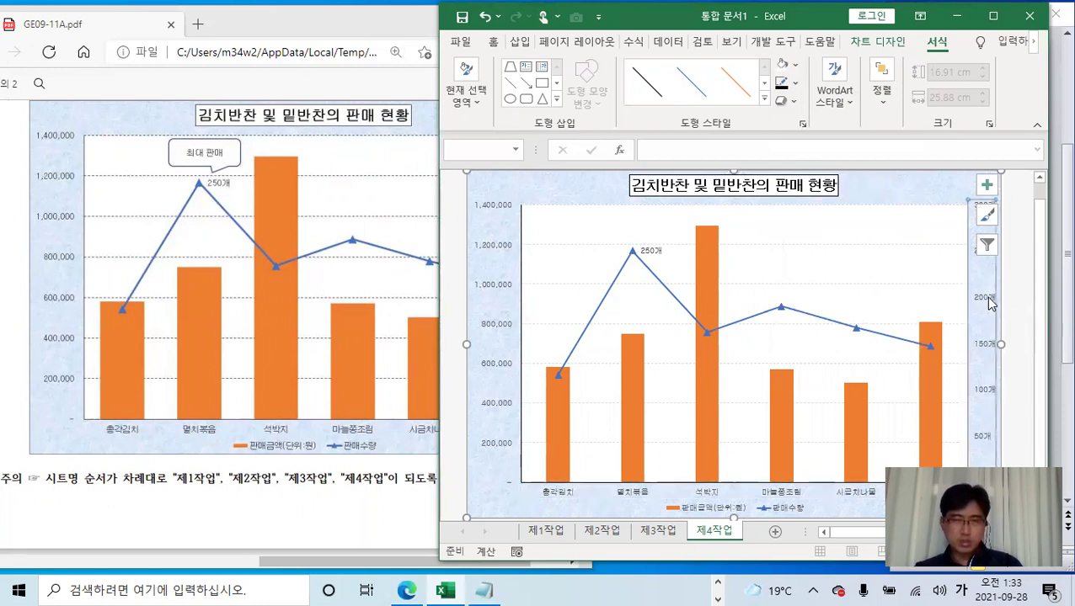
{"action": "left_click", "coordinate": [795, 83]}
{"action": "left_click", "coordinate": [803, 105]}
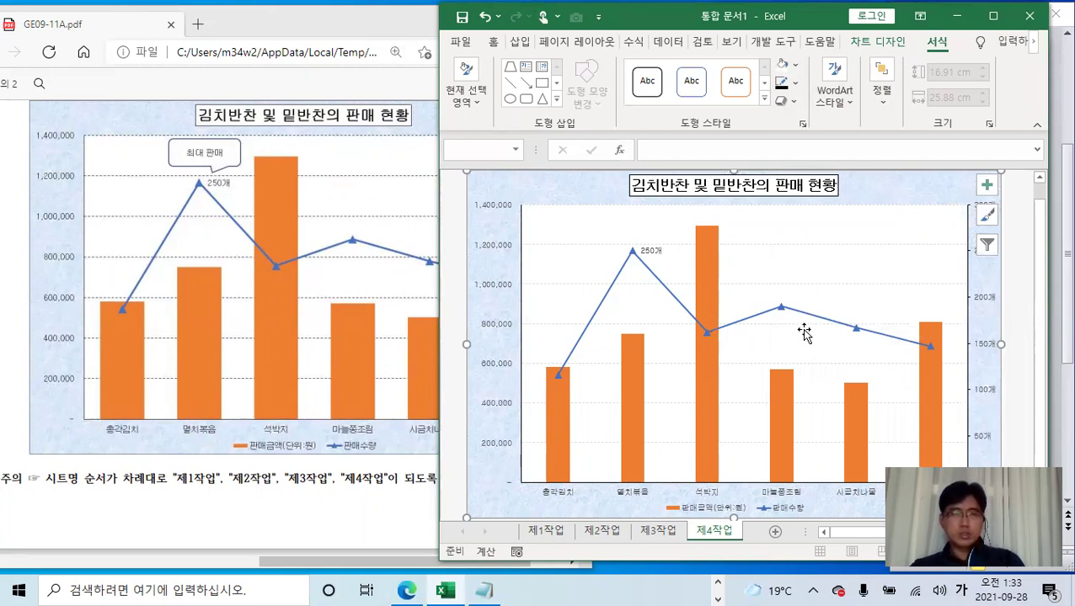
Compare the chart's axes and legend with the exam PDF's ≪출력형태≫ chart
{"action": "scroll", "coordinate": [747, 337], "scroll_direction": "down", "scroll_amount": 1}
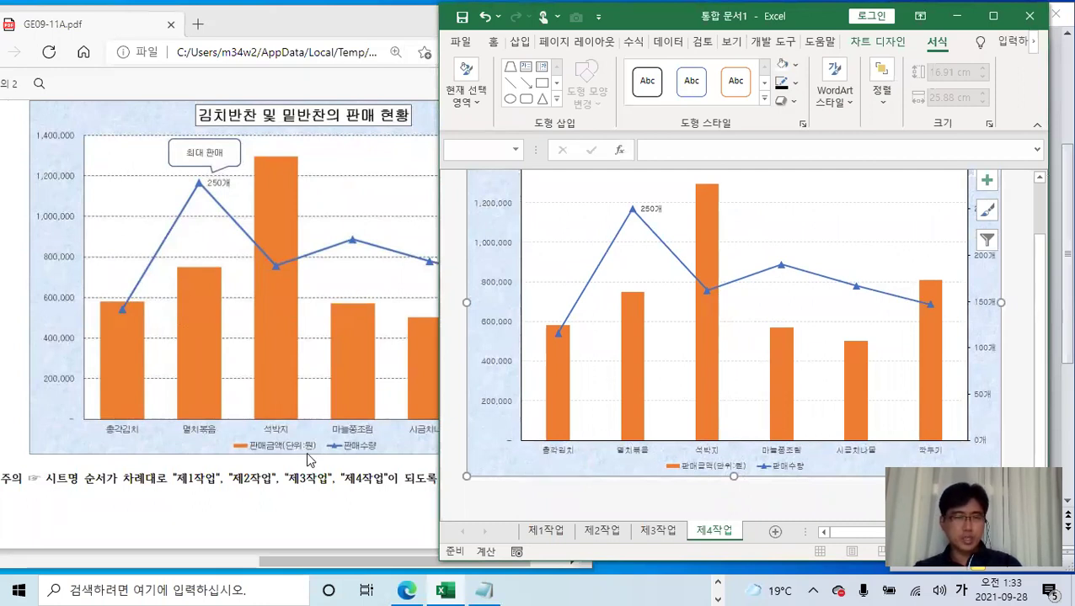
{"action": "left_click", "coordinate": [194, 463]}
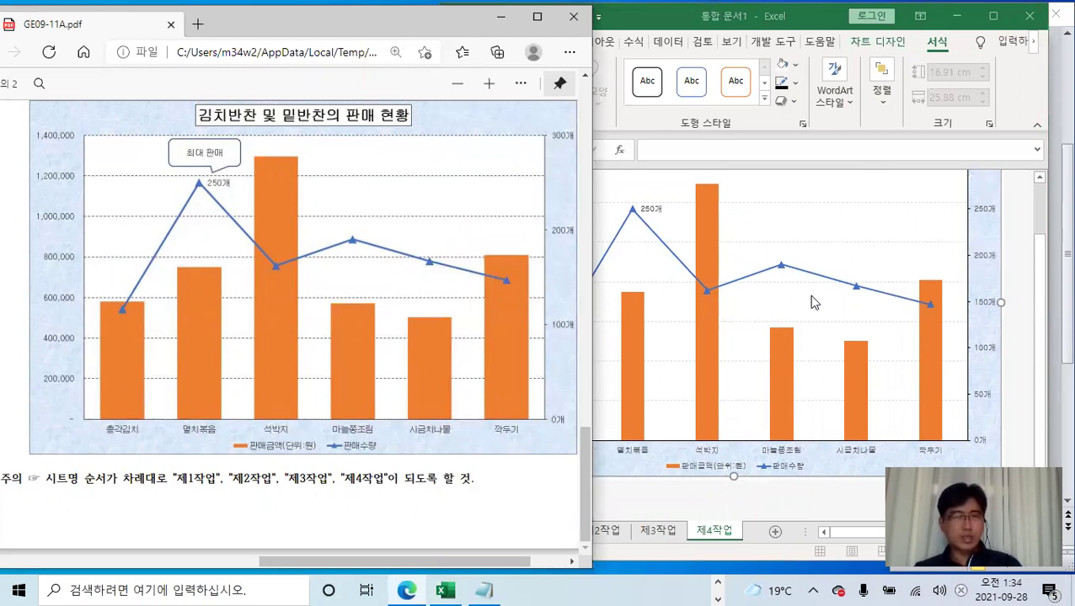
{"action": "scroll", "coordinate": [773, 312], "scroll_direction": "up", "scroll_amount": 1}
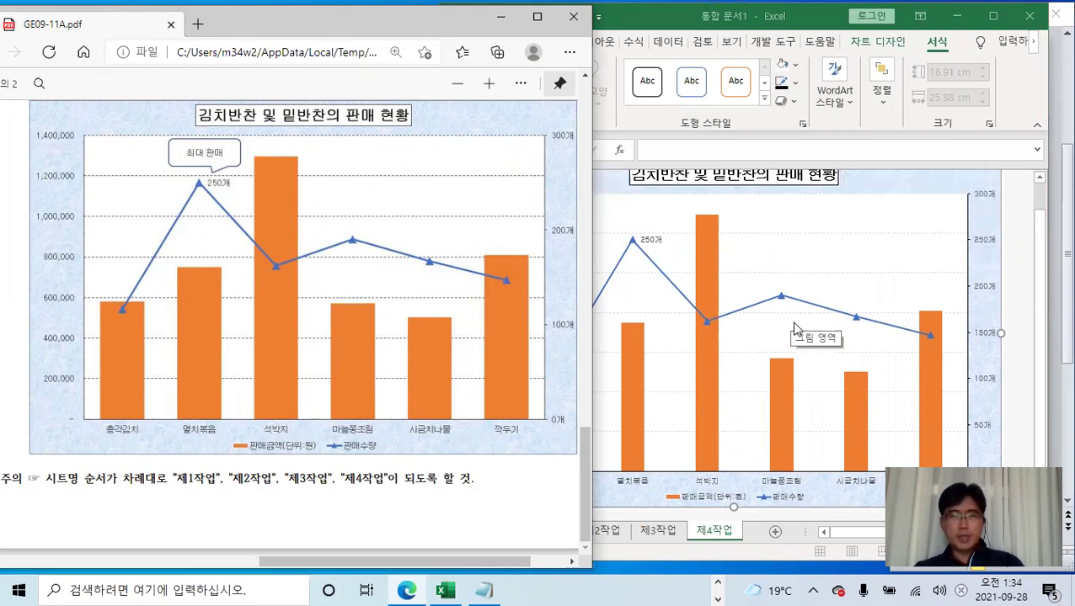
{"action": "left_click", "coordinate": [872, 254]}
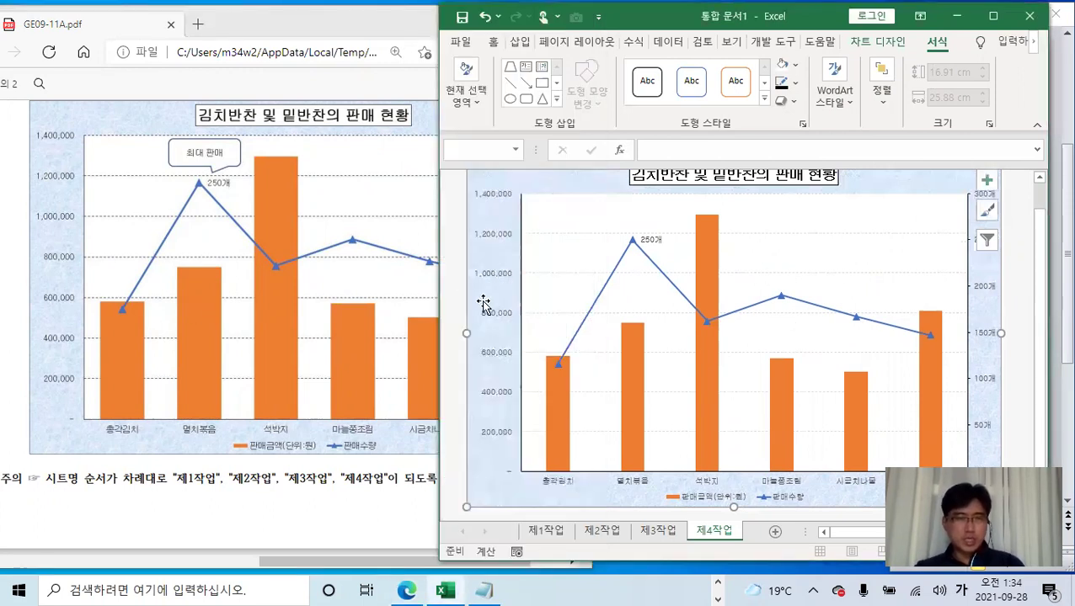
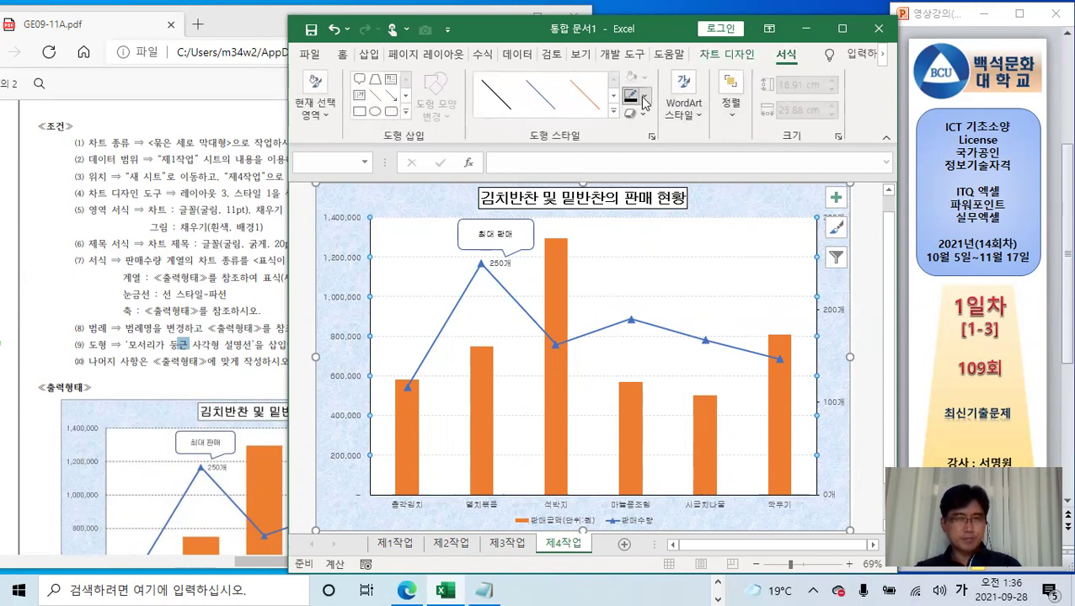
Set the color of the dashed major gridlines to automatic black
{"action": "left_click", "coordinate": [663, 118]}
{"action": "left_click", "coordinate": [420, 196]}
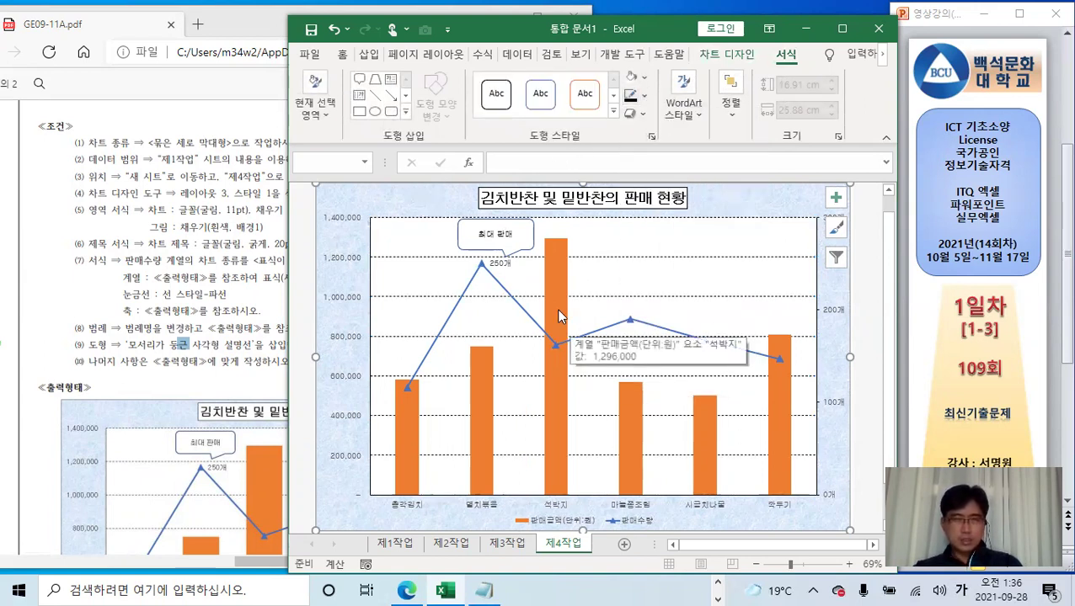
{"action": "left_click", "coordinate": [441, 258]}
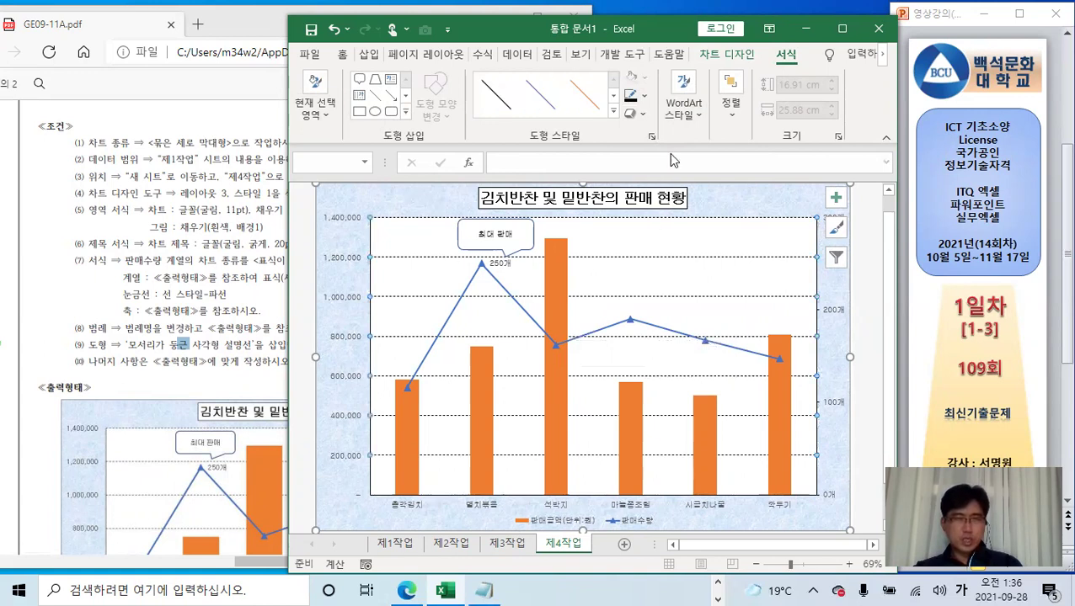
{"action": "left_click", "coordinate": [643, 95]}
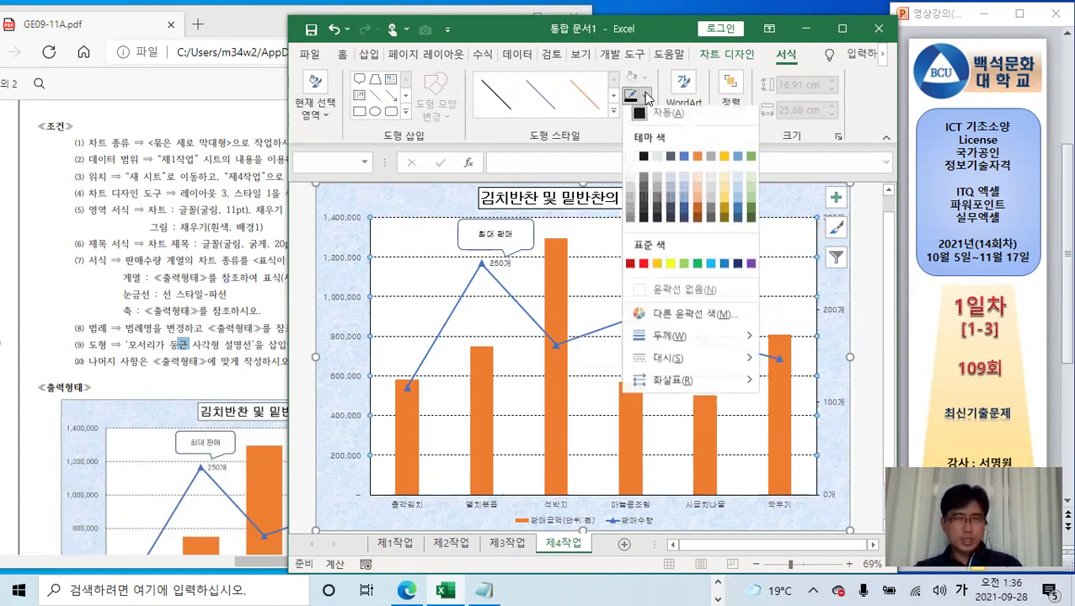
{"action": "left_click", "coordinate": [678, 119]}
{"action": "left_click", "coordinate": [436, 206]}
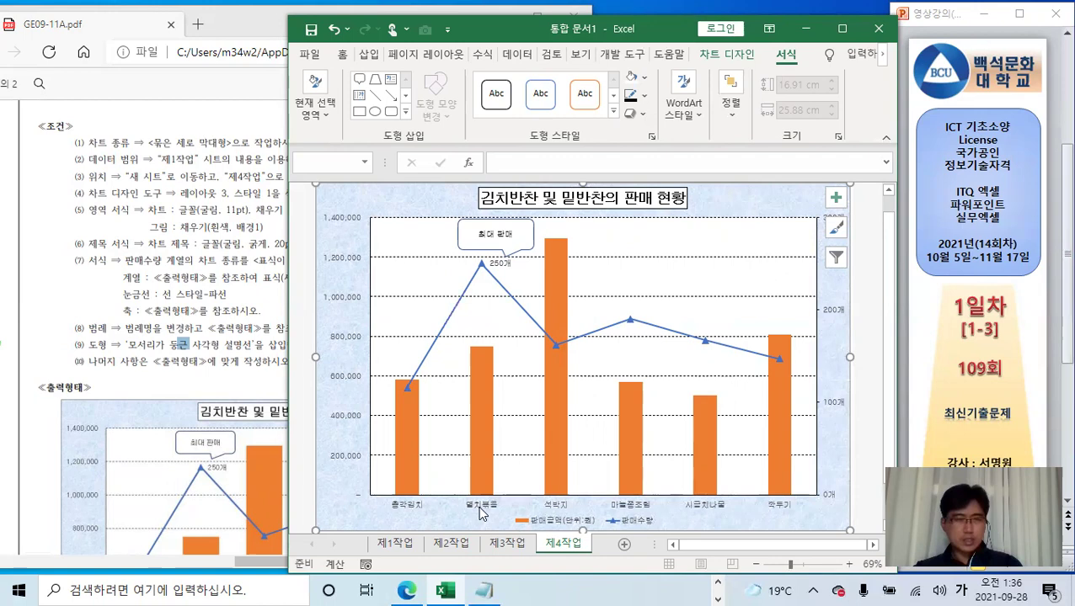
Check the source table on the 제1작업 sheet and return to the 제4작업 chart sheet
{"action": "left_click", "coordinate": [400, 548]}
{"action": "left_click", "coordinate": [579, 339]}
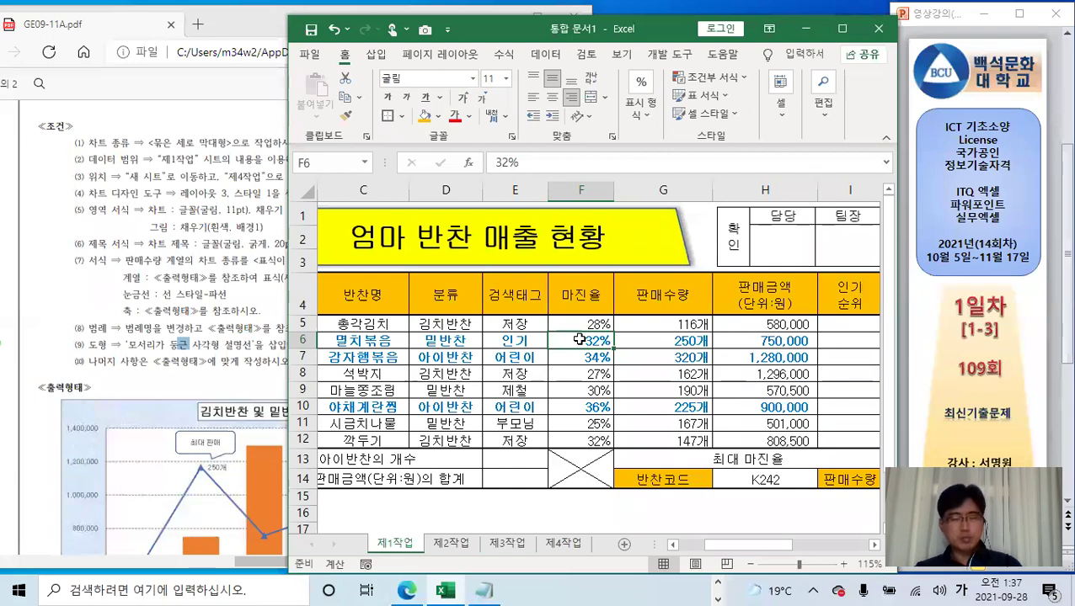
{"action": "left_click", "coordinate": [562, 544]}
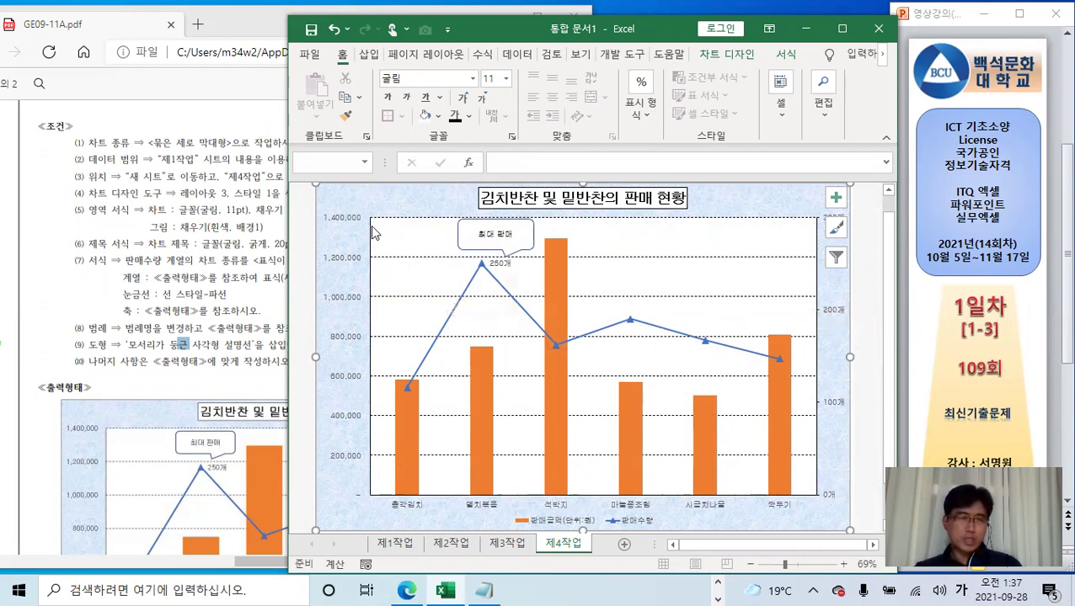
Recolor the primary vertical value axis line with the lightest gray tint of the theme's black
{"action": "left_click", "coordinate": [350, 267]}
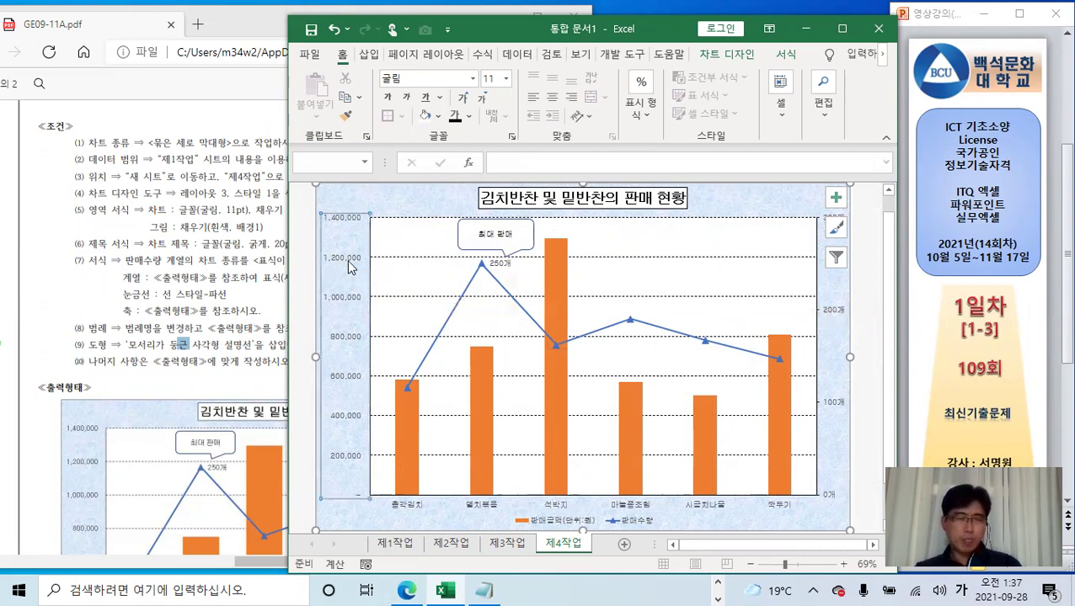
{"action": "left_click", "coordinate": [835, 315]}
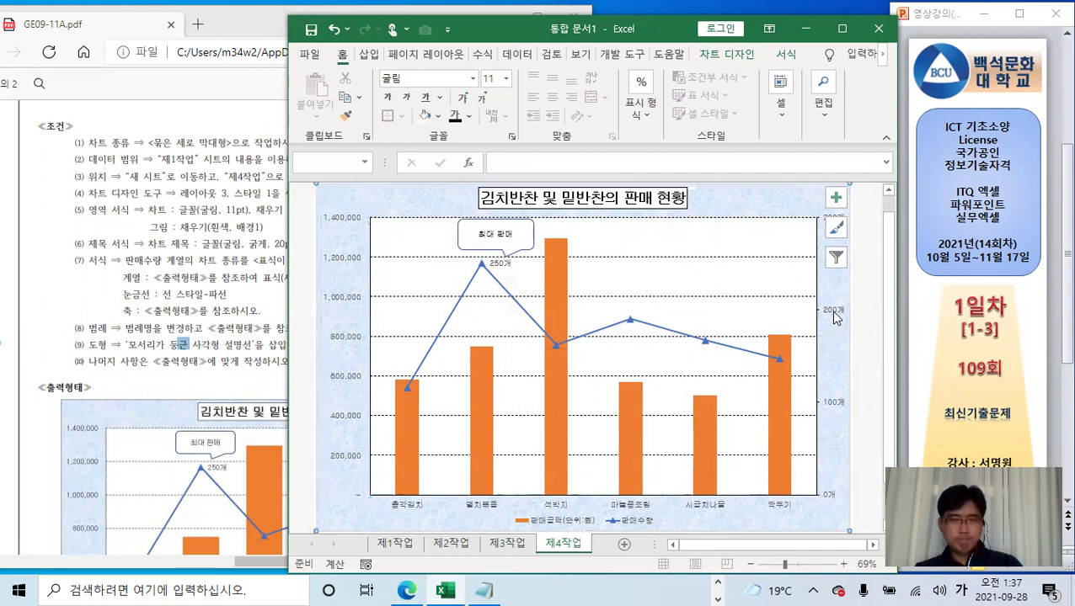
{"action": "left_click", "coordinate": [359, 299]}
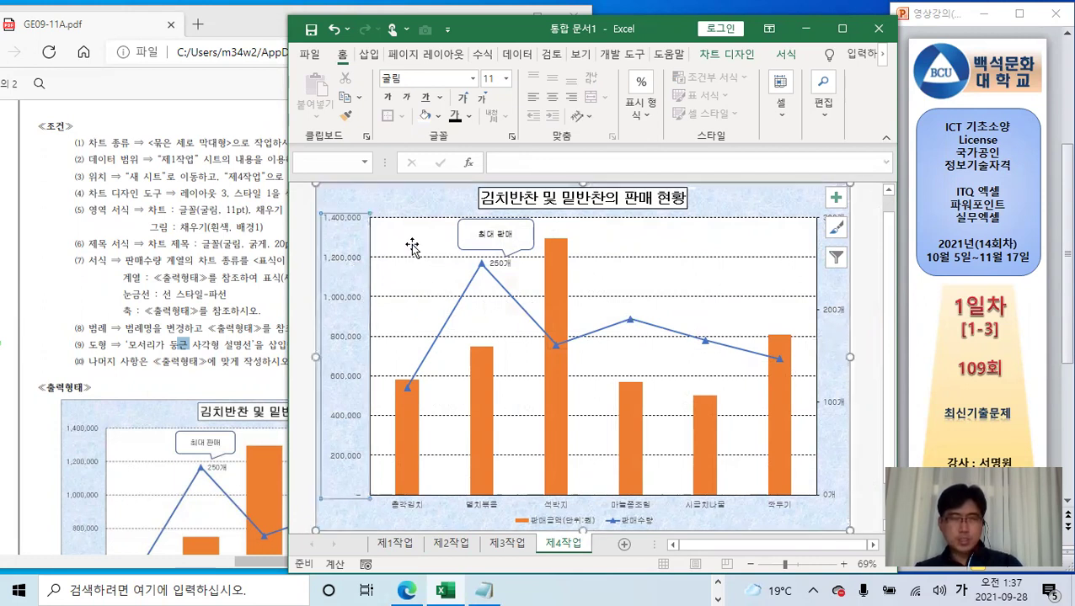
{"action": "left_click", "coordinate": [787, 57]}
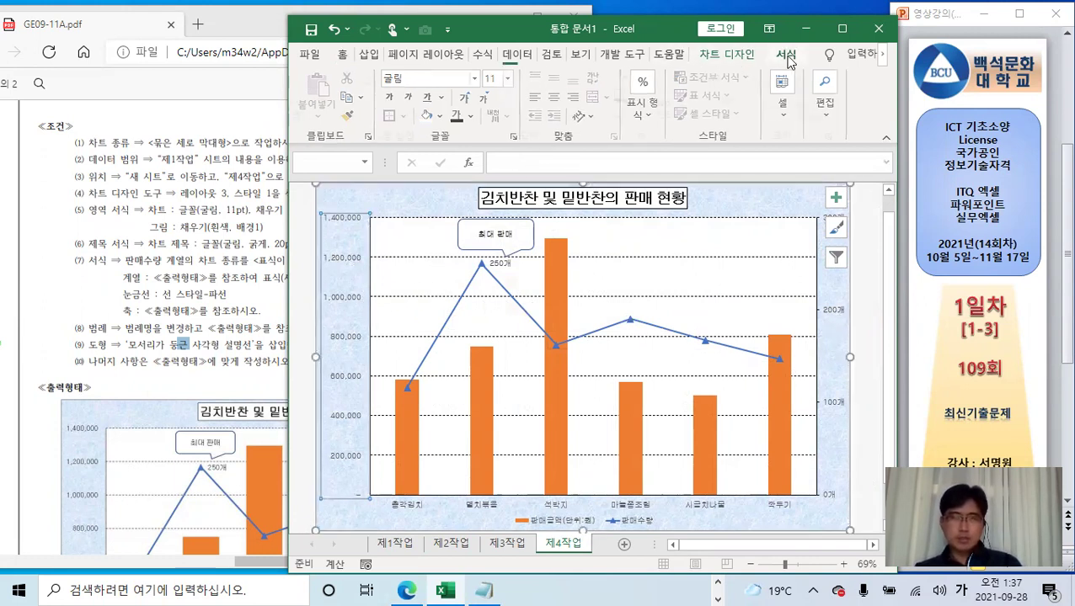
{"action": "left_click", "coordinate": [645, 96]}
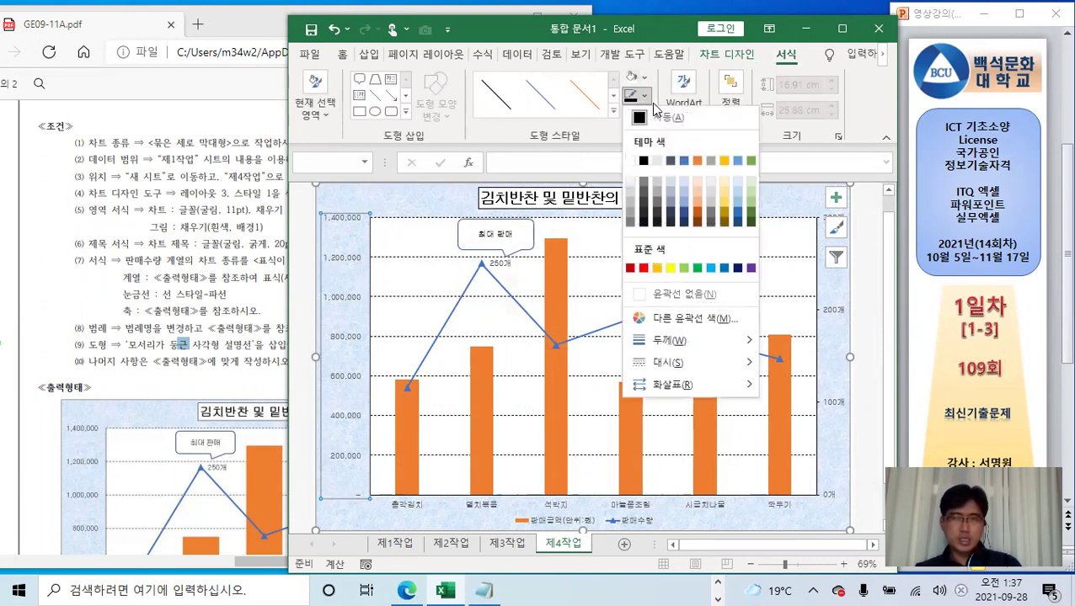
{"action": "left_click", "coordinate": [642, 179]}
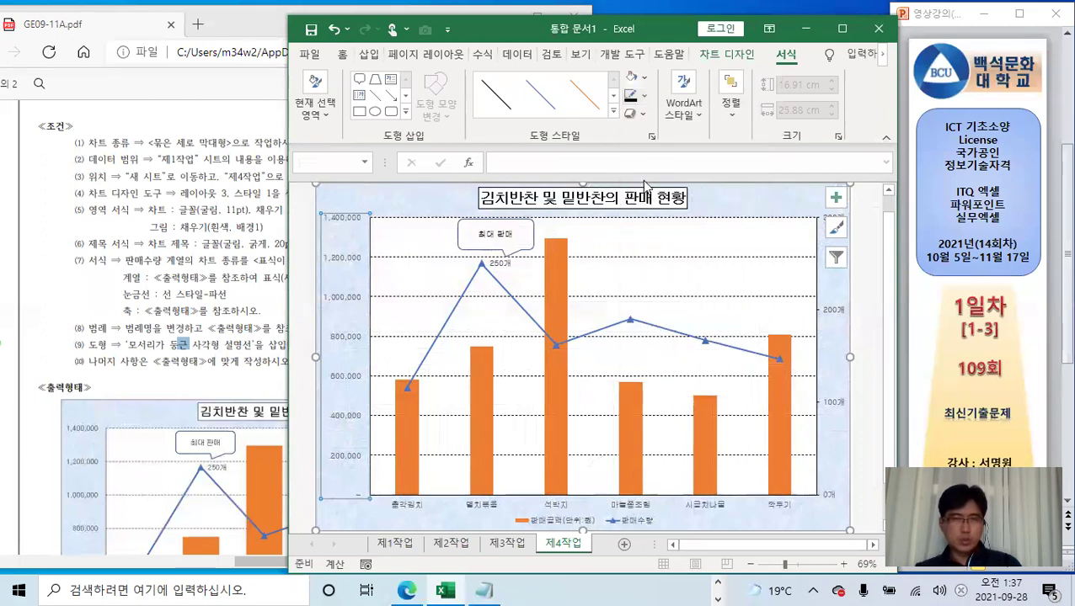
Apply the lightest gray tint of the theme's black to the secondary vertical axis line as well
{"action": "left_click", "coordinate": [834, 309]}
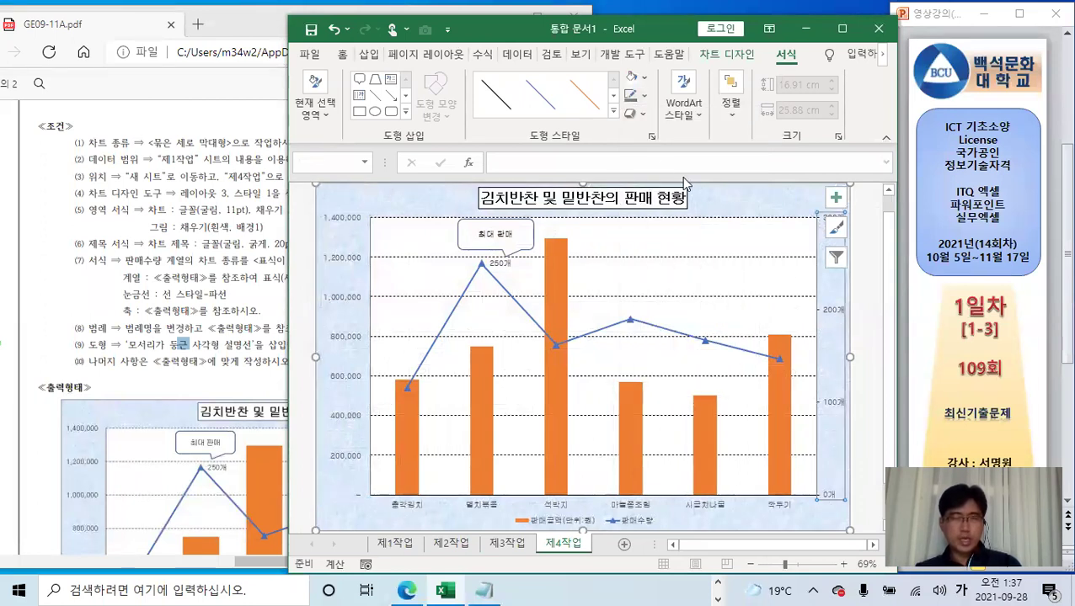
{"action": "left_click", "coordinate": [643, 95]}
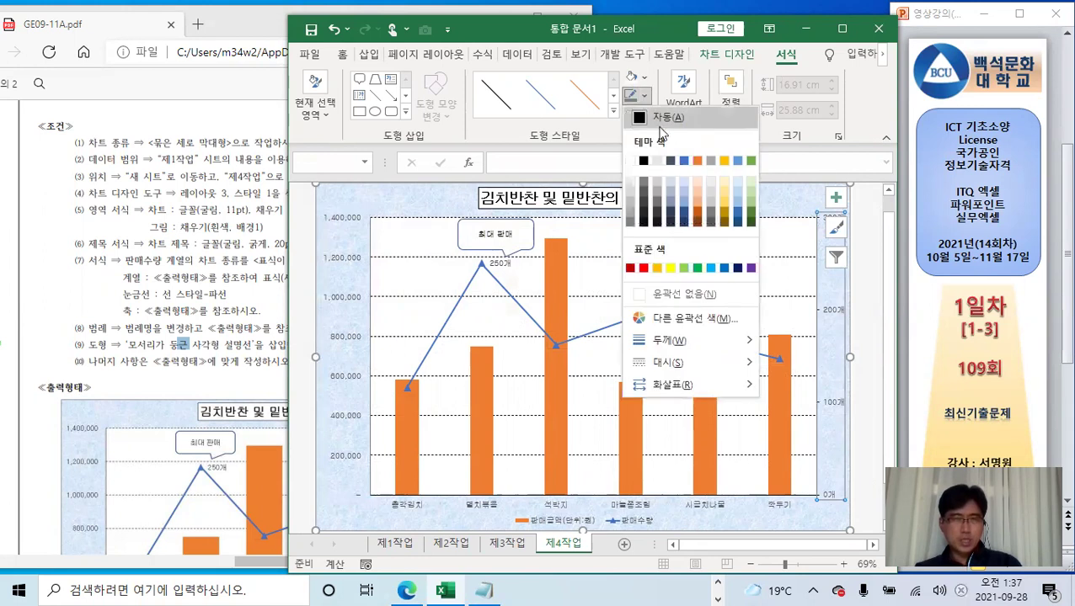
{"action": "left_click", "coordinate": [645, 184]}
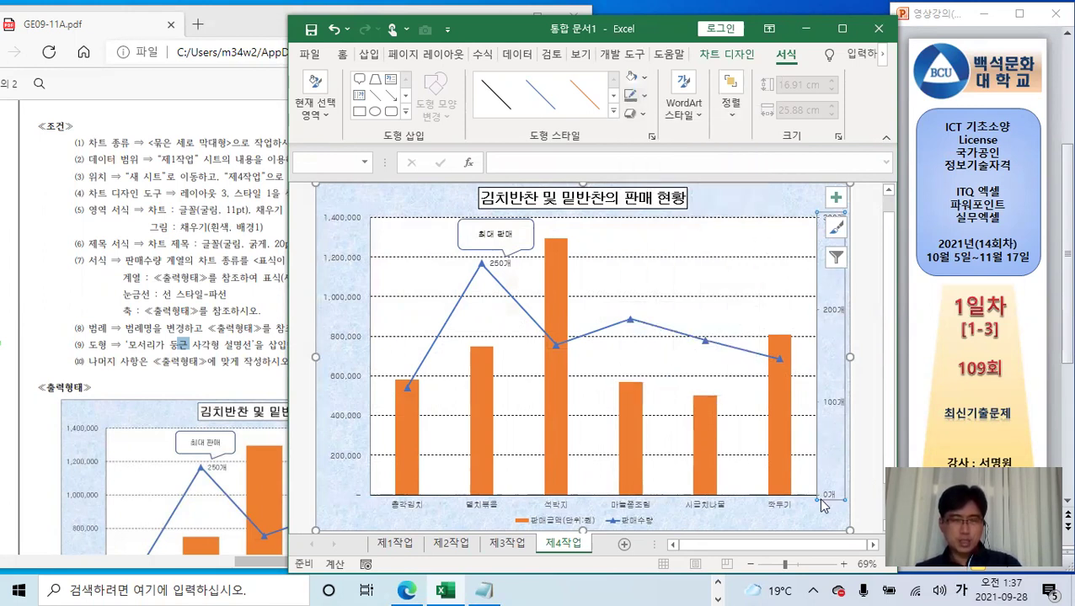
Recolor the horizontal category axis line with the lightest gray tint of the theme's black
{"action": "left_click", "coordinate": [784, 506]}
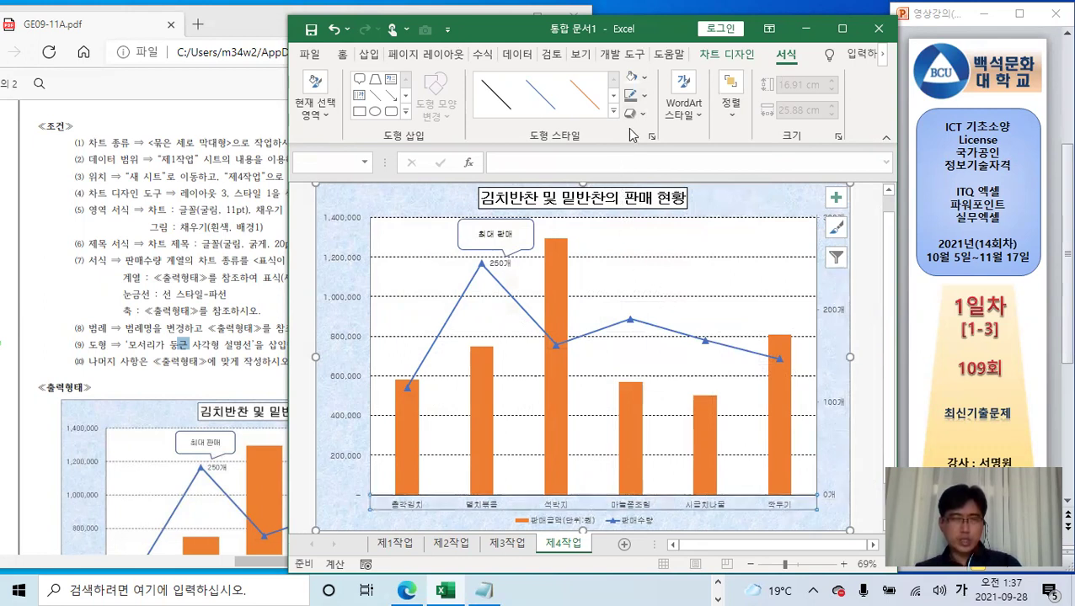
{"action": "left_click", "coordinate": [646, 96]}
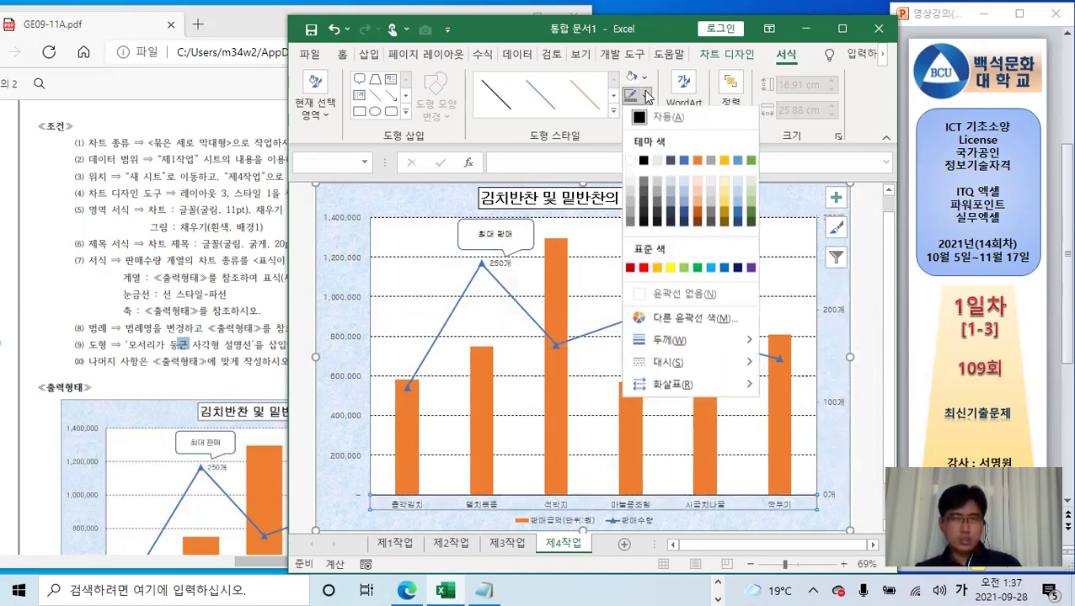
{"action": "left_click", "coordinate": [644, 181]}
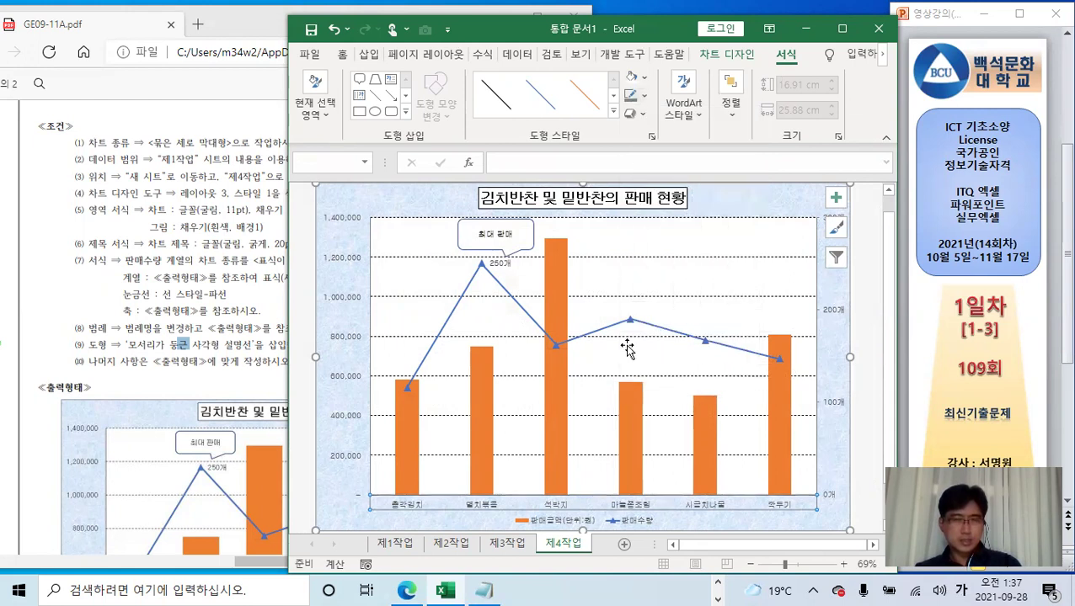
Change the dashed major gridlines to the lightest gray tint of the theme's black
{"action": "left_click", "coordinate": [420, 257]}
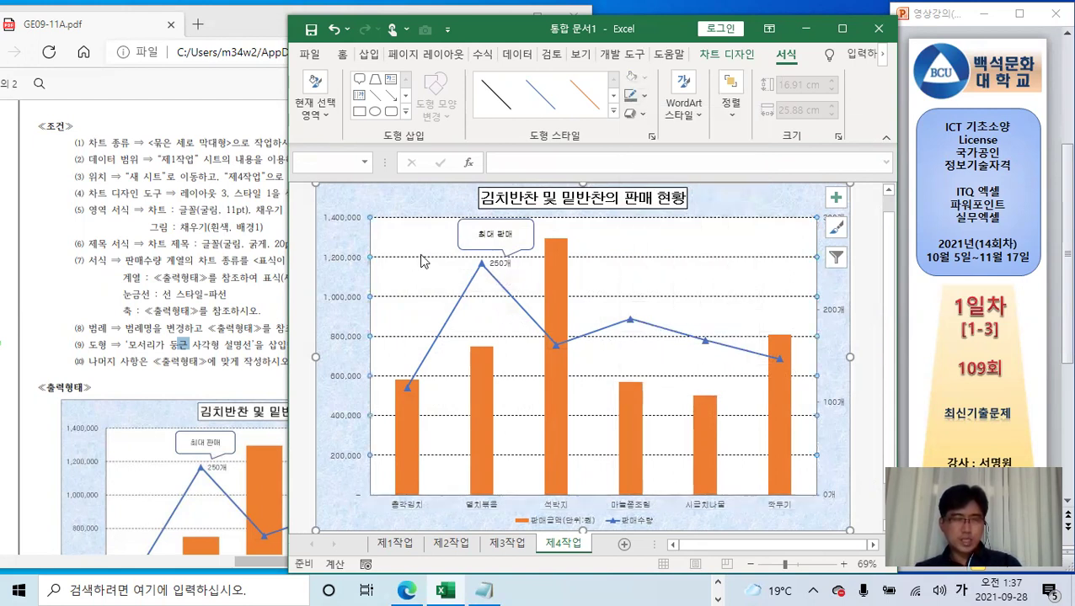
{"action": "left_click", "coordinate": [636, 95]}
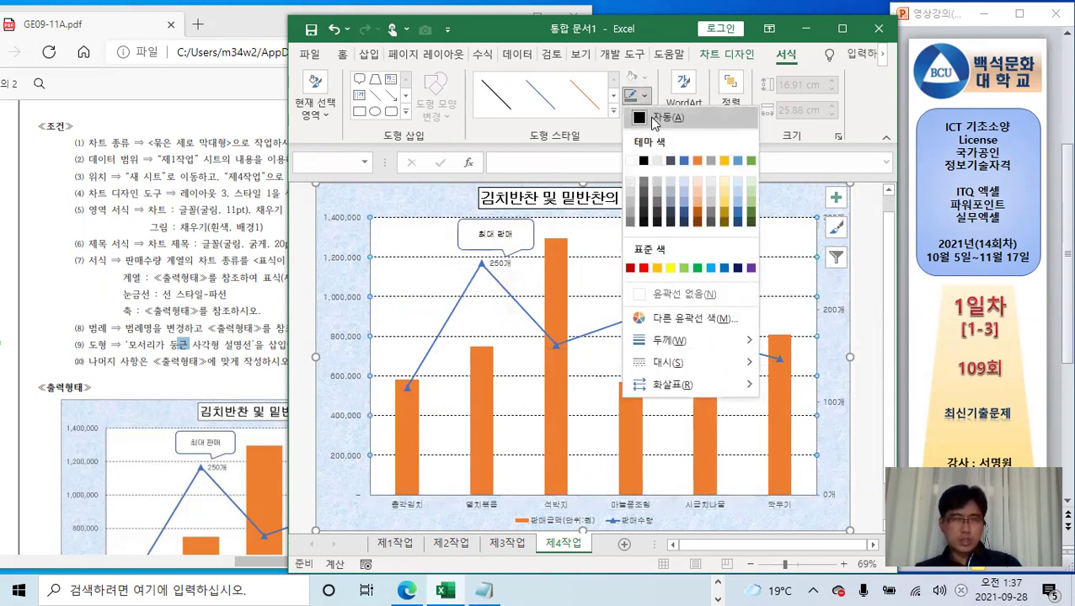
{"action": "left_click", "coordinate": [644, 184]}
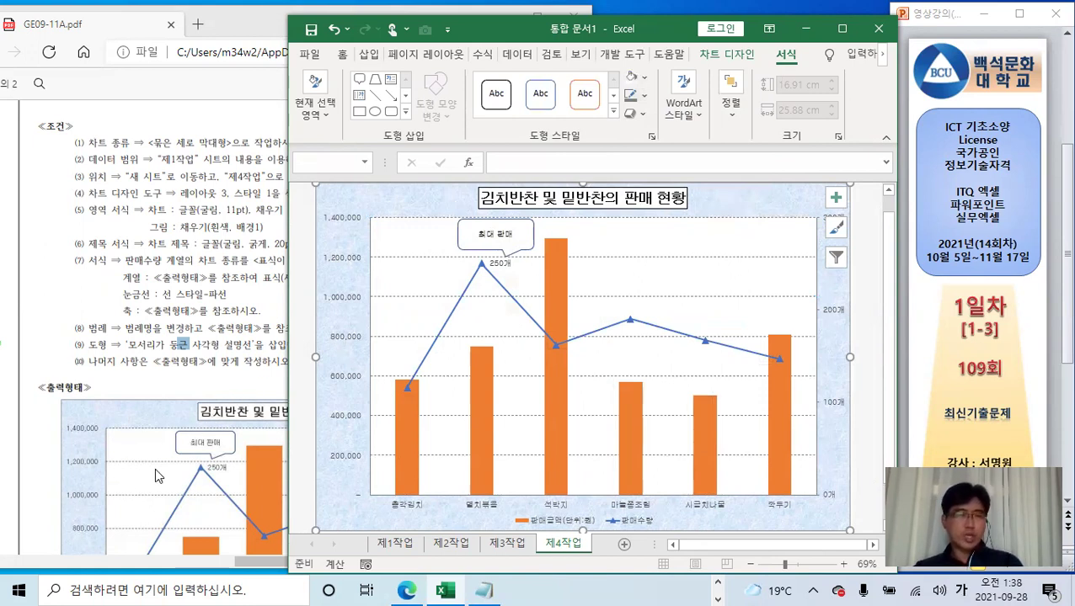
{"action": "left_click", "coordinate": [503, 247]}
{"action": "left_click_drag", "start_coordinate": [497, 219], "coordinate": [492, 228]}
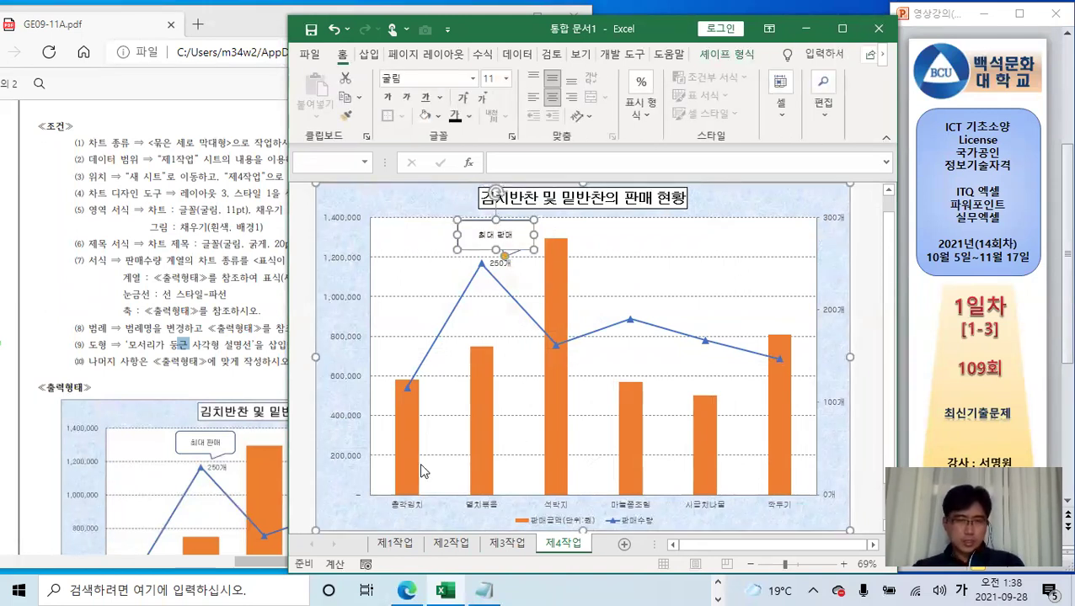
Open the 제1작업 sheet and bring up an enlarged view of function conditions (1) to (7) in the exam PDF
{"action": "left_click", "coordinate": [396, 542]}
{"action": "left_click", "coordinate": [190, 346]}
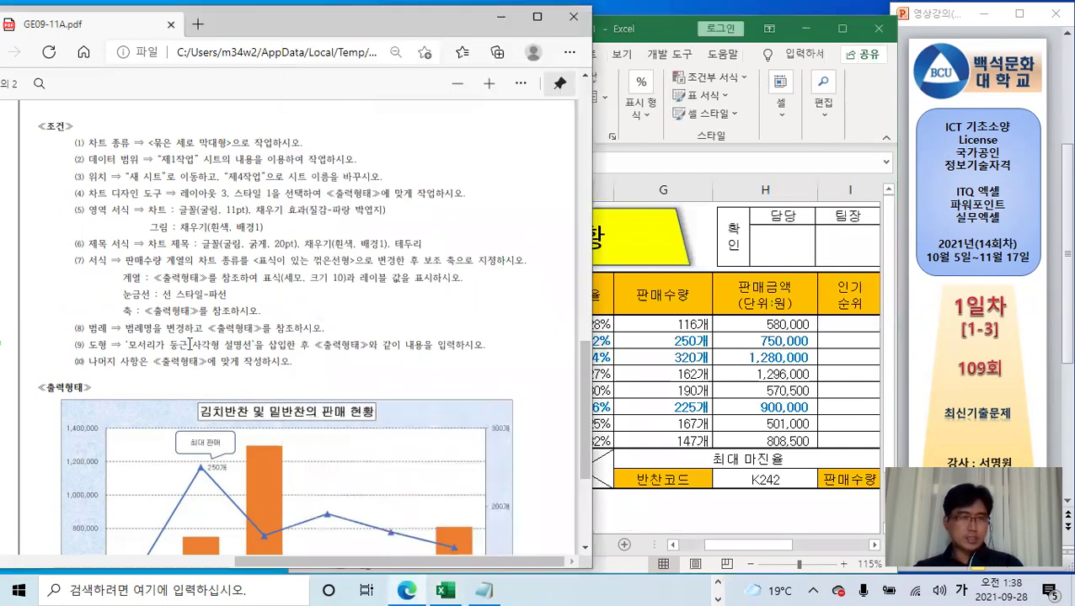
{"action": "scroll", "coordinate": [242, 301], "scroll_direction": "up", "scroll_amount": 10}
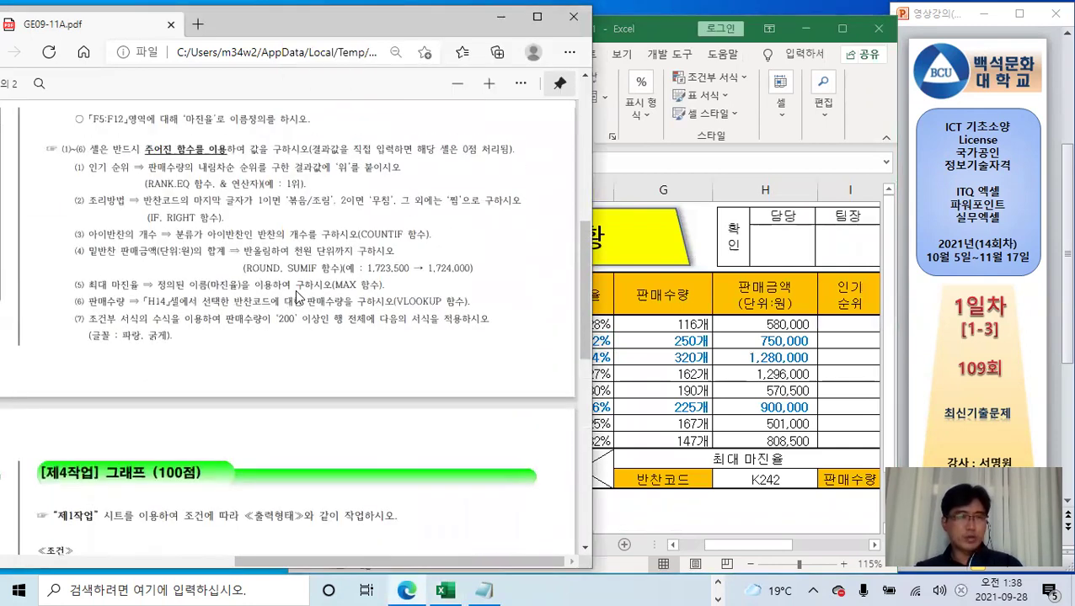
{"action": "scroll", "coordinate": [295, 297], "scroll_direction": "down", "scroll_amount": 2}
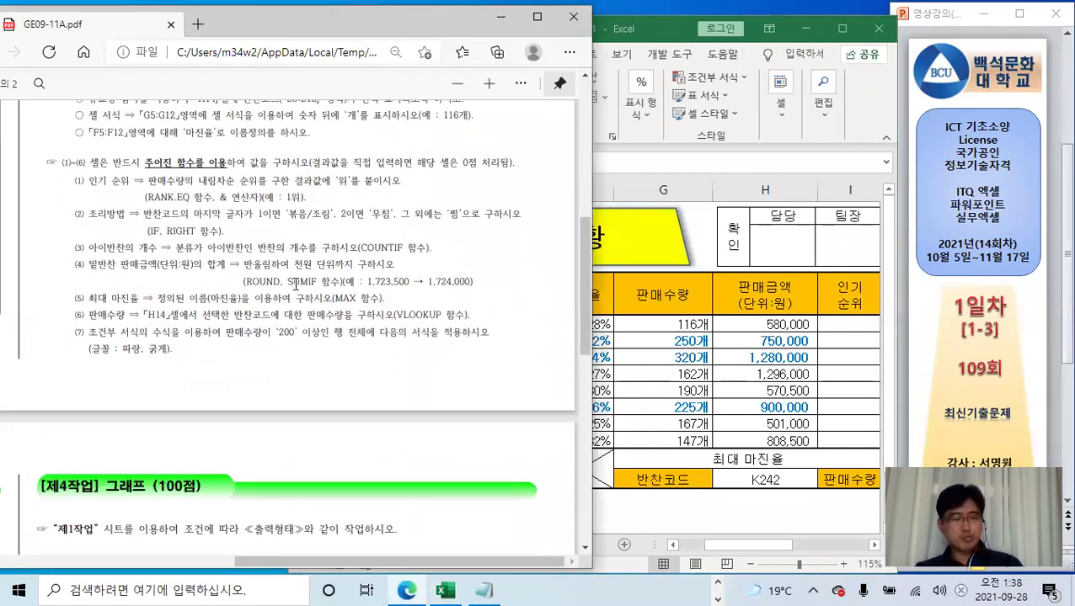
{"action": "scroll", "coordinate": [280, 265], "scroll_direction": "up", "scroll_amount": 1, "text": "ctrl"}
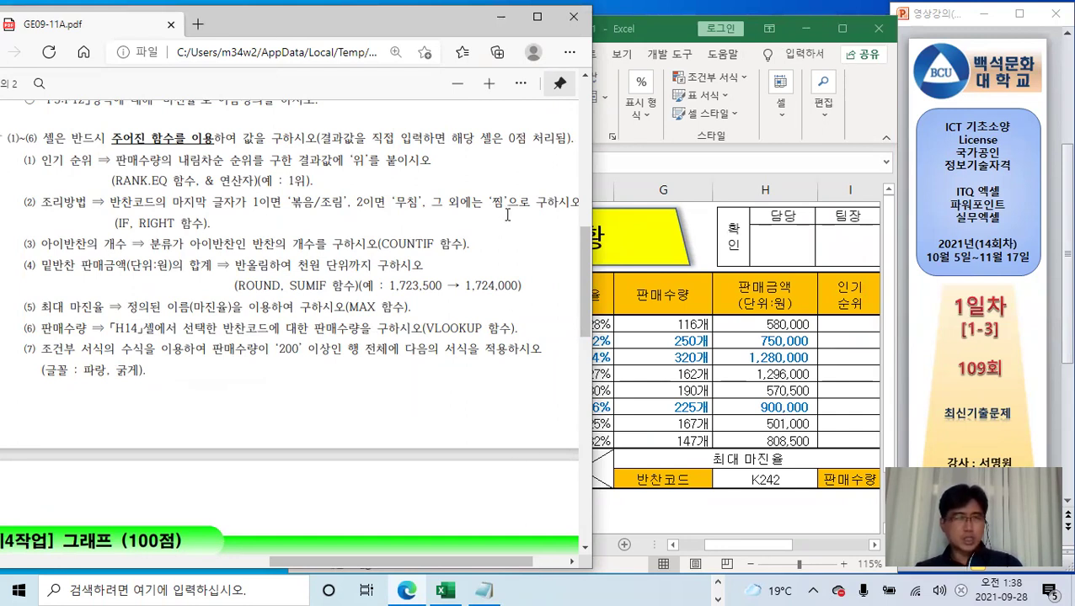
Switch to the Notepad notes, shrink the window to a short strip over the PDF, and place the cursor at the end of the notes
{"action": "left_click", "coordinate": [485, 589]}
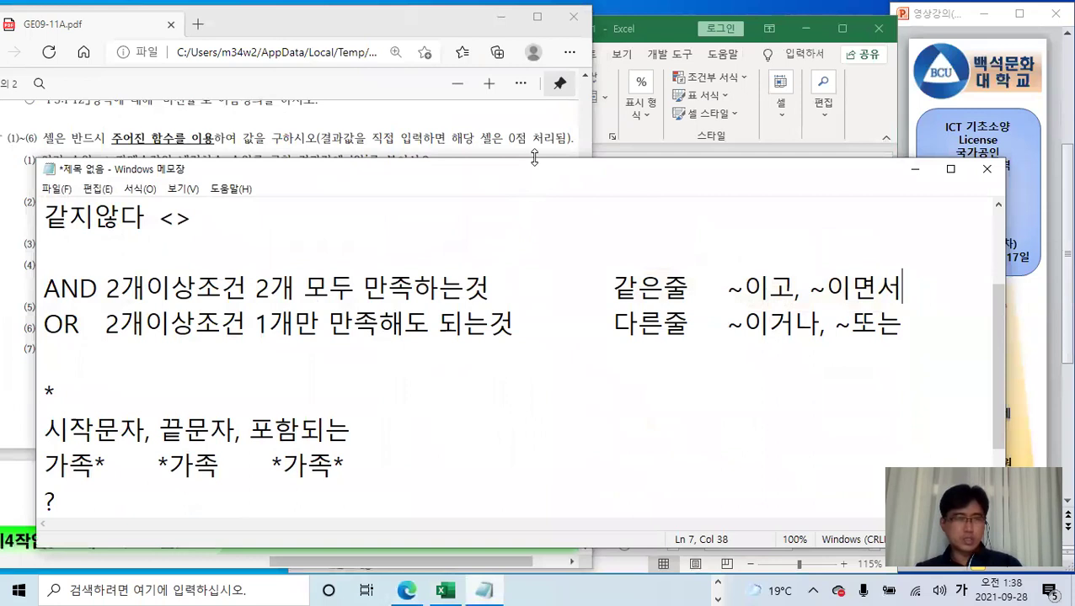
{"action": "left_click_drag", "start_coordinate": [534, 158], "coordinate": [421, 419]}
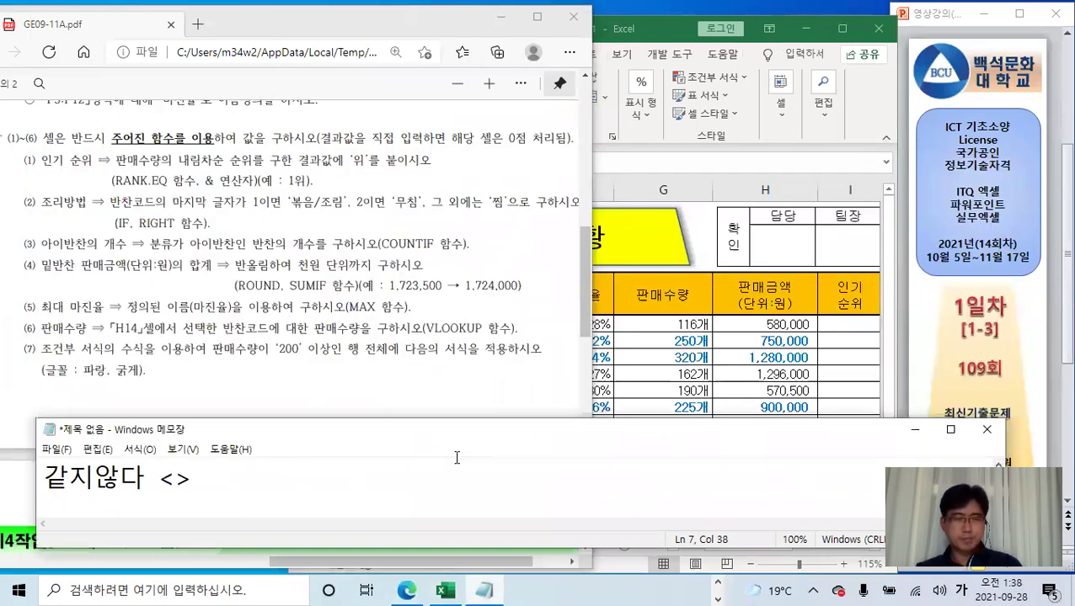
{"action": "scroll", "coordinate": [457, 457], "scroll_direction": "up", "scroll_amount": 1}
{"action": "scroll", "coordinate": [418, 411], "scroll_direction": "down", "scroll_amount": 3}
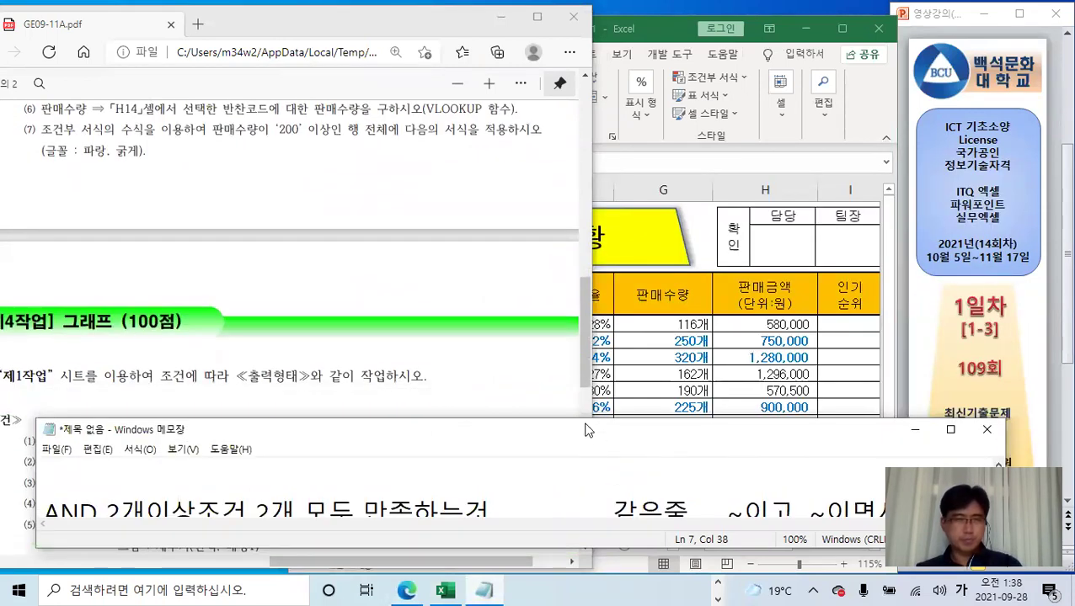
{"action": "left_click_drag", "start_coordinate": [587, 430], "coordinate": [573, 318]}
{"action": "scroll", "coordinate": [916, 386], "scroll_direction": "down", "scroll_amount": 1}
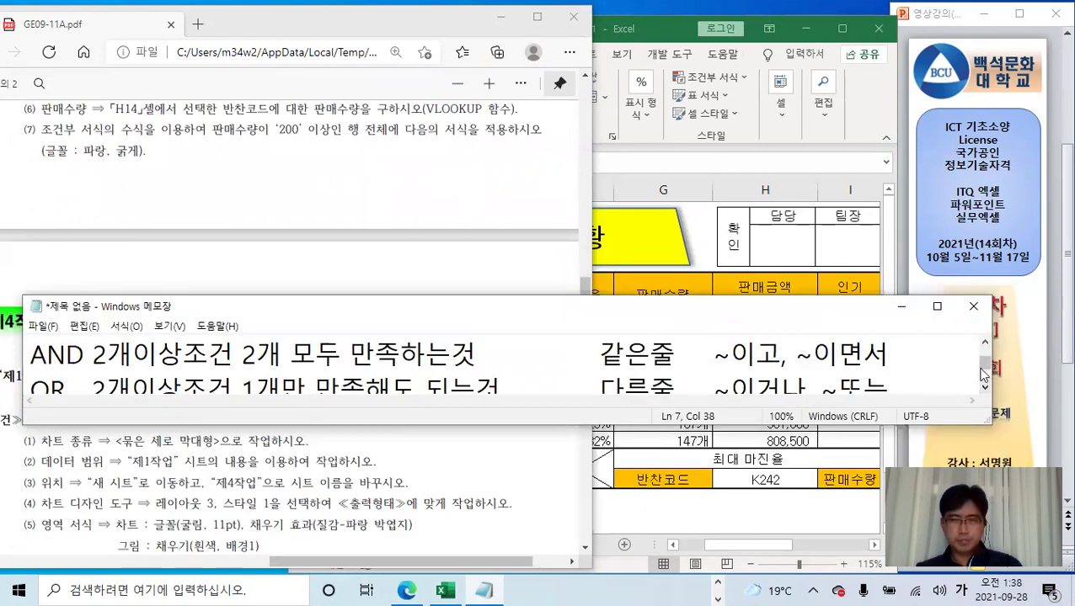
{"action": "scroll", "coordinate": [985, 378], "scroll_direction": "down", "scroll_amount": 3}
{"action": "left_click", "coordinate": [157, 344]}
{"action": "left_click_drag", "start_coordinate": [229, 309], "coordinate": [219, 372]}
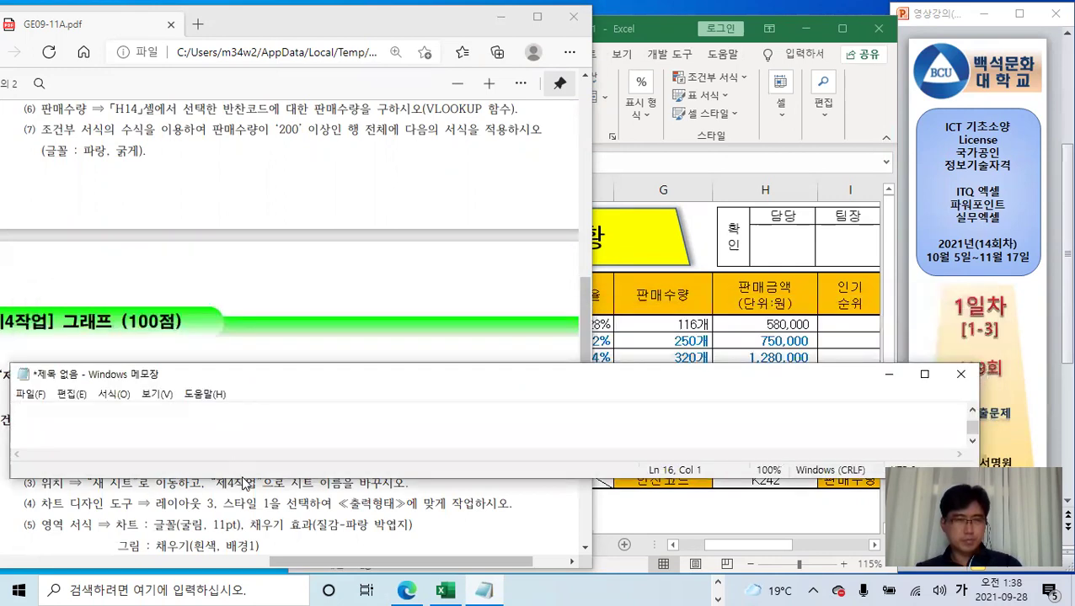
Bring the PDF's function conditions back into view above Notepad and start a new line at the end of the notes
{"action": "type", "text": "가족?? ??가족"}
{"action": "left_click", "coordinate": [308, 181]}
{"action": "scroll", "coordinate": [308, 181], "scroll_direction": "up", "scroll_amount": 1}
{"action": "scroll", "coordinate": [308, 181], "scroll_direction": "up", "scroll_amount": 4}
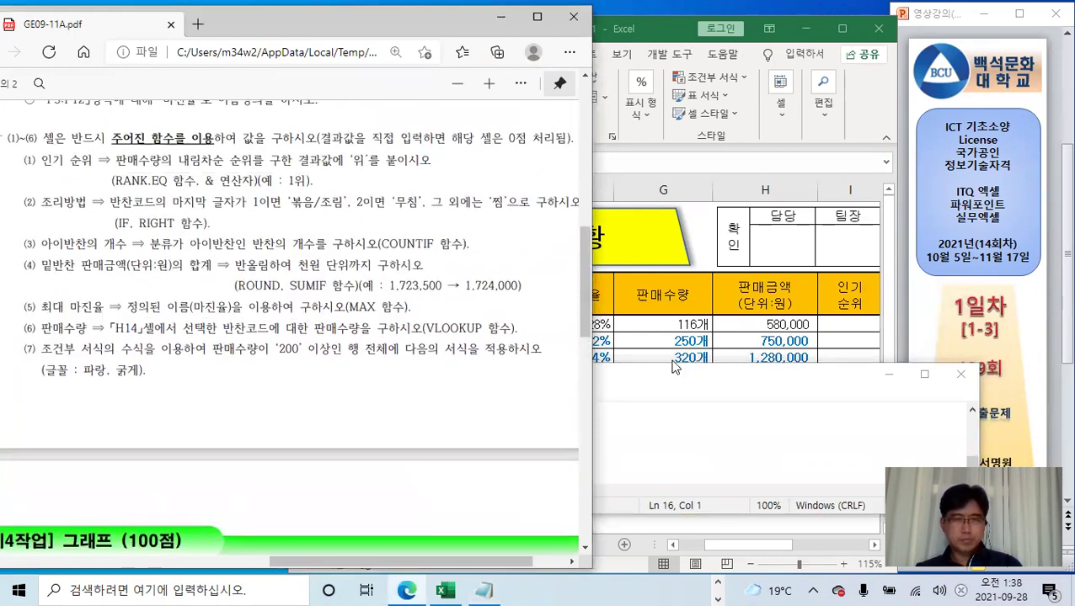
{"action": "left_click", "coordinate": [682, 374]}
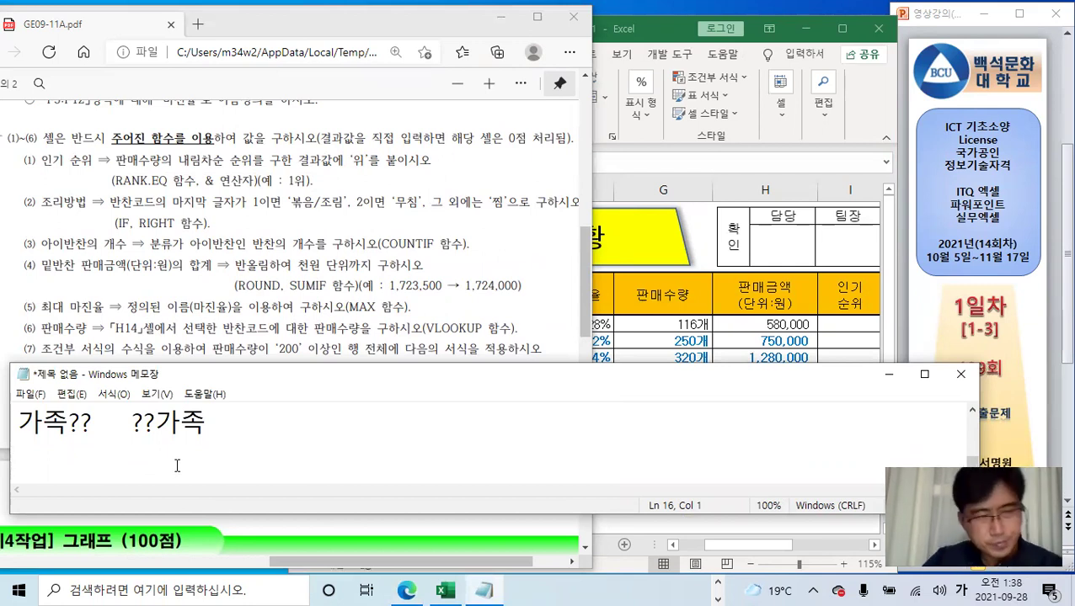
{"action": "key", "text": "Return"}
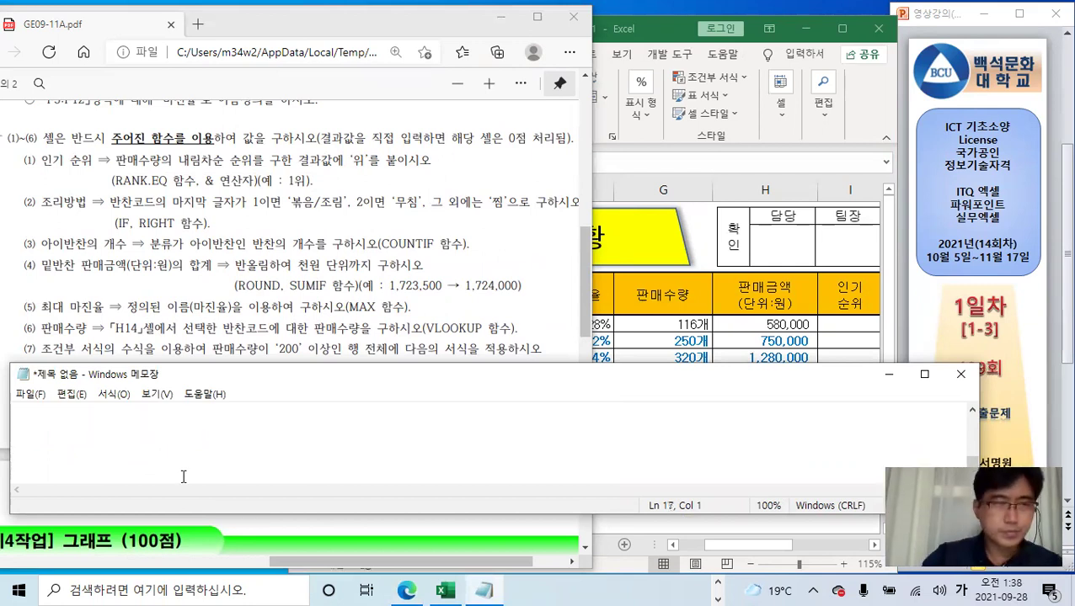
Write the rank function syntax =RANK.EQ(NUM,범위,차순) on the new line of the Notepad notes
{"action": "type", "text": "="}
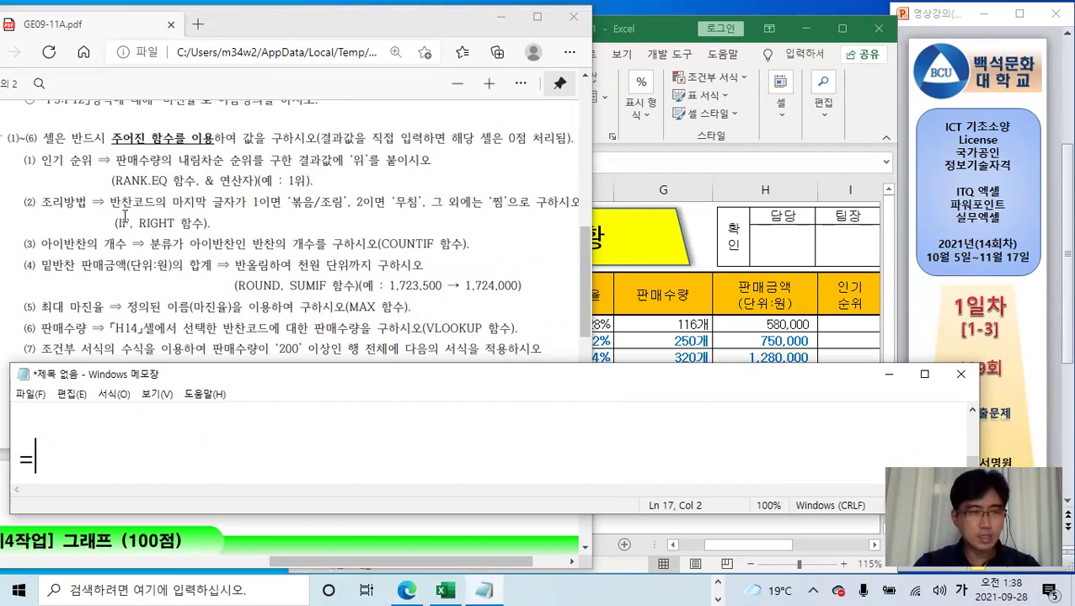
{"action": "type", "text": ","}
{"action": "key", "text": "BackSpace"}
{"action": "type", "text": "ㄱ"}
{"action": "key", "text": "BackSpace"}
{"action": "type", "text": "RAN"}
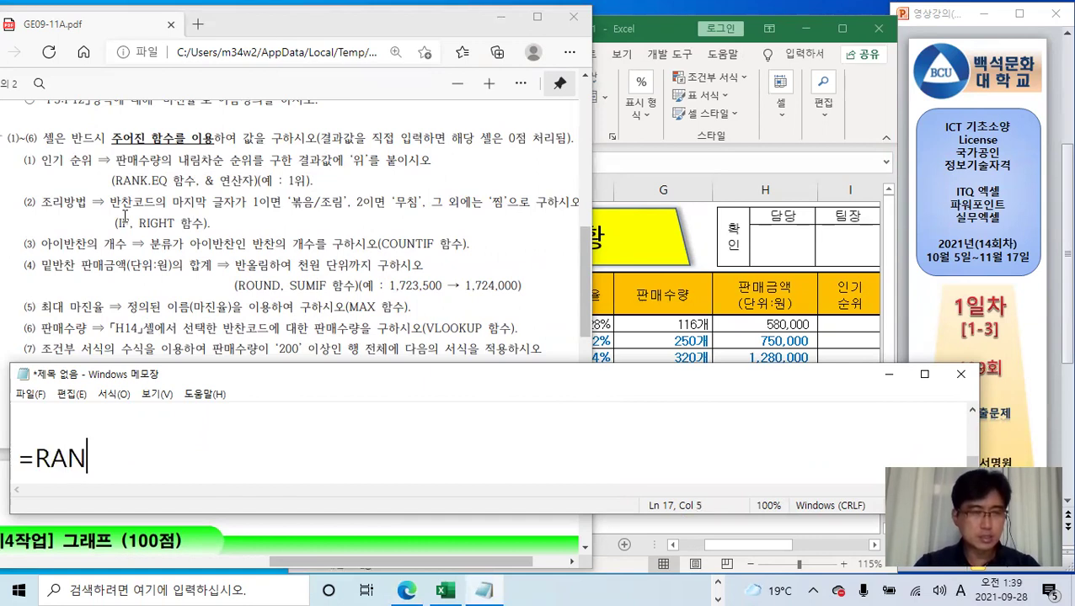
{"action": "type", "text": "K.E"}
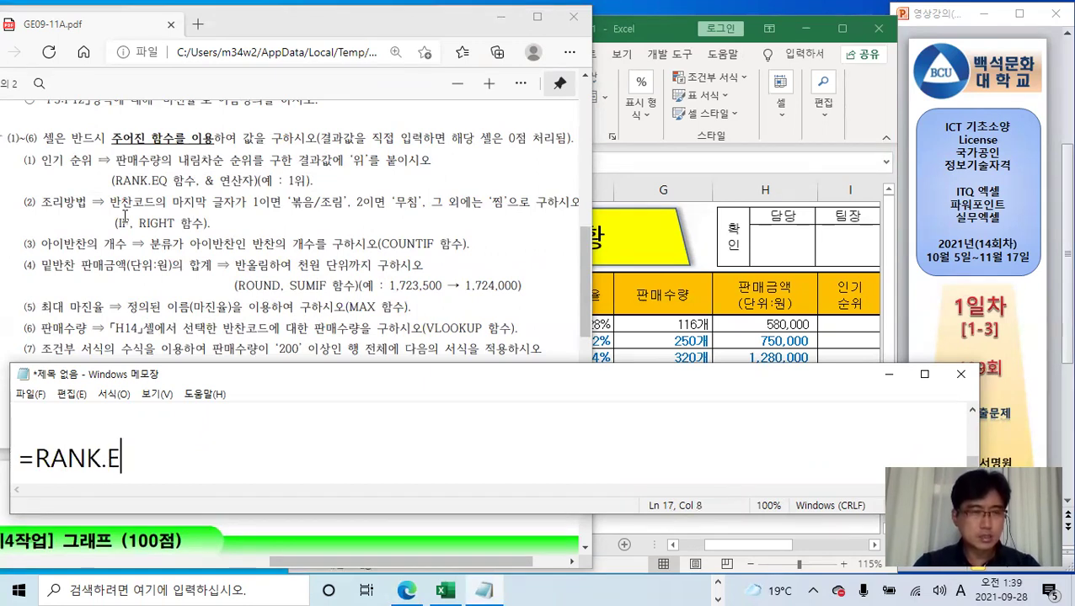
{"action": "type", "text": "Q("}
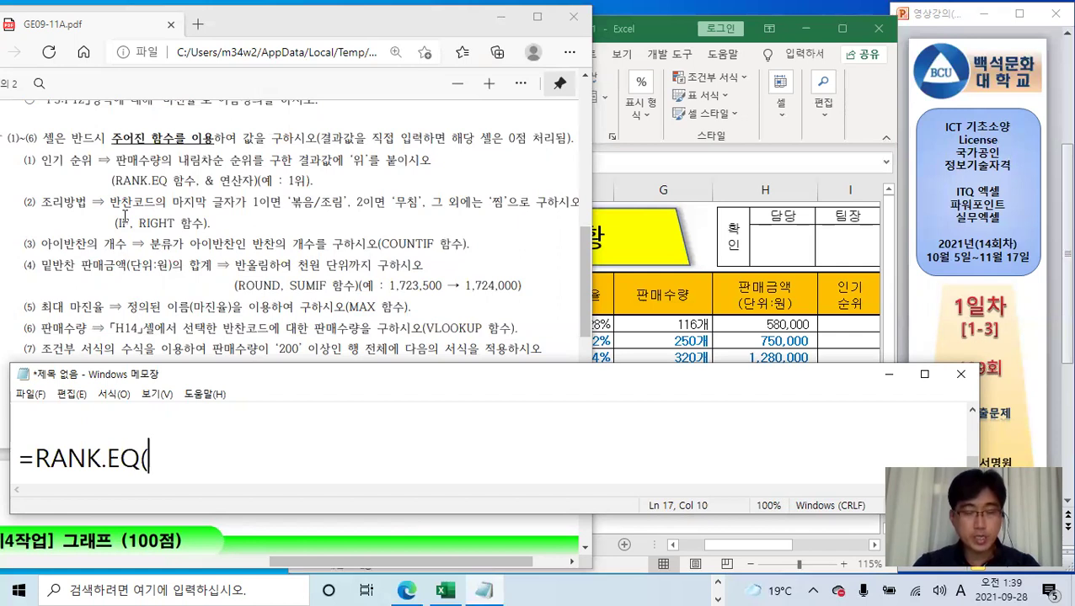
{"action": "type", "text": "N"}
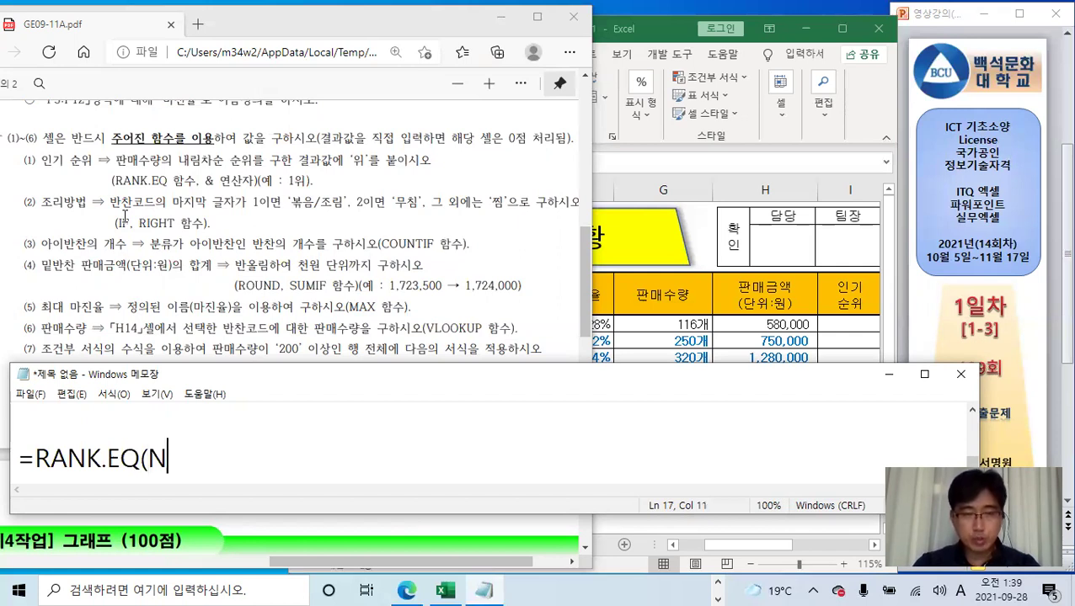
{"action": "type", "text": "UM"}
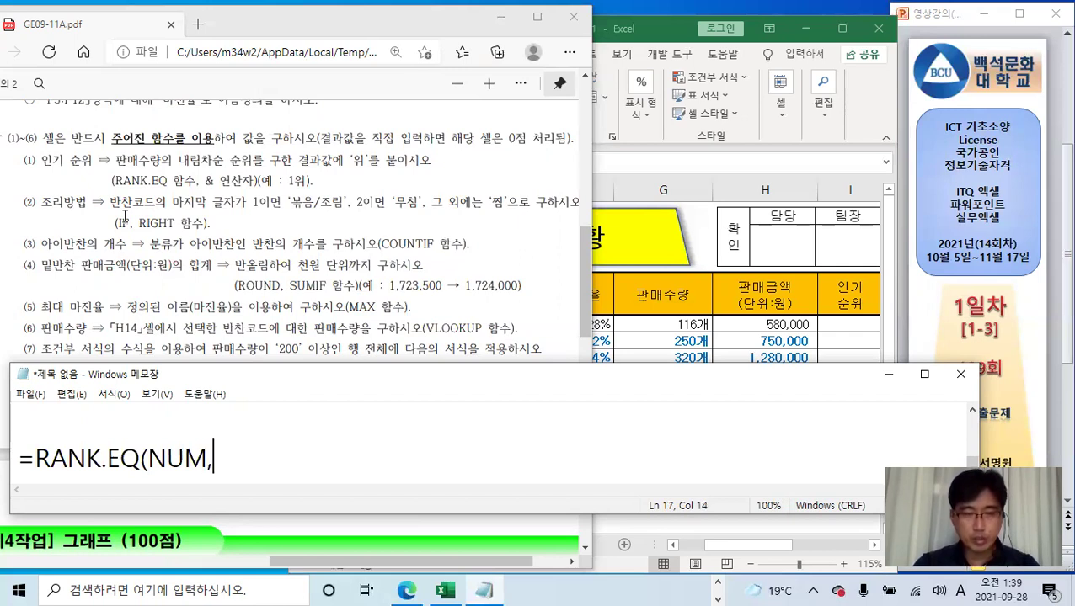
{"action": "type", "text": ",QJ"}
{"action": "key", "text": "BackSpace"}
{"action": "key", "text": "BackSpace"}
{"action": "type", "text": "범위"}
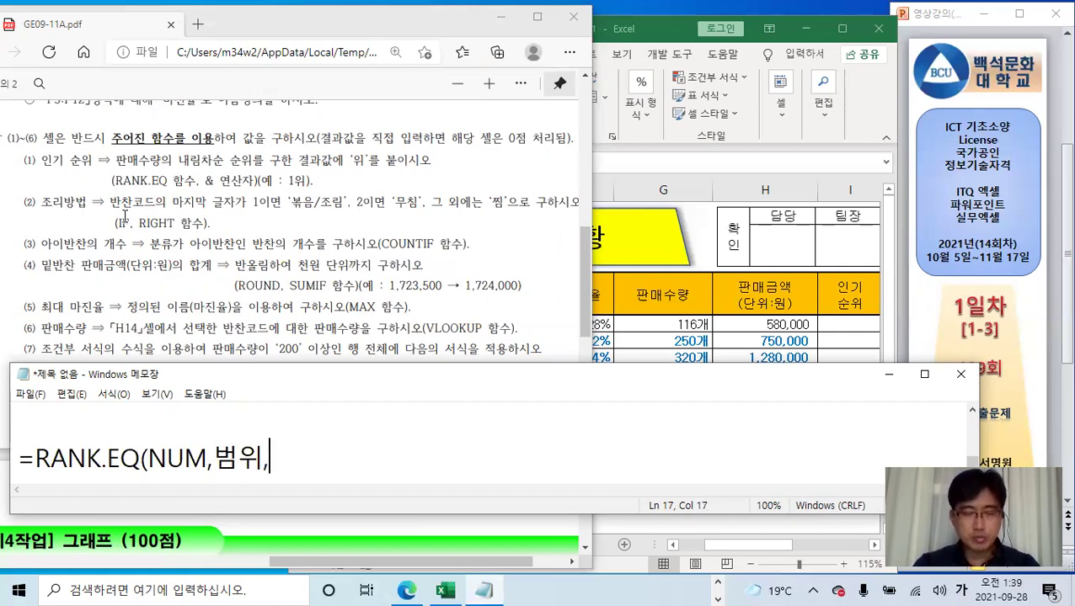
{"action": "type", "text": ",차순"}
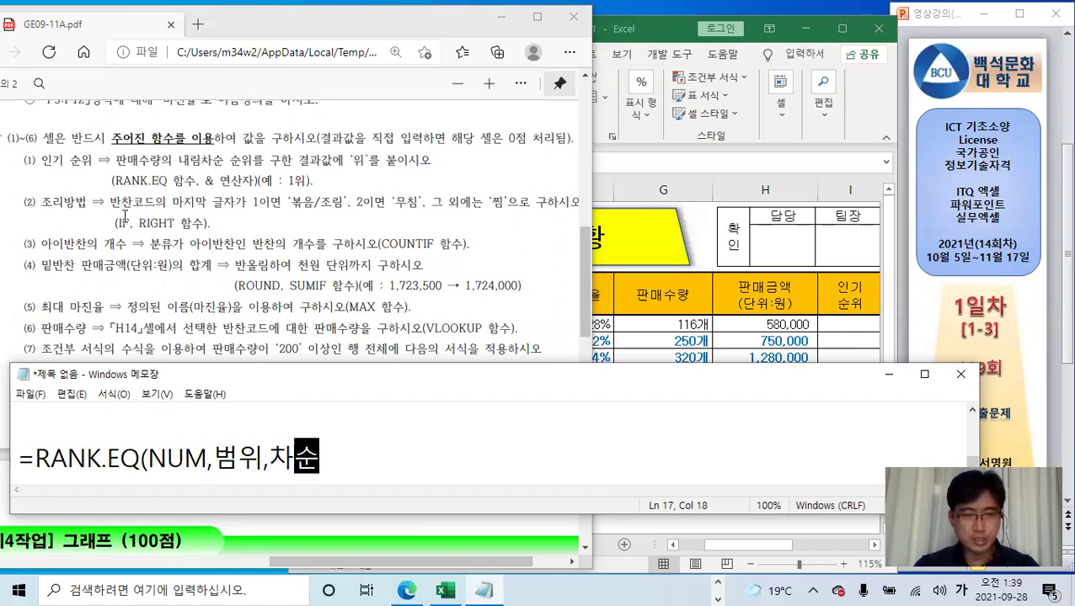
{"action": "type", "text": ")"}
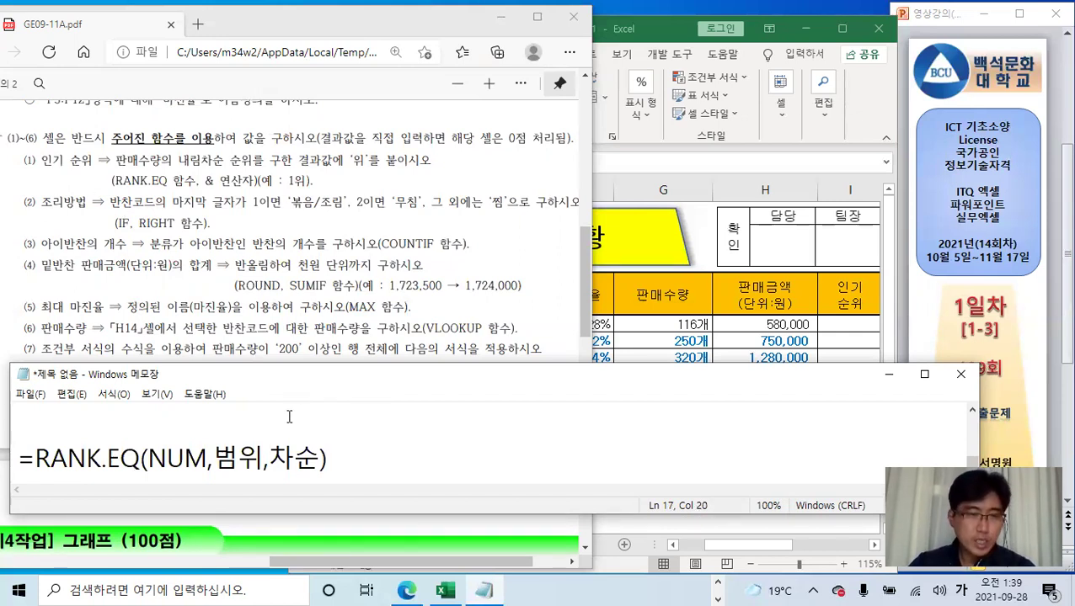
Enclose the 차순 argument of the RANK.EQ syntax note in square brackets, making it [차순]
{"action": "left_click_drag", "start_coordinate": [270, 459], "coordinate": [314, 466]}
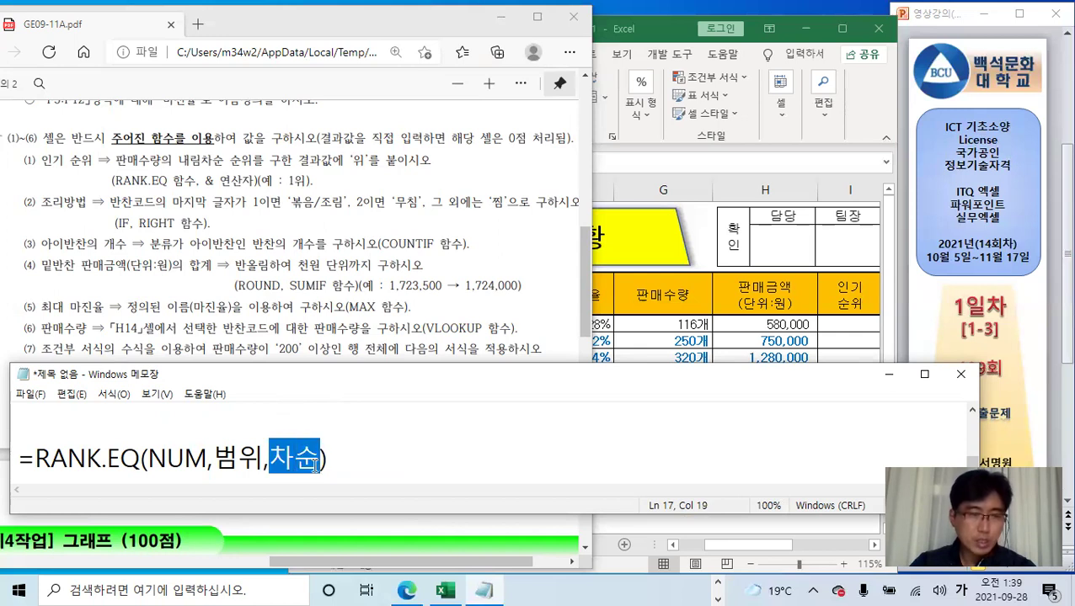
{"action": "left_click", "coordinate": [277, 454]}
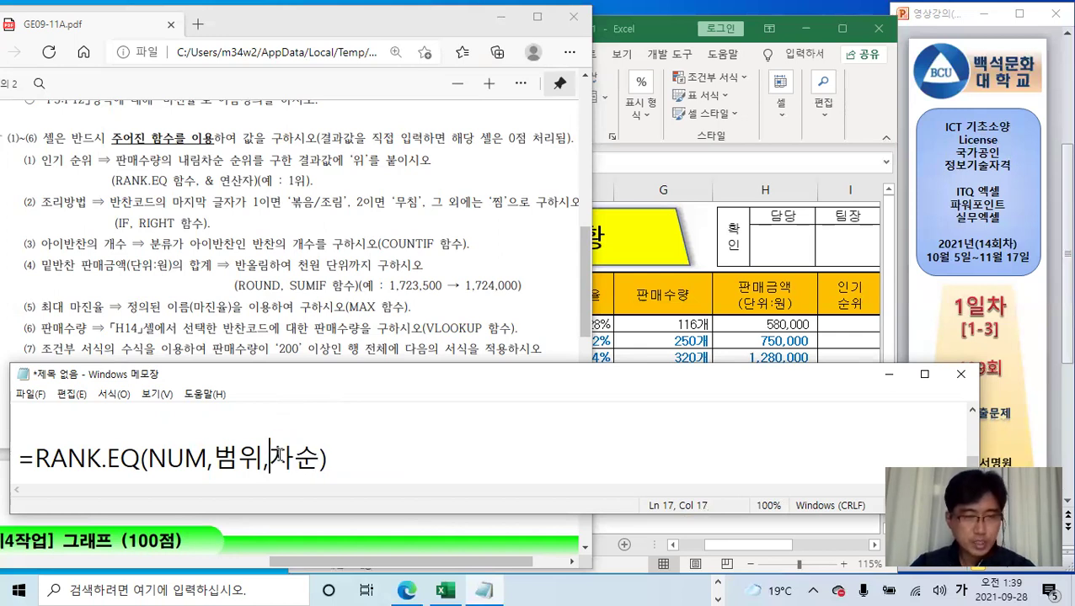
{"action": "type", "text": "["}
{"action": "left_click", "coordinate": [325, 459]}
{"action": "type", "text": "]"}
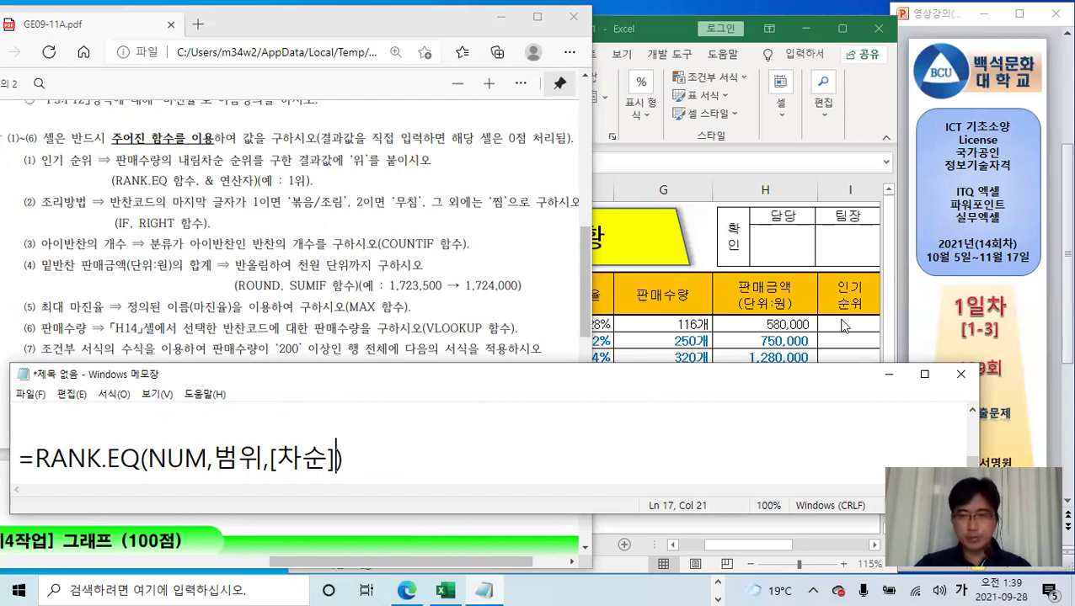
Switch to the Excel workbook and start a RANK.EQ formula in I5 with G5 as the number to rank
{"action": "left_click", "coordinate": [839, 328]}
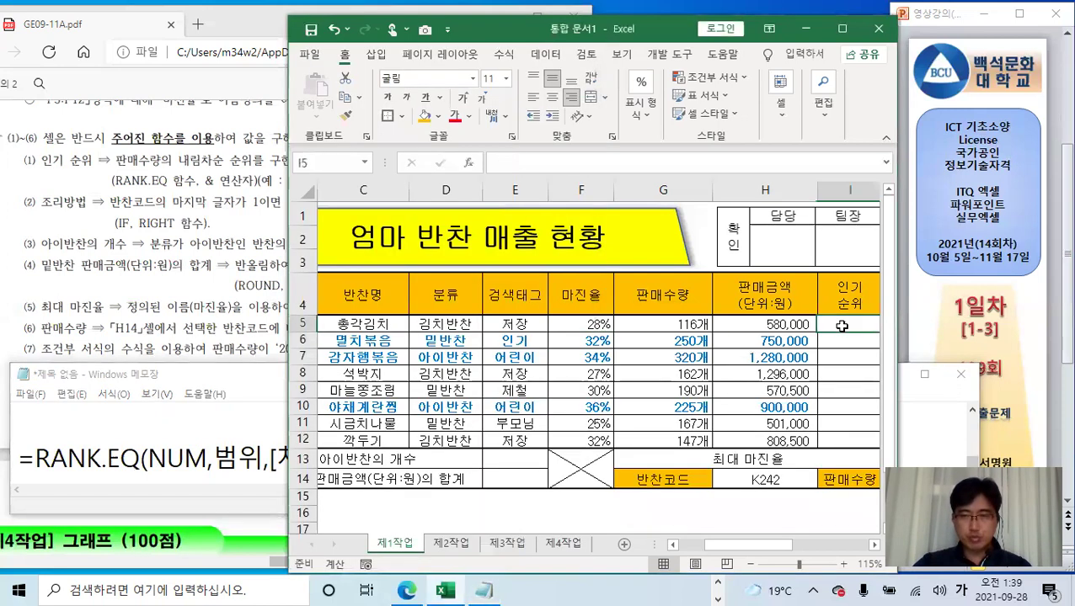
{"action": "left_click", "coordinate": [842, 324]}
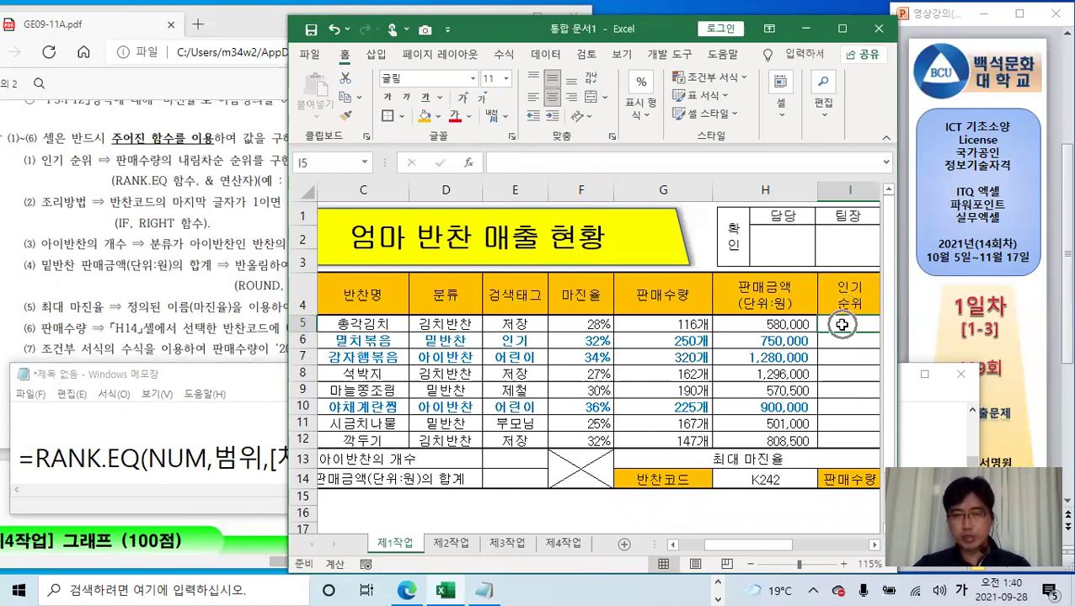
{"action": "left_click", "coordinate": [522, 165]}
{"action": "type", "text": "="}
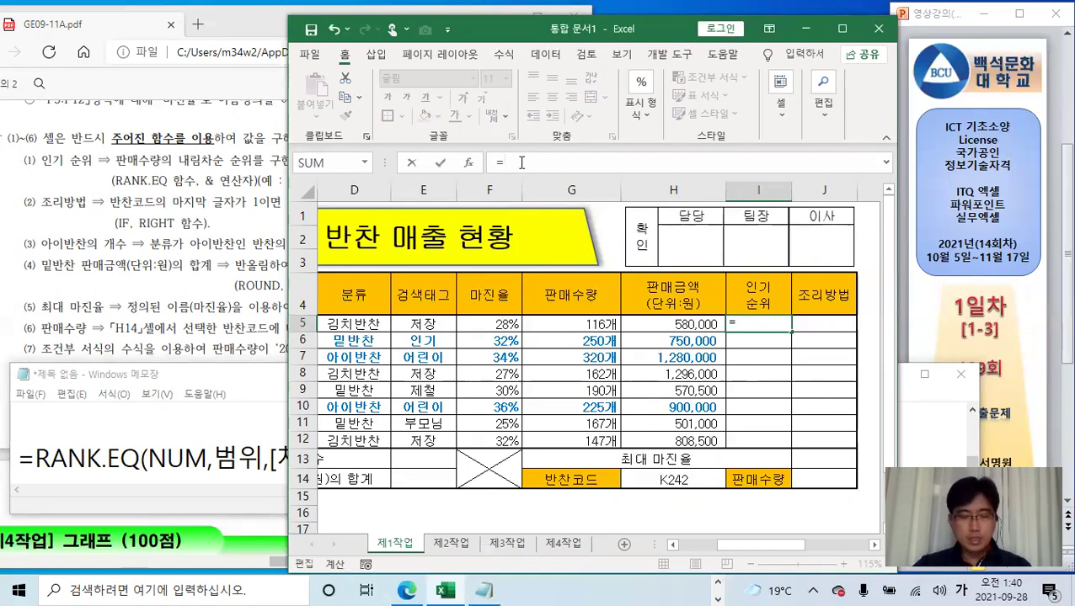
{"action": "type", "text": "ㄱ"}
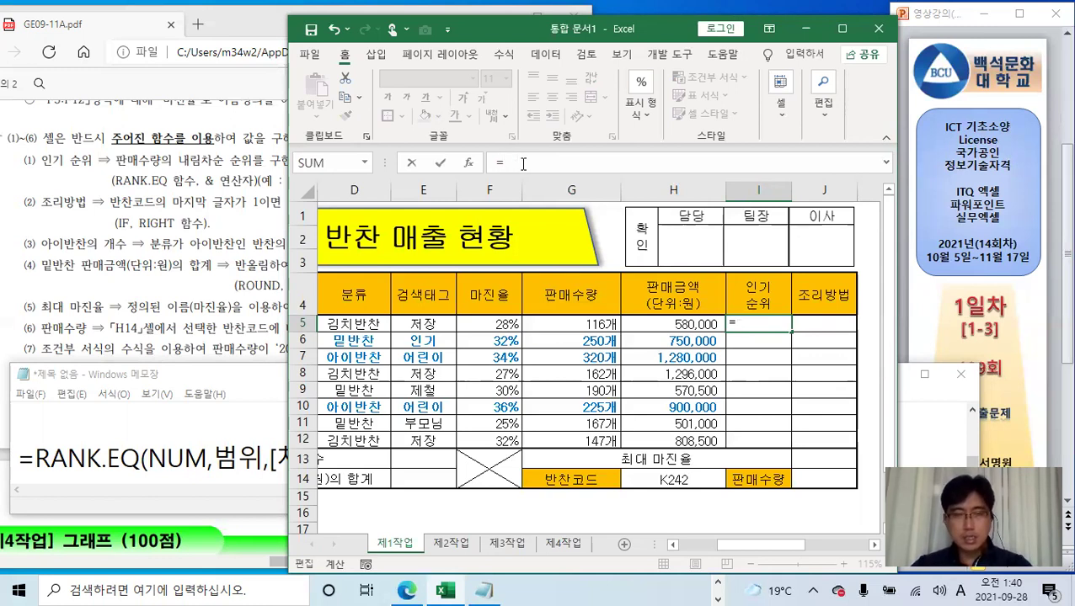
{"action": "type", "text": "RA"}
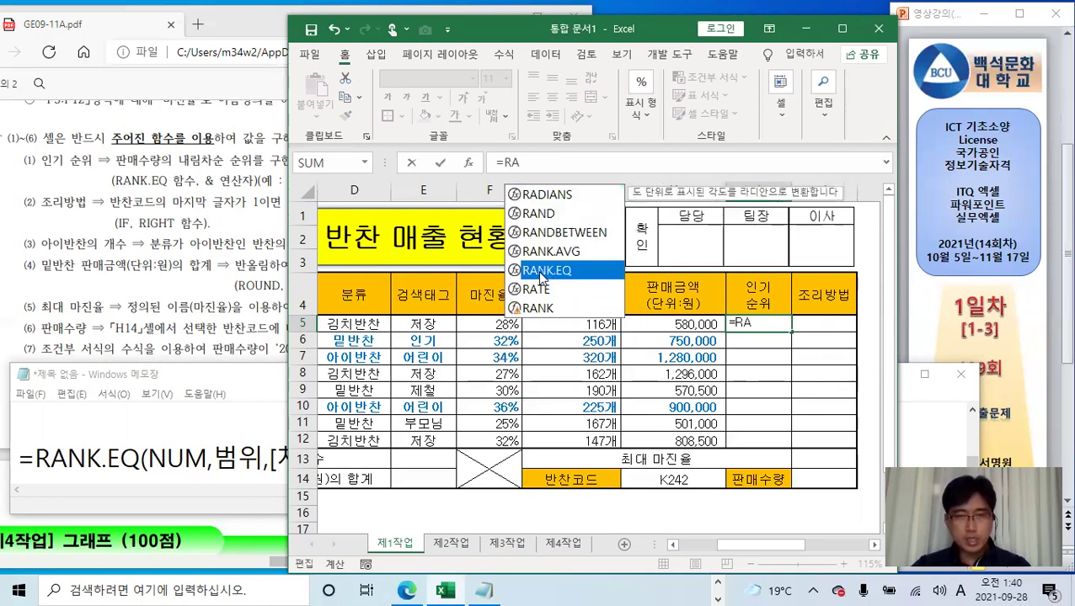
{"action": "double_click", "coordinate": [571, 278]}
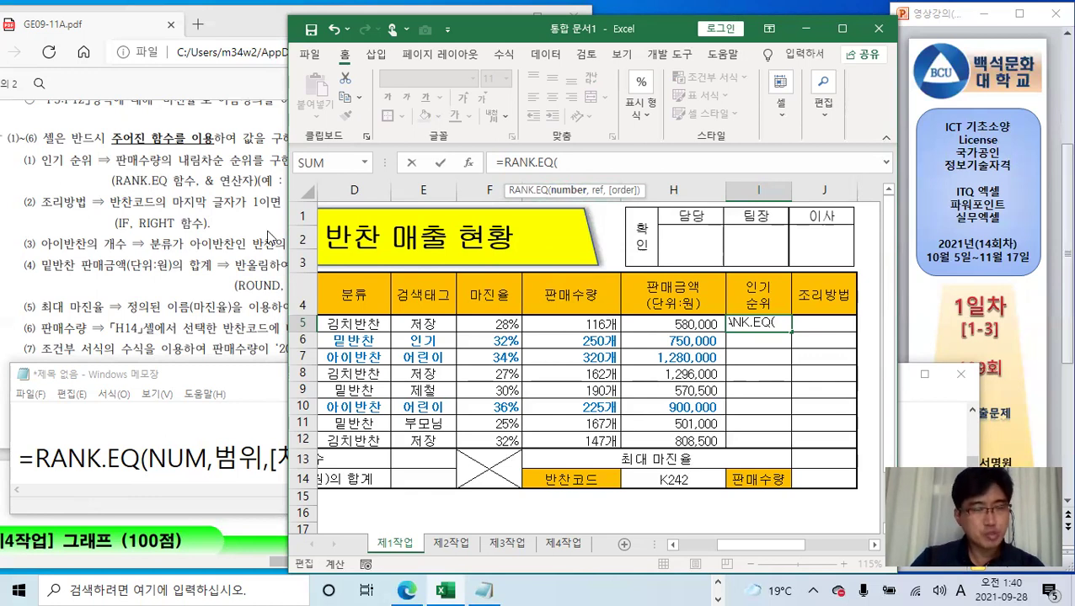
{"action": "left_click", "coordinate": [594, 325]}
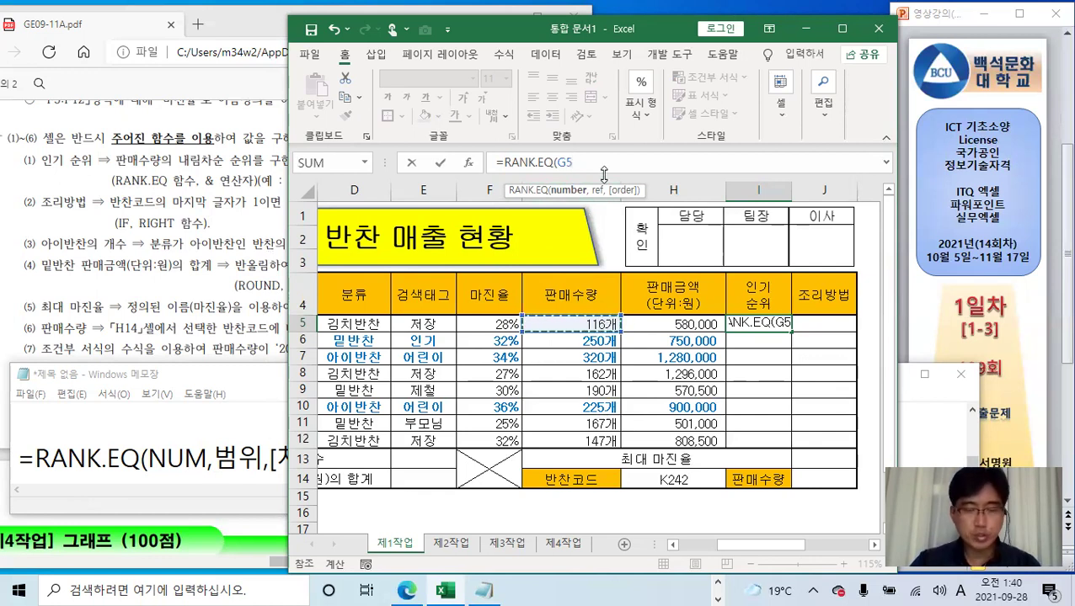
{"action": "type", "text": ","}
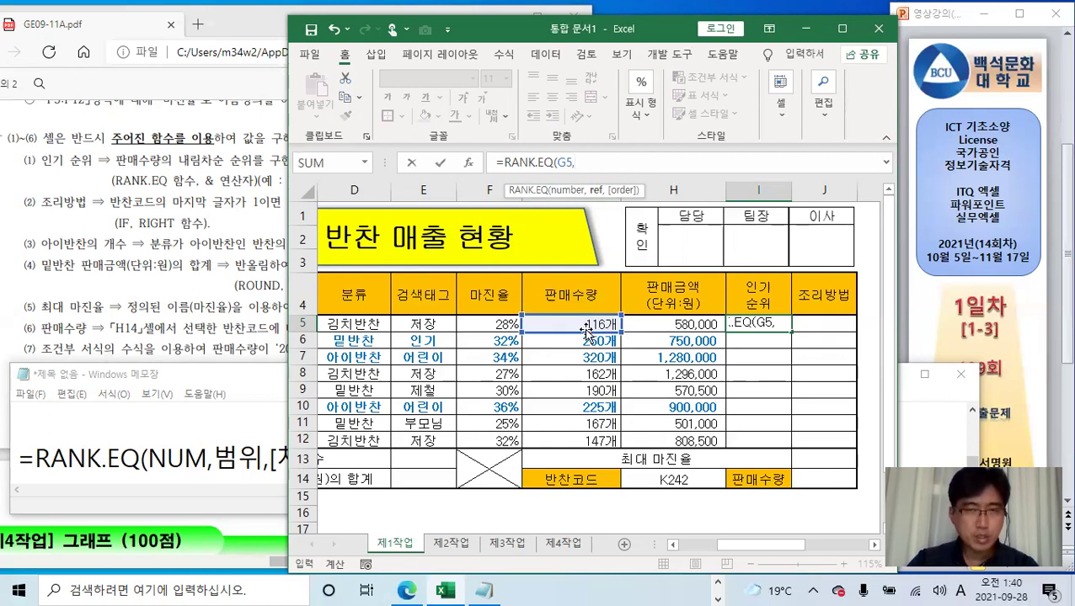
Give the formula the sales quantity range G5:G12 as its reference and make it absolute as $G$5:$G$12
{"action": "left_click_drag", "start_coordinate": [593, 324], "coordinate": [590, 425]}
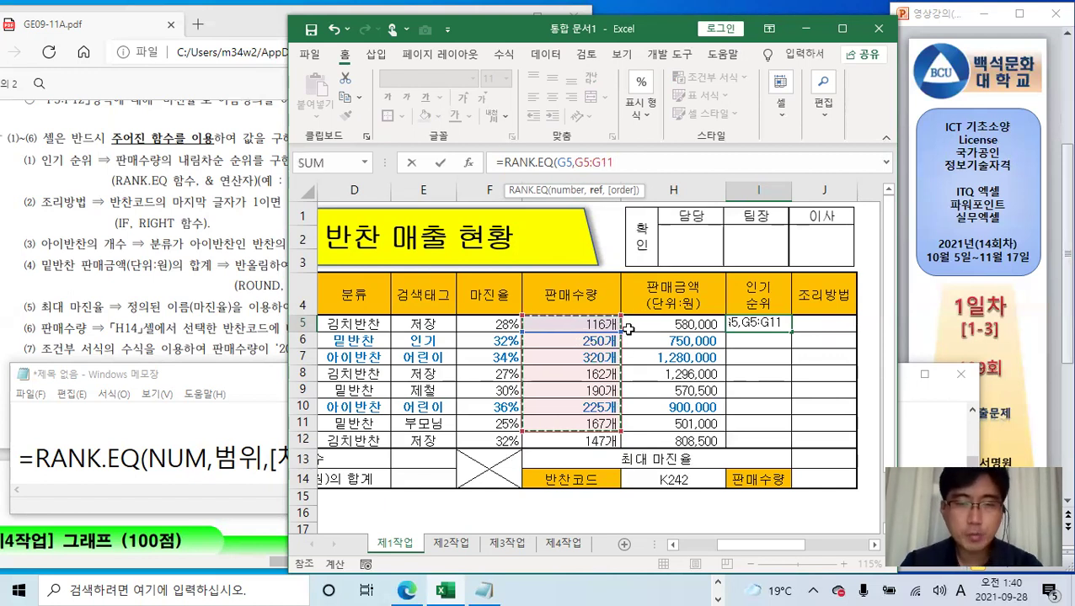
{"action": "left_click_drag", "start_coordinate": [594, 325], "coordinate": [594, 346]}
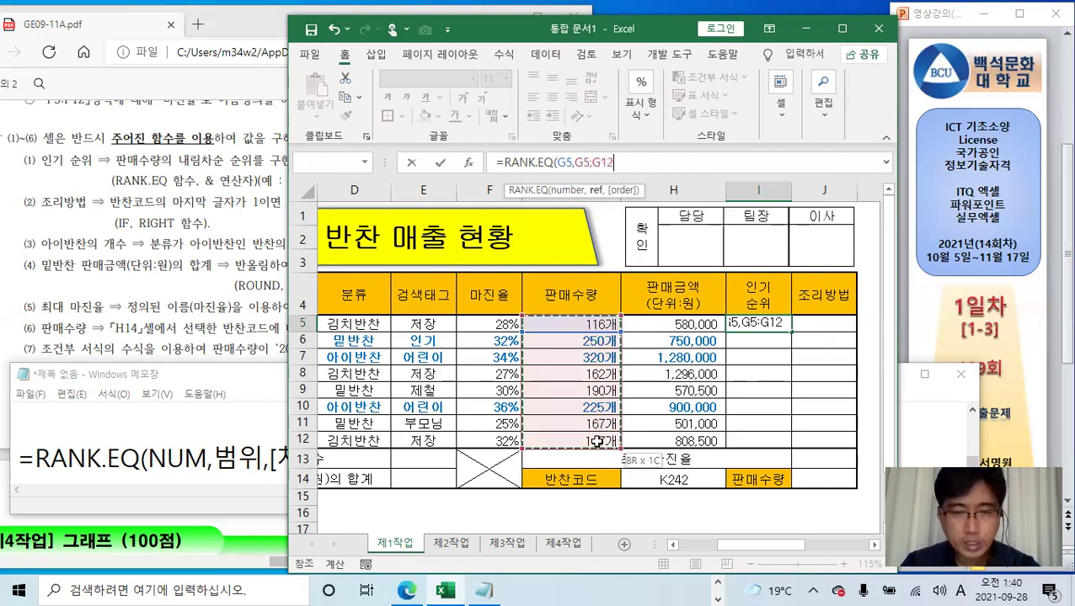
{"action": "left_click_drag", "start_coordinate": [596, 442], "coordinate": [596, 442]}
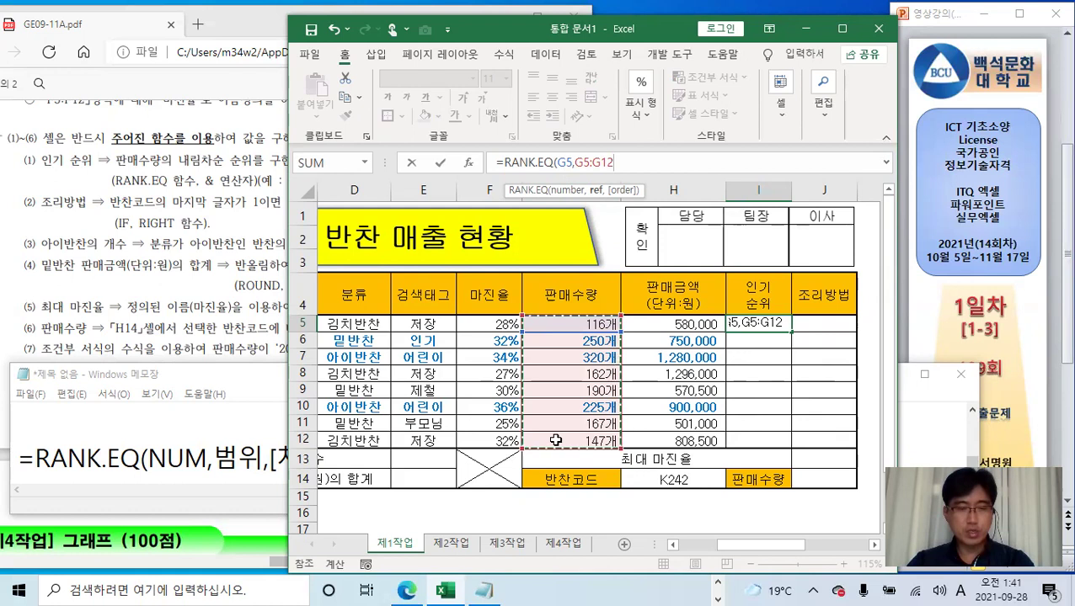
{"action": "key", "text": "F4"}
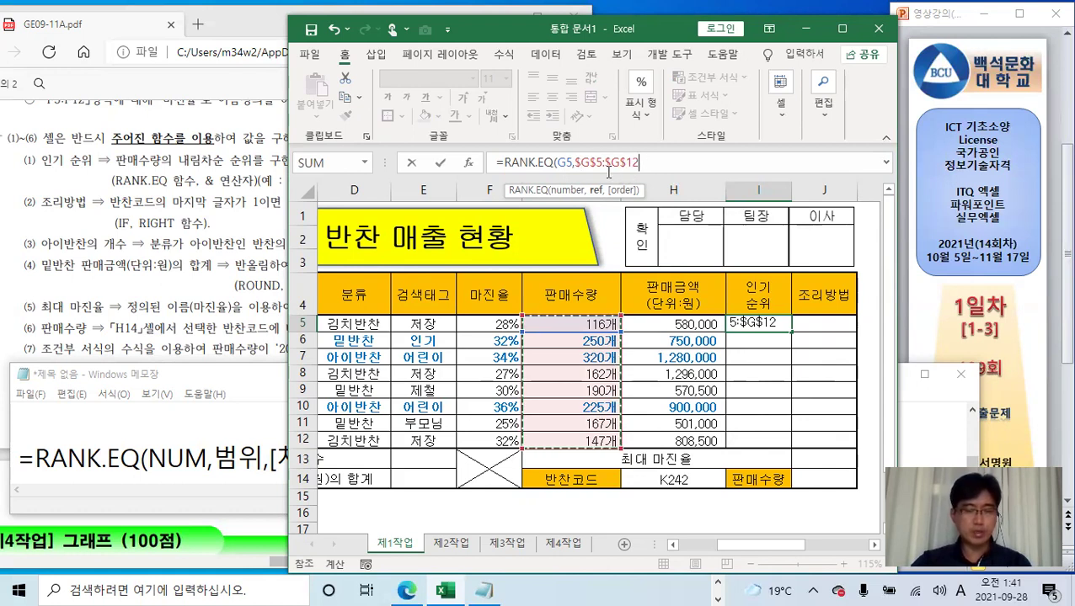
{"action": "type", "text": ","}
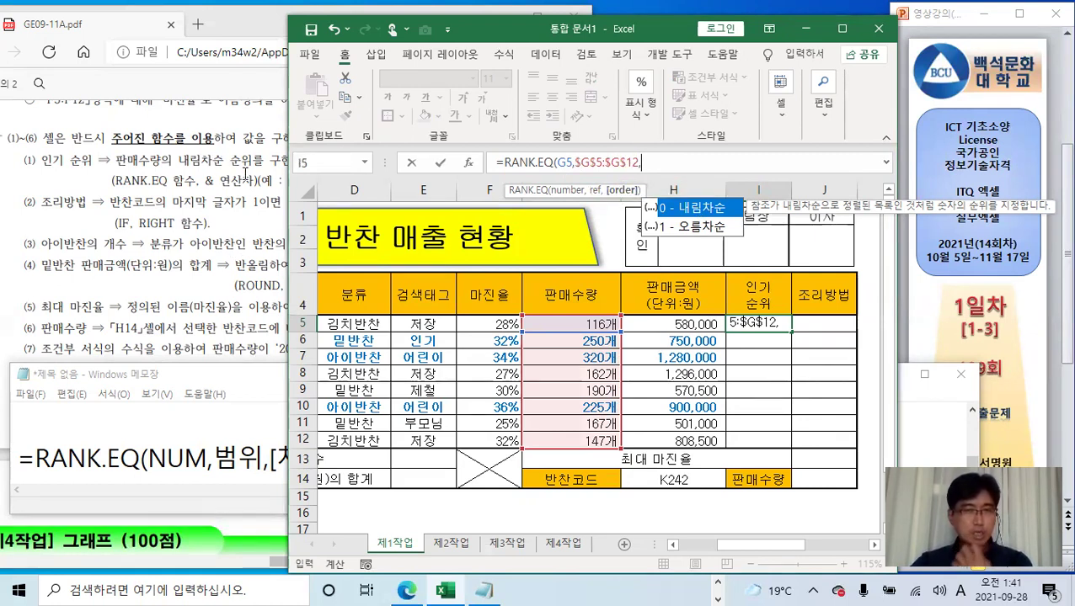
Complete the rank formula with descending order 0 and fill it from I5 down to I12
{"action": "double_click", "coordinate": [702, 210]}
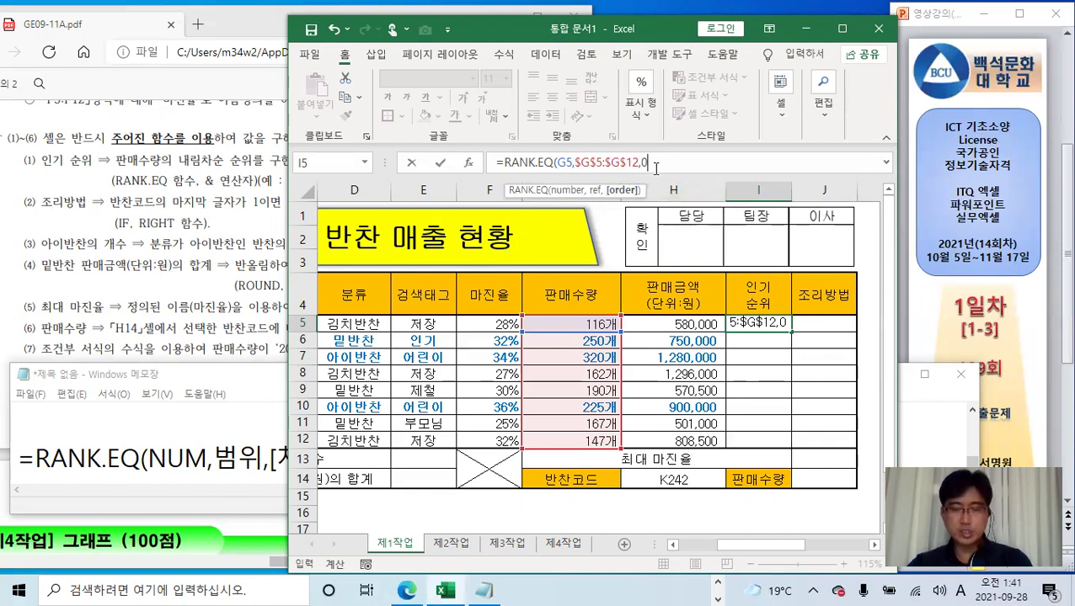
{"action": "type", "text": ")"}
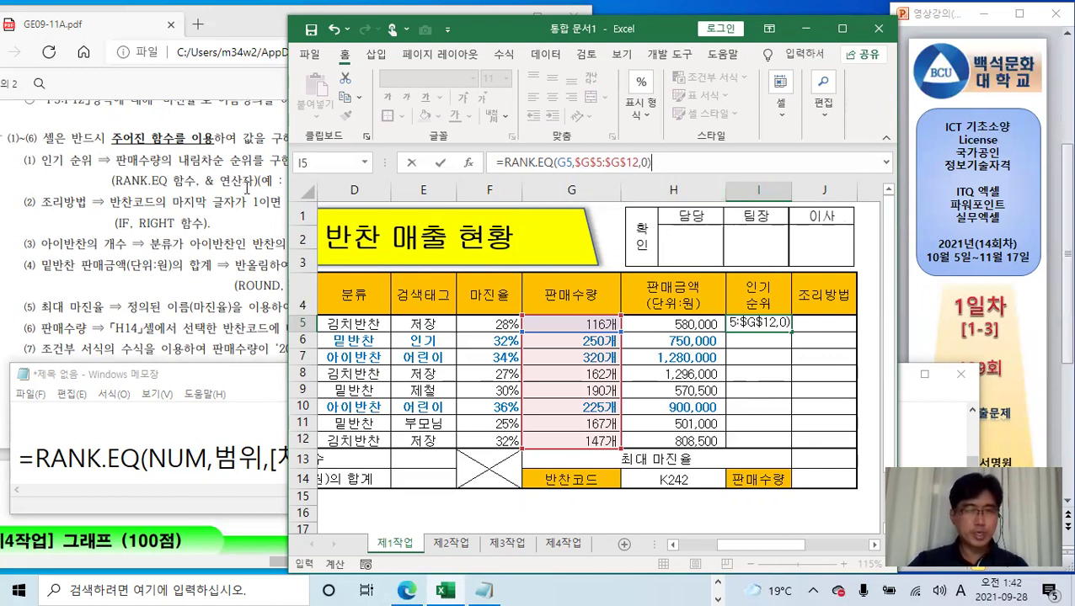
{"action": "left_click", "coordinate": [440, 166]}
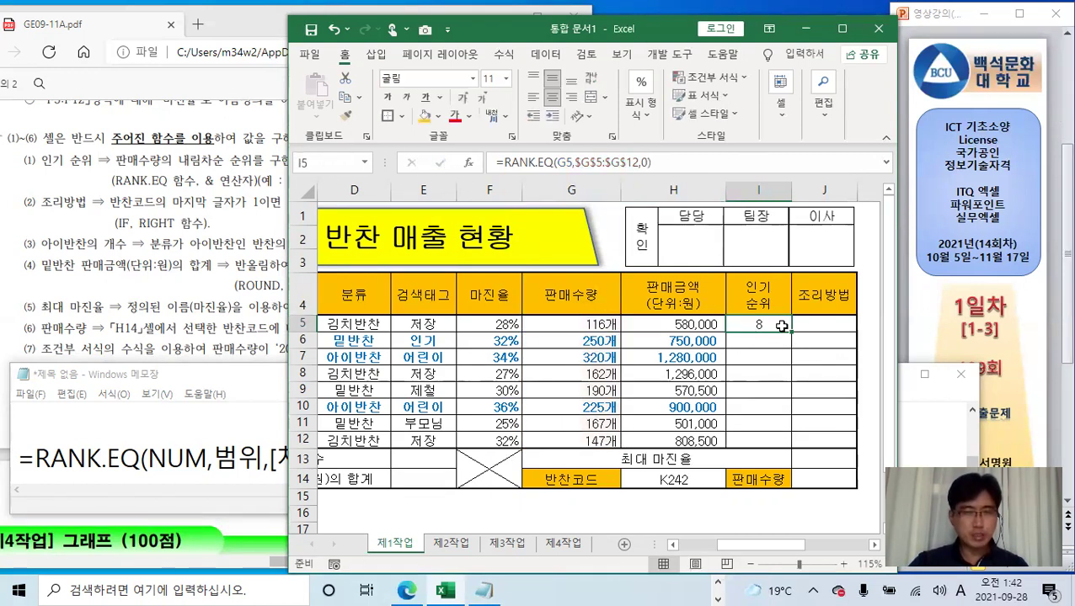
{"action": "left_click_drag", "start_coordinate": [792, 332], "coordinate": [792, 452]}
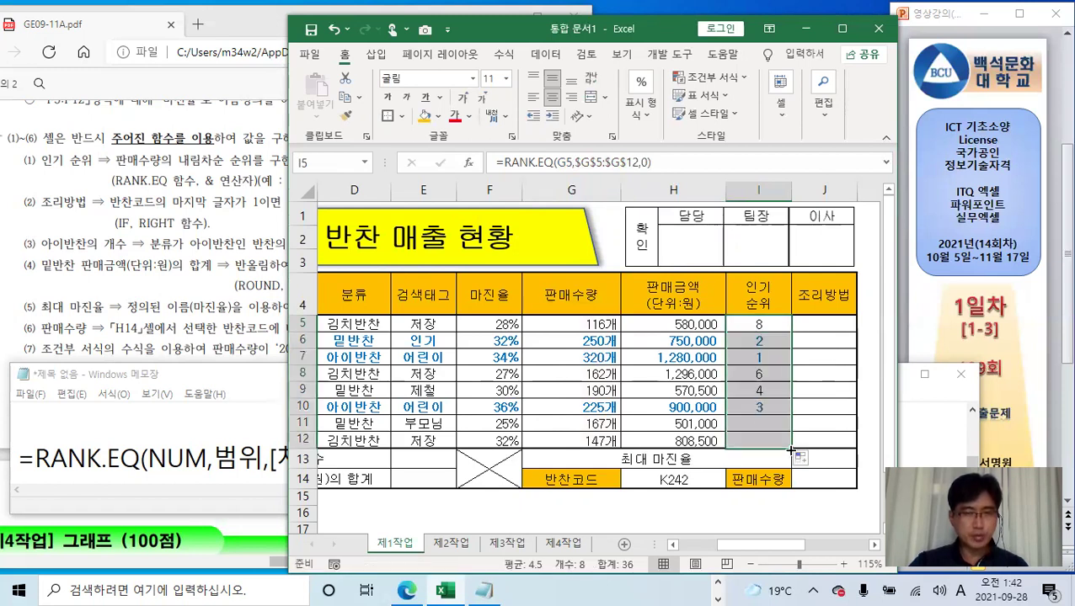
Change the reference range in I5's formula to the relative G5:G12 and fill it down to I12
{"action": "left_click", "coordinate": [758, 322]}
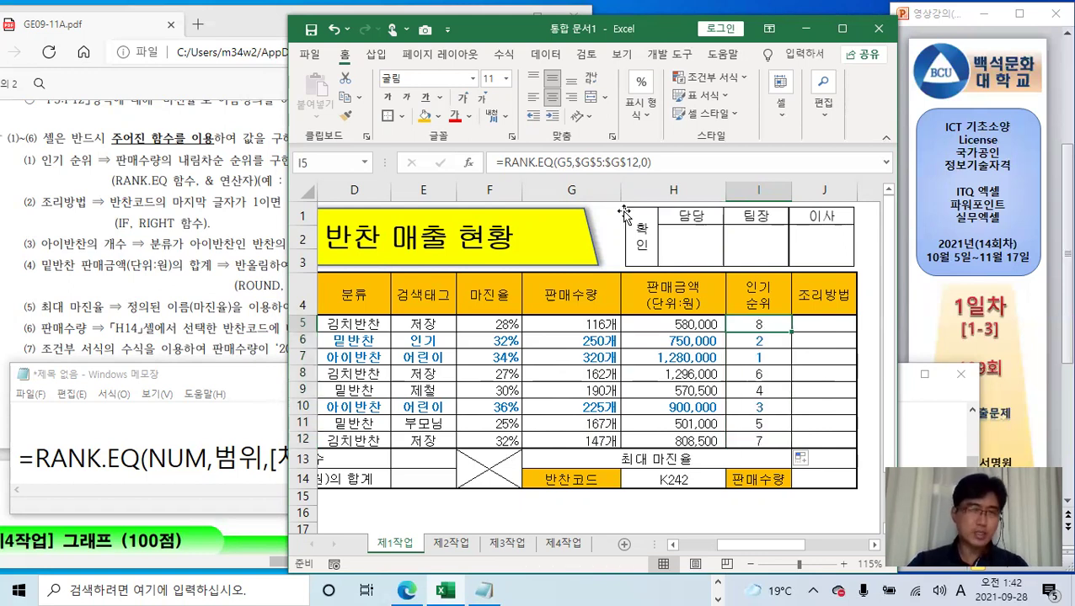
{"action": "left_click_drag", "start_coordinate": [628, 163], "coordinate": [574, 161]}
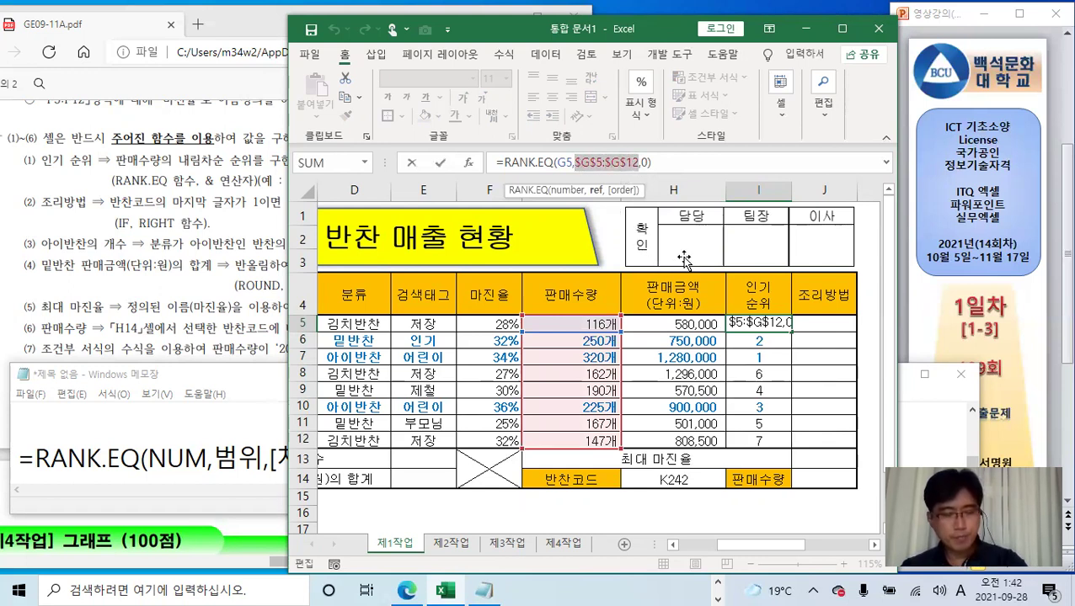
{"action": "key", "text": "F4"}
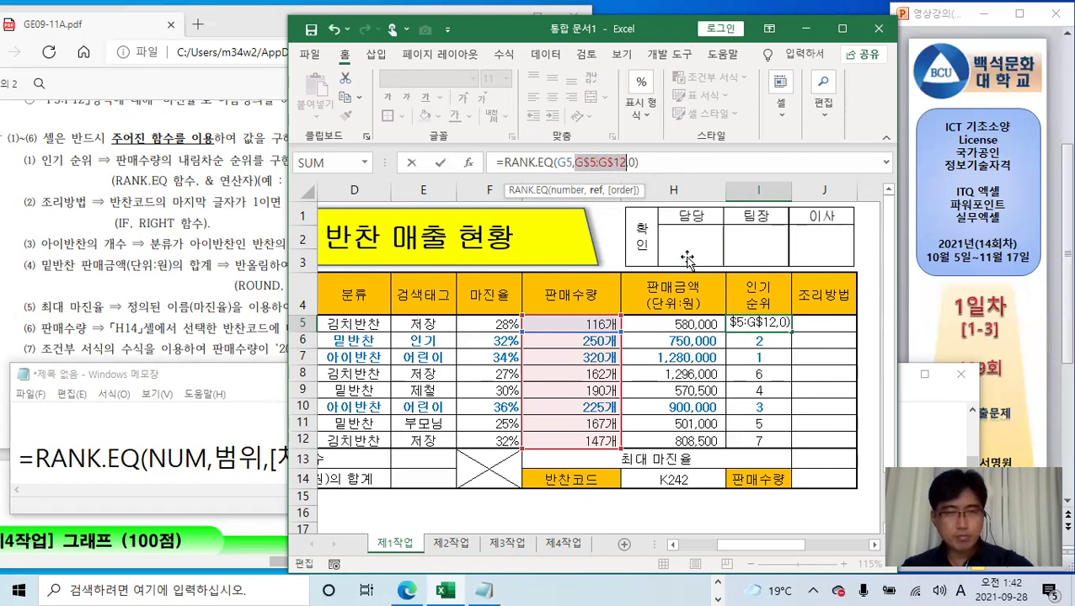
{"action": "key", "text": "F4"}
{"action": "key", "text": "F4"}
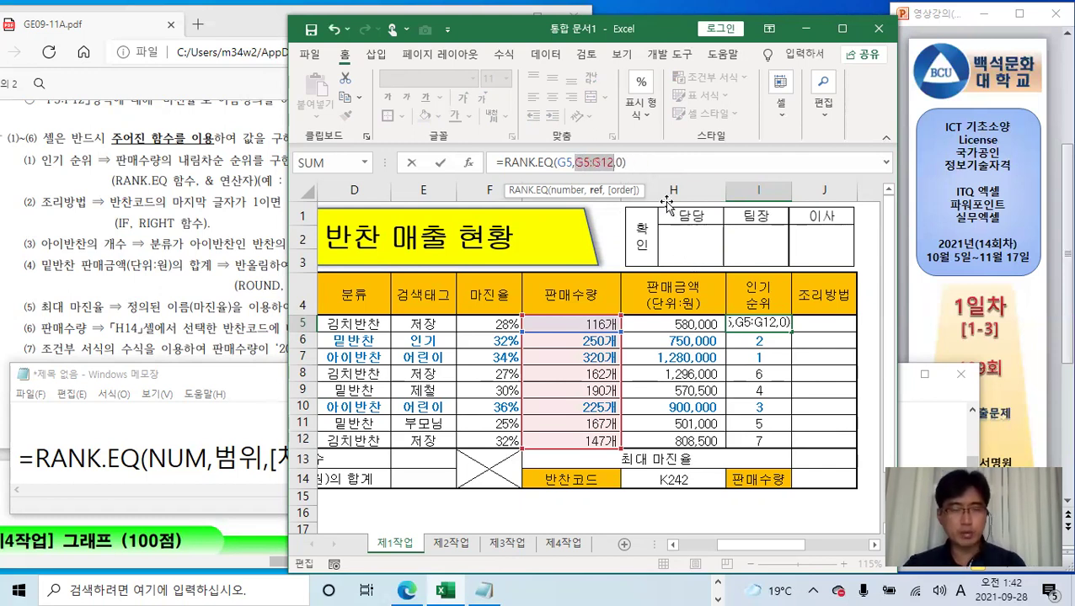
{"action": "left_click", "coordinate": [645, 163]}
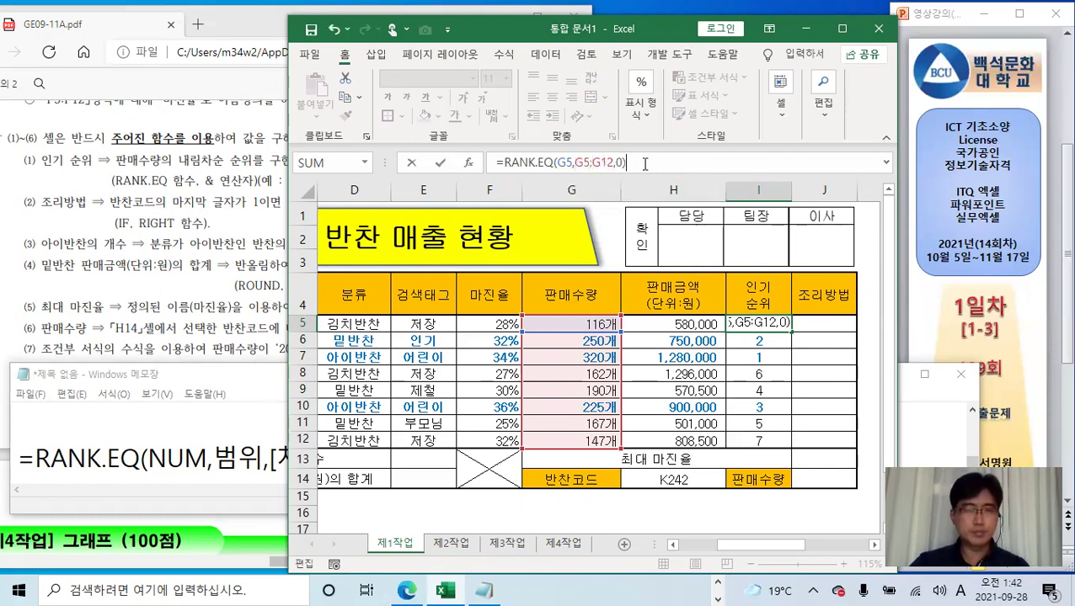
{"action": "left_click", "coordinate": [438, 165]}
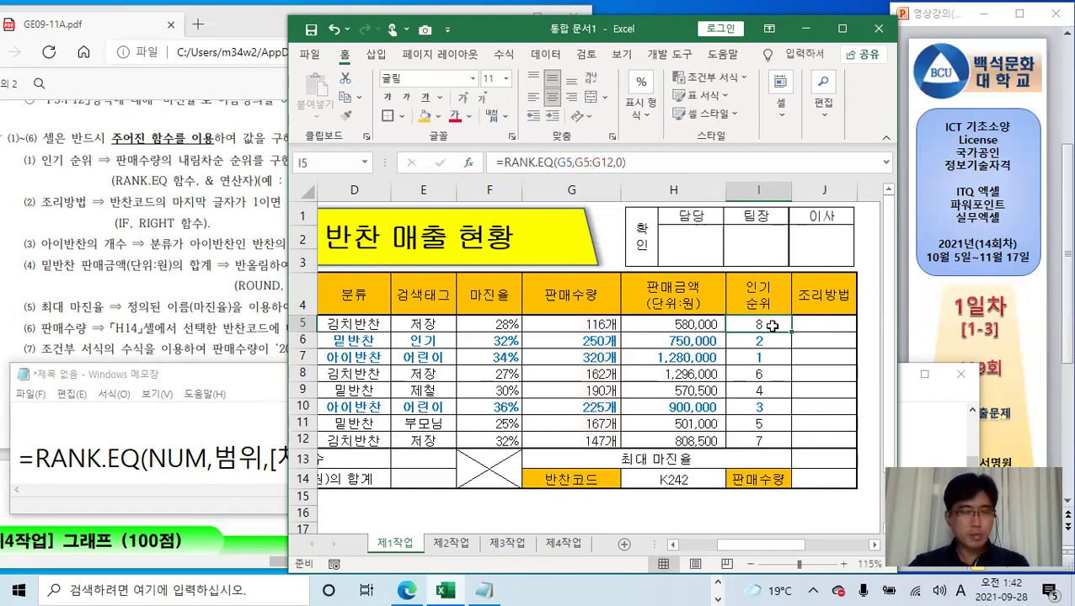
{"action": "left_click_drag", "start_coordinate": [790, 331], "coordinate": [788, 447]}
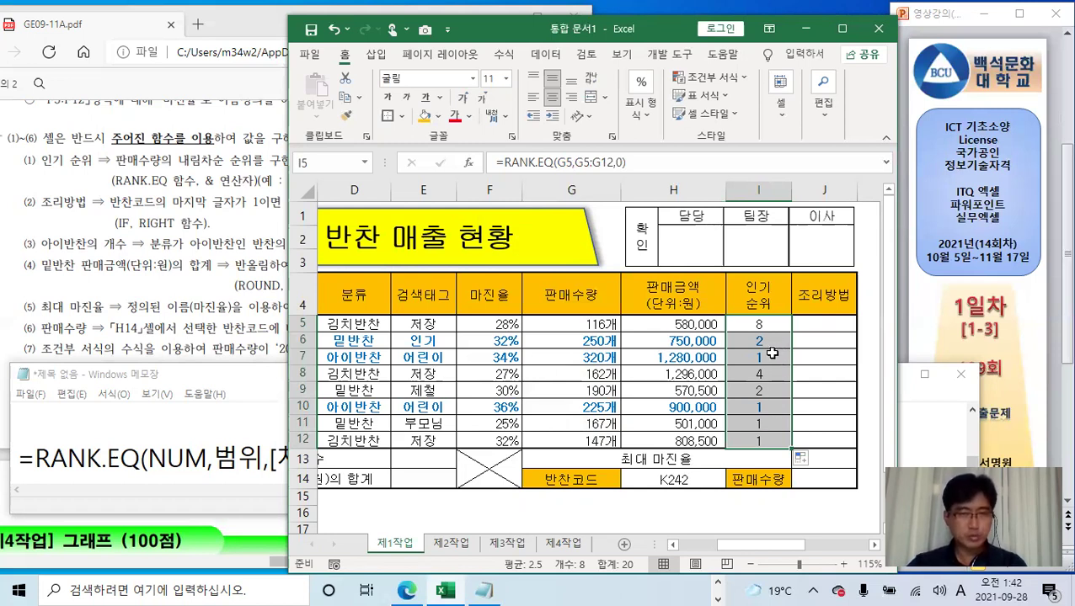
Inspect the copied formula in I12 and the cell range it references, leaving the formula as it is
{"action": "left_click", "coordinate": [768, 439]}
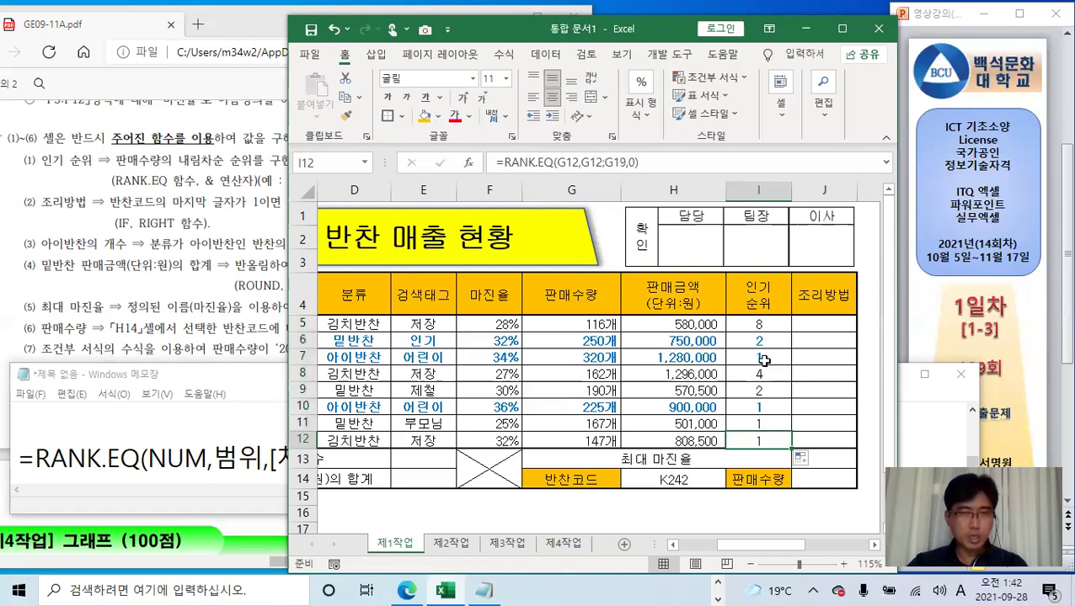
{"action": "left_click", "coordinate": [654, 161]}
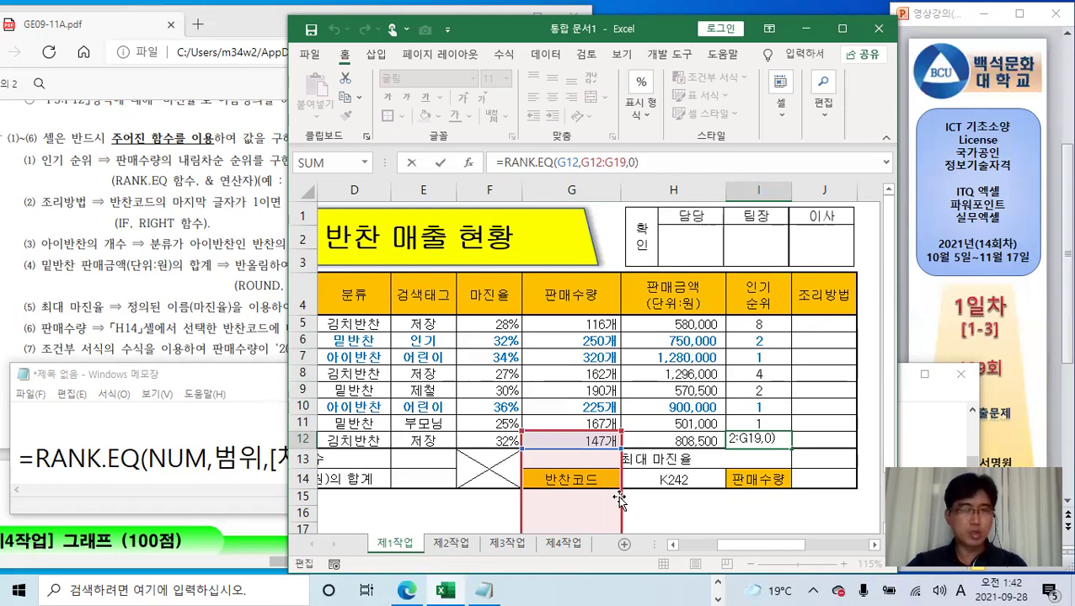
{"action": "scroll", "coordinate": [619, 500], "scroll_direction": "down", "scroll_amount": 2}
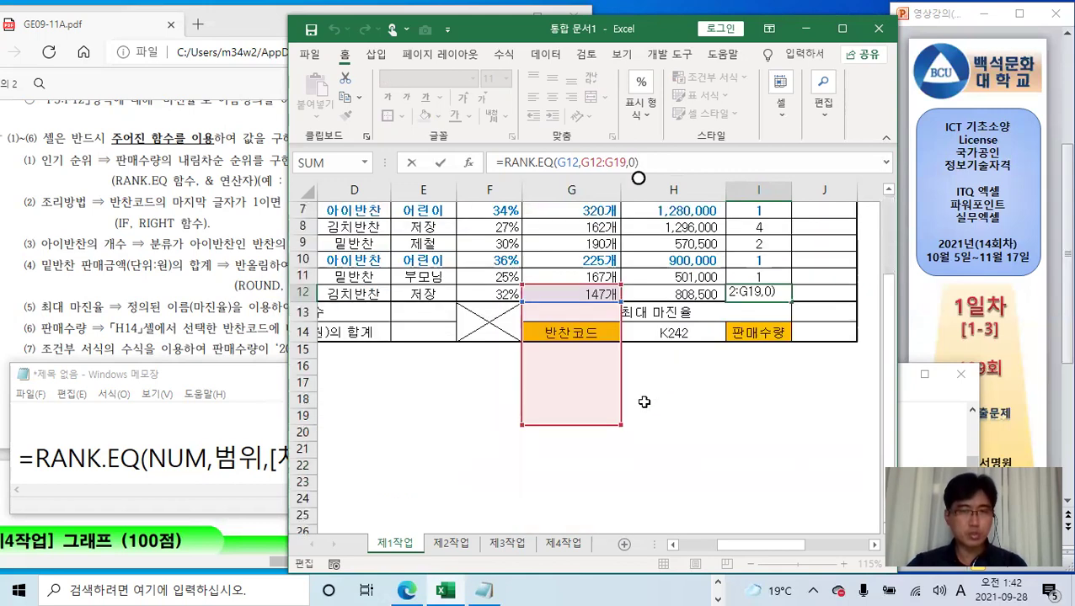
{"action": "scroll", "coordinate": [620, 387], "scroll_direction": "up", "scroll_amount": 1}
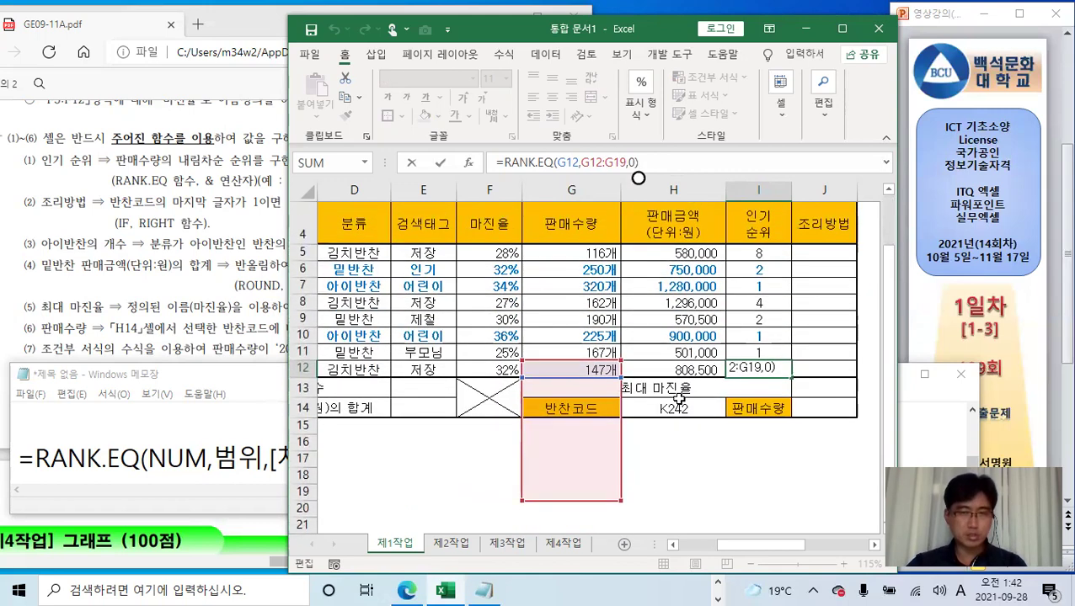
{"action": "type", "text": ")"}
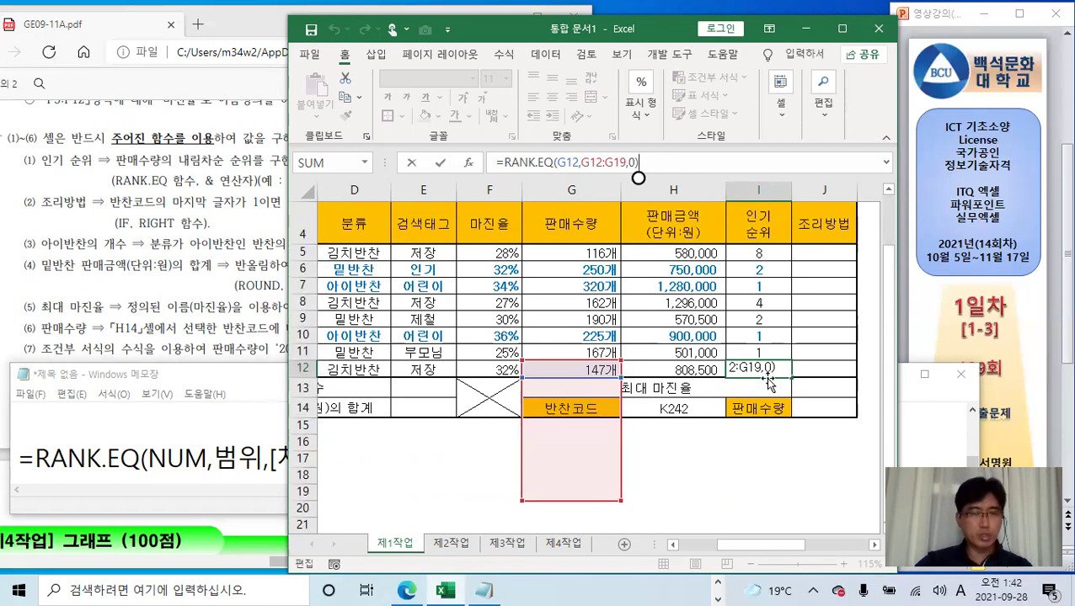
{"action": "left_click", "coordinate": [439, 163]}
Try making only the G12 end of the reference range in I5's rank formula absolute, and undo it
{"action": "left_click", "coordinate": [764, 251]}
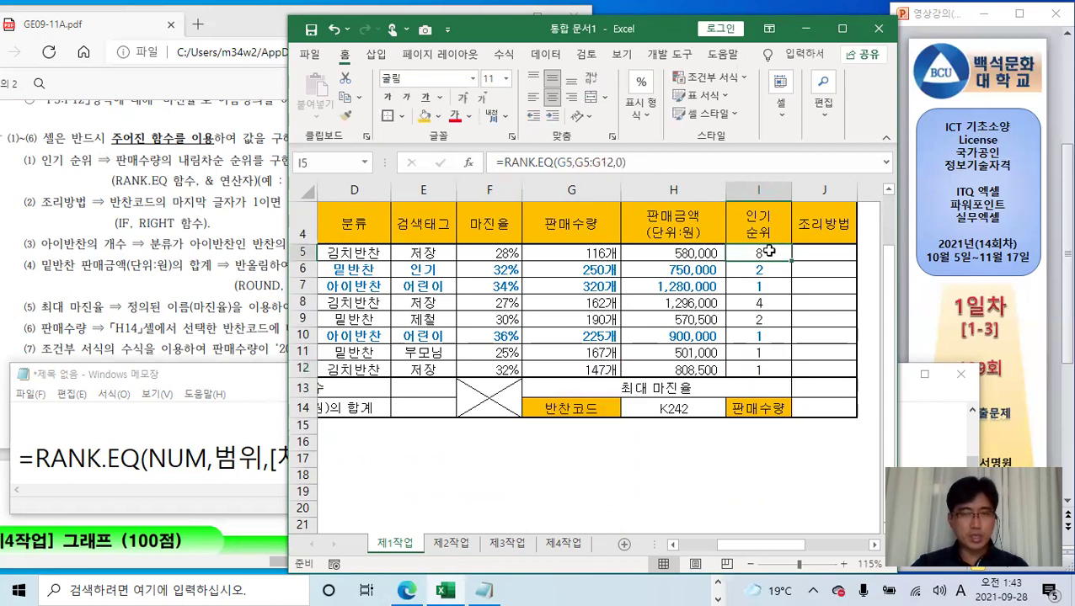
{"action": "left_click", "coordinate": [592, 162]}
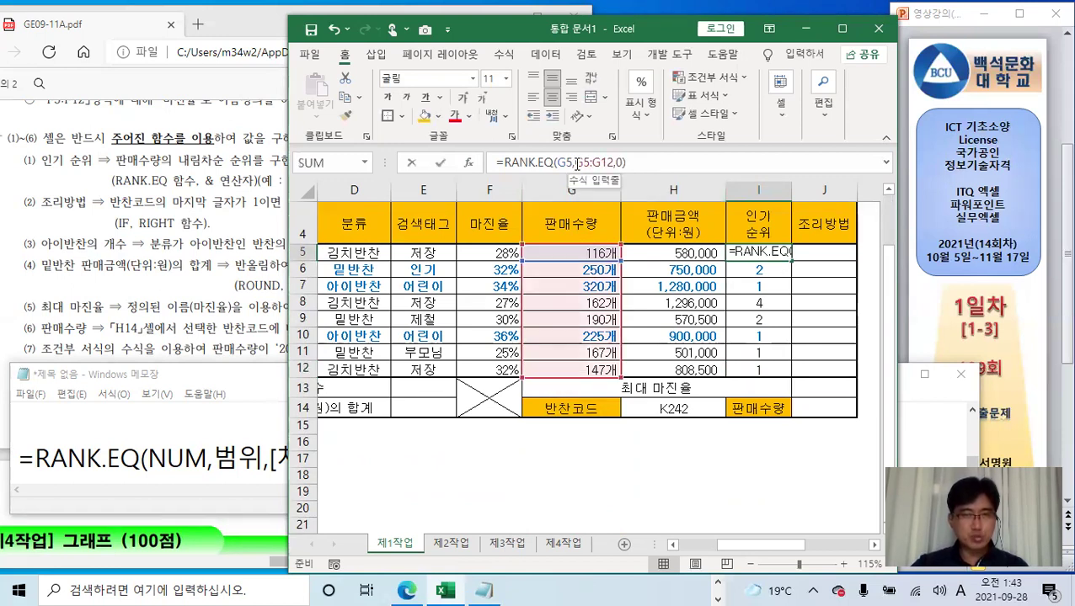
{"action": "left_click_drag", "start_coordinate": [592, 163], "coordinate": [614, 163]}
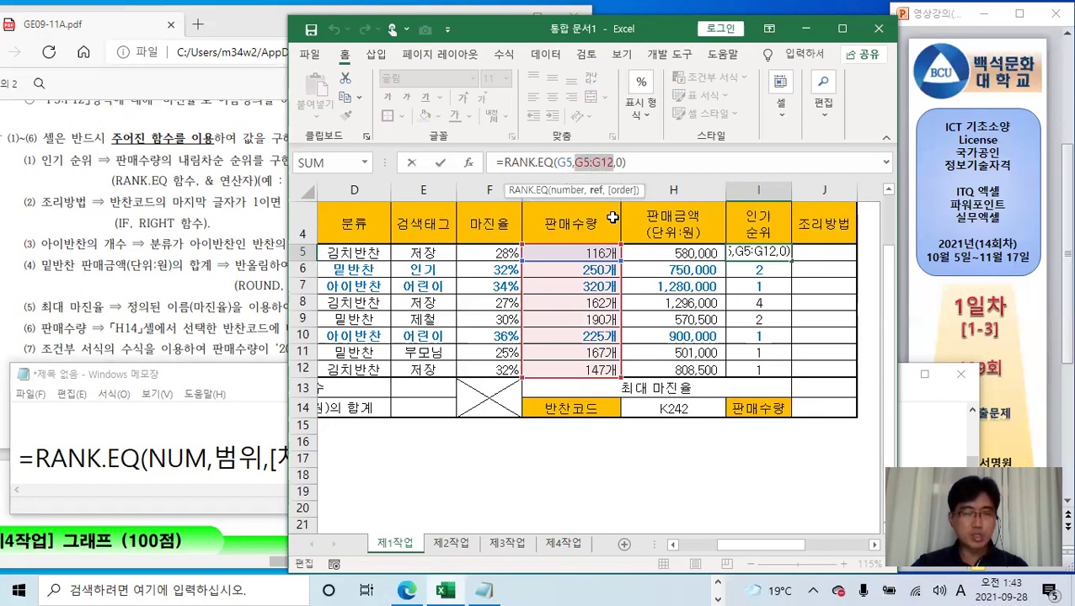
{"action": "left_click", "coordinate": [616, 162]}
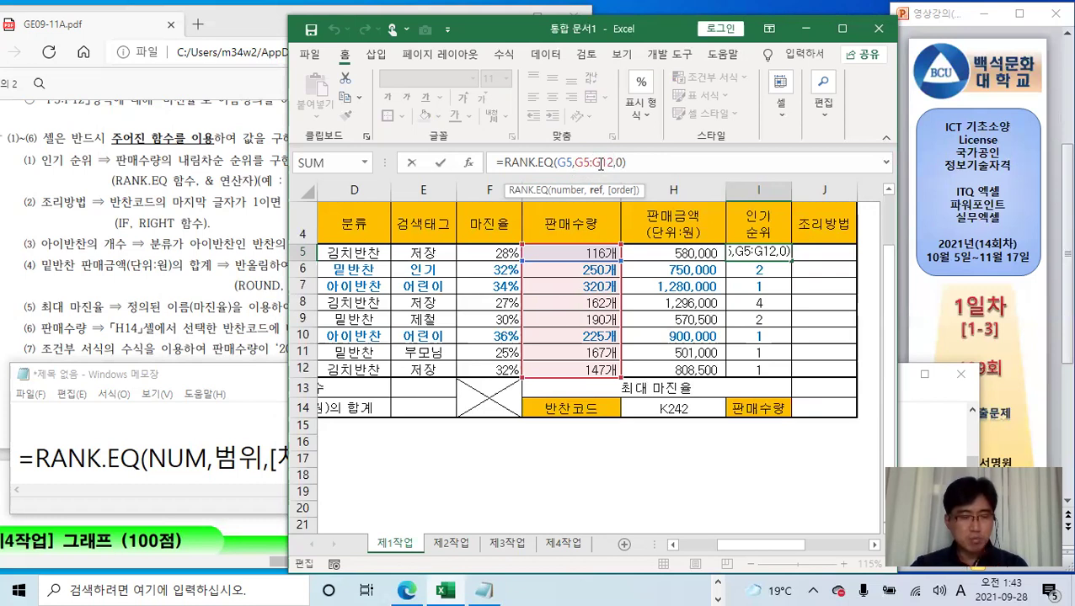
{"action": "left_click_drag", "start_coordinate": [612, 163], "coordinate": [592, 163]}
{"action": "key", "text": "F4"}
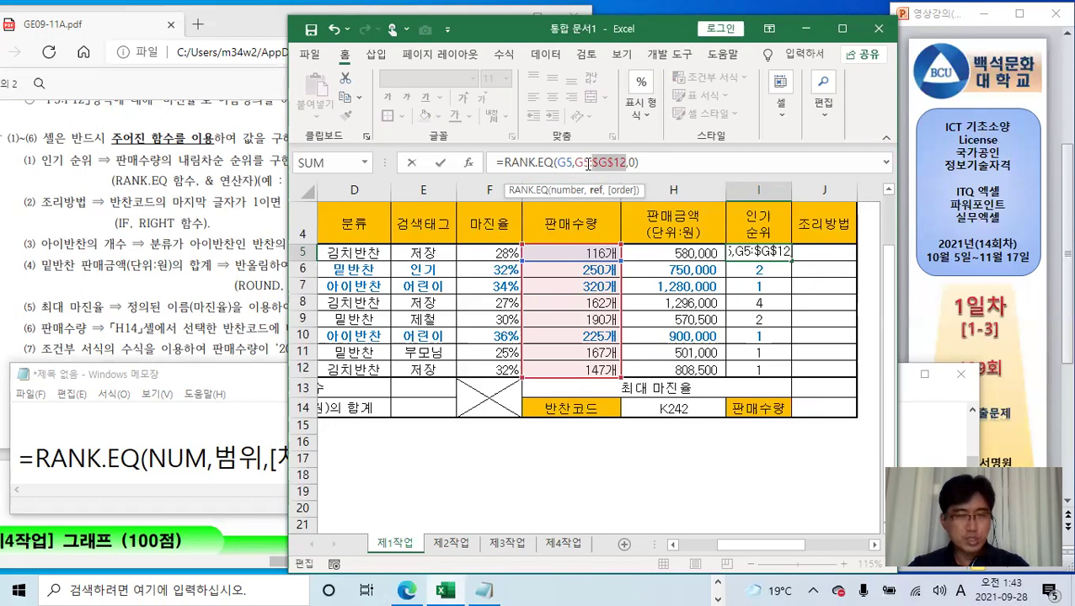
{"action": "key", "text": "ctrl+z"}
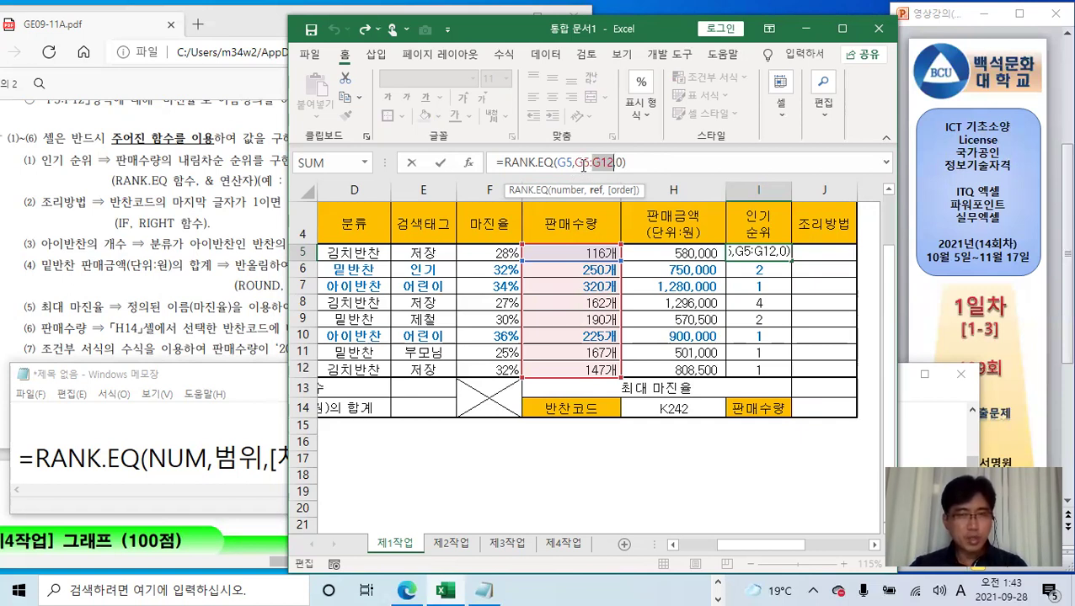
Make the whole reference range absolute as $G$5:$G$12, and delete it from I5's formula together with the order argument
{"action": "left_click_drag", "start_coordinate": [576, 161], "coordinate": [616, 163]}
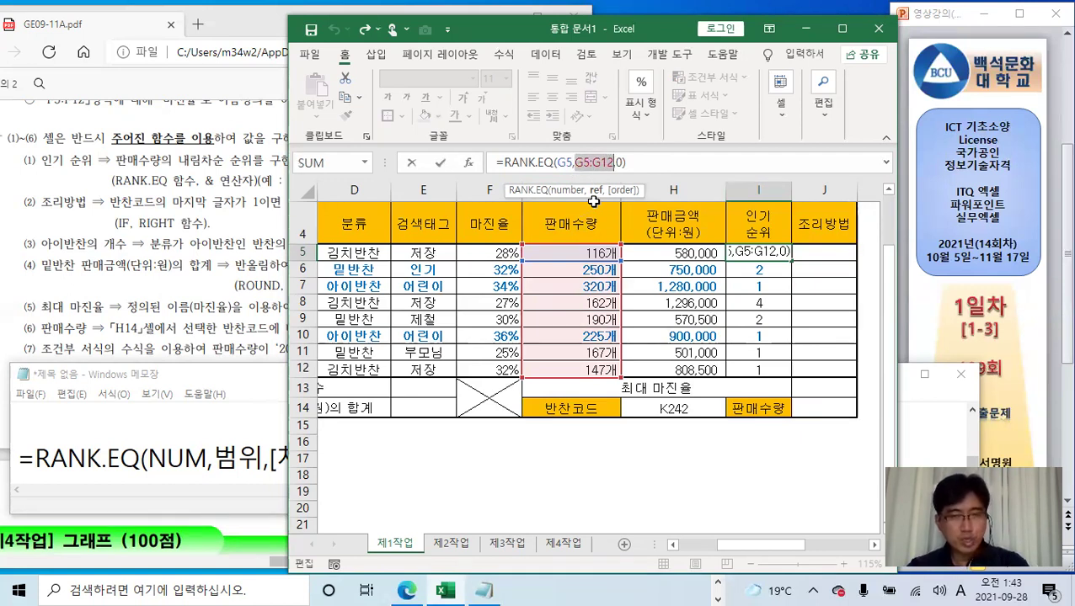
{"action": "key", "text": "F4"}
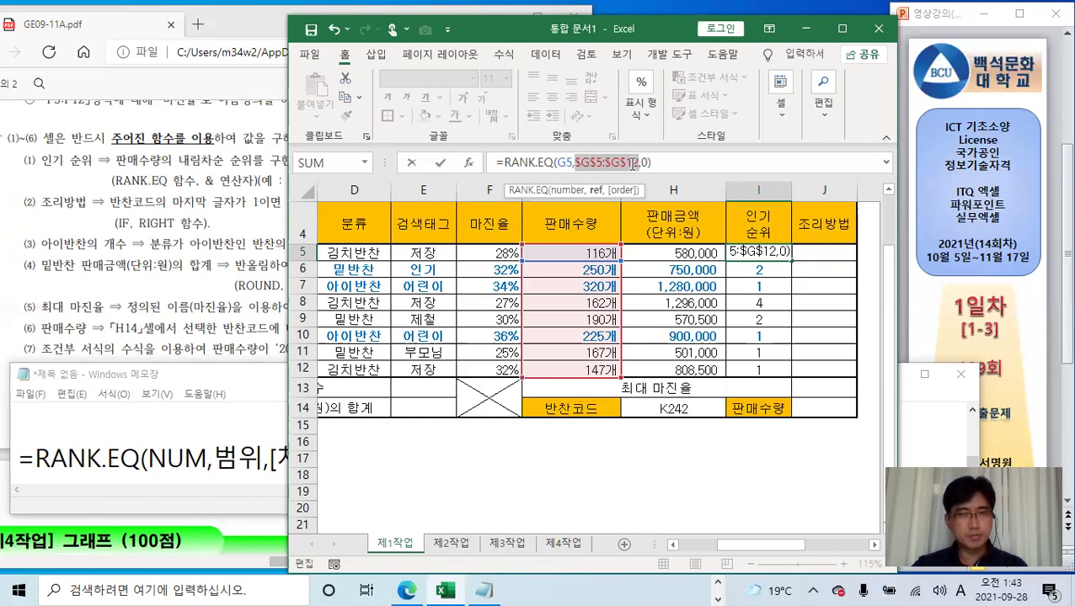
{"action": "left_click_drag", "start_coordinate": [633, 164], "coordinate": [666, 158]}
{"action": "key", "text": "BackSpace"}
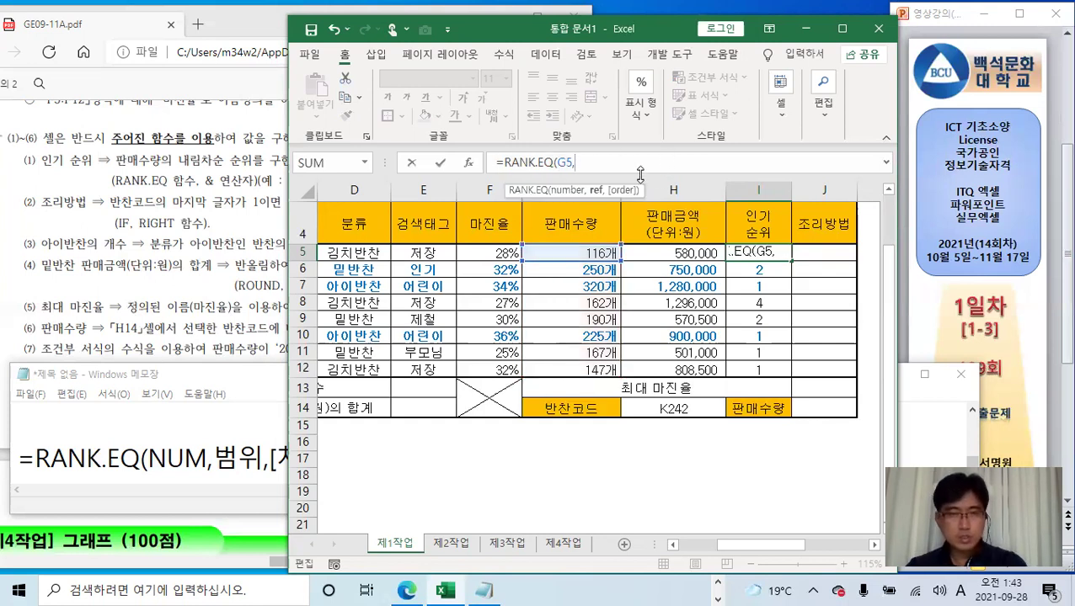
Re-enter the sales quantity range G5:G12 as I5's relative reference and complete the formula with descending order 0
{"action": "left_click_drag", "start_coordinate": [597, 254], "coordinate": [575, 371]}
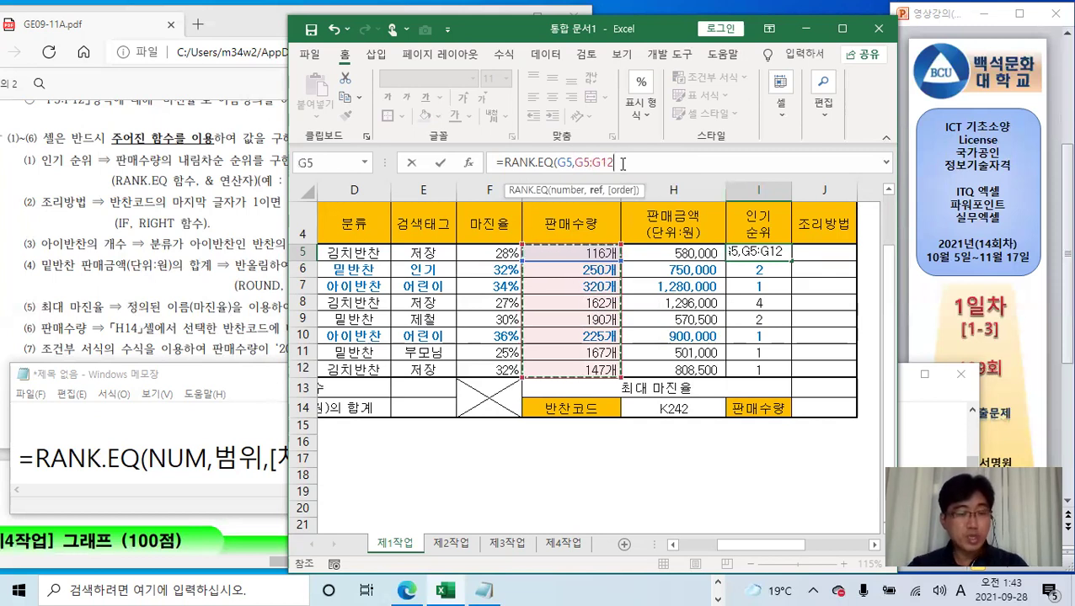
{"action": "key", "text": "F4"}
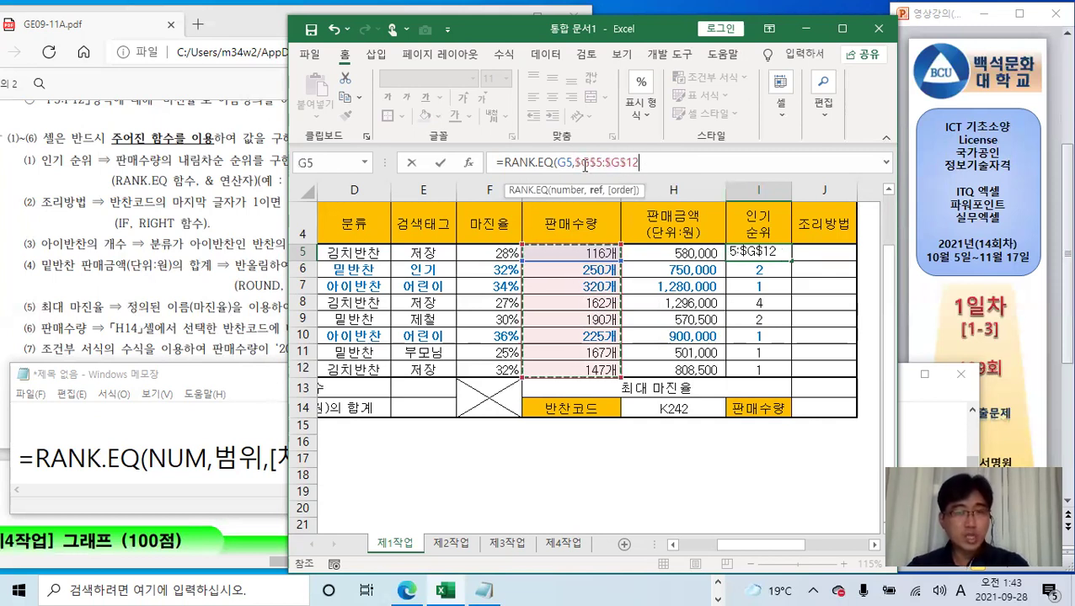
{"action": "key", "text": "ctrl+z"}
{"action": "left_click", "coordinate": [638, 160]}
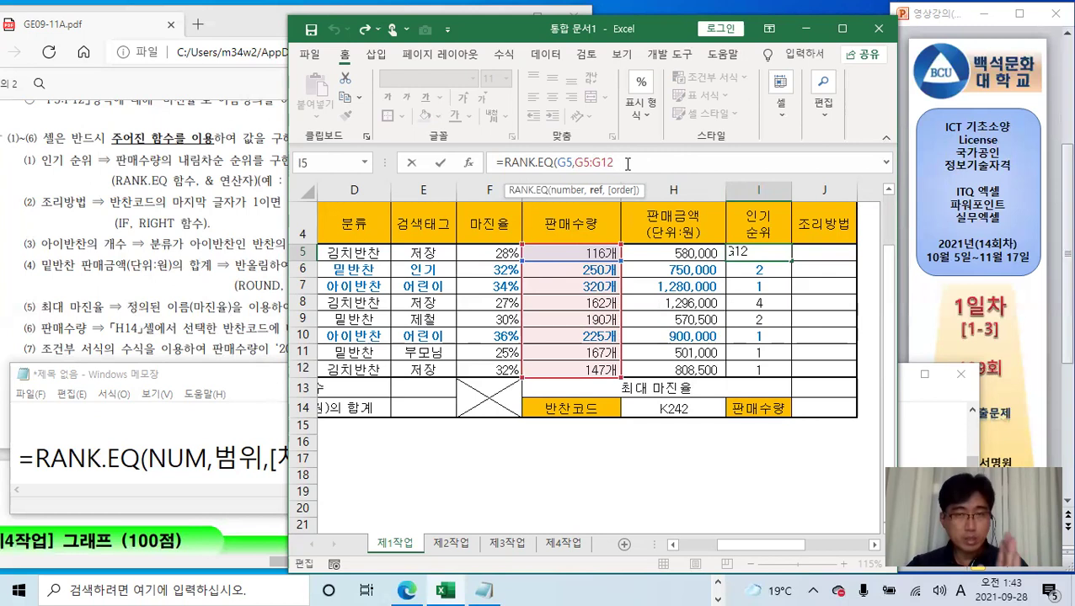
{"action": "type", "text": ","}
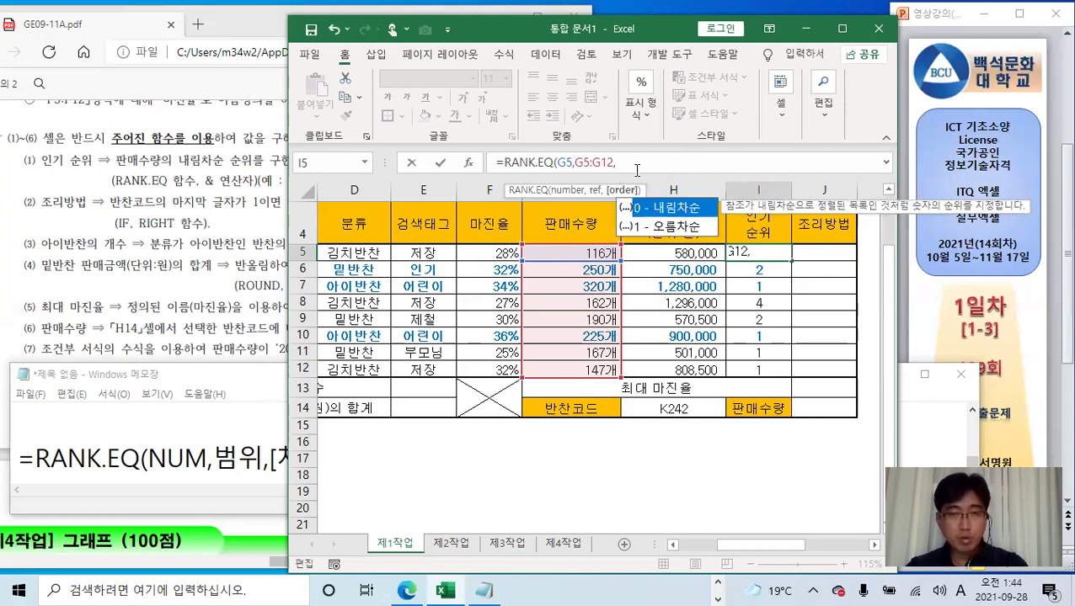
{"action": "type", "text": "0)"}
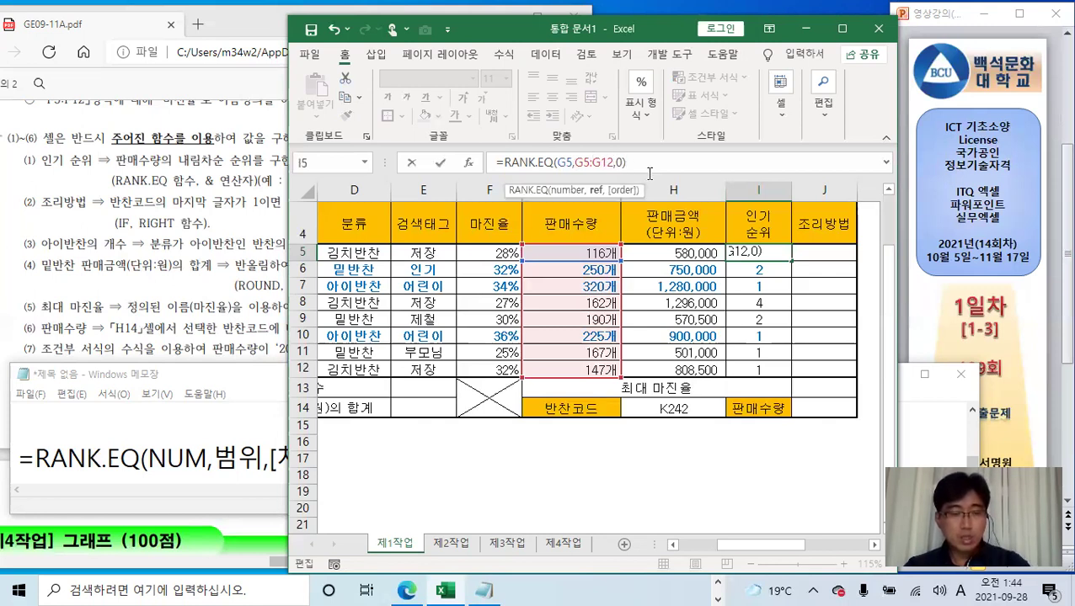
Make both ends of the range in I5's formula absolute as $G$5:$G$12 and fill the formula down to I12
{"action": "left_click", "coordinate": [612, 168]}
{"action": "key", "text": "F4"}
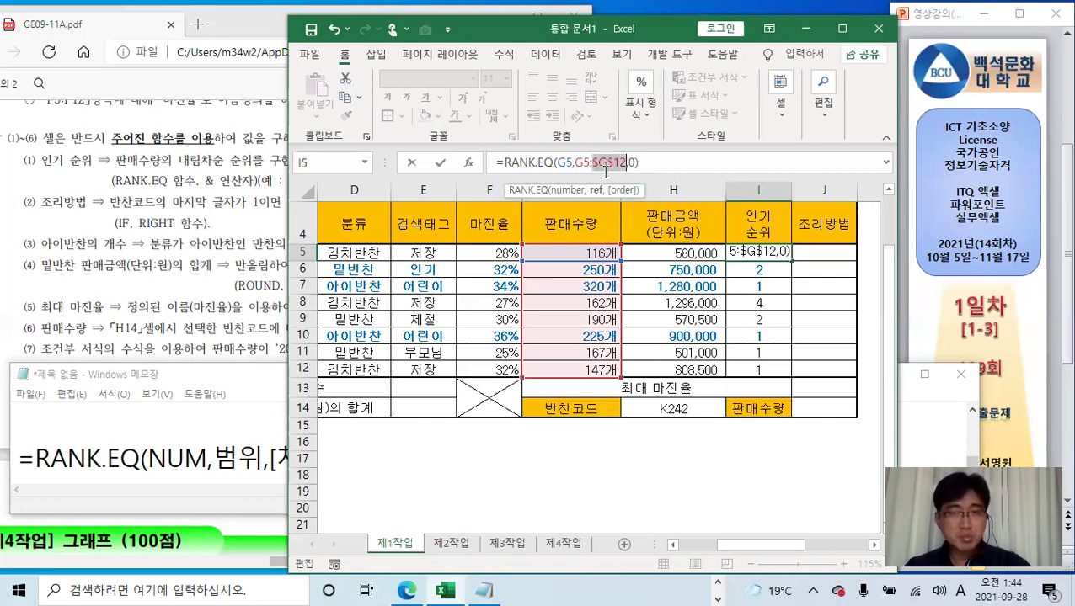
{"action": "left_click", "coordinate": [589, 167]}
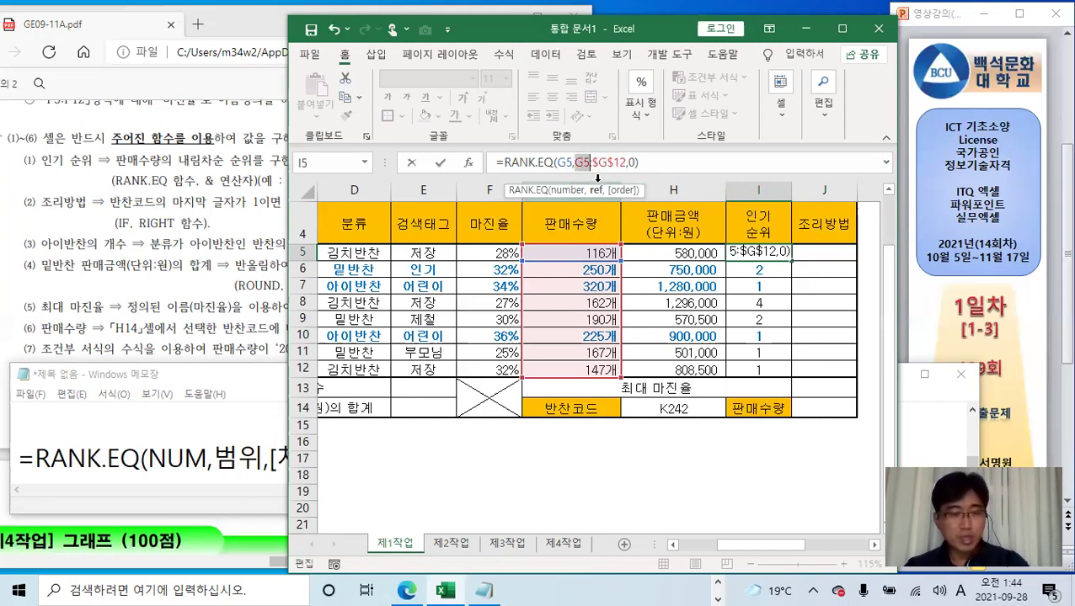
{"action": "key", "text": "F4"}
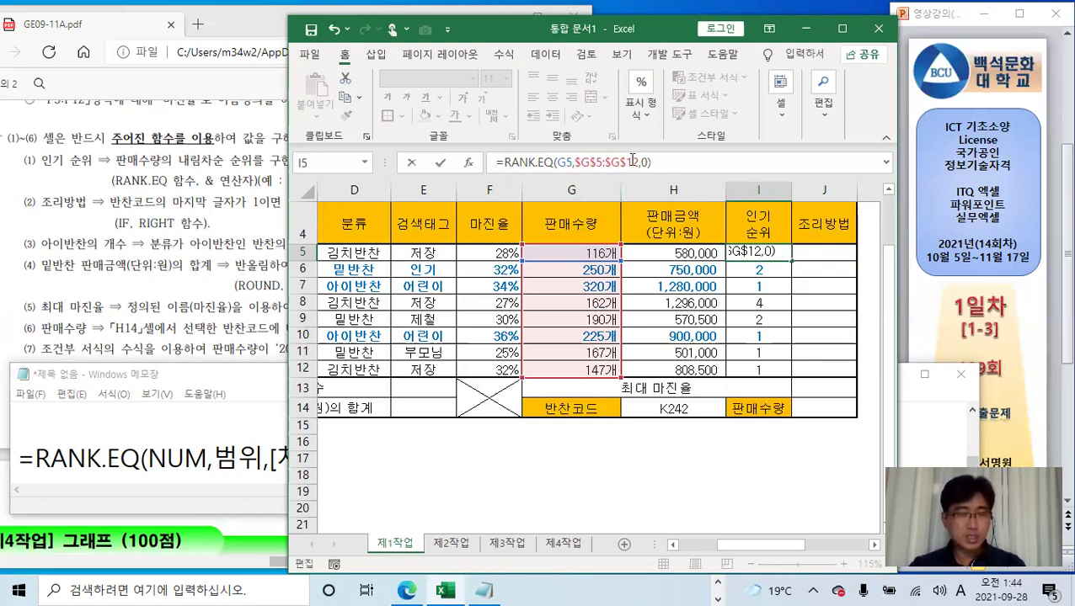
{"action": "left_click", "coordinate": [442, 165]}
{"action": "left_click_drag", "start_coordinate": [792, 261], "coordinate": [781, 368]}
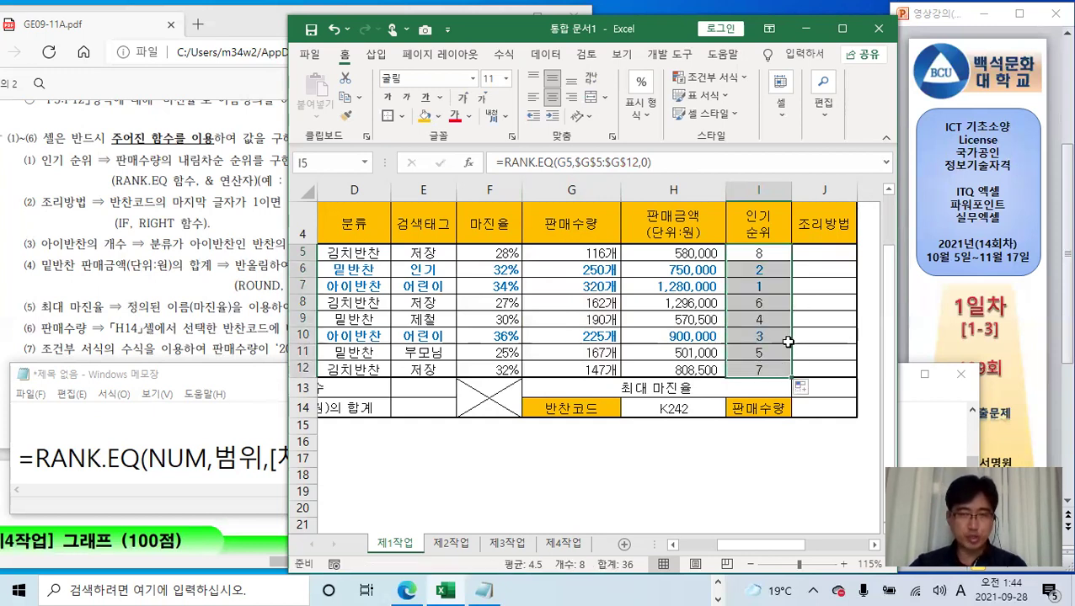
Append &"위" to I5's rank formula as the PDF task requires and fill it down to I12
{"action": "left_click", "coordinate": [274, 292]}
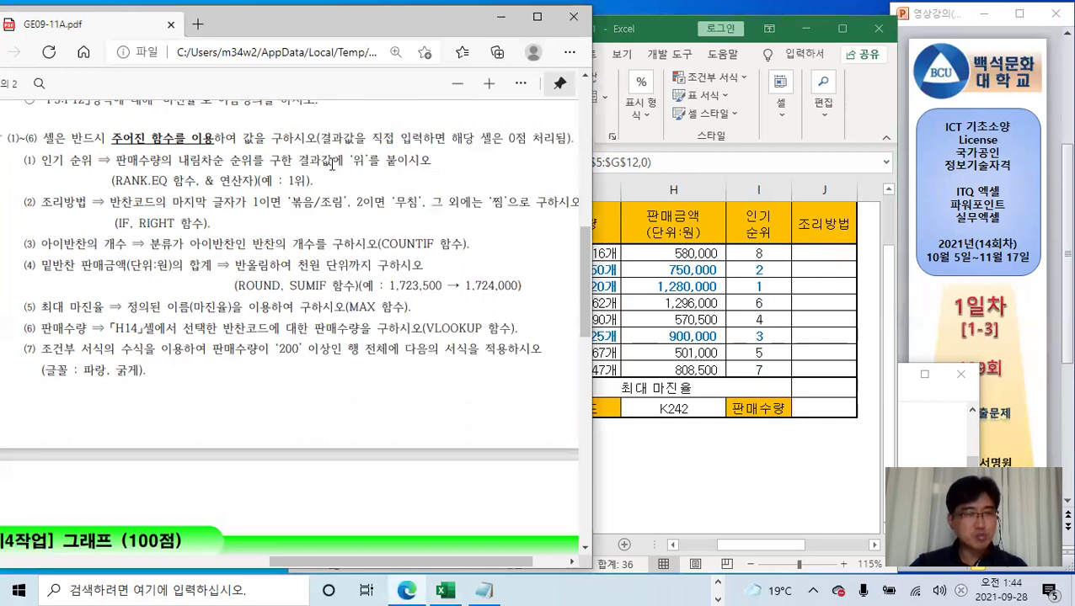
{"action": "left_click", "coordinate": [751, 251]}
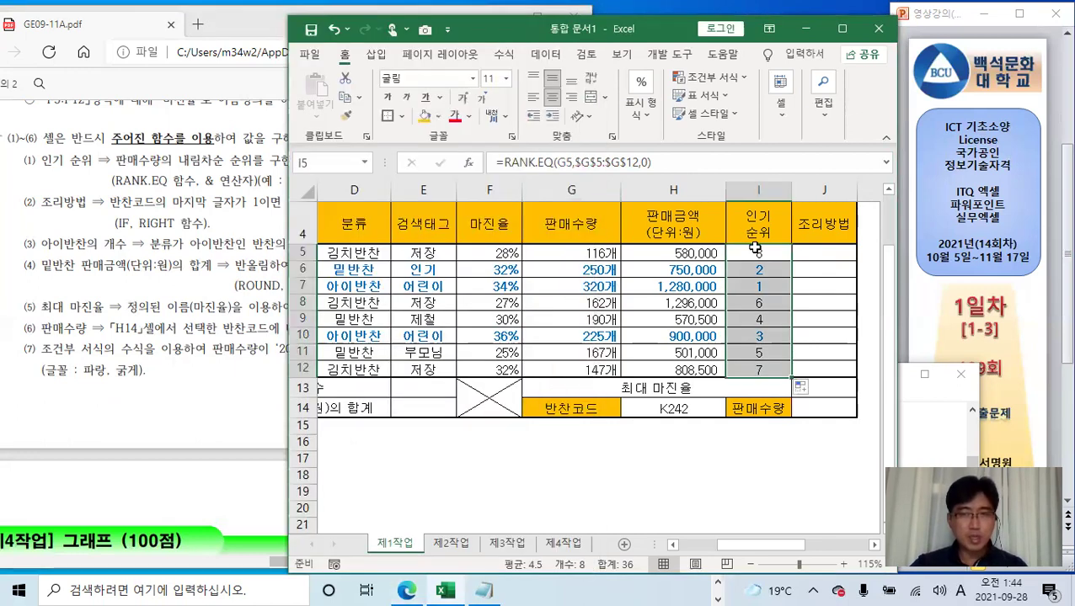
{"action": "left_click", "coordinate": [543, 160]}
{"action": "left_click_drag", "start_coordinate": [504, 162], "coordinate": [662, 162]}
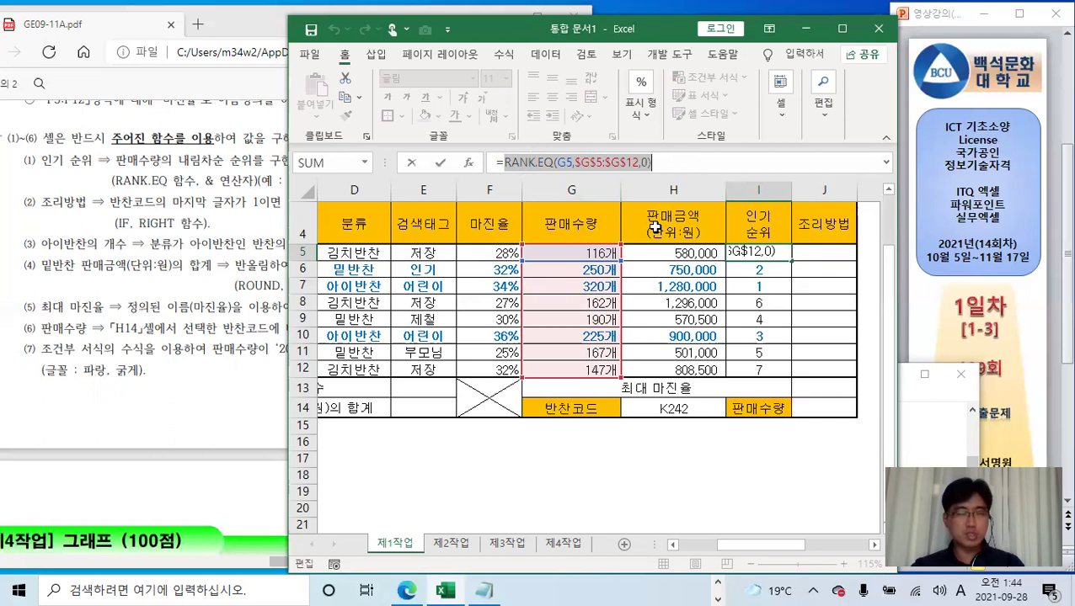
{"action": "left_click", "coordinate": [665, 160]}
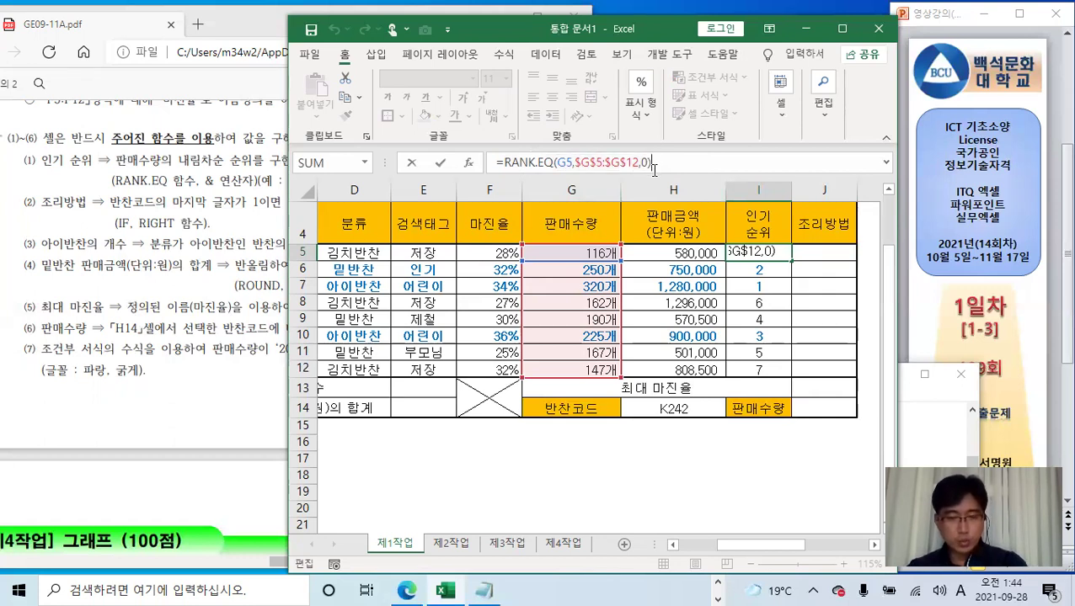
{"action": "type", "text": "&\""}
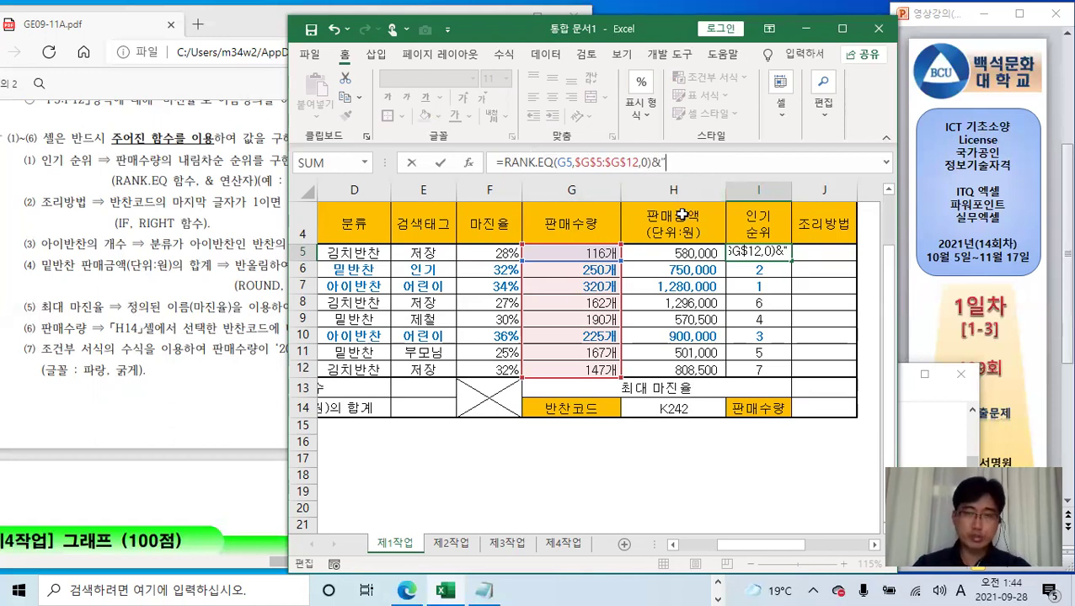
{"action": "type", "text": "dn"}
{"action": "key", "text": "BackSpace"}
{"action": "key", "text": "BackSpace"}
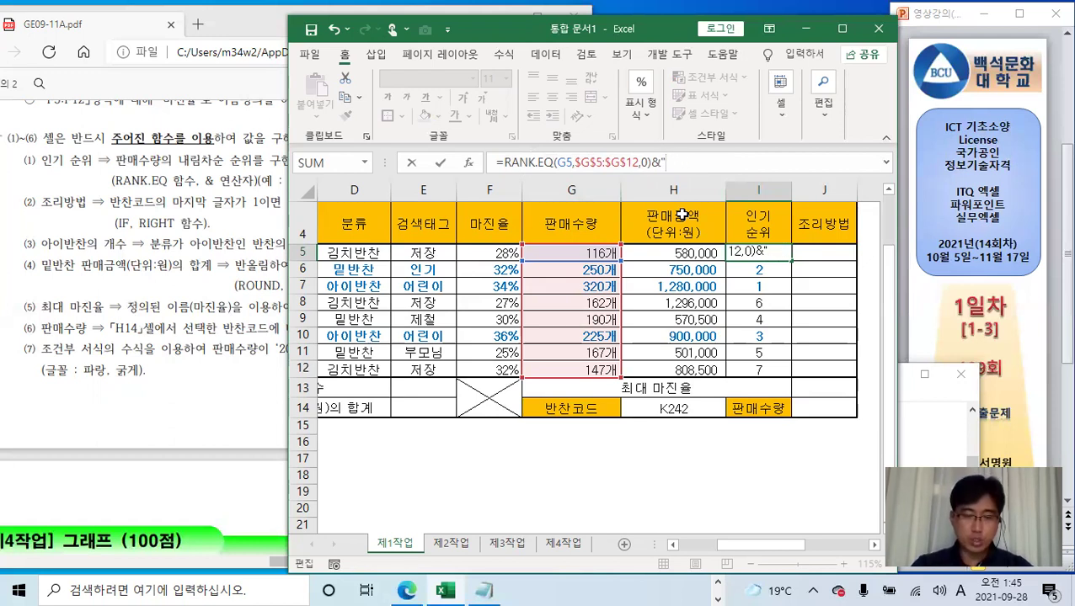
{"action": "type", "text": "위\""}
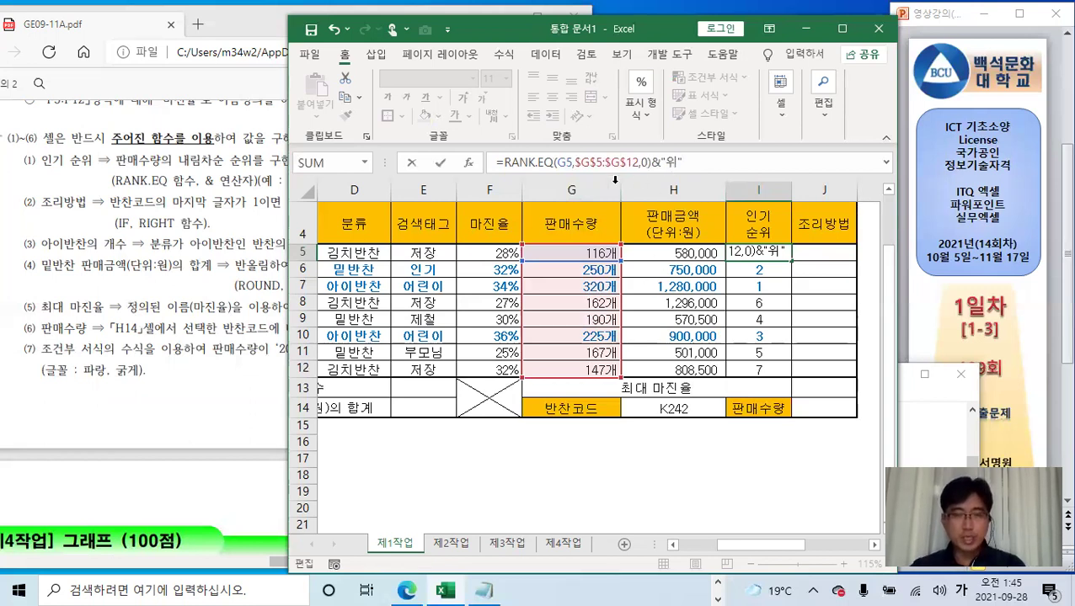
{"action": "left_click", "coordinate": [440, 163]}
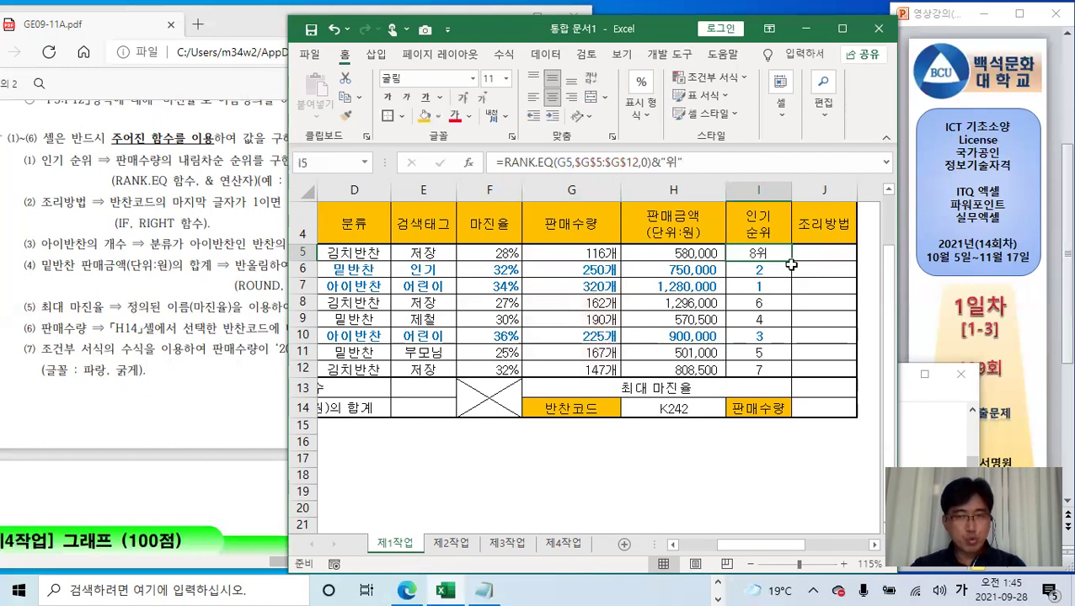
{"action": "left_click_drag", "start_coordinate": [792, 262], "coordinate": [797, 372]}
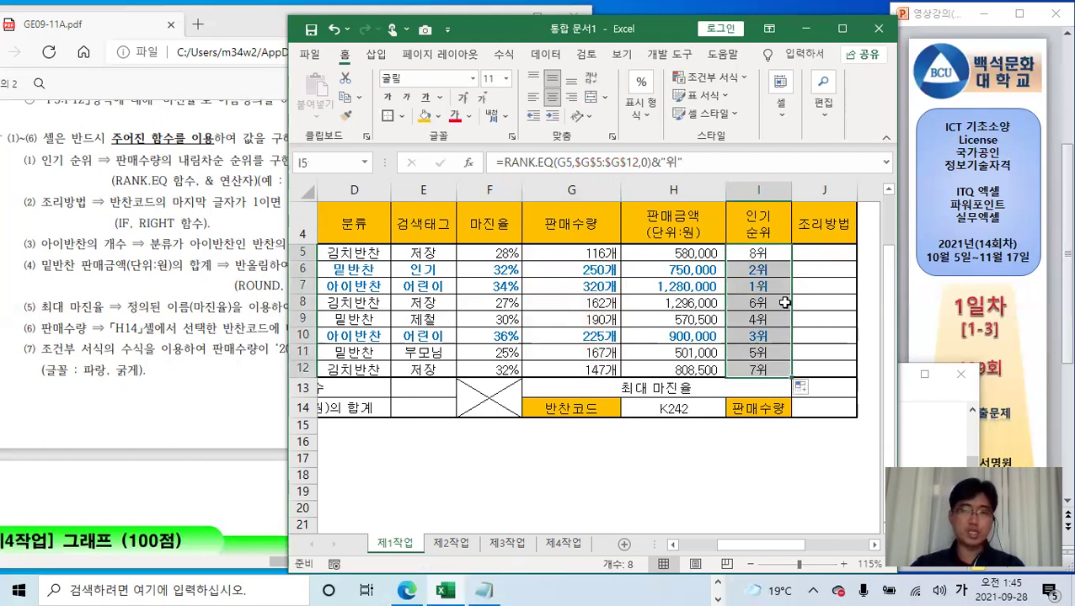
{"action": "left_click", "coordinate": [774, 370]}
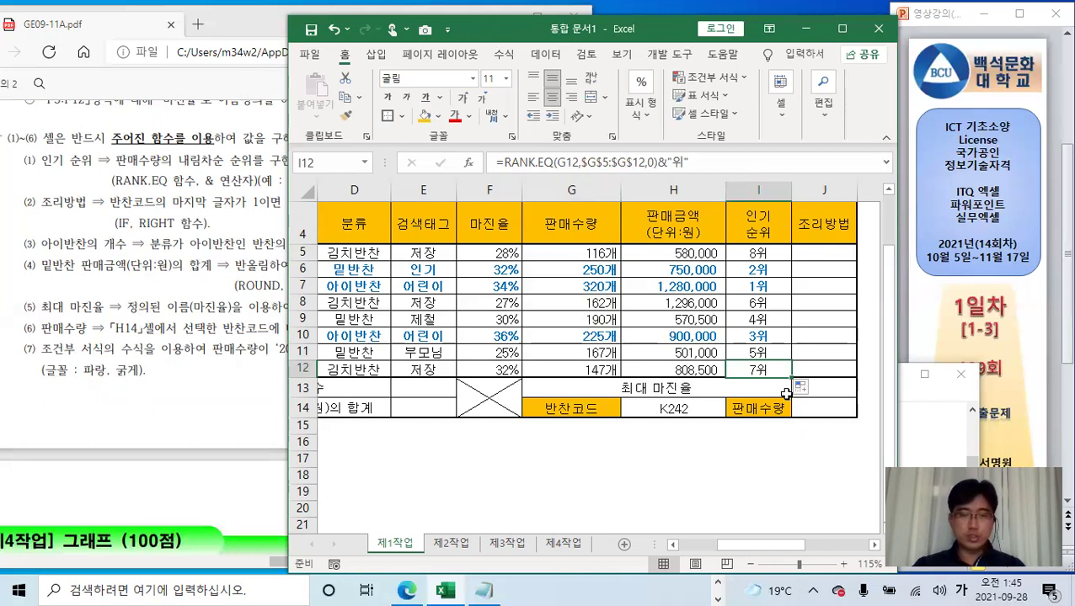
Switch to Notepad and review the NUM, 범위 and [차순] arguments of the RANK.EQ syntax note
{"action": "left_click", "coordinate": [487, 590]}
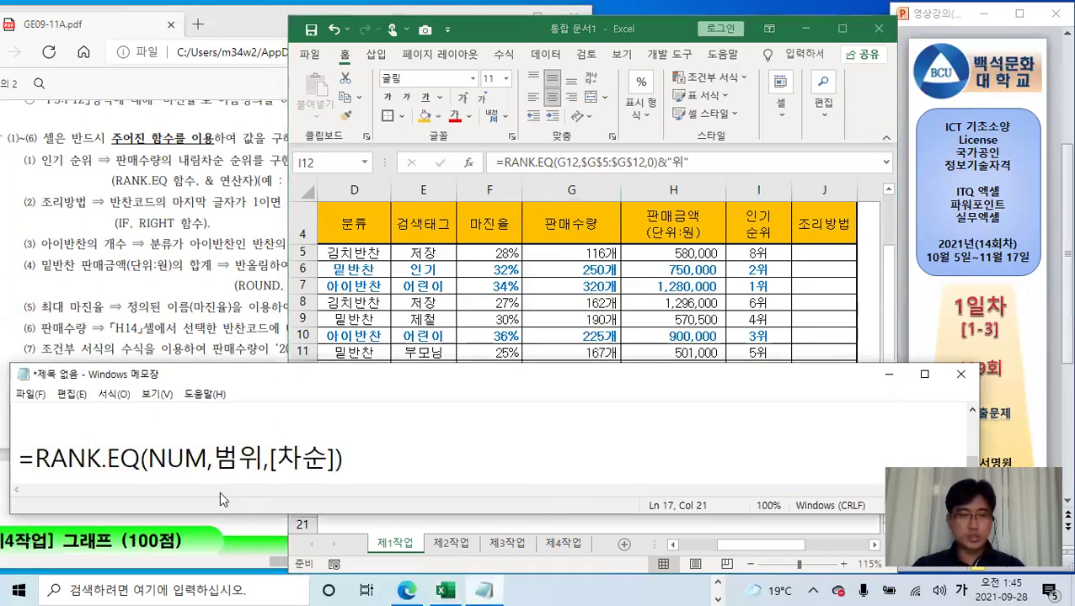
{"action": "left_click_drag", "start_coordinate": [148, 459], "coordinate": [207, 456]}
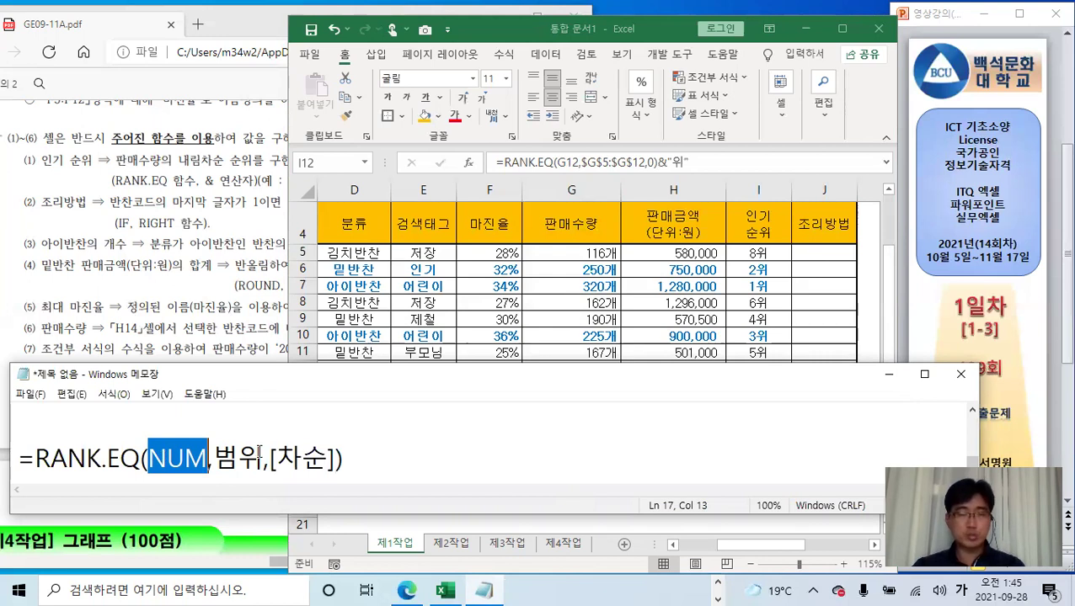
{"action": "left_click_drag", "start_coordinate": [162, 459], "coordinate": [265, 459]}
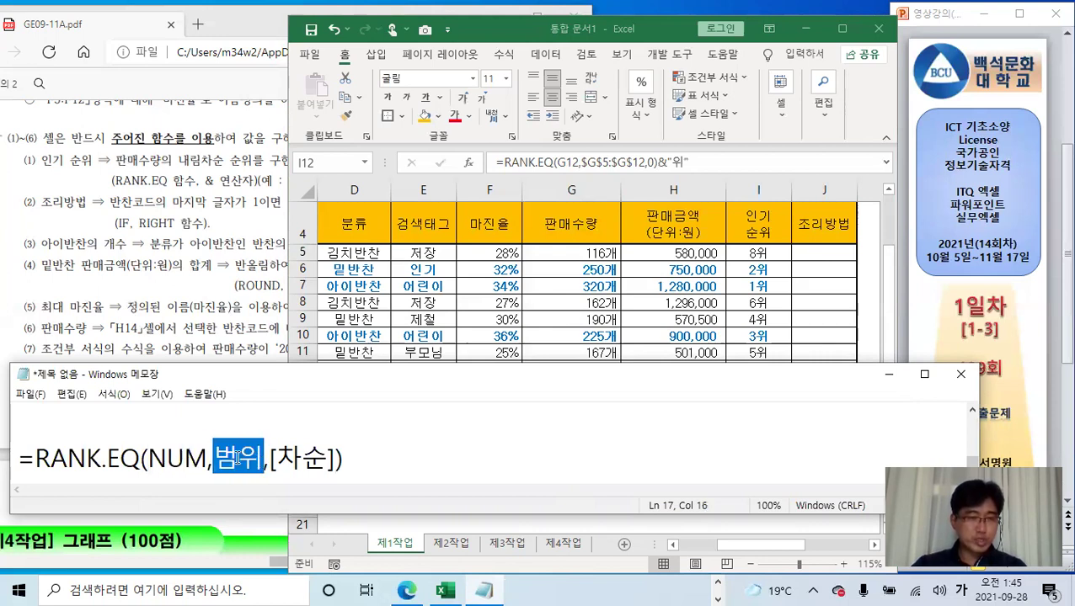
{"action": "left_click", "coordinate": [213, 461]}
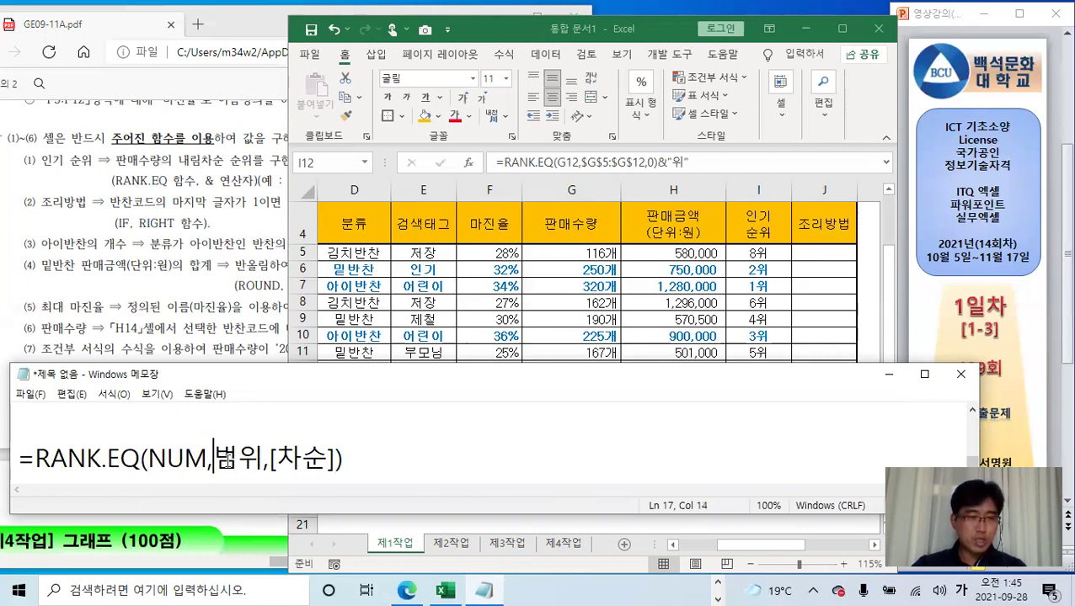
{"action": "left_click_drag", "start_coordinate": [214, 462], "coordinate": [257, 462]}
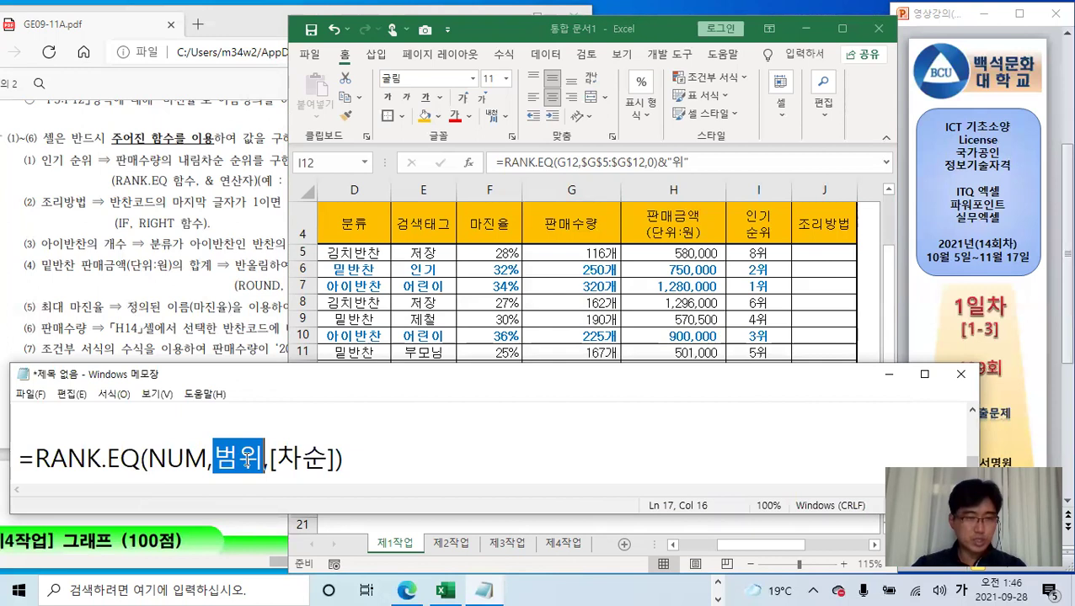
{"action": "left_click_drag", "start_coordinate": [269, 458], "coordinate": [335, 460]}
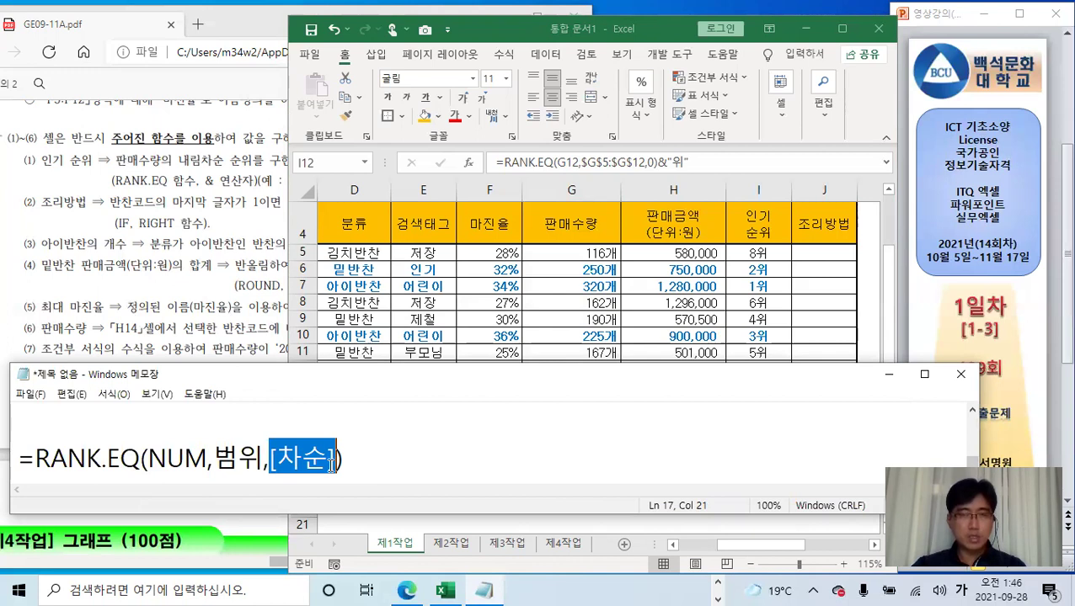
{"action": "left_click", "coordinate": [361, 465]}
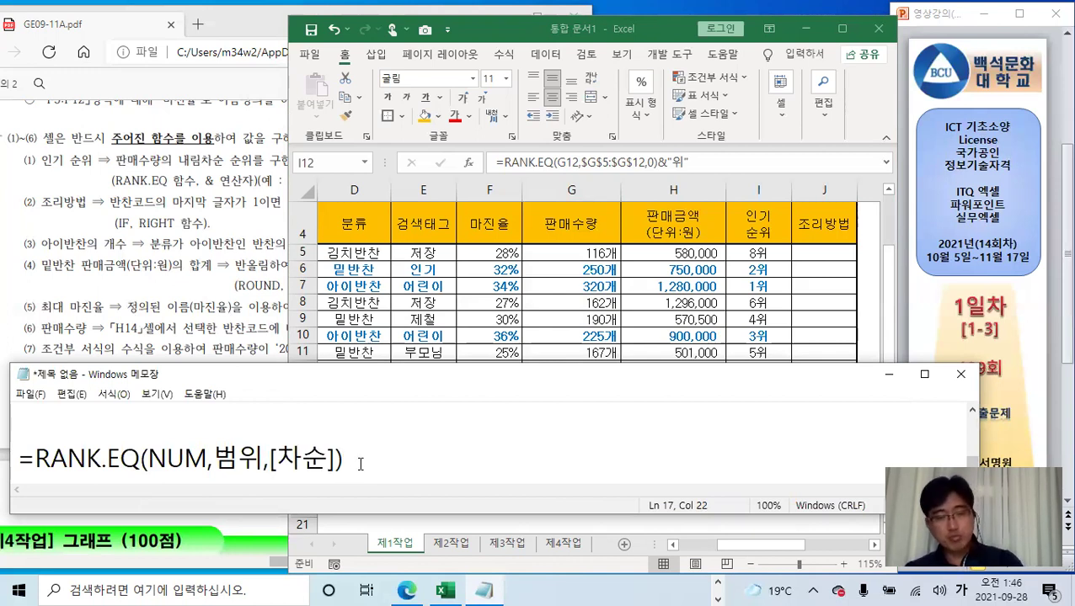
Append &"위" to the end of the RANK.EQ syntax note
{"action": "type", "text": "&"}
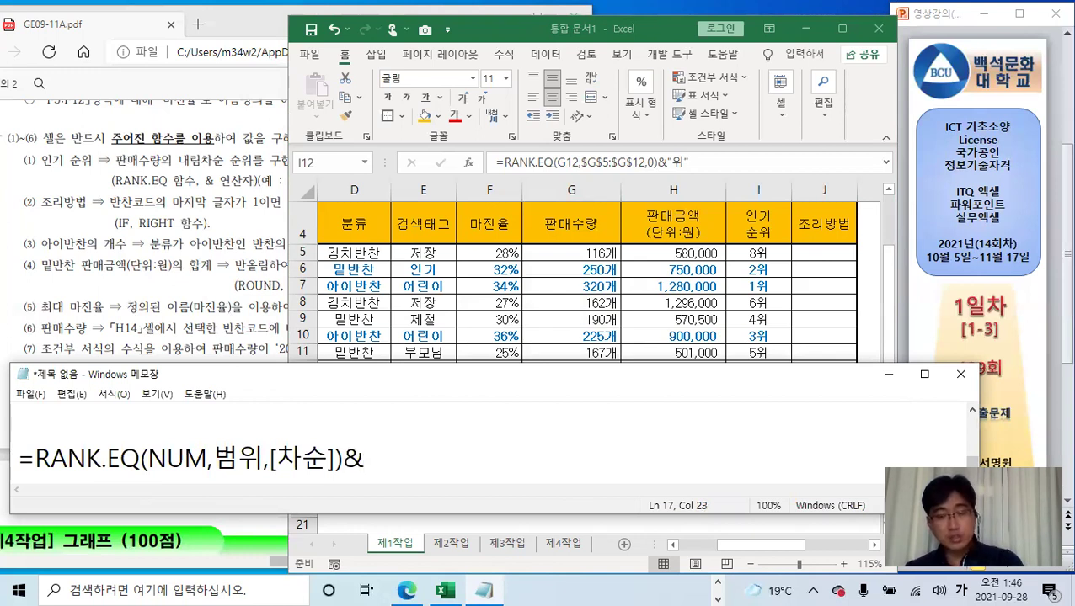
{"action": "type", "text": "\"ㅇ"}
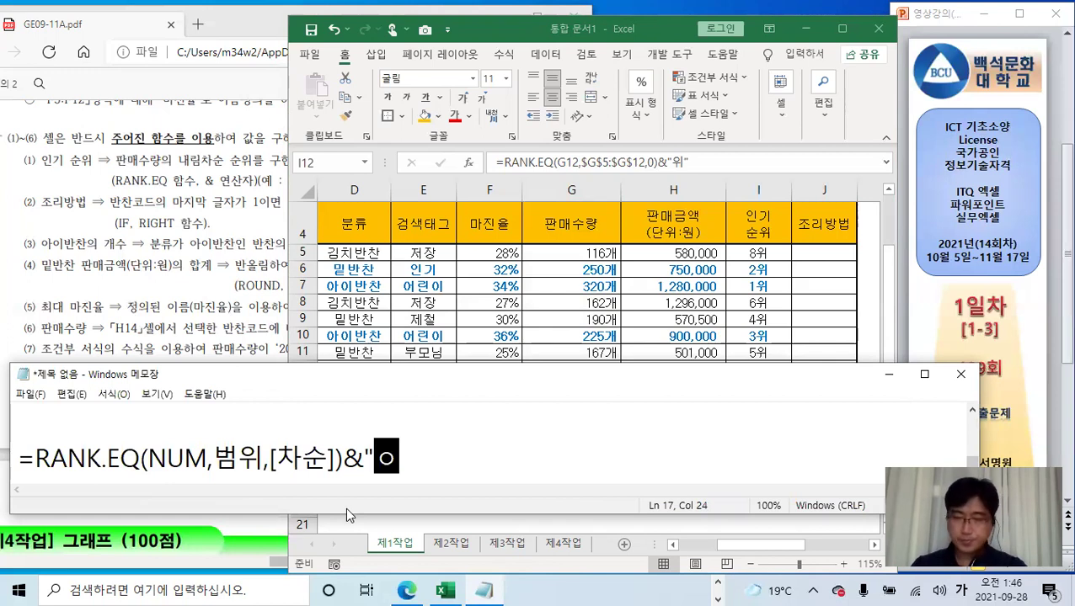
{"action": "type", "text": "위\""}
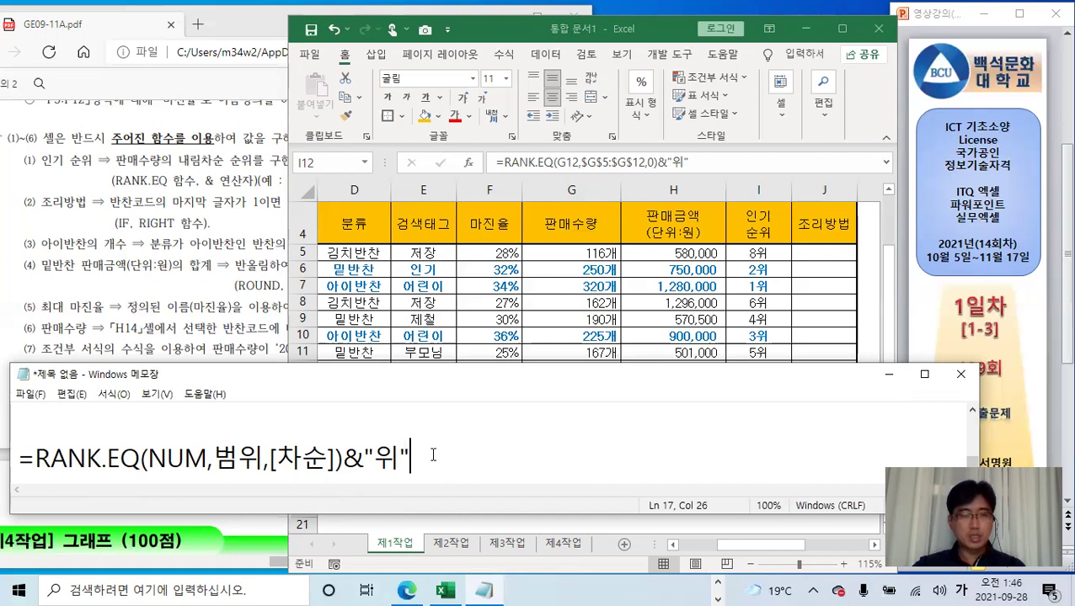
Add the range G5:G12 on a new line below the RANK.EQ note
{"action": "key", "text": "Return"}
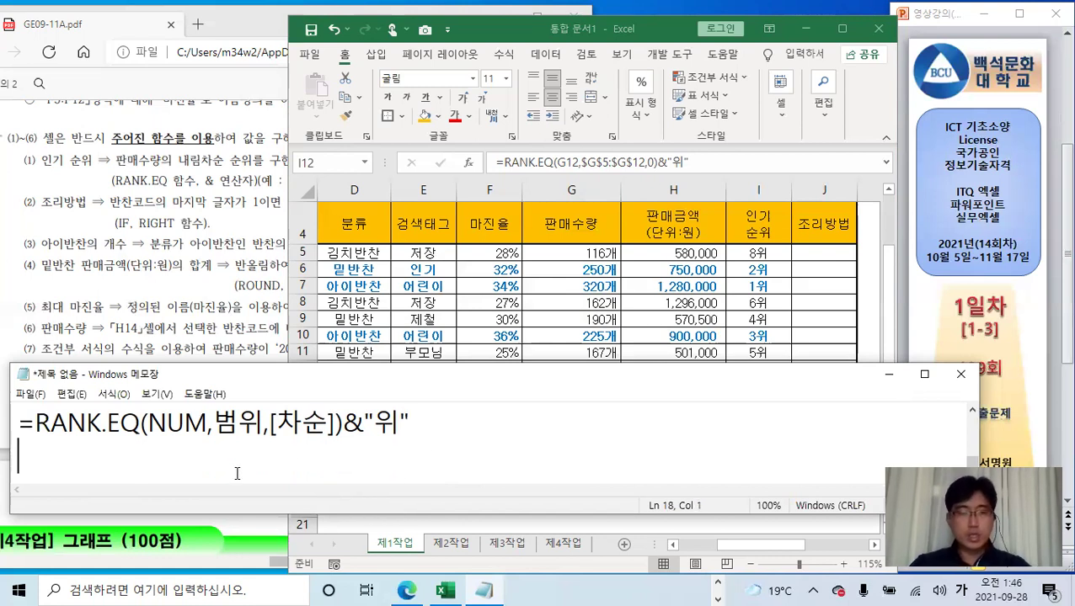
{"action": "type", "text": "ㅎ"}
{"action": "key", "text": "BackSpace"}
{"action": "key", "text": "Hangul"}
{"action": "type", "text": "g"}
{"action": "key", "text": "BackSpace"}
{"action": "type", "text": "G"}
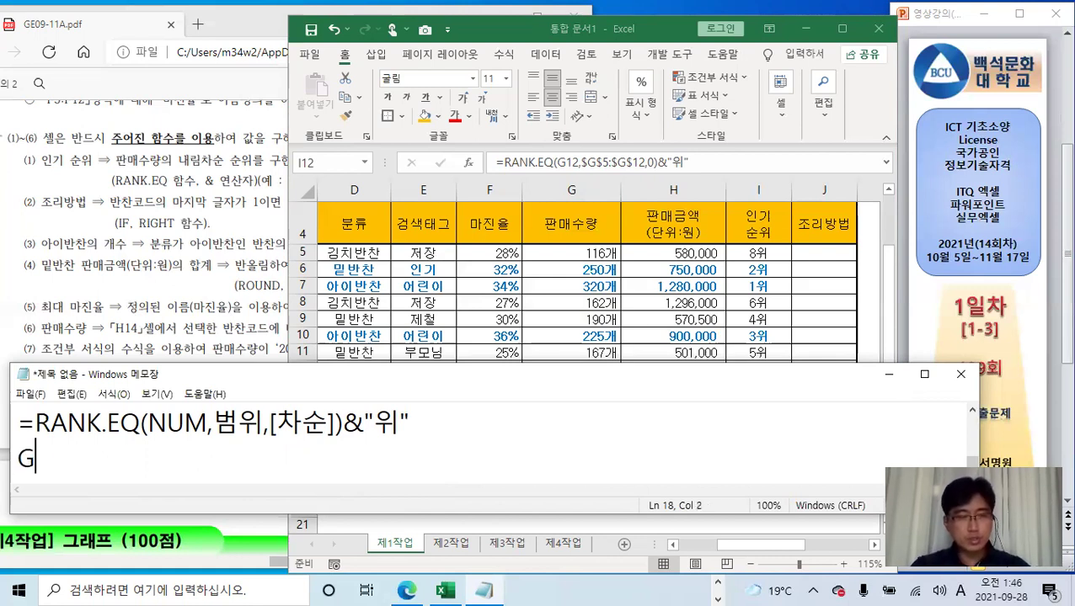
{"action": "type", "text": "5:G12"}
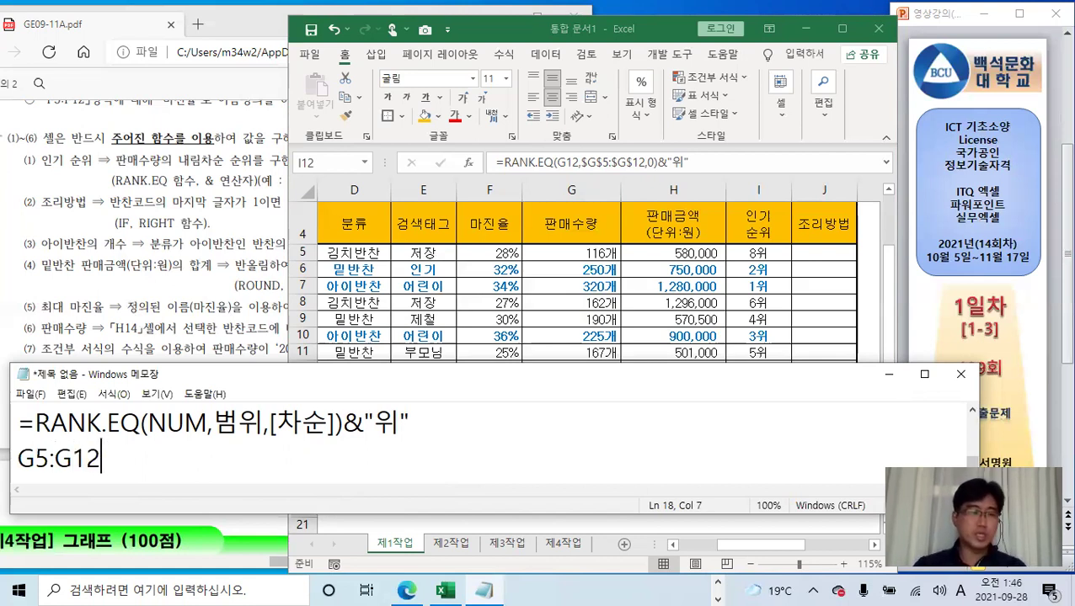
Point out the G5:G12 range in the note and label it 상대참조 on the same line
{"action": "left_click_drag", "start_coordinate": [51, 459], "coordinate": [102, 459]}
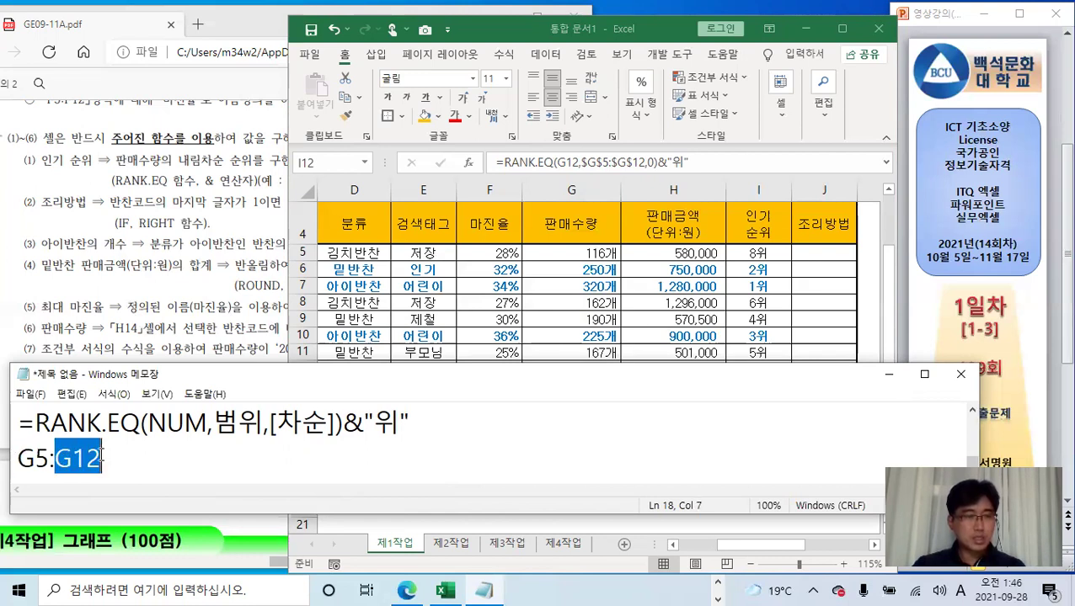
{"action": "left_click", "coordinate": [52, 460]}
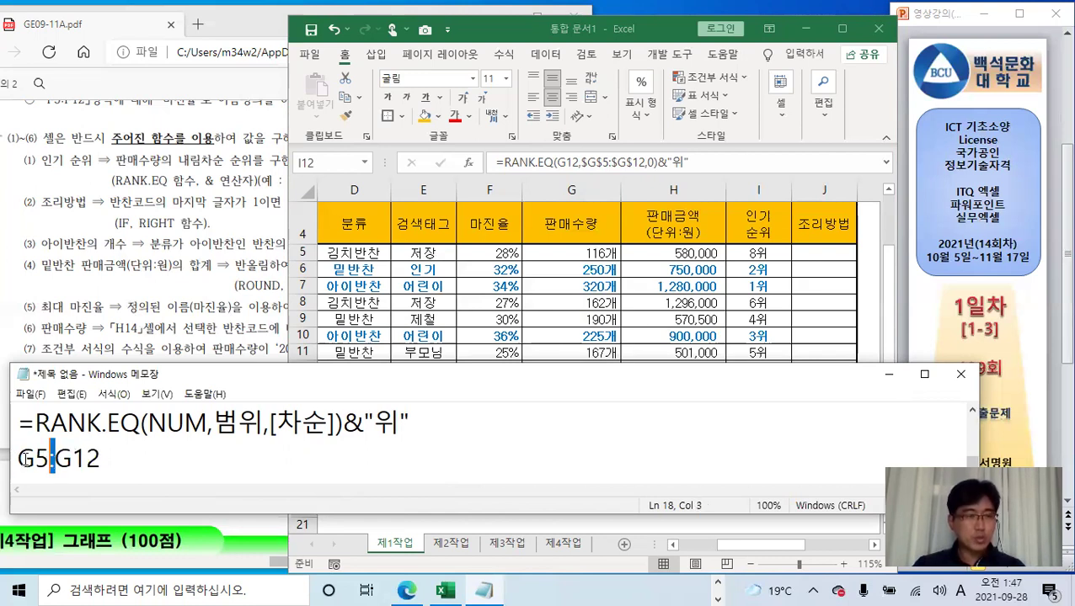
{"action": "type", "text": ":"}
{"action": "left_click", "coordinate": [101, 459]}
{"action": "left_click_drag", "start_coordinate": [101, 459], "coordinate": [17, 460]}
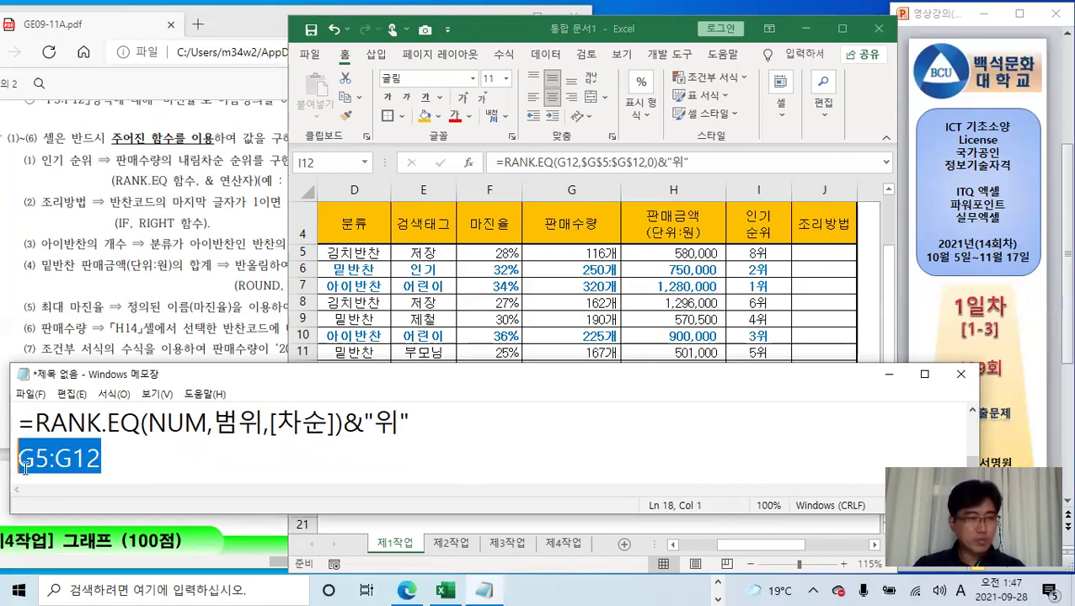
{"action": "left_click", "coordinate": [110, 456]}
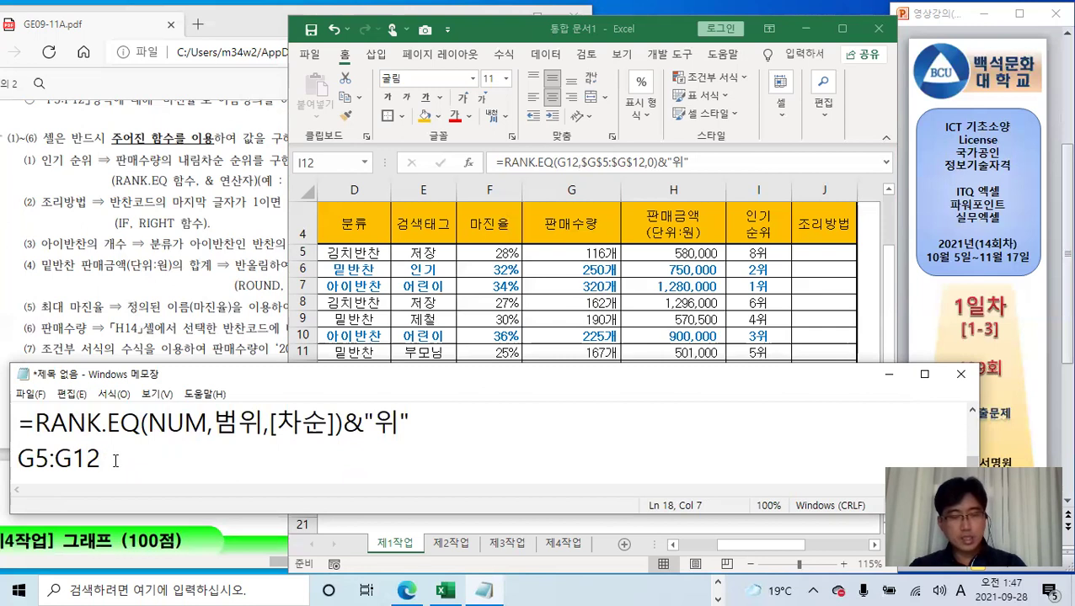
{"action": "type", "text": "TKD"}
{"action": "key", "text": "BackSpace"}
{"action": "key", "text": "BackSpace"}
{"action": "key", "text": "BackSpace"}
{"action": "key", "text": "Hangul"}
{"action": "type", "text": "상댓참조"}
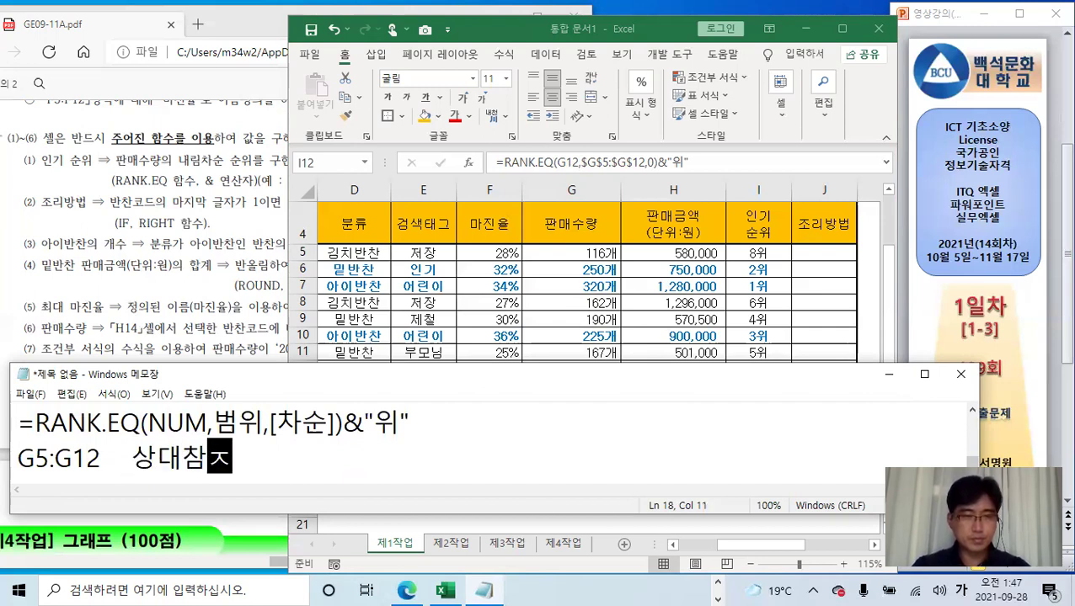
Add a new line with the range $G$5:$G$12 and label it 절대참조
{"action": "key", "text": "Return"}
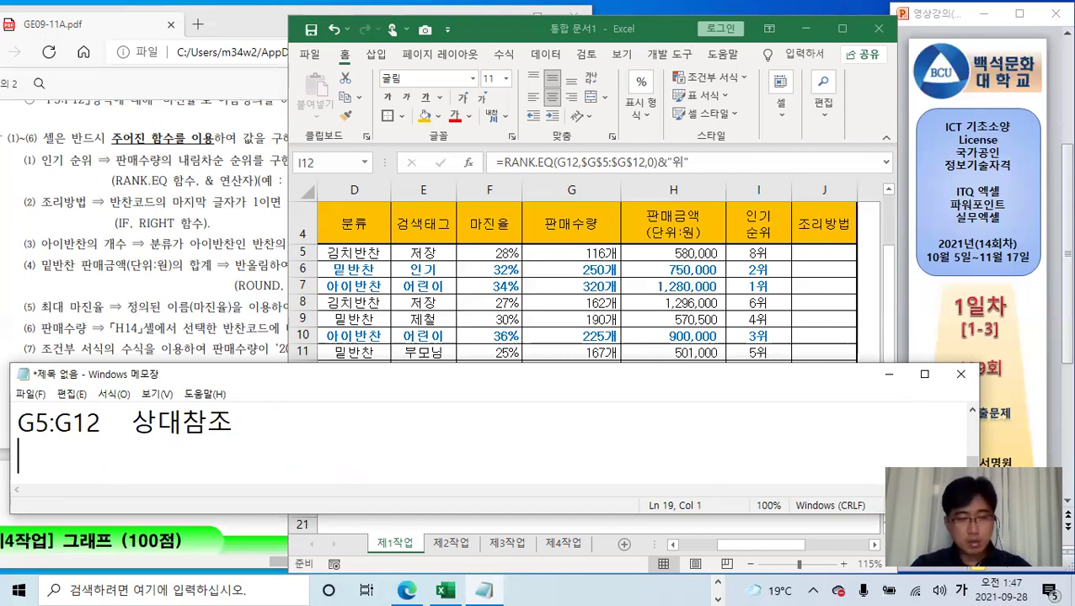
{"action": "type", "text": "$ㅎ"}
{"action": "key", "text": "BackSpace"}
{"action": "key", "text": "Hangul"}
{"action": "type", "text": "G5"}
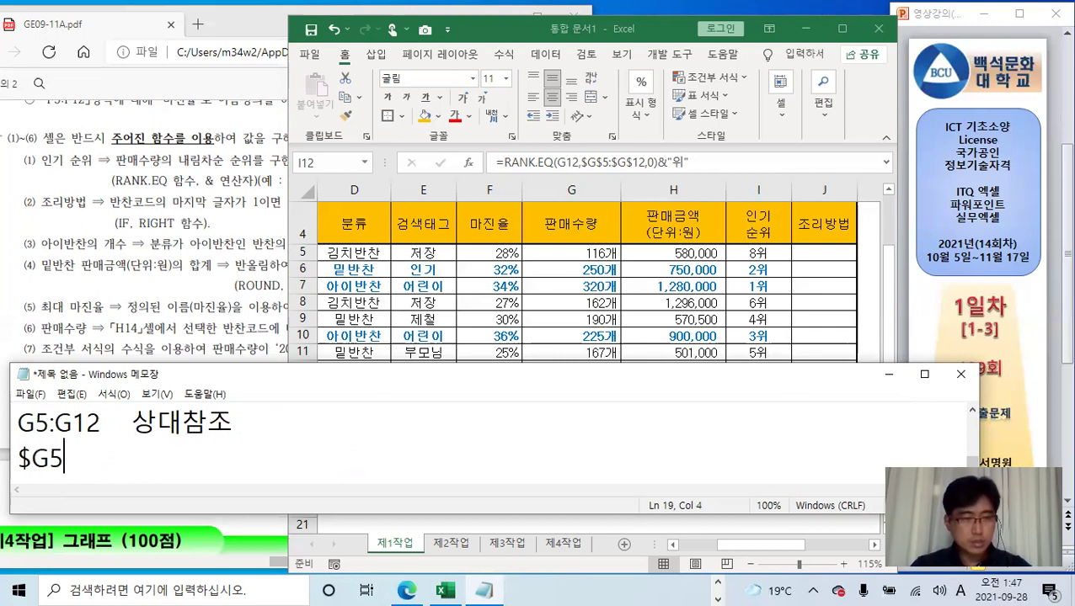
{"action": "key", "text": "BackSpace"}
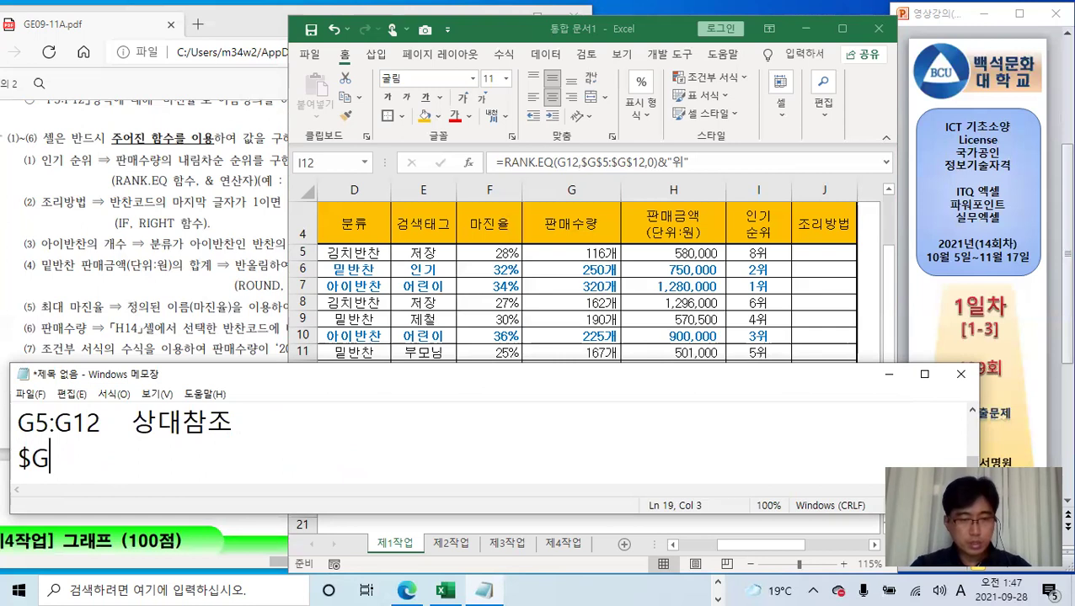
{"action": "type", "text": "$5:$G$12"}
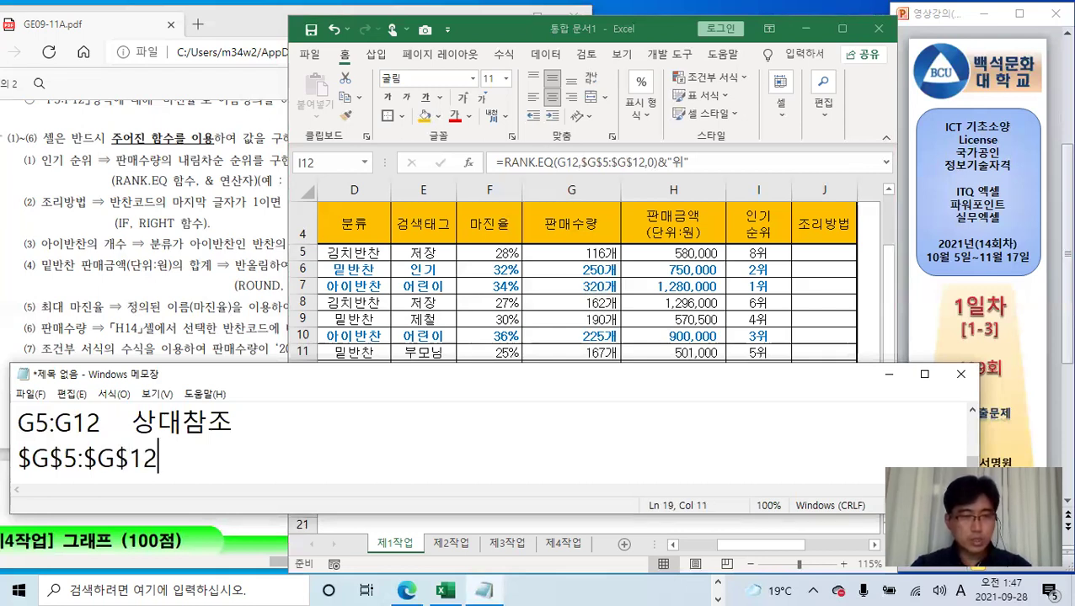
{"action": "key", "text": "Tab"}
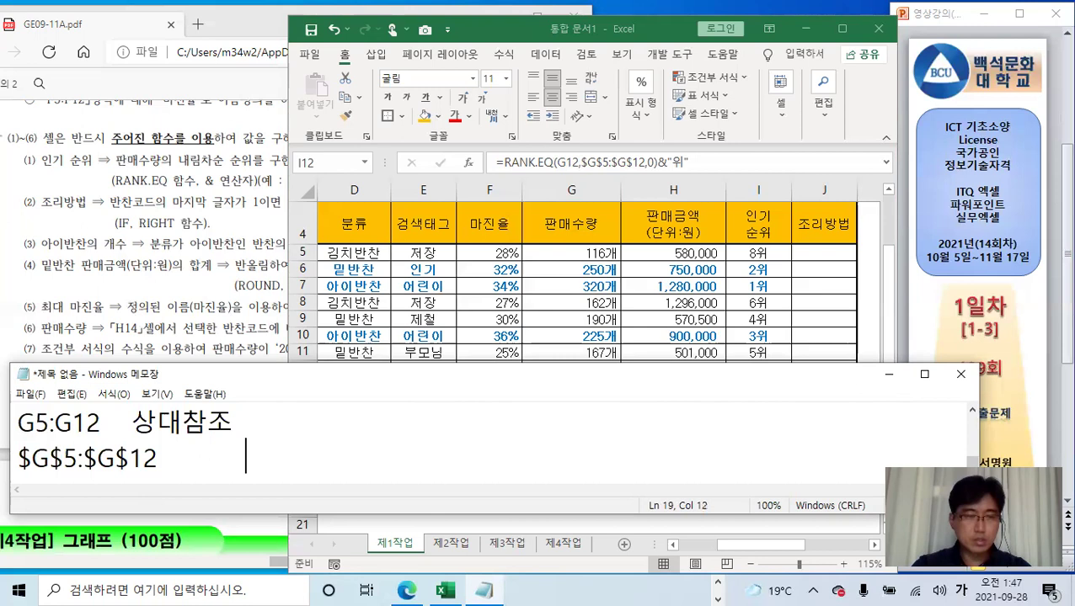
{"action": "type", "text": "절대참ㅈㅗ"}
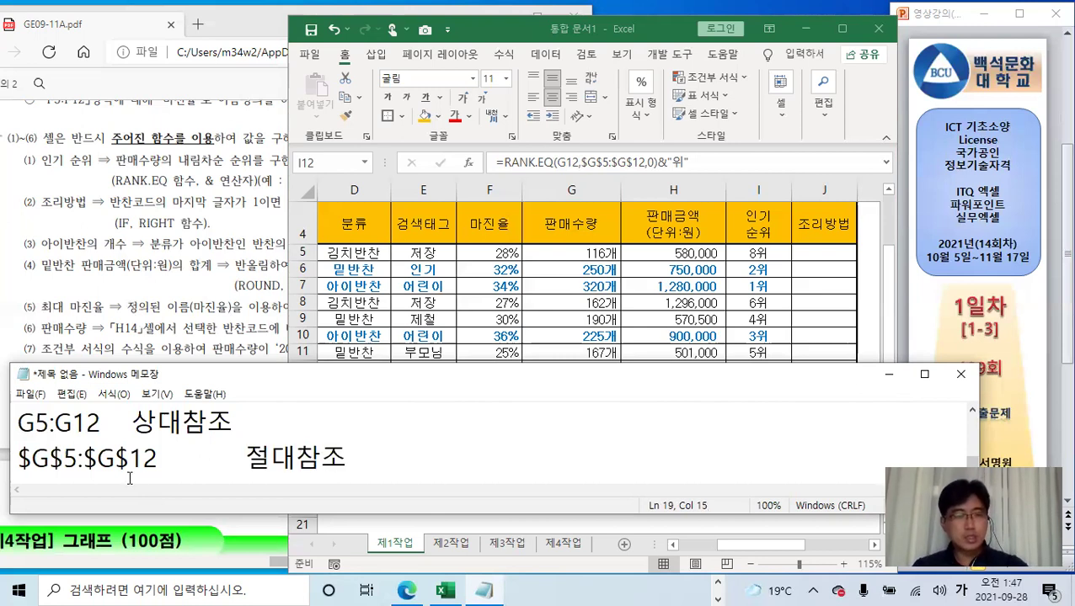
Align the 상대참조 label with the 절대참조 label on the line below using tab spacing
{"action": "left_click", "coordinate": [139, 421]}
{"action": "key", "text": "Tab"}
{"action": "key", "text": "Tab"}
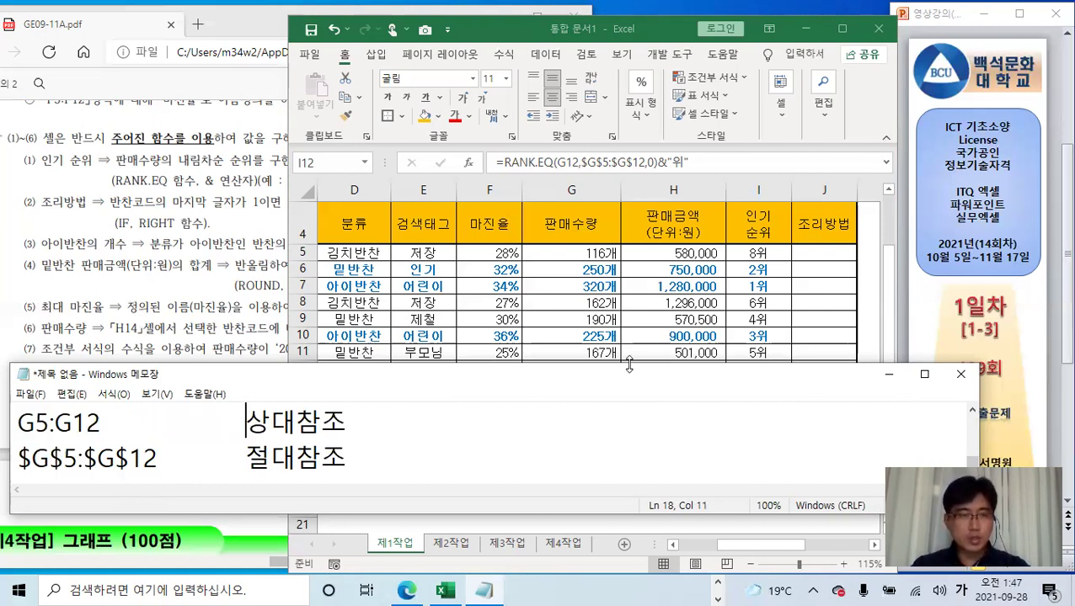
Make the note window taller and add the mixed reference example $G5:G$5 on a new line
{"action": "left_click_drag", "start_coordinate": [629, 363], "coordinate": [629, 273]}
{"action": "left_click", "coordinate": [371, 444]}
{"action": "key", "text": "Return"}
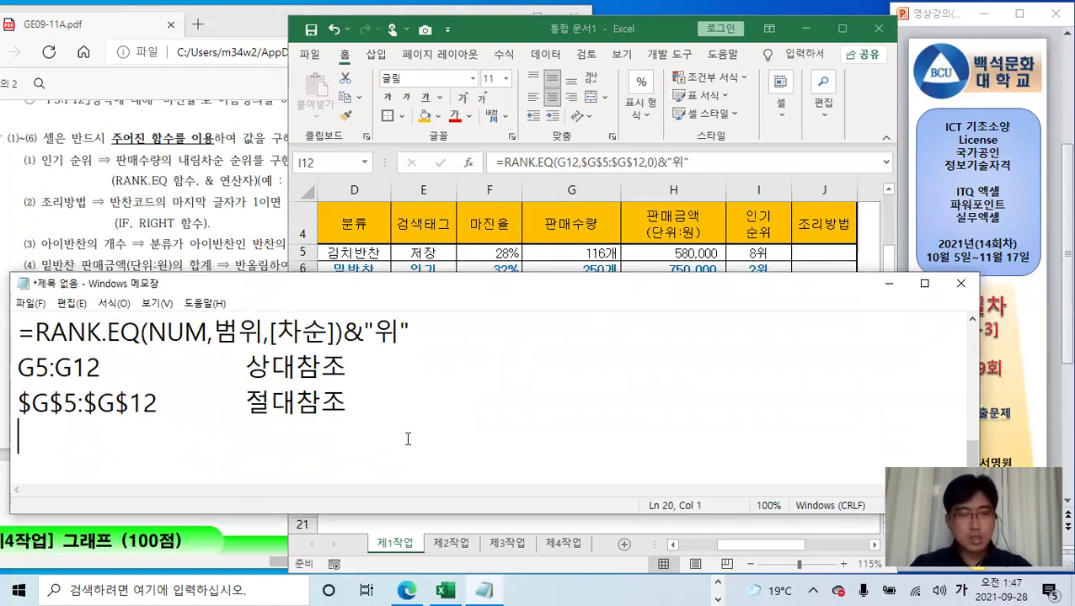
{"action": "type", "text": "$"}
{"action": "key", "text": "Hangul"}
{"action": "type", "text": "G"}
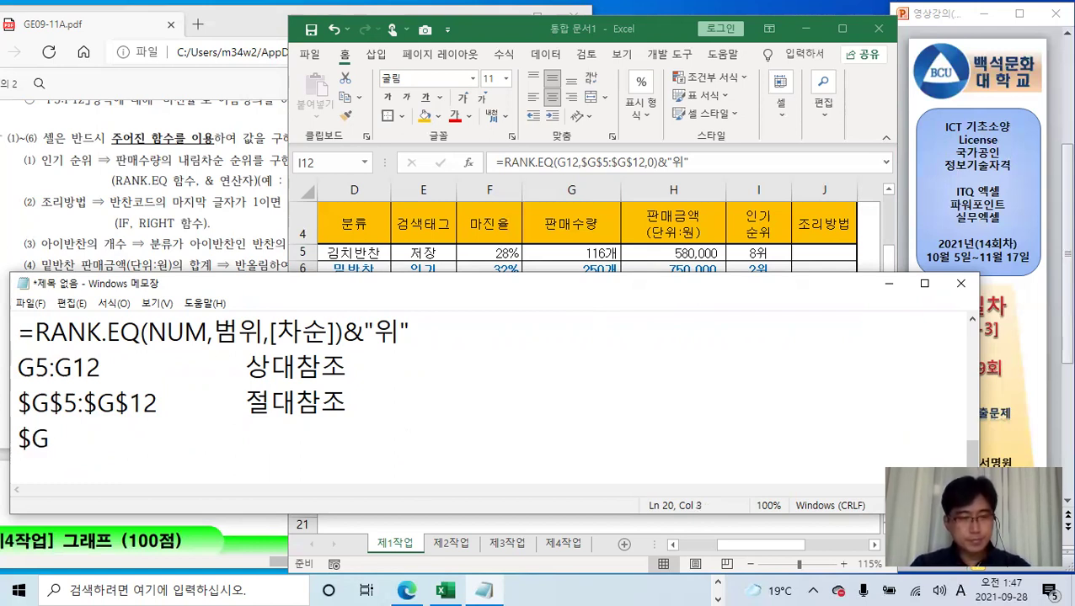
{"action": "type", "text": "5:"}
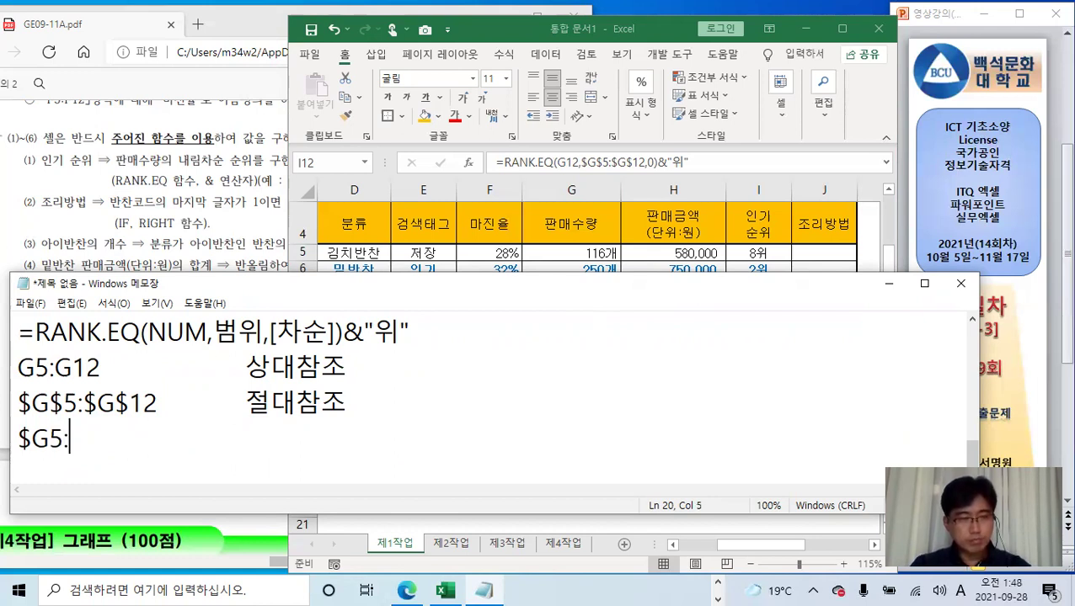
{"action": "type", "text": "G"}
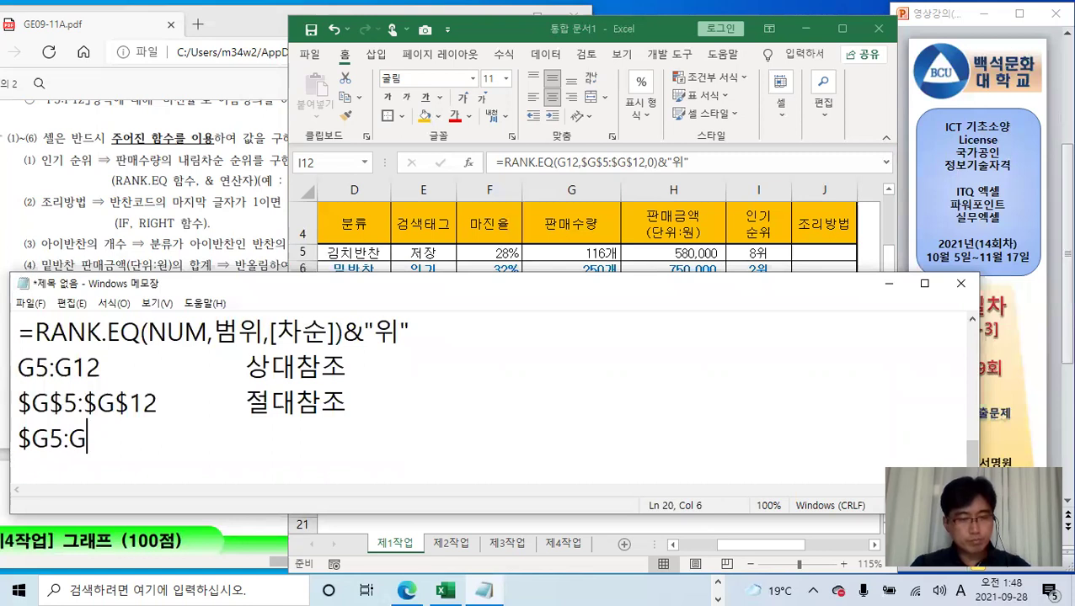
{"action": "type", "text": "$5"}
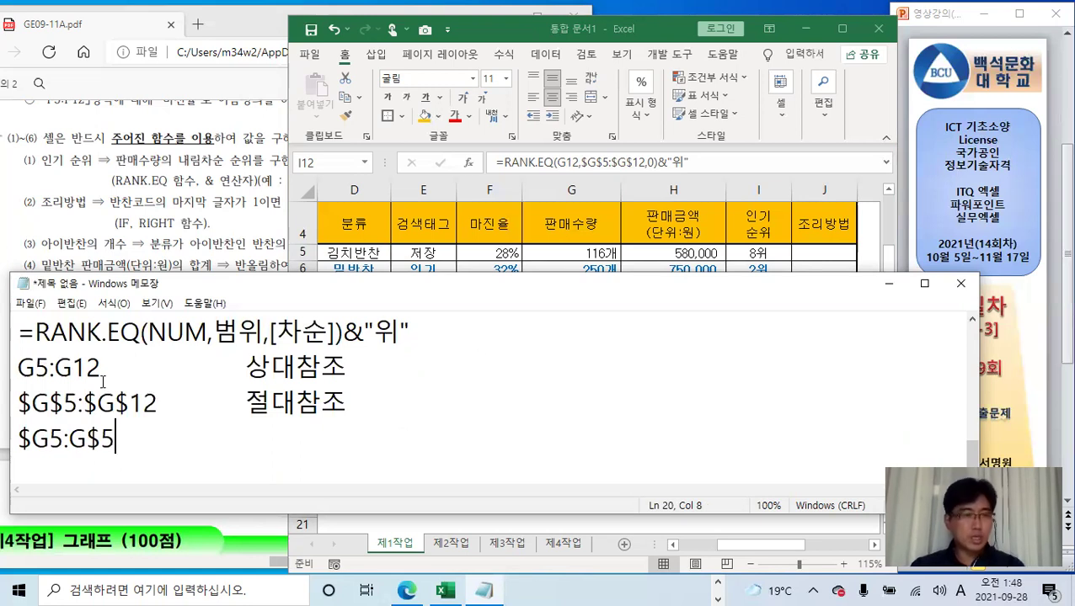
Point out both parts of $G5:G$5 and label the line 혼합참조, aligned with the labels above
{"action": "left_click_drag", "start_coordinate": [65, 438], "coordinate": [20, 445]}
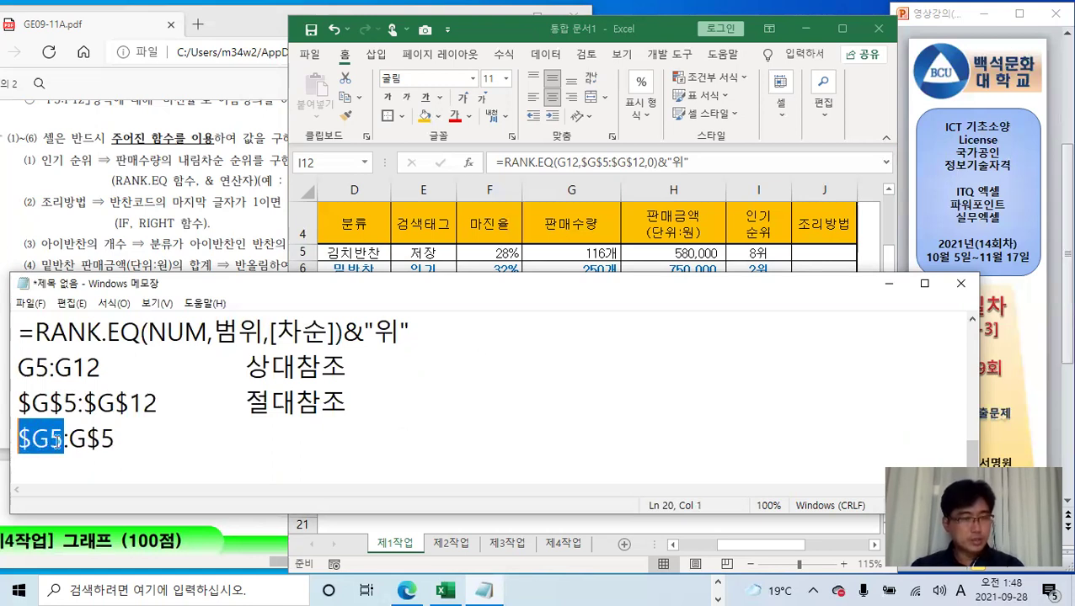
{"action": "left_click_drag", "start_coordinate": [86, 438], "coordinate": [115, 437]}
{"action": "left_click", "coordinate": [133, 437]}
{"action": "key", "text": "Tab"}
{"action": "key", "text": "Tab"}
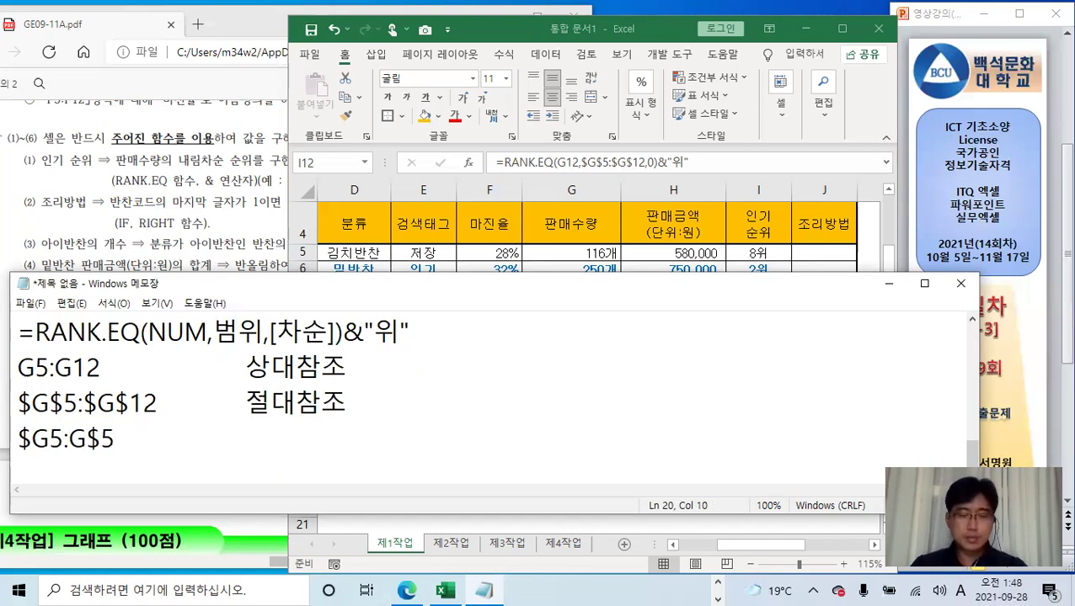
{"action": "type", "text": "혼합"}
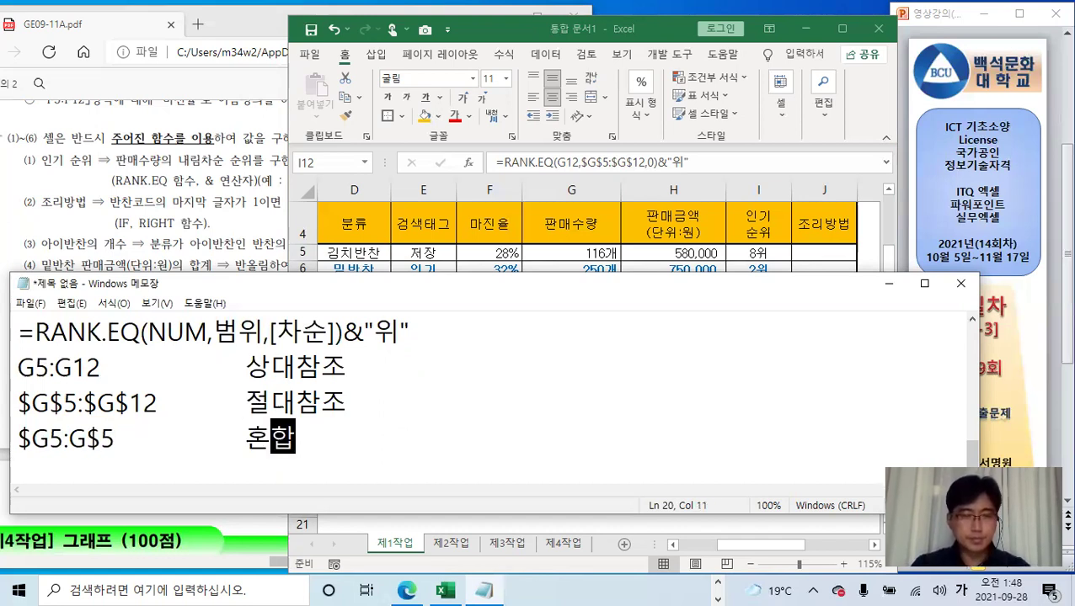
{"action": "type", "text": "ㅊㅏㅁ조"}
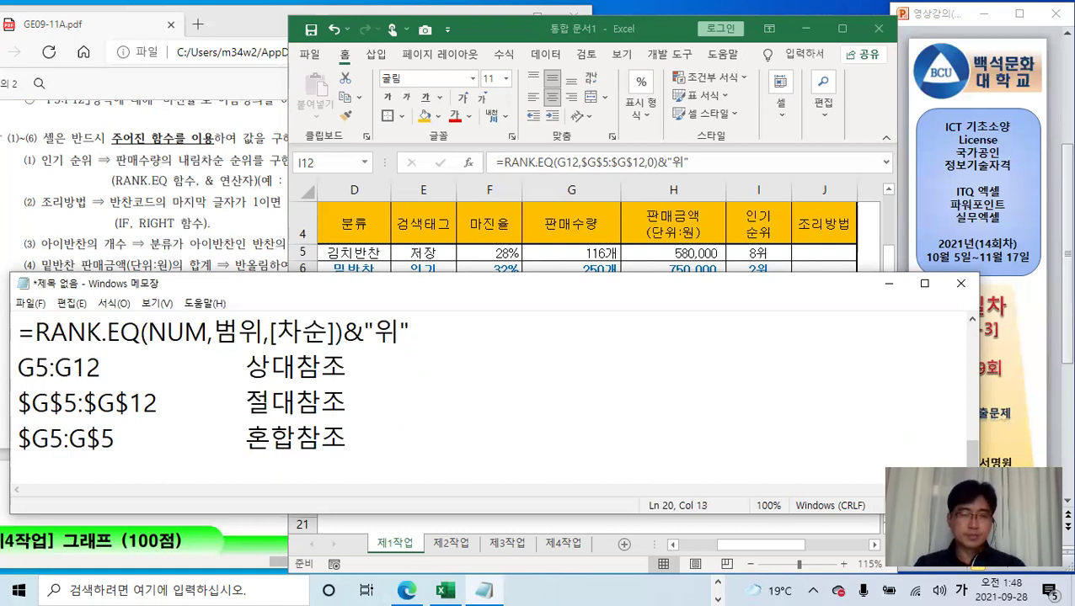
Review the 상대참조, 절대참조 and 혼합참조 lines, comparing where each range carries the $ sign
{"action": "left_click", "coordinate": [95, 367]}
{"action": "left_click_drag", "start_coordinate": [89, 364], "coordinate": [347, 368]}
{"action": "left_click", "coordinate": [18, 396]}
{"action": "left_click_drag", "start_coordinate": [103, 368], "coordinate": [17, 373]}
{"action": "left_click_drag", "start_coordinate": [253, 374], "coordinate": [347, 369]}
{"action": "left_click", "coordinate": [105, 367]}
{"action": "left_click_drag", "start_coordinate": [105, 367], "coordinate": [17, 371]}
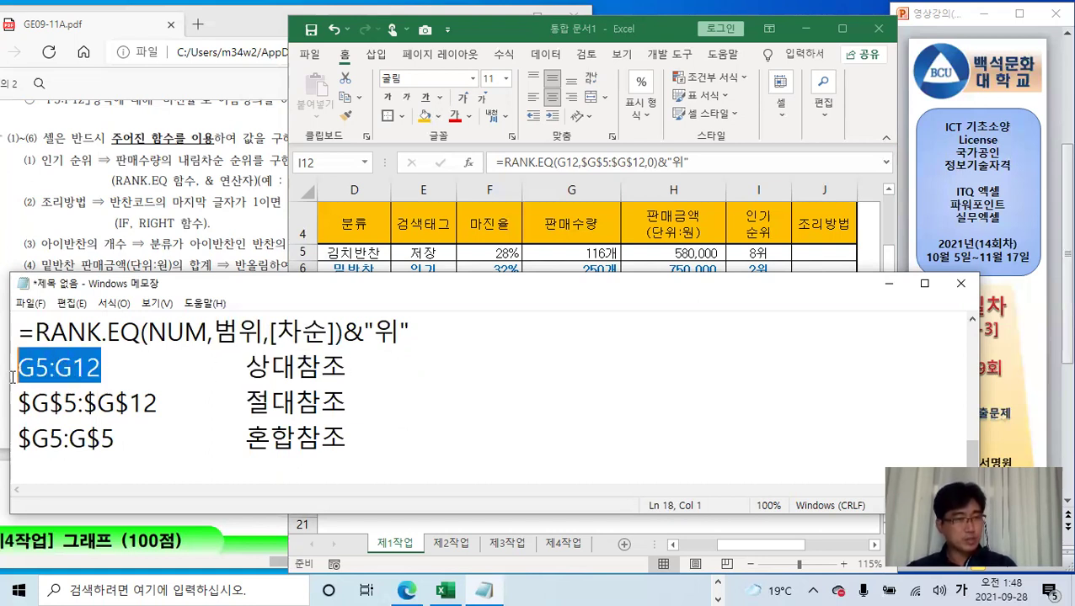
{"action": "left_click_drag", "start_coordinate": [165, 406], "coordinate": [16, 413]}
{"action": "left_click_drag", "start_coordinate": [246, 436], "coordinate": [347, 438]}
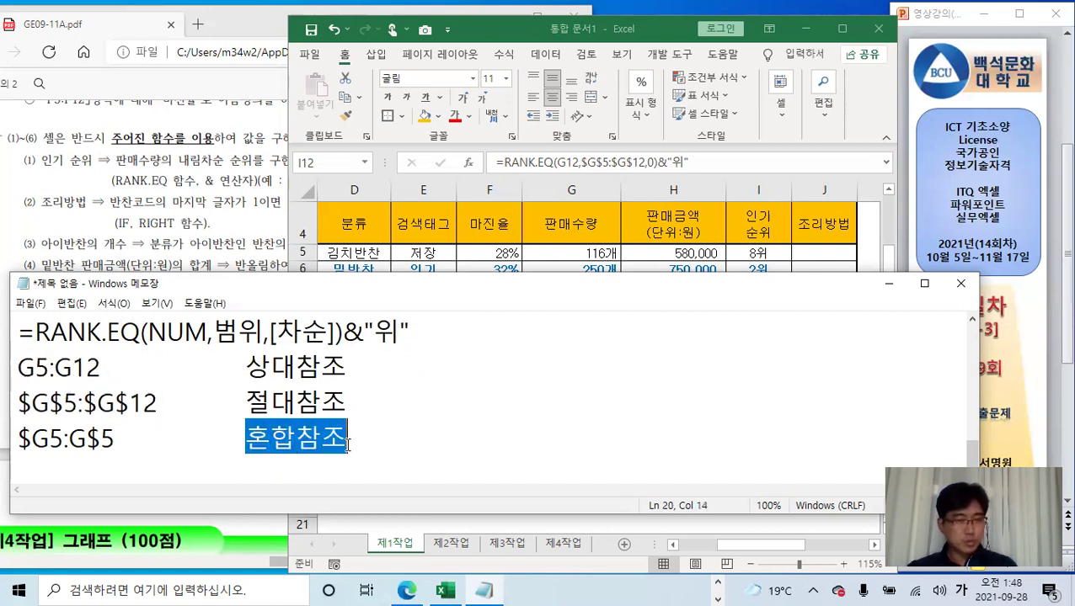
{"action": "left_click_drag", "start_coordinate": [49, 444], "coordinate": [21, 446]}
{"action": "left_click", "coordinate": [51, 442]}
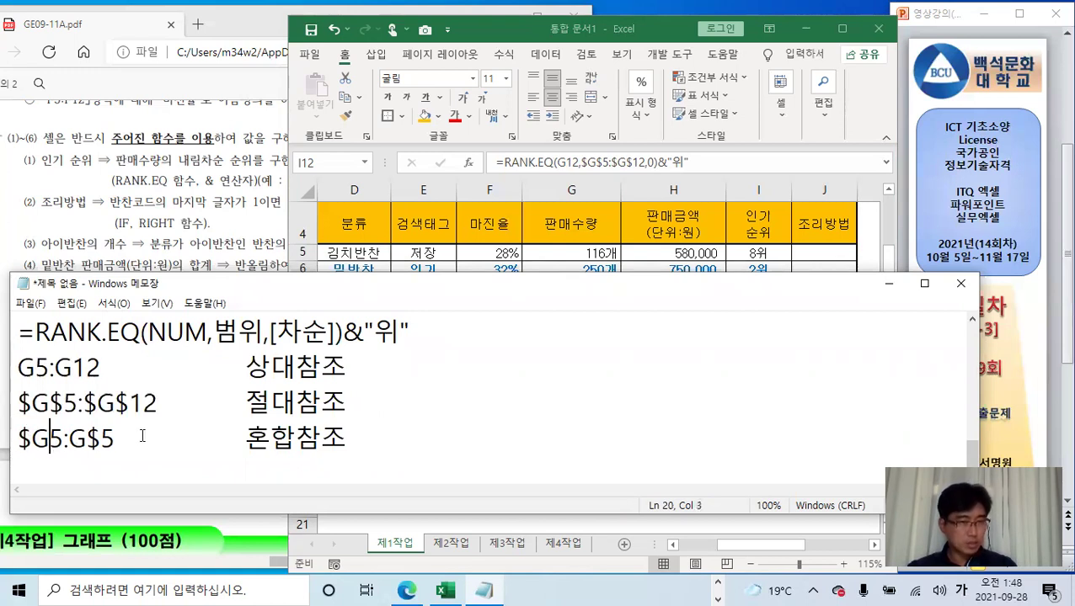
{"action": "left_click_drag", "start_coordinate": [246, 438], "coordinate": [349, 441]}
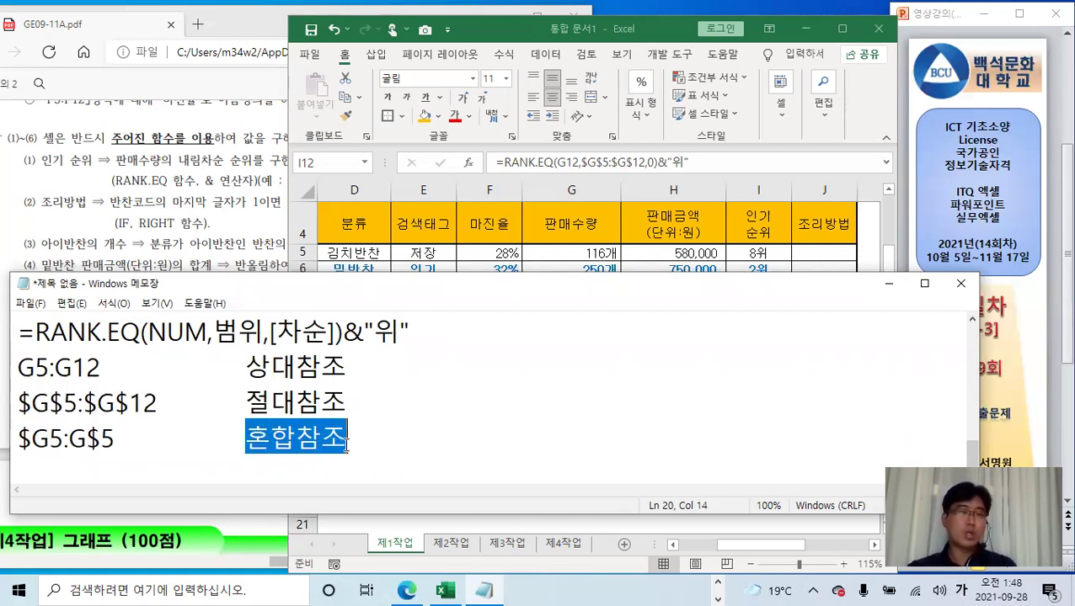
{"action": "left_click", "coordinate": [348, 440]}
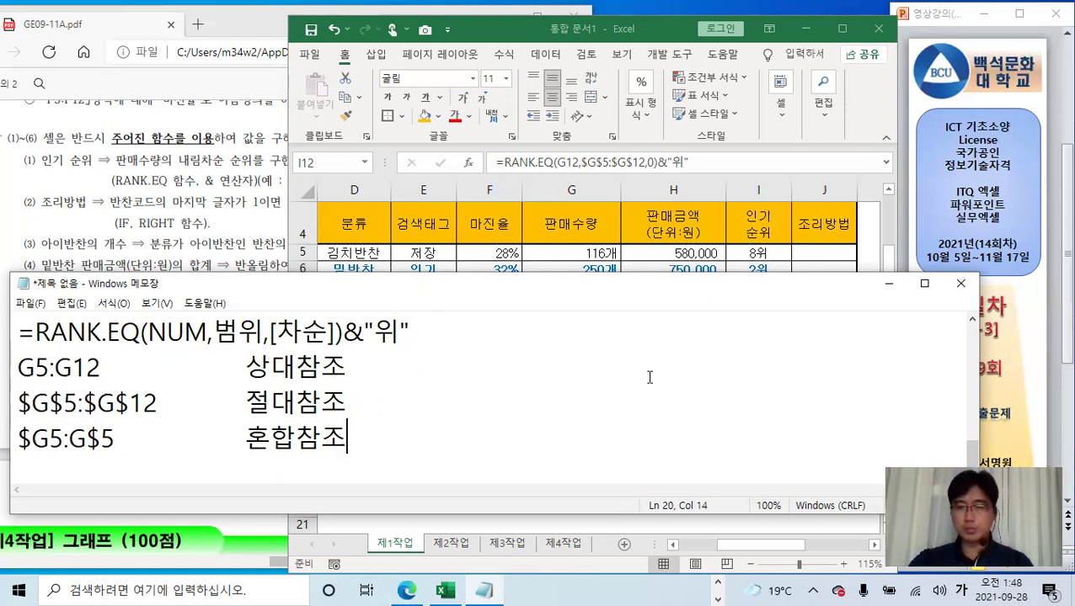
Check the 조리방법 task with its IF and RIGHT functions in GE09-11A.pdf, and return to the Notepad note
{"action": "left_click", "coordinate": [889, 285]}
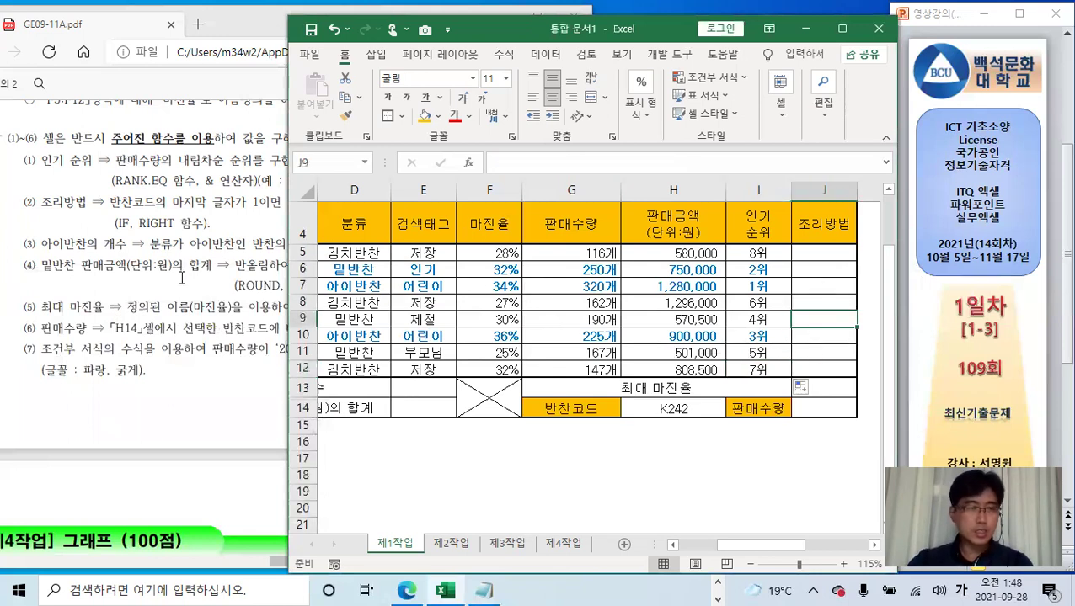
{"action": "left_click", "coordinate": [165, 265]}
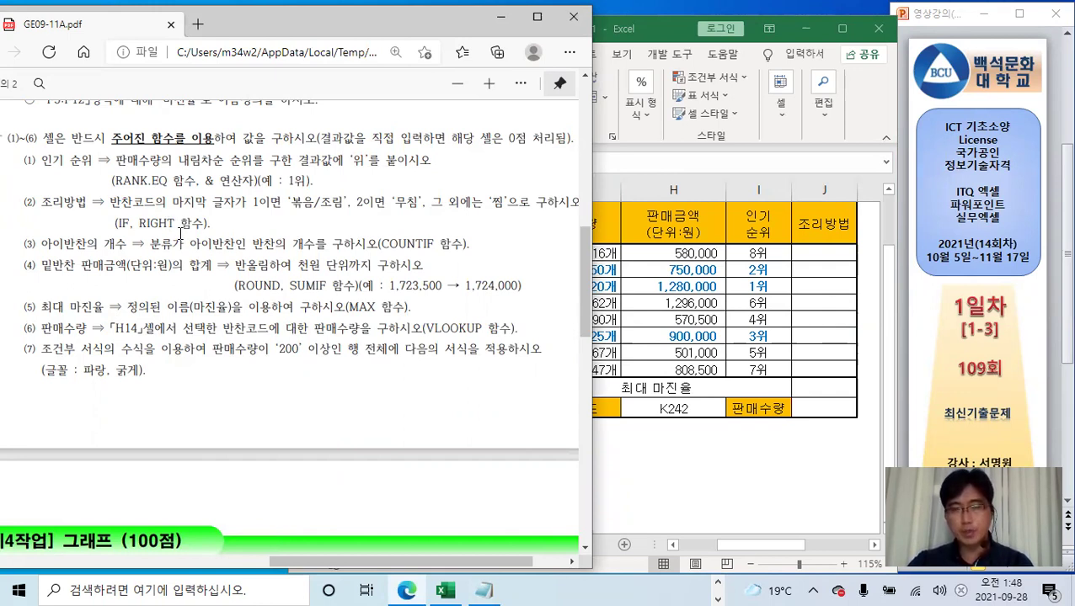
{"action": "left_click", "coordinate": [484, 590]}
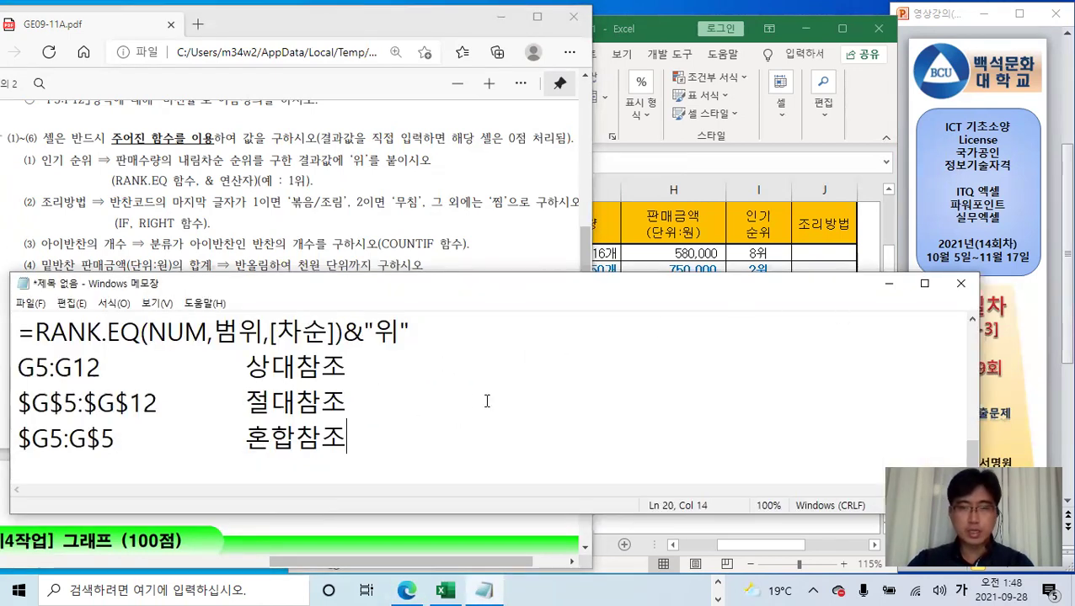
Leave blank lines below the reference notes and add the sample text 대한민국만세 with the cell label G5 spaced beside it
{"action": "key", "text": "Return"}
{"action": "key", "text": "Return"}
{"action": "key", "text": "Return"}
{"action": "key", "text": "Return"}
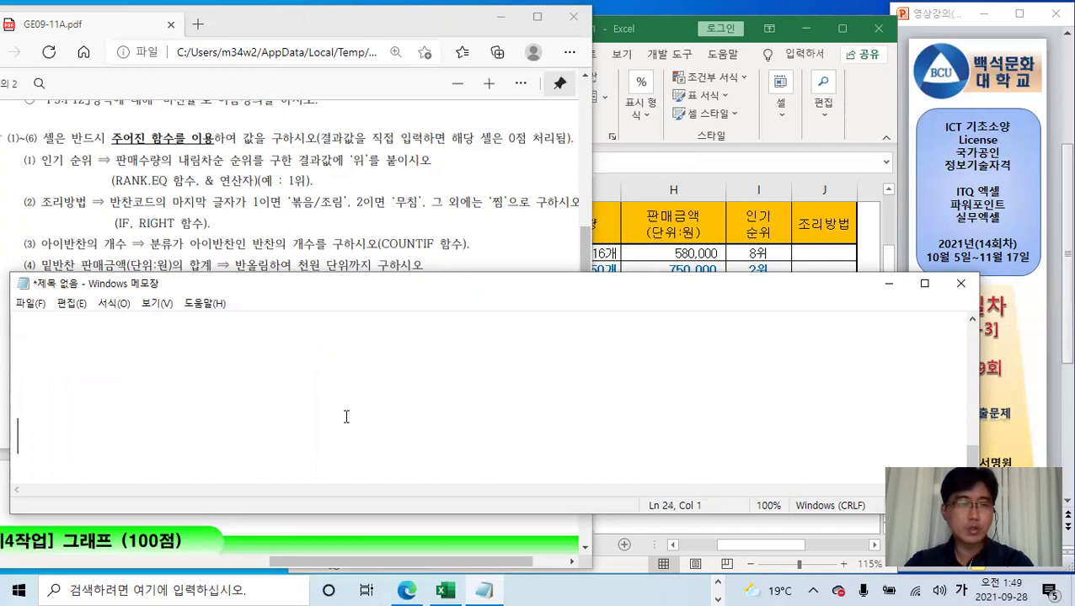
{"action": "left_click", "coordinate": [120, 388]}
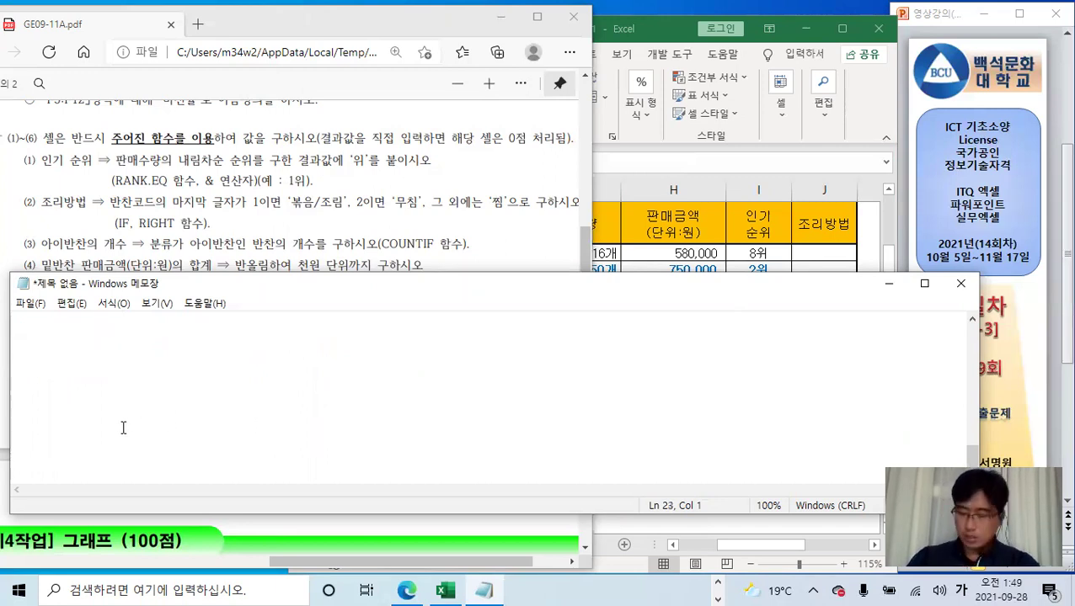
{"action": "type", "text": "대"}
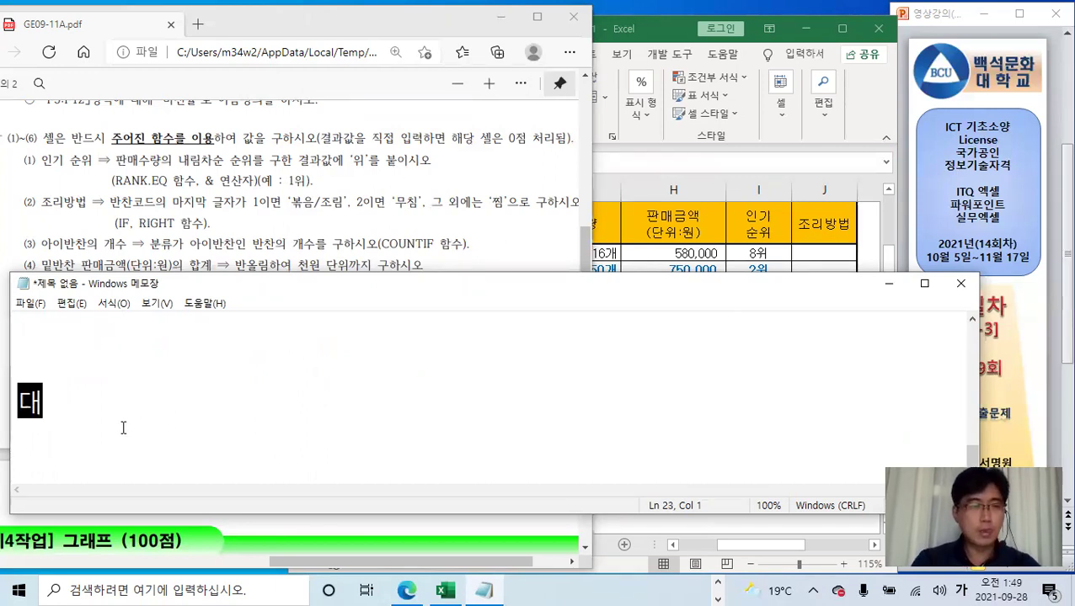
{"action": "type", "text": "한민국만세"}
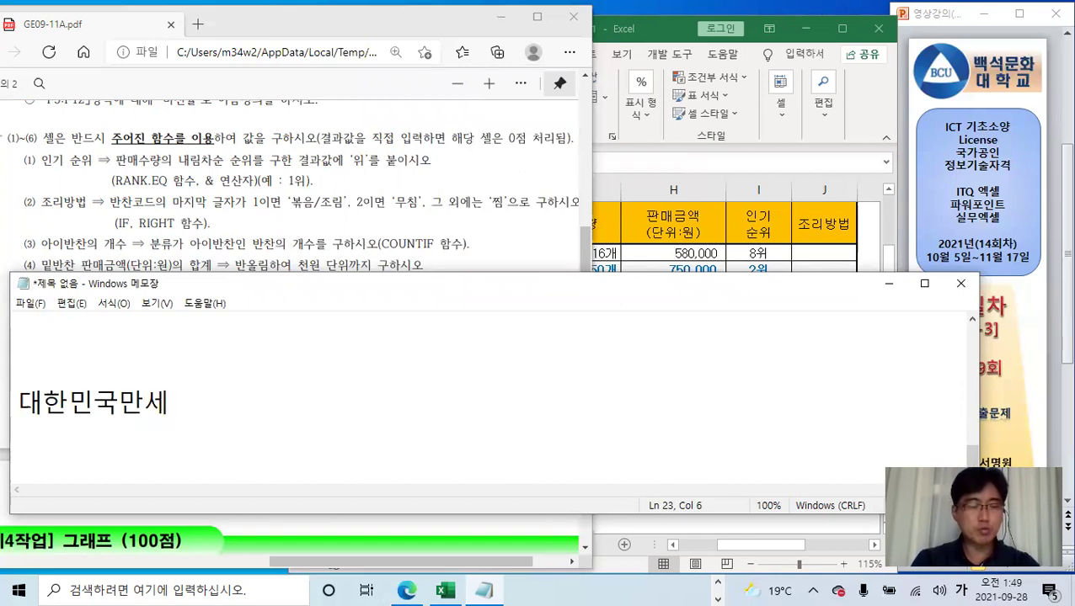
{"action": "key", "text": "Tab"}
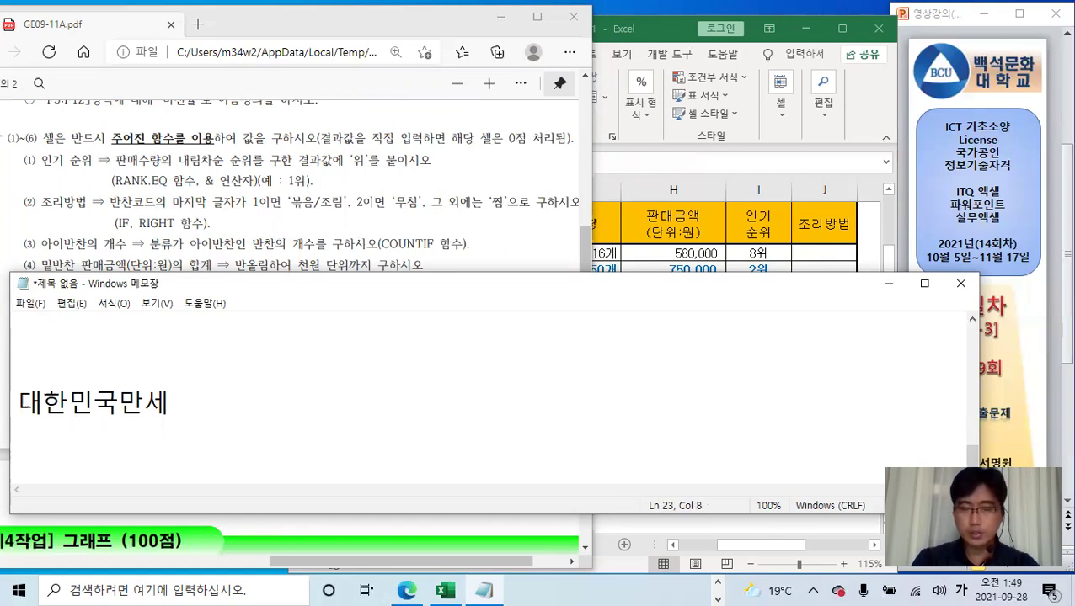
{"action": "type", "text": "ㅎ"}
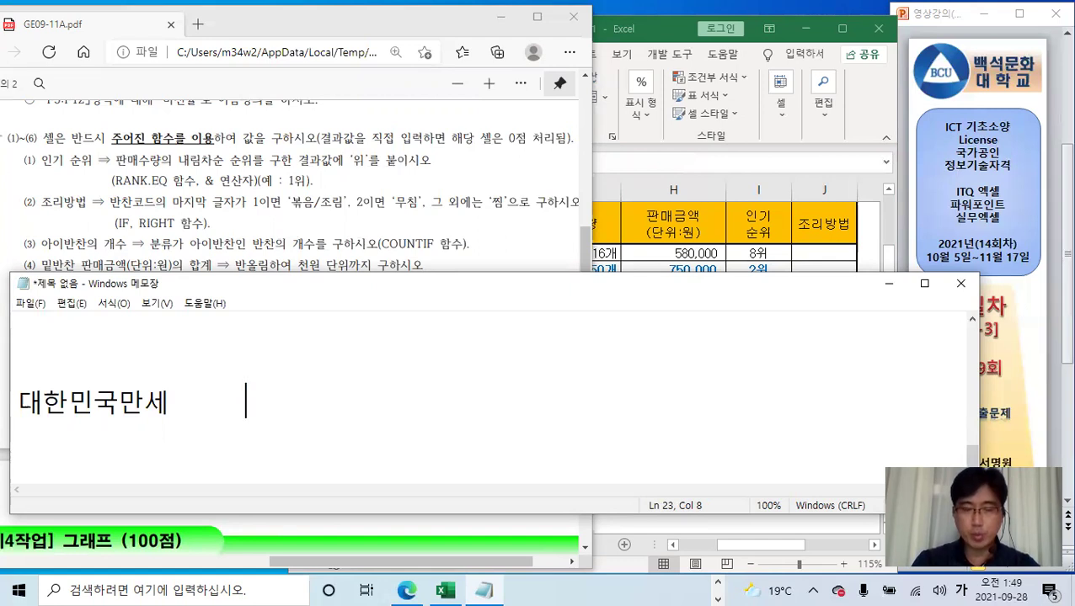
{"action": "type", "text": "G5"}
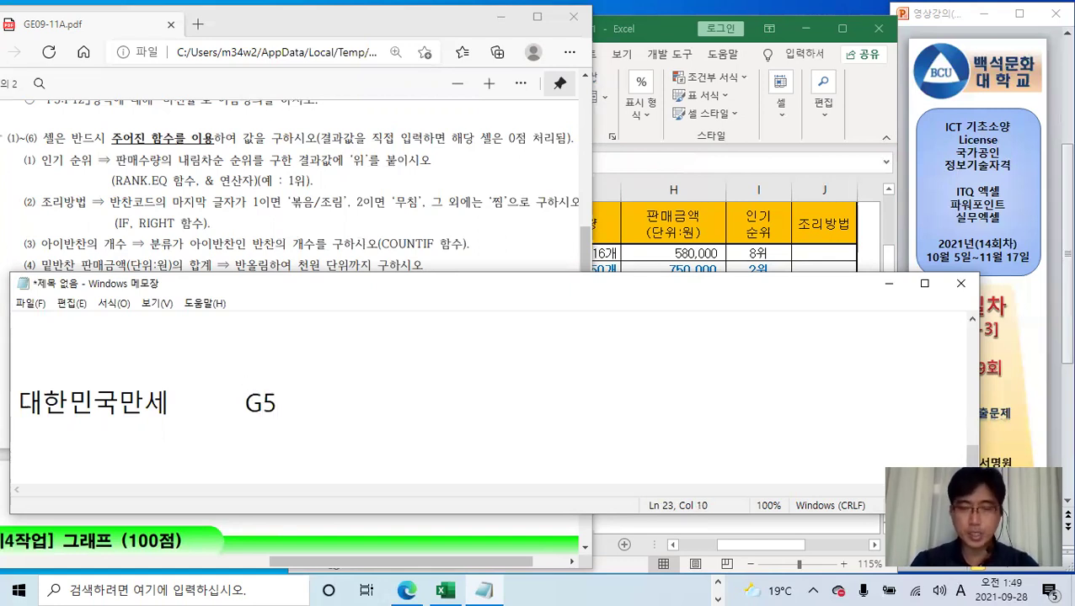
Write the example formula =LEFT(G5,2) on the line below the sample text
{"action": "key", "text": "Return"}
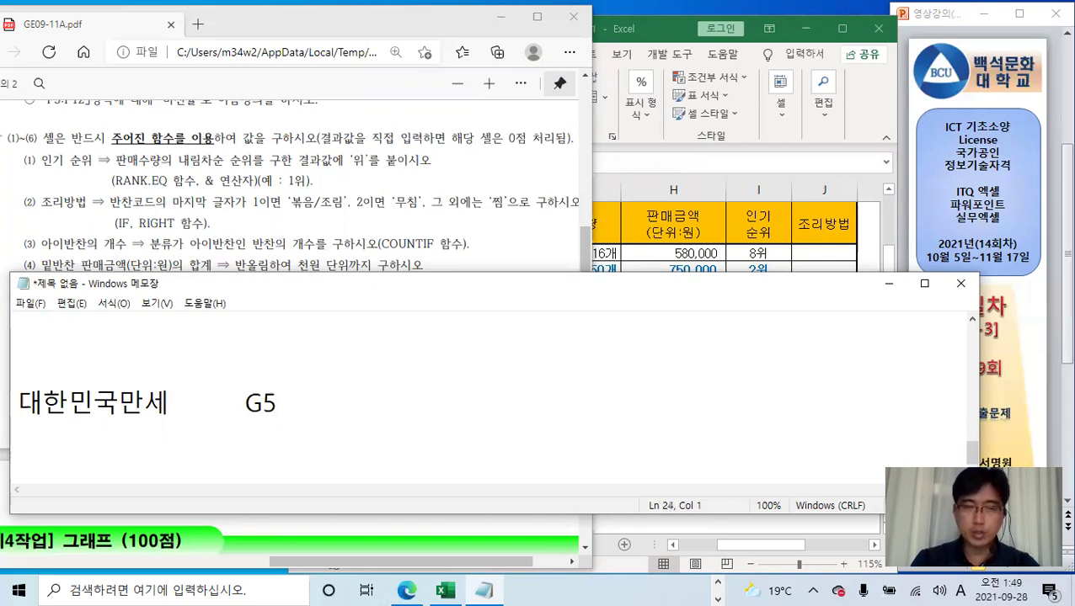
{"action": "type", "text": "="}
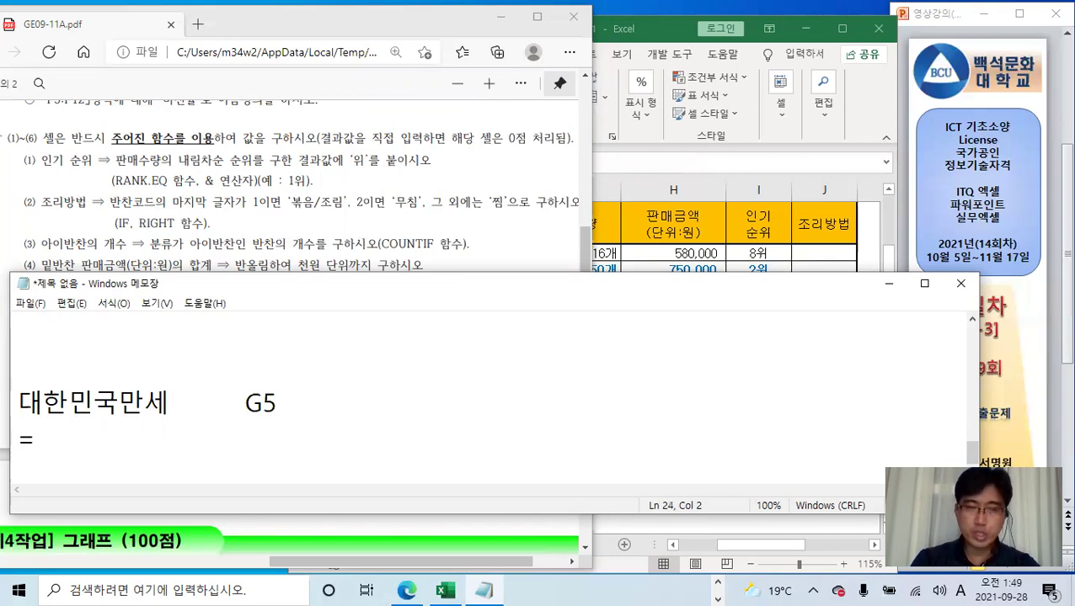
{"action": "type", "text": "LEFT"}
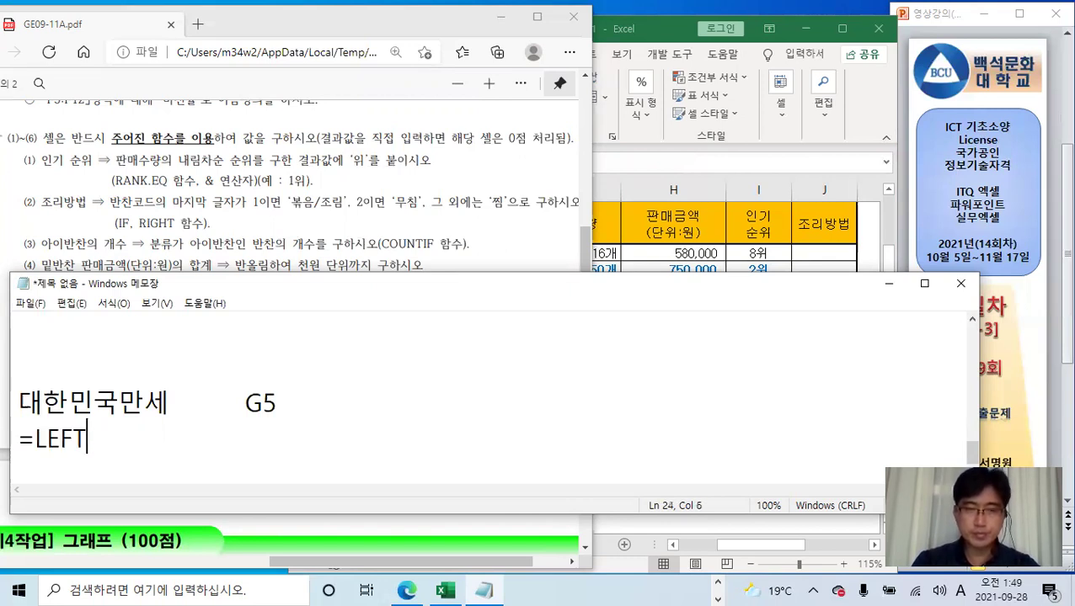
{"action": "type", "text": "("}
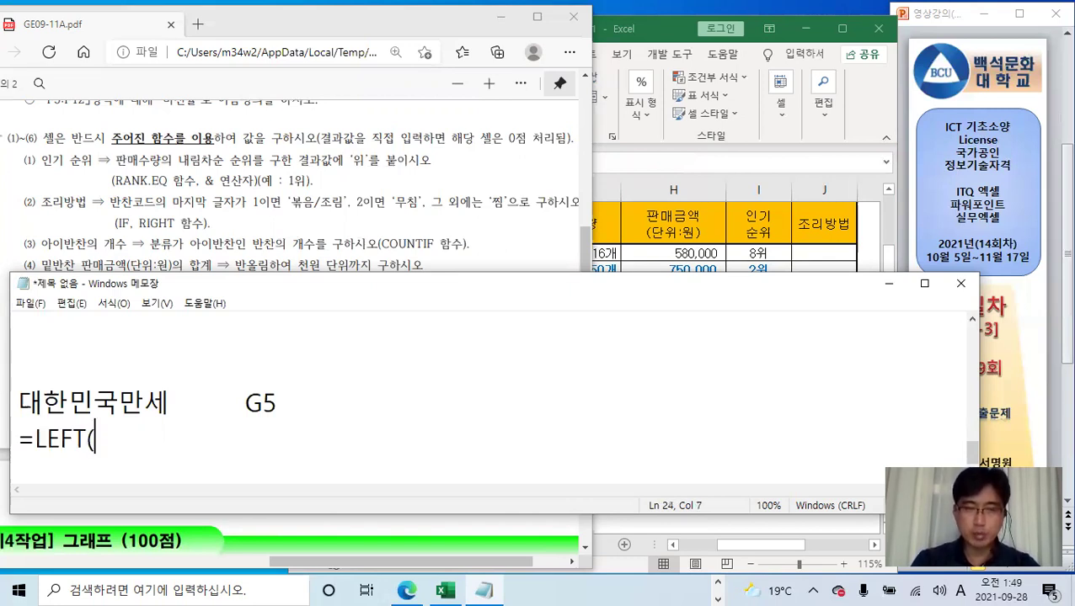
{"action": "type", "text": "G5,"}
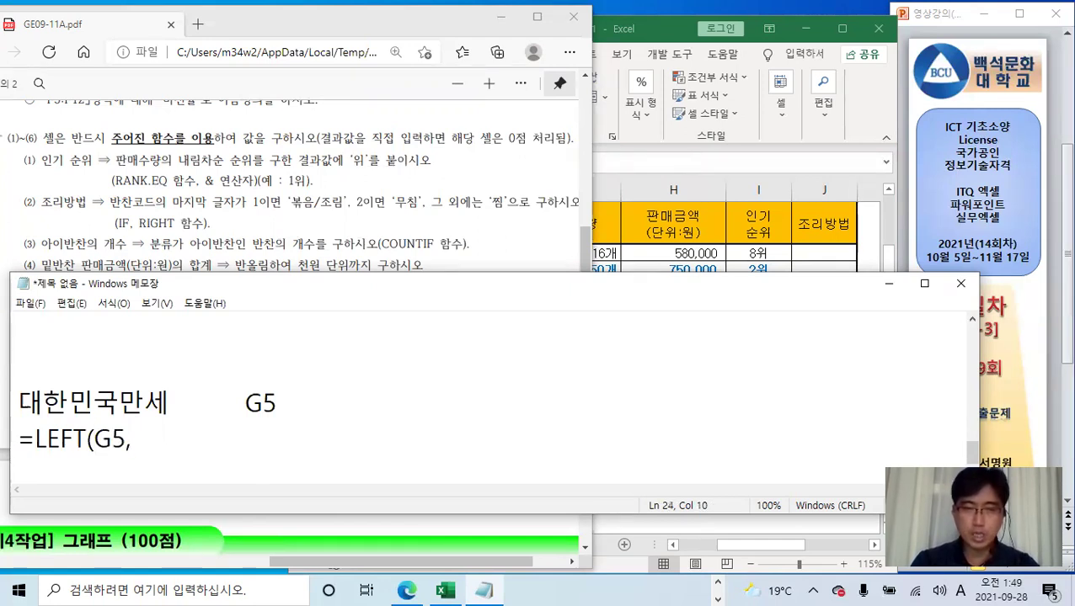
{"action": "type", "text": "2)"}
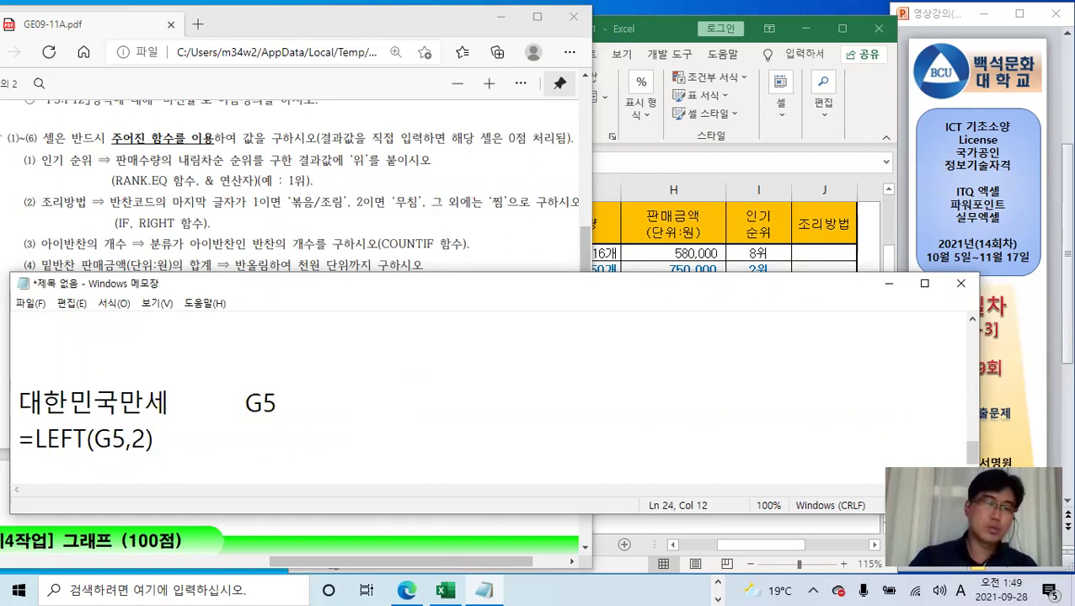
Point out the sample text, the LEFT name and its count of 2, and complete the line with the result =대한
{"action": "left_click_drag", "start_coordinate": [170, 403], "coordinate": [20, 411]}
{"action": "left_click_drag", "start_coordinate": [87, 439], "coordinate": [35, 439]}
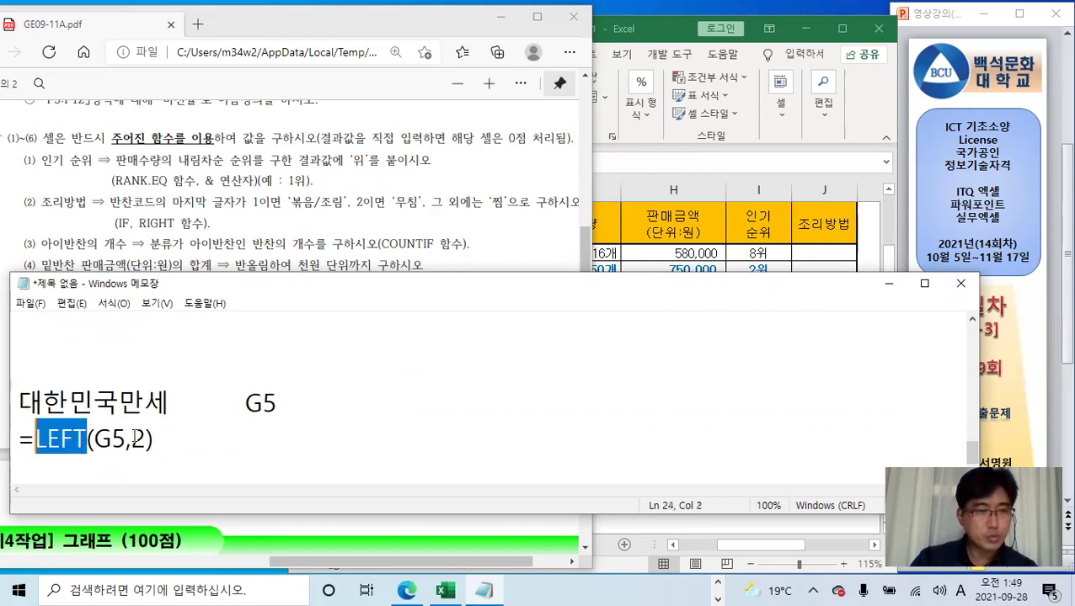
{"action": "left_click_drag", "start_coordinate": [132, 438], "coordinate": [146, 438]}
{"action": "left_click", "coordinate": [180, 435]}
{"action": "type", "text": "="}
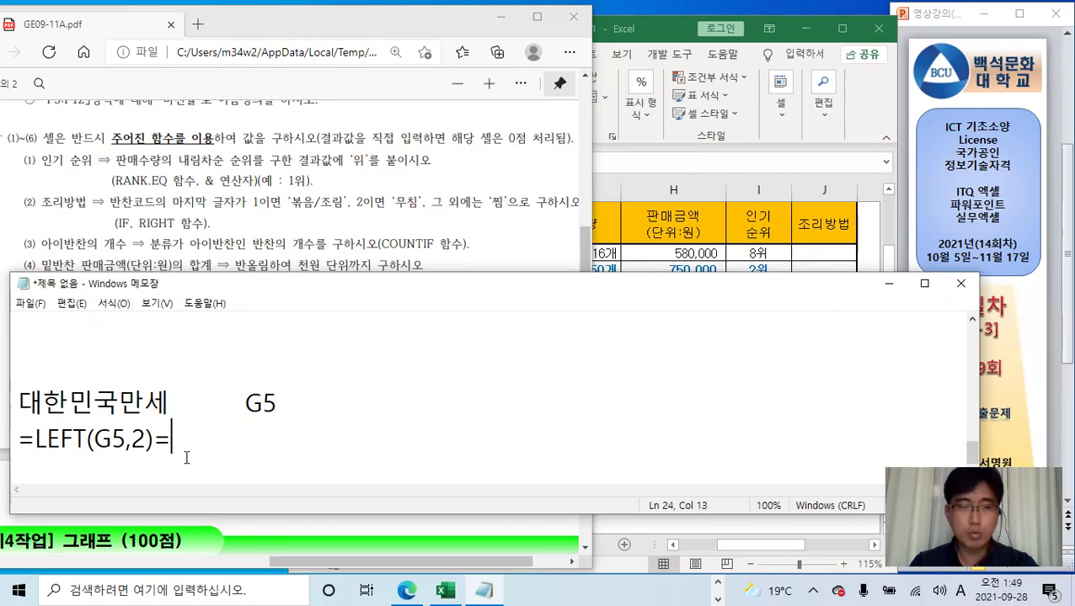
{"action": "type", "text": "EO"}
{"action": "key", "text": "BackSpace"}
{"action": "key", "text": "BackSpace"}
{"action": "key", "text": "Hangul"}
{"action": "type", "text": "대한"}
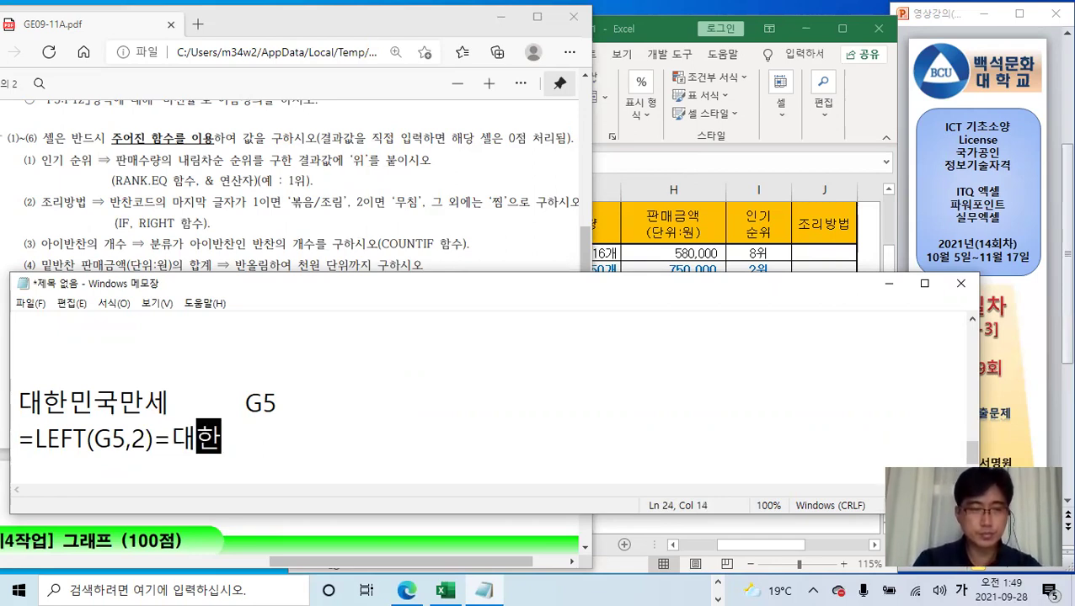
Add the example =RIGHT(G5,2)=만세 on a new line below the LEFT example
{"action": "key", "text": "Return"}
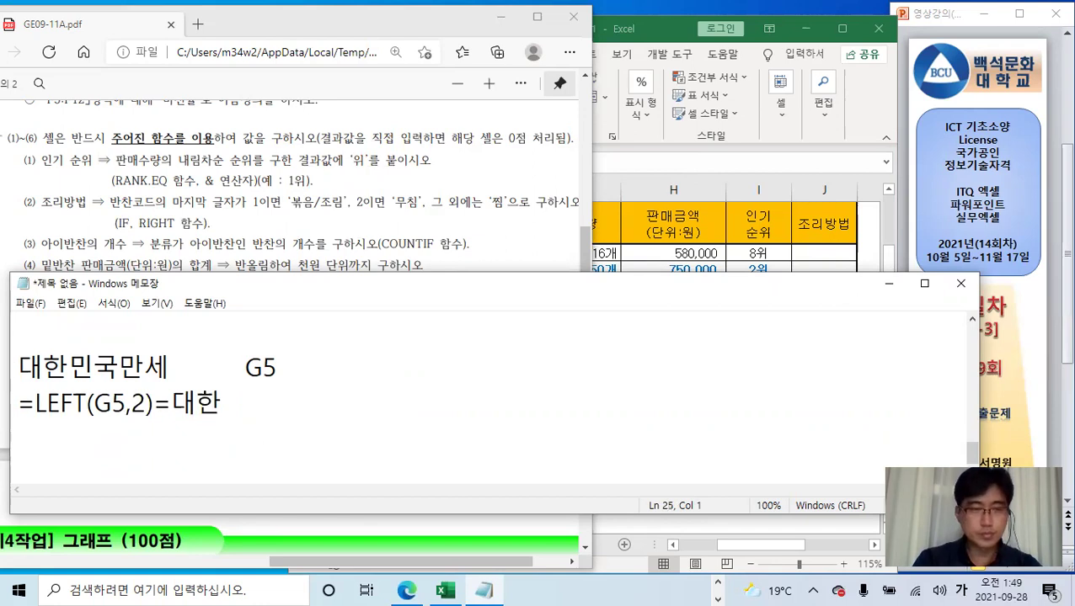
{"action": "type", "text": "="}
{"action": "type", "text": "ㄱ"}
{"action": "key", "text": "BackSpace"}
{"action": "key", "text": "Hangul"}
{"action": "type", "text": "RIGHT("}
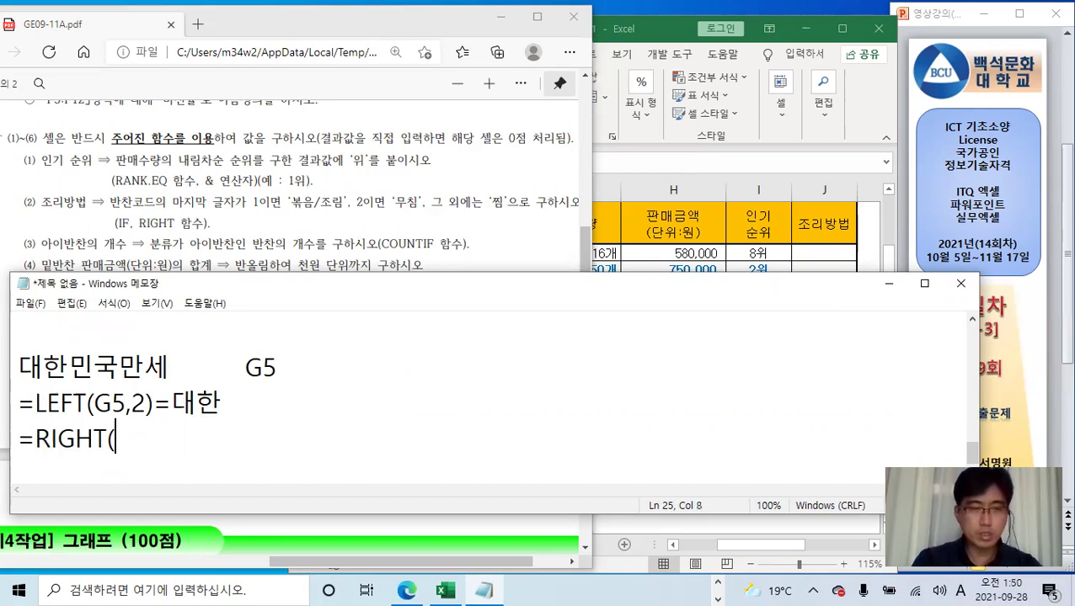
{"action": "type", "text": "G5,"}
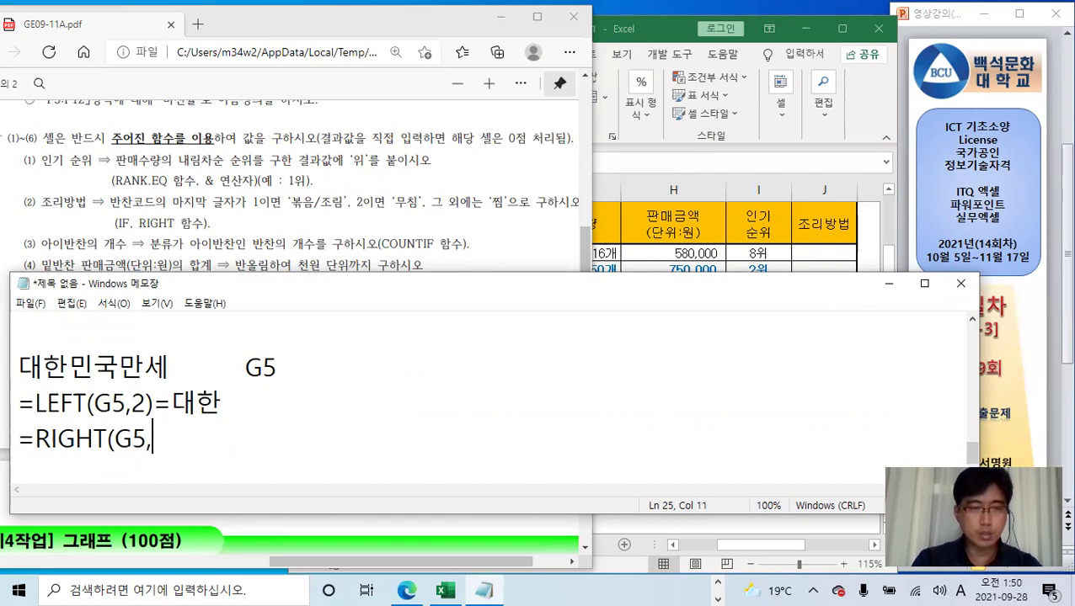
{"action": "type", "text": "2)="}
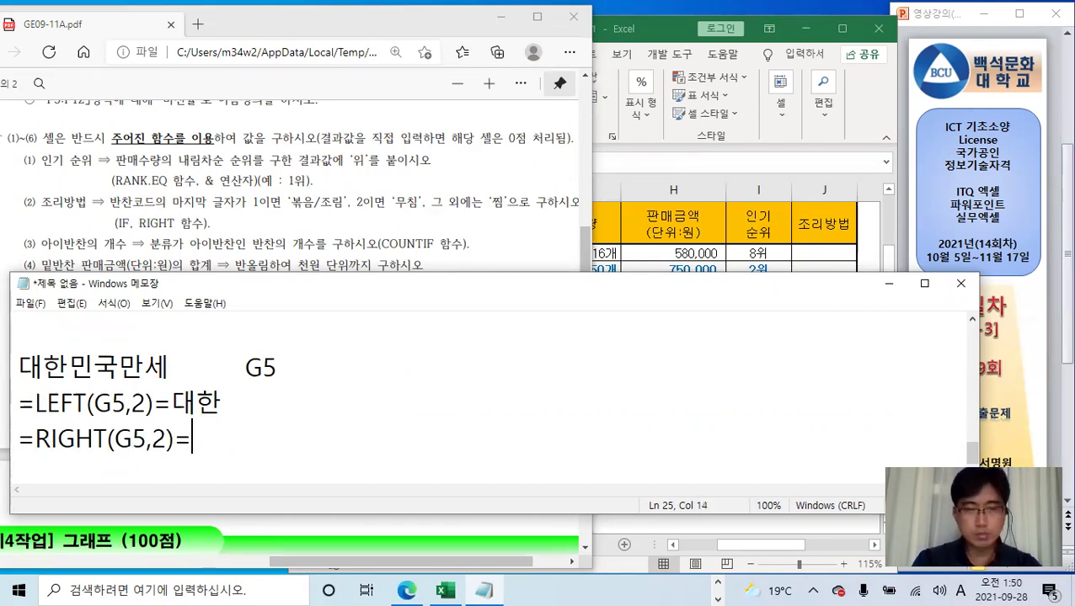
{"action": "key", "text": "Hangul"}
{"action": "type", "text": "만세"}
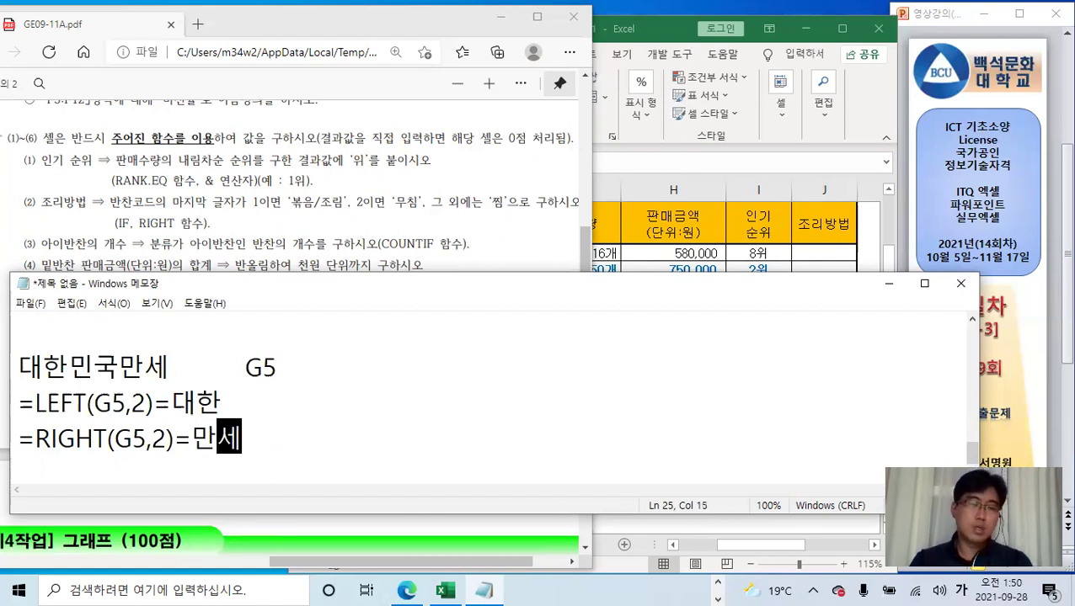
Point out the RIGHT function name and its arguments in the RIGHT example
{"action": "left_click", "coordinate": [106, 439]}
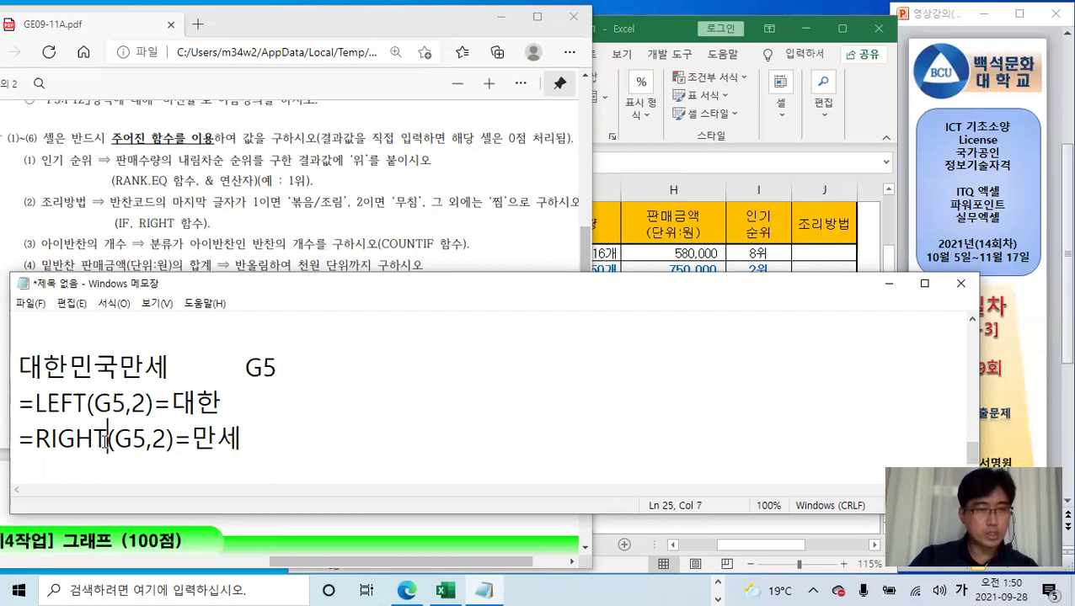
{"action": "left_click_drag", "start_coordinate": [106, 439], "coordinate": [35, 440]}
{"action": "left_click_drag", "start_coordinate": [115, 440], "coordinate": [26, 443]}
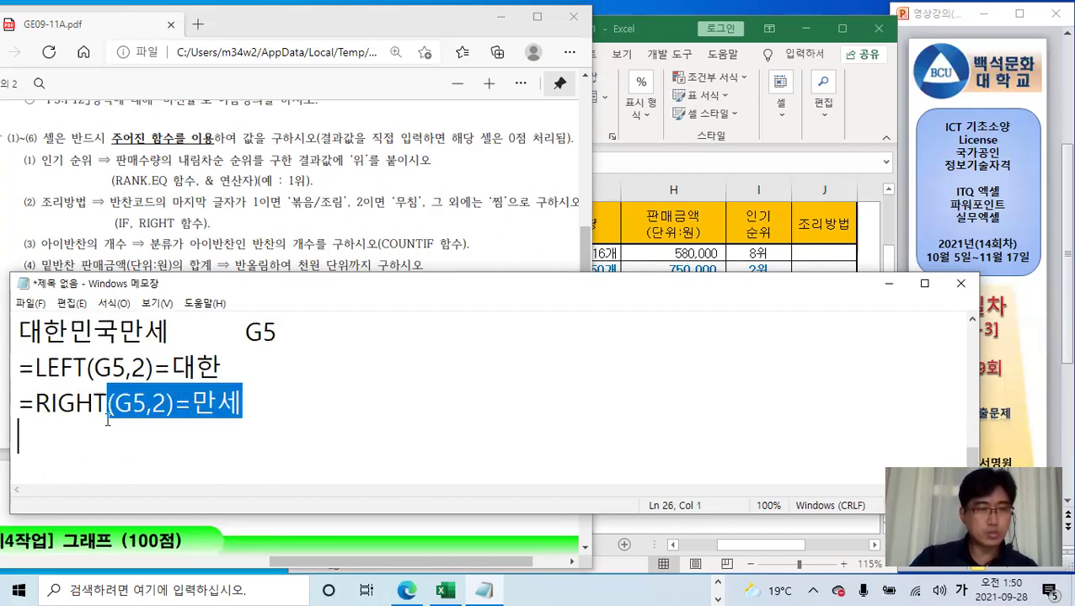
{"action": "double_click", "coordinate": [157, 403]}
Add the example =MID(G5,3,2)=민국 on a new line below the RIGHT example
{"action": "left_click", "coordinate": [267, 405]}
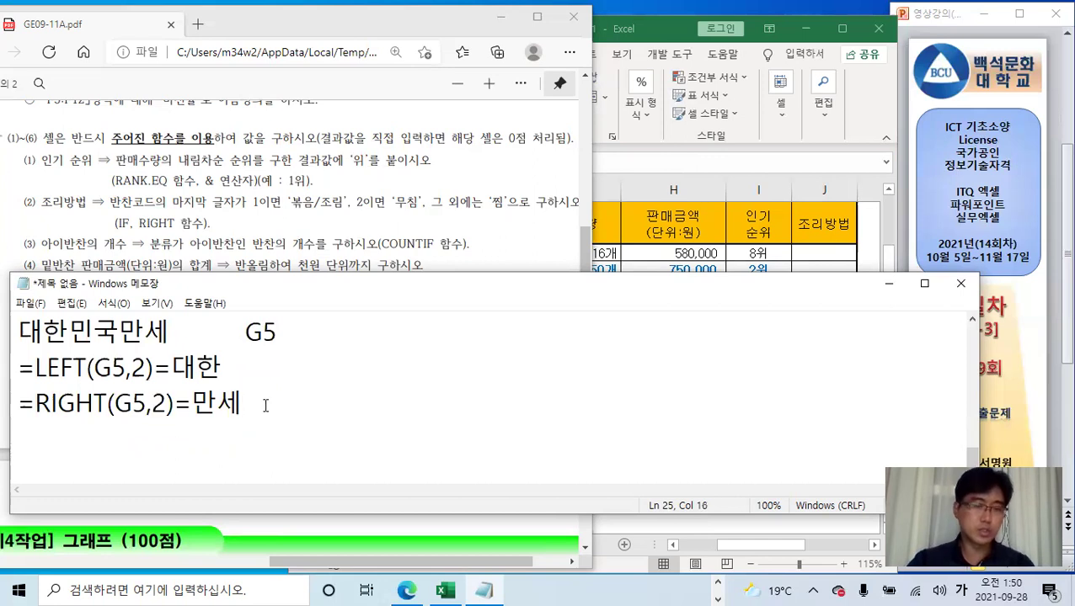
{"action": "key", "text": "Return"}
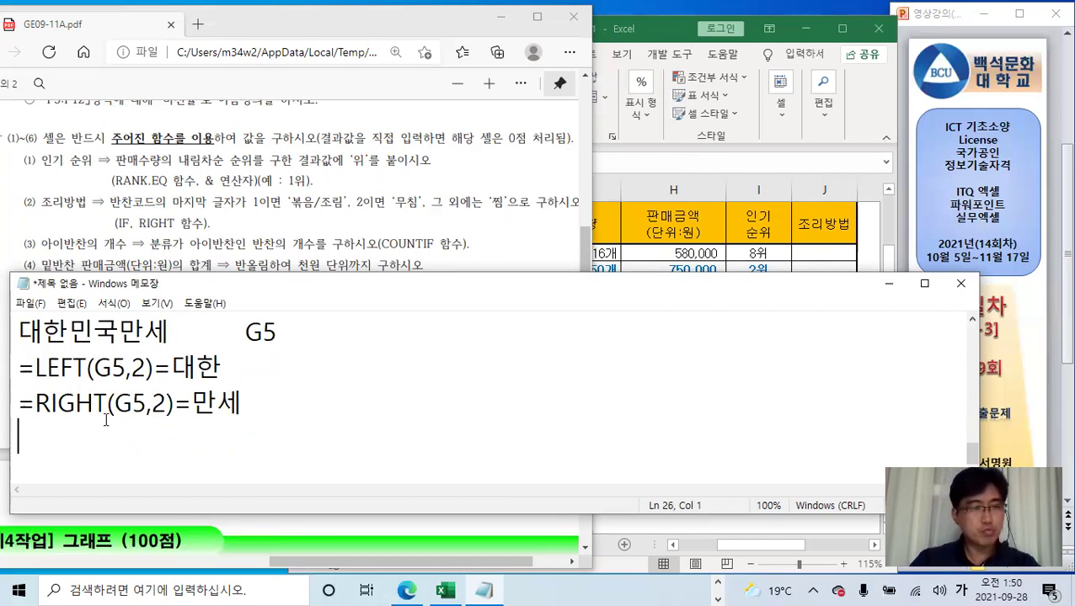
{"action": "type", "text": "="}
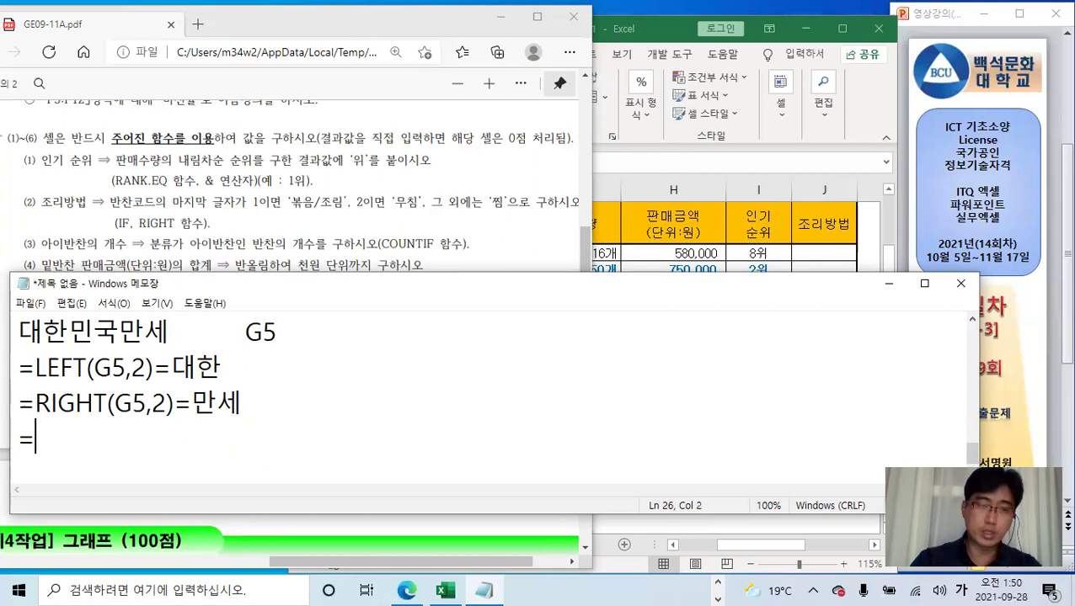
{"action": "type", "text": "m"}
{"action": "key", "text": "BackSpace"}
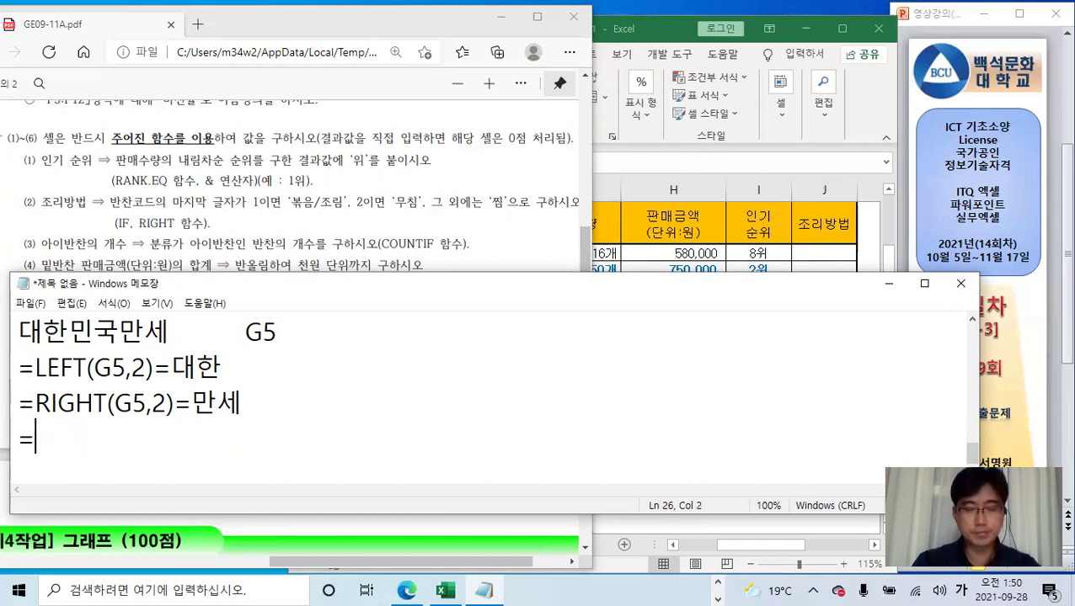
{"action": "type", "text": "MID"}
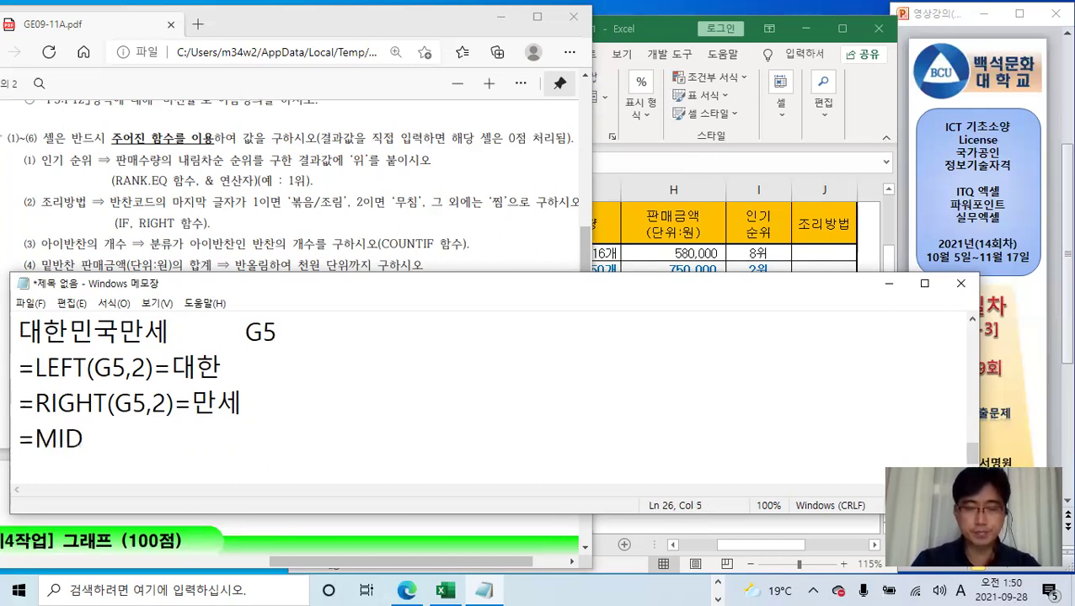
{"action": "type", "text": "(G5,"}
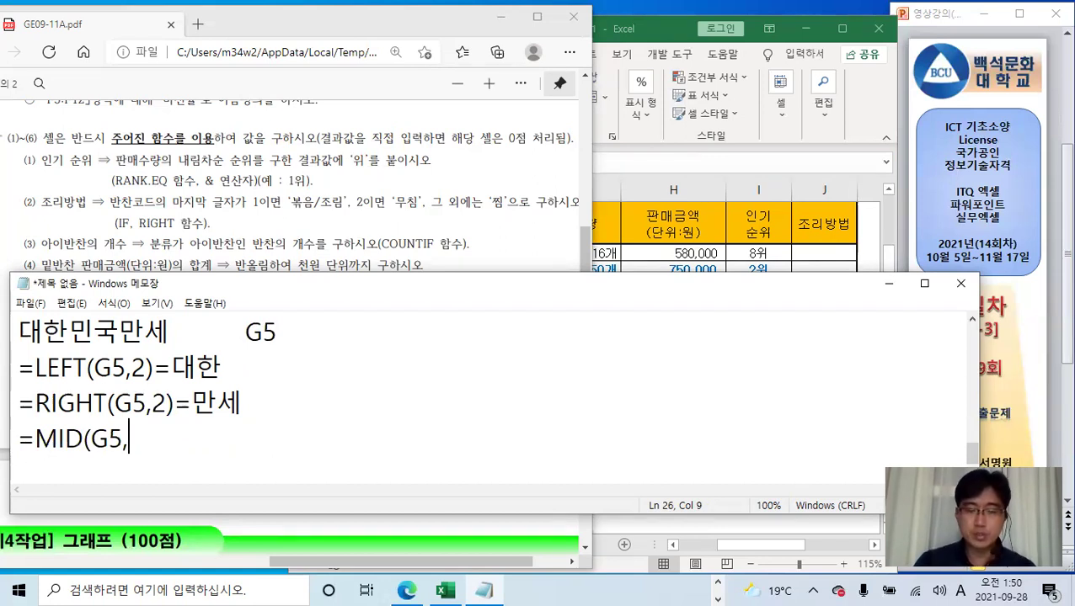
{"action": "type", "text": "3"}
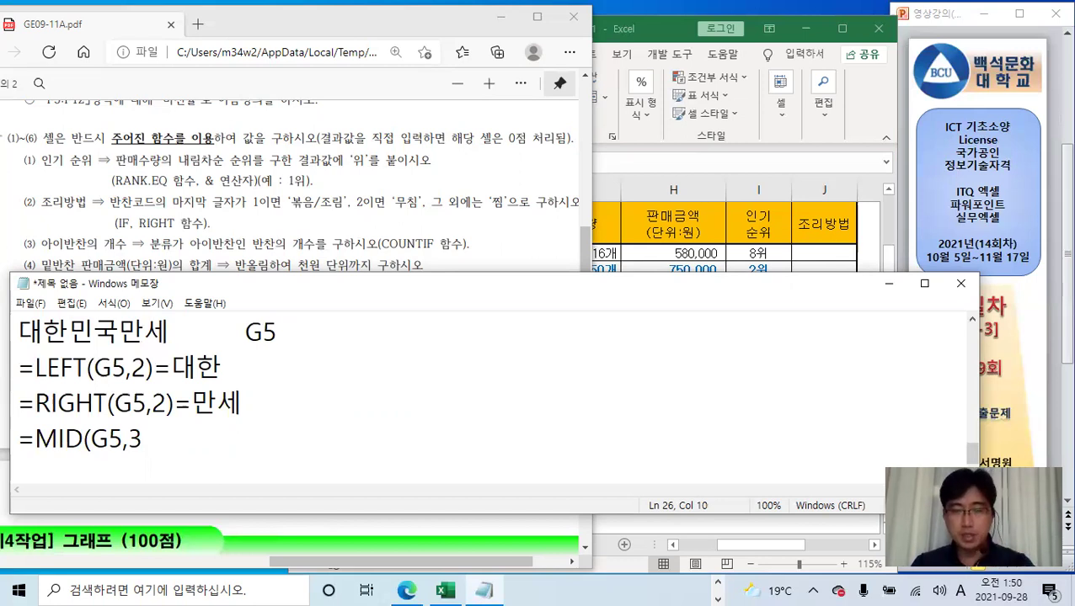
{"action": "type", "text": ",2"}
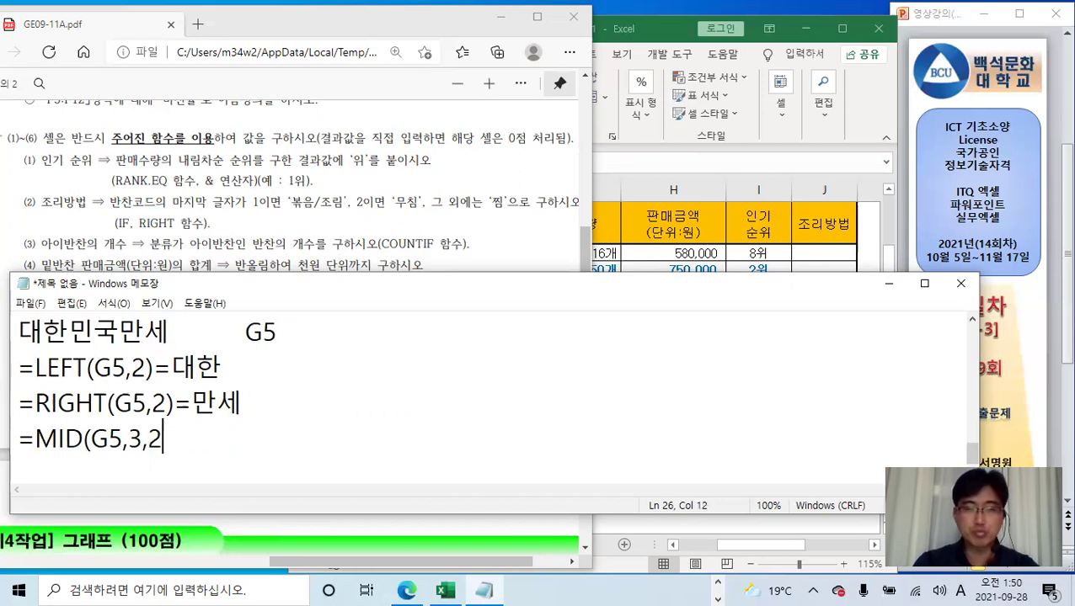
{"action": "type", "text": ")="}
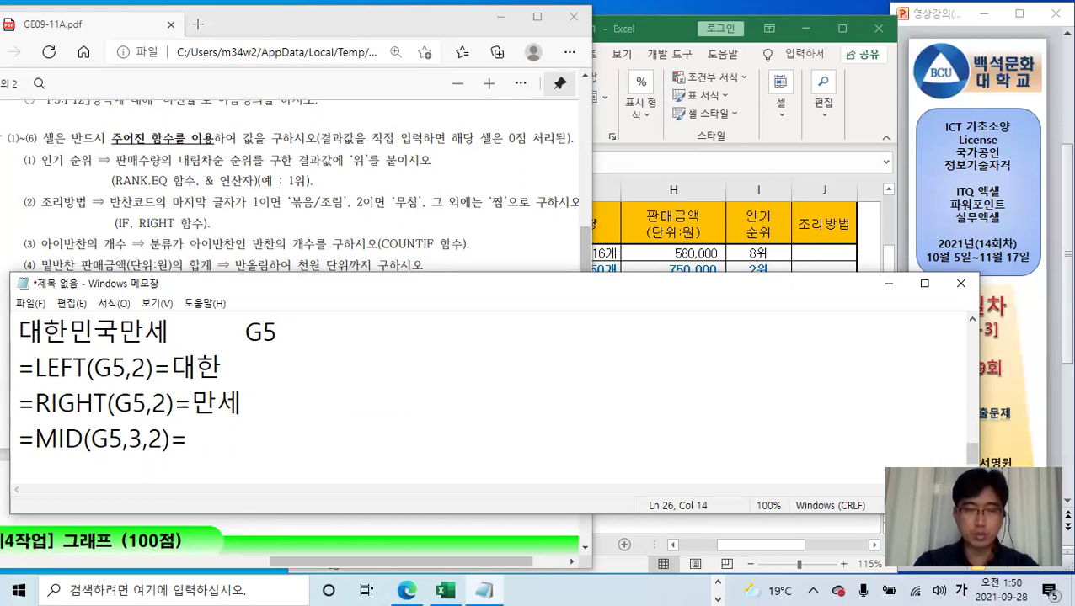
{"action": "type", "text": "민국"}
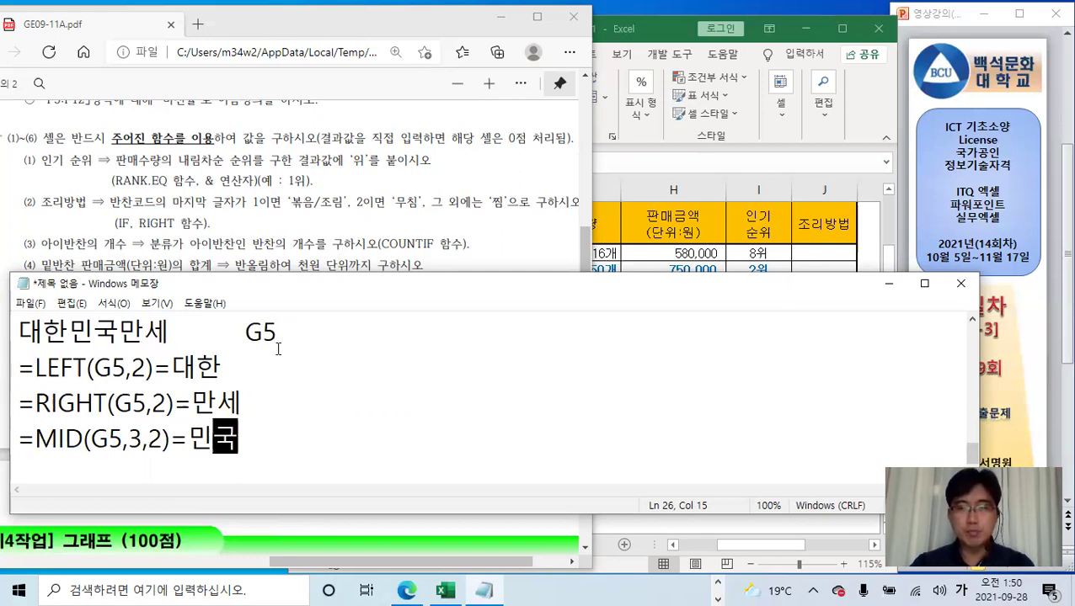
{"action": "left_click", "coordinate": [270, 446]}
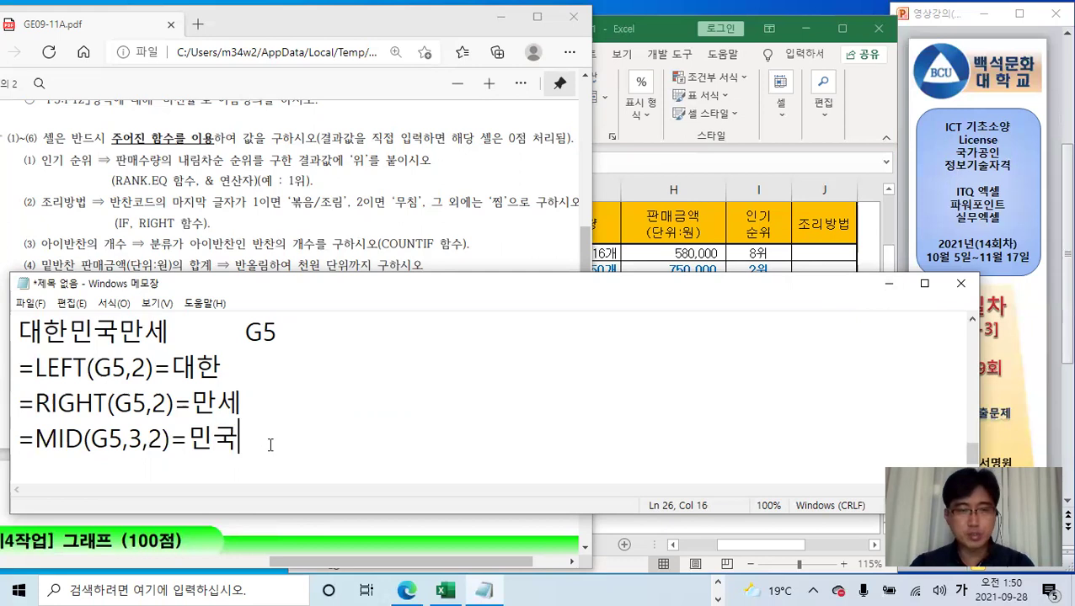
Add the IF syntax example =IF(TEST,참,거짓) on a new line below the MID example
{"action": "key", "text": "Return"}
{"action": "type", "text": "="}
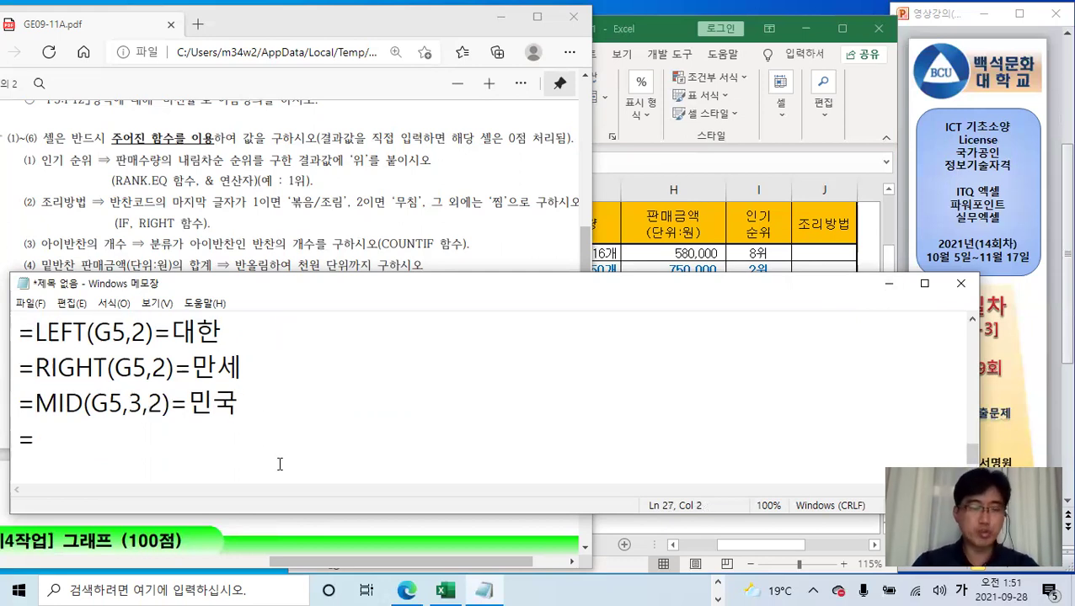
{"action": "type", "text": "ㅣ"}
{"action": "key", "text": "BackSpace"}
{"action": "key", "text": "Hangul"}
{"action": "type", "text": "lF"}
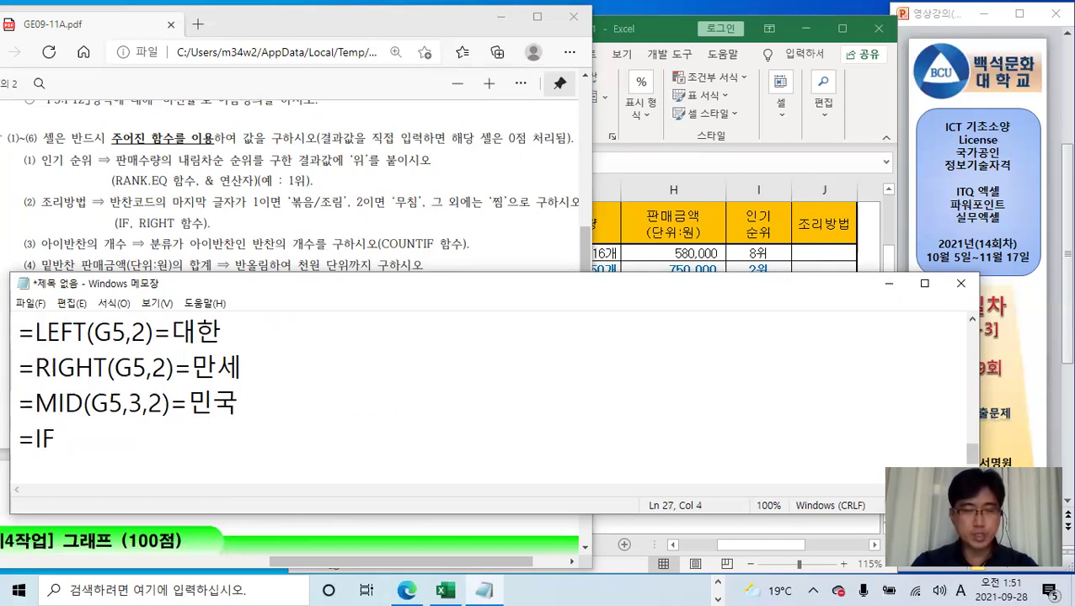
{"action": "type", "text": "(TEST"}
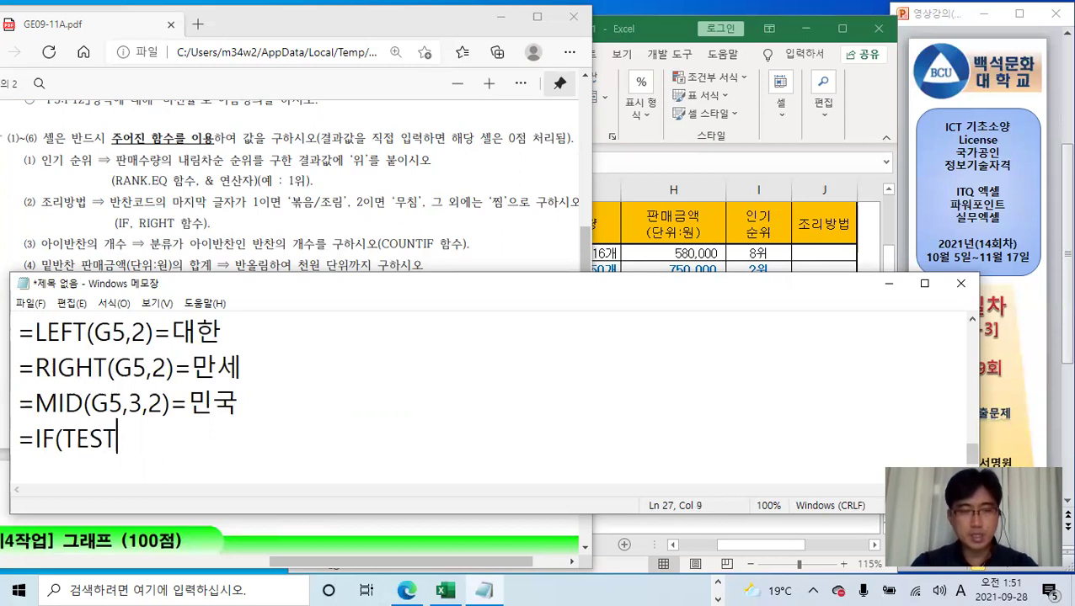
{"action": "type", "text": ","}
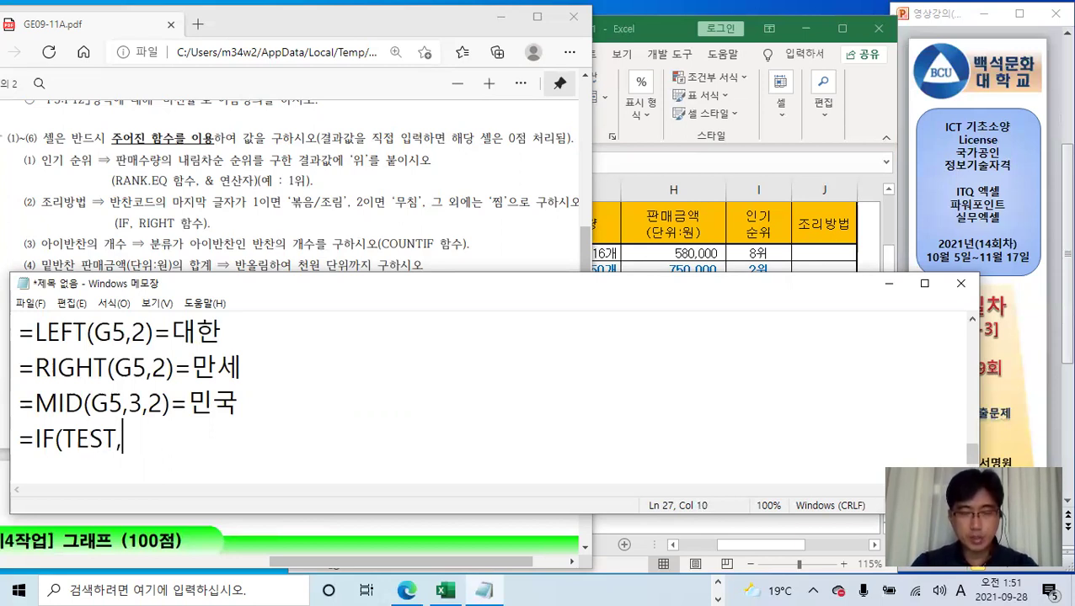
{"action": "type", "text": "CKA"}
{"action": "key", "text": "BackSpace"}
{"action": "key", "text": "BackSpace"}
{"action": "key", "text": "BackSpace"}
{"action": "key", "text": "Hangul"}
{"action": "type", "text": "차ㅁ,"}
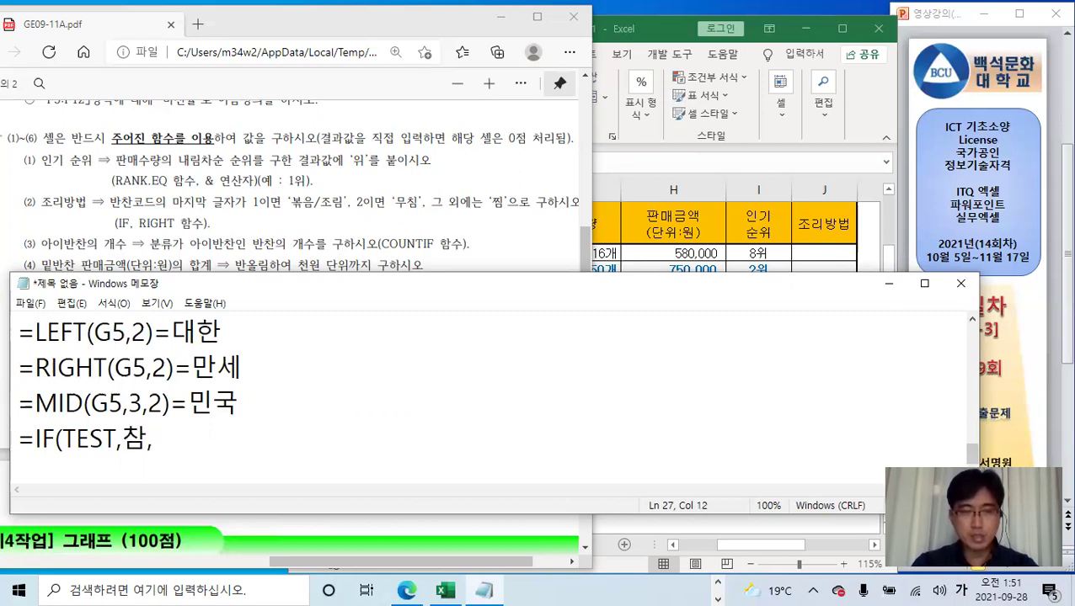
{"action": "type", "text": "거짓)"}
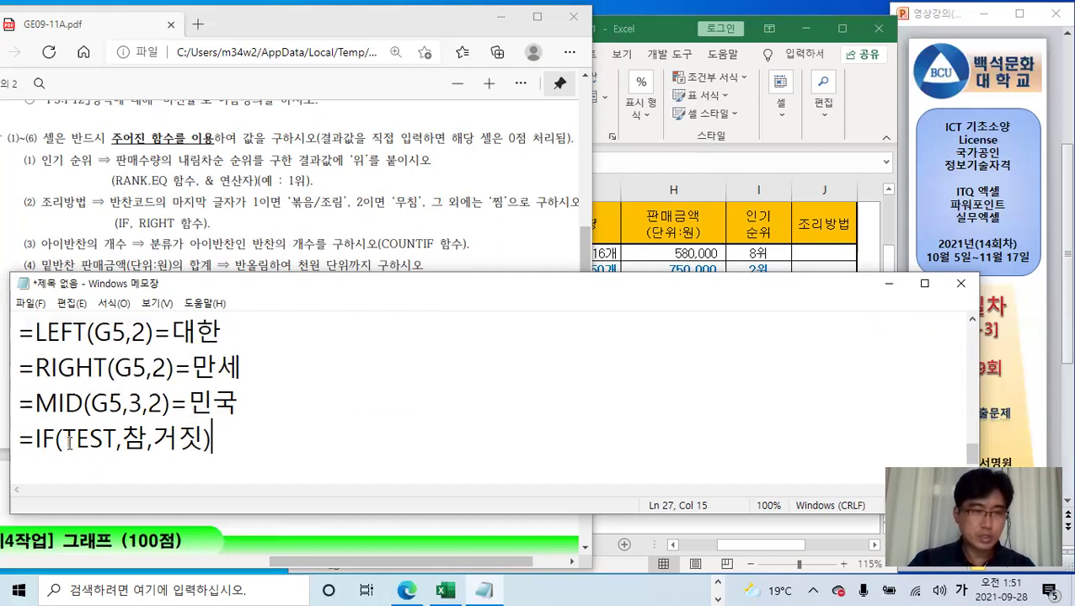
Replace the 거짓 argument with a nested IF so the line reads =IF(TEST,참,IF(TEST,참,거짓))
{"action": "left_click_drag", "start_coordinate": [124, 439], "coordinate": [204, 440]}
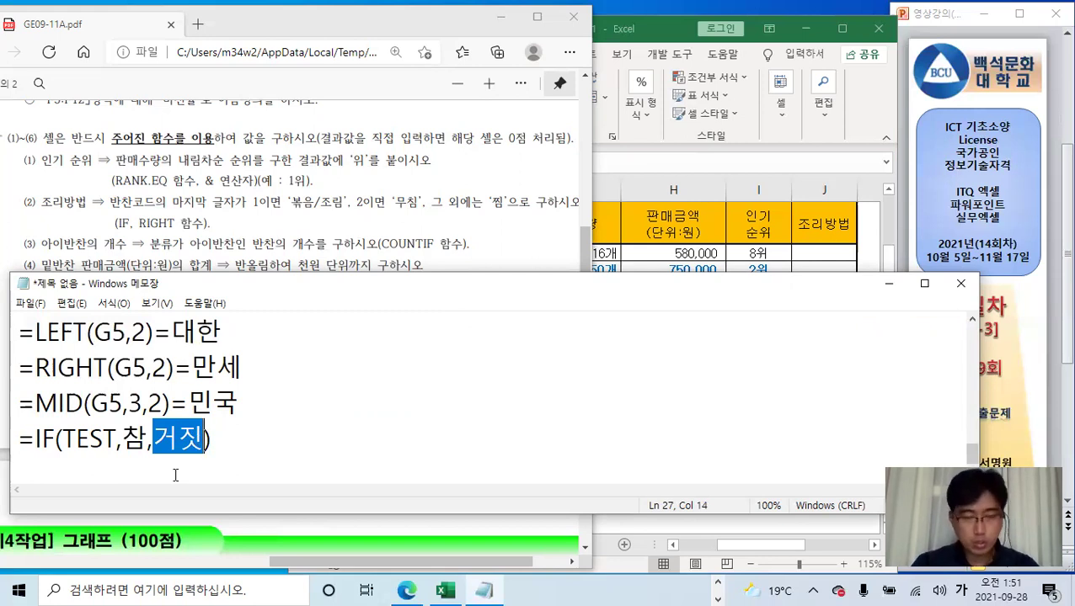
{"action": "key", "text": "BackSpace"}
{"action": "type", "text": "ㅣF"}
{"action": "type", "text": "(TEST"}
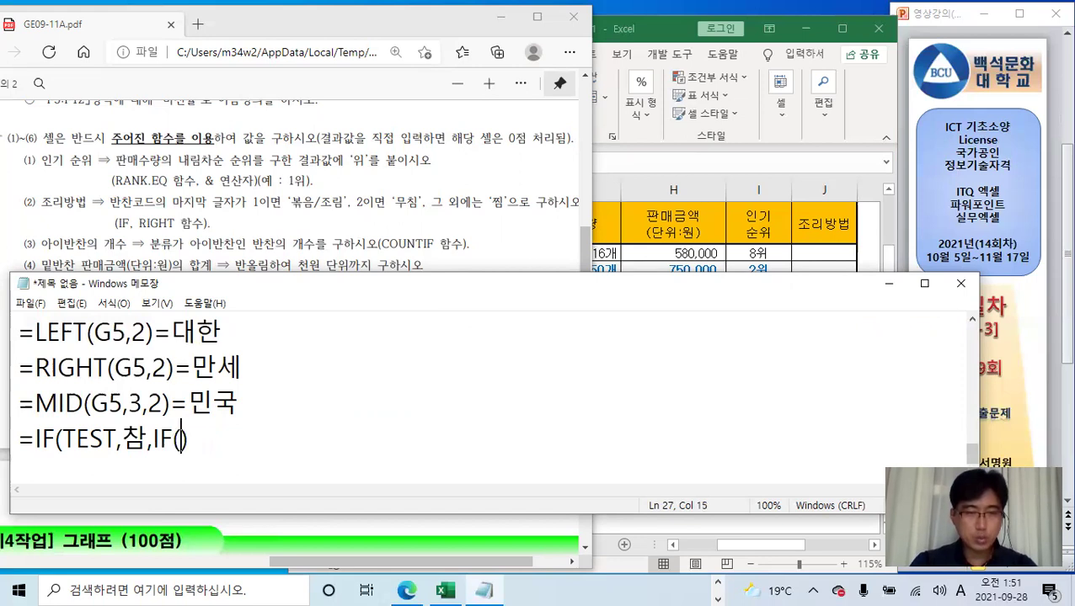
{"action": "type", "text": ","}
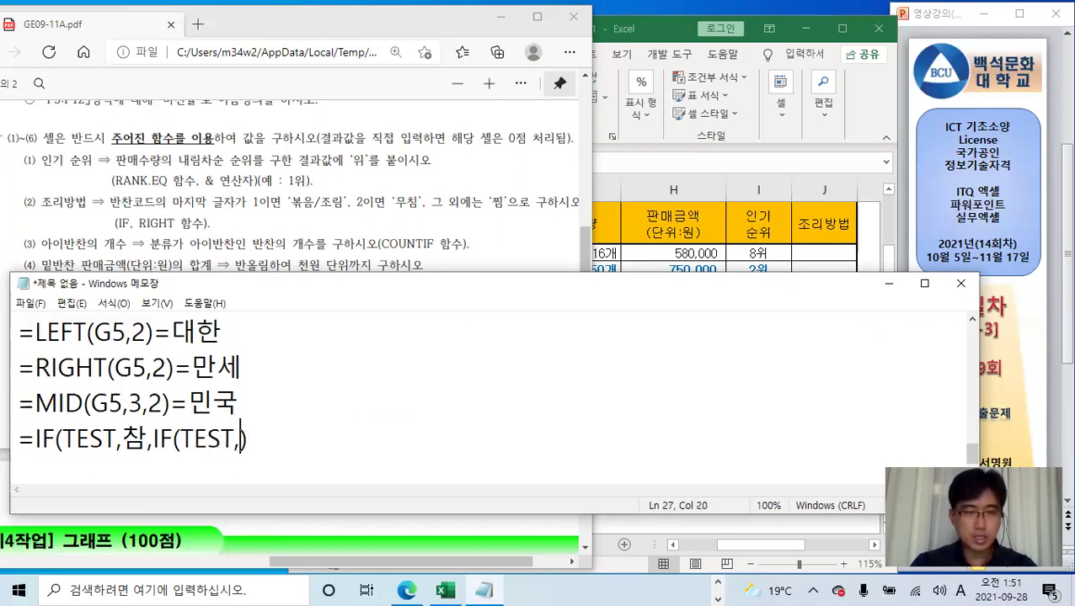
{"action": "type", "text": "ck"}
{"action": "key", "text": "BackSpace"}
{"action": "key", "text": "BackSpace"}
{"action": "key", "text": "Hangul"}
{"action": "type", "text": "차ㅁ,거짓"}
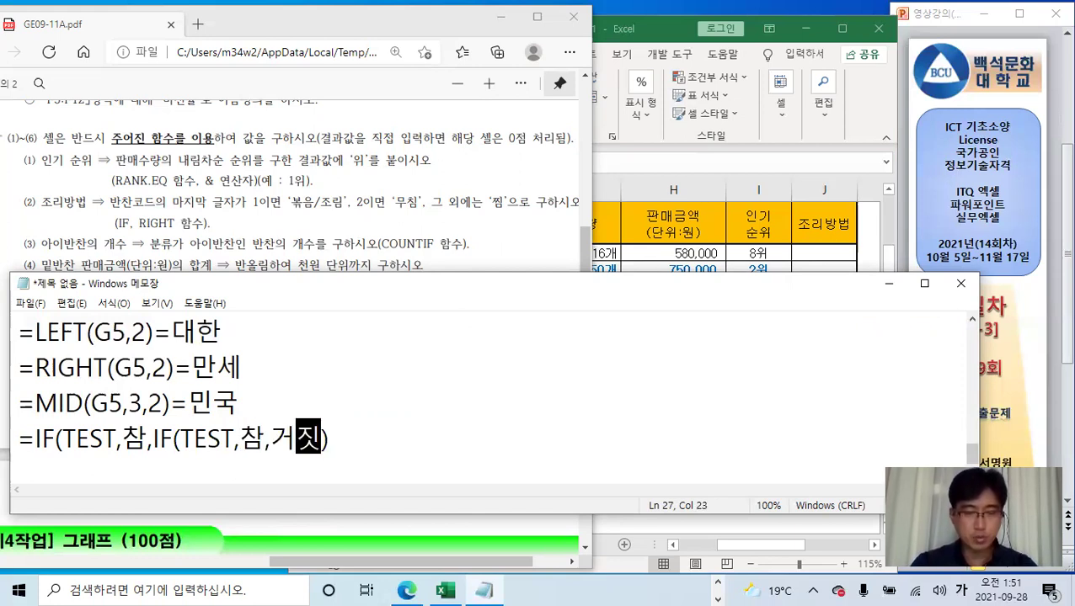
{"action": "type", "text": ")"}
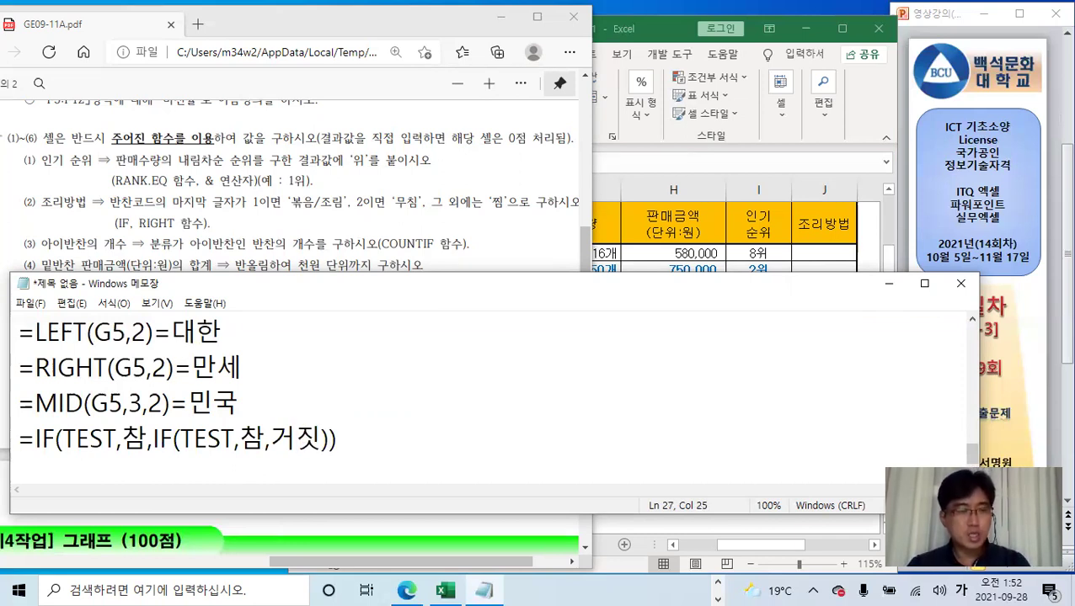
Point out the outer and inner parenthesis pairs and the final 거짓 argument in the nested IF example
{"action": "left_click_drag", "start_coordinate": [55, 439], "coordinate": [66, 439]}
{"action": "left_click_drag", "start_coordinate": [327, 438], "coordinate": [345, 440]}
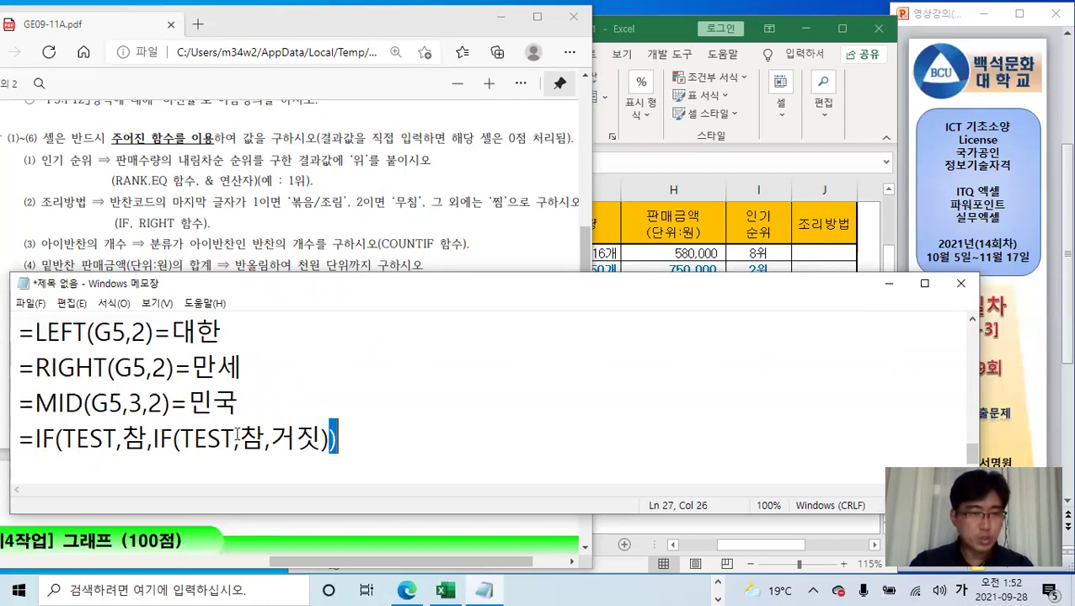
{"action": "left_click_drag", "start_coordinate": [171, 439], "coordinate": [182, 439]}
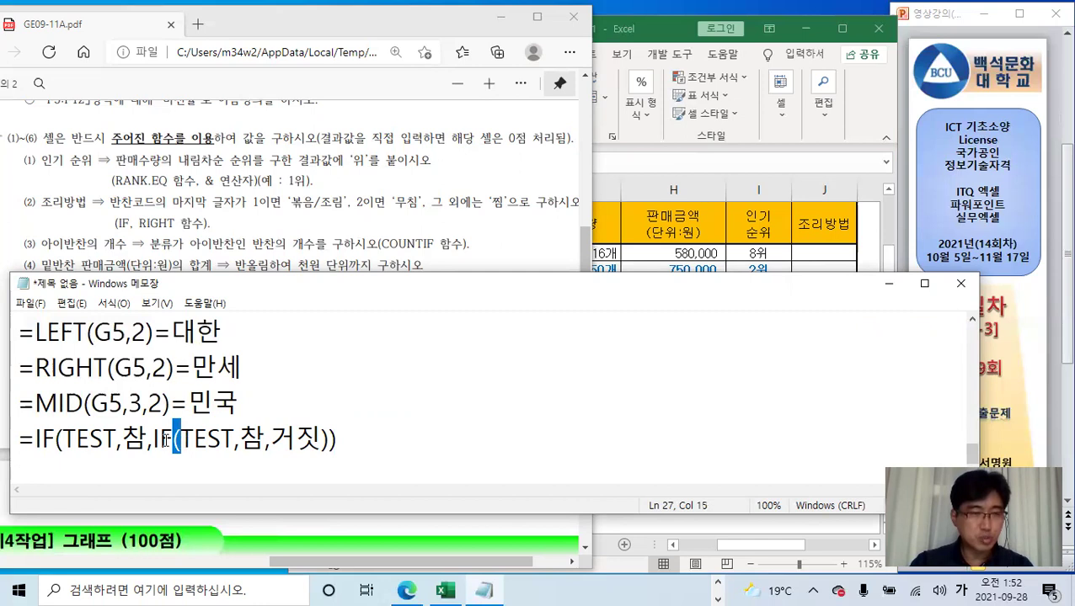
{"action": "left_click_drag", "start_coordinate": [321, 439], "coordinate": [330, 439]}
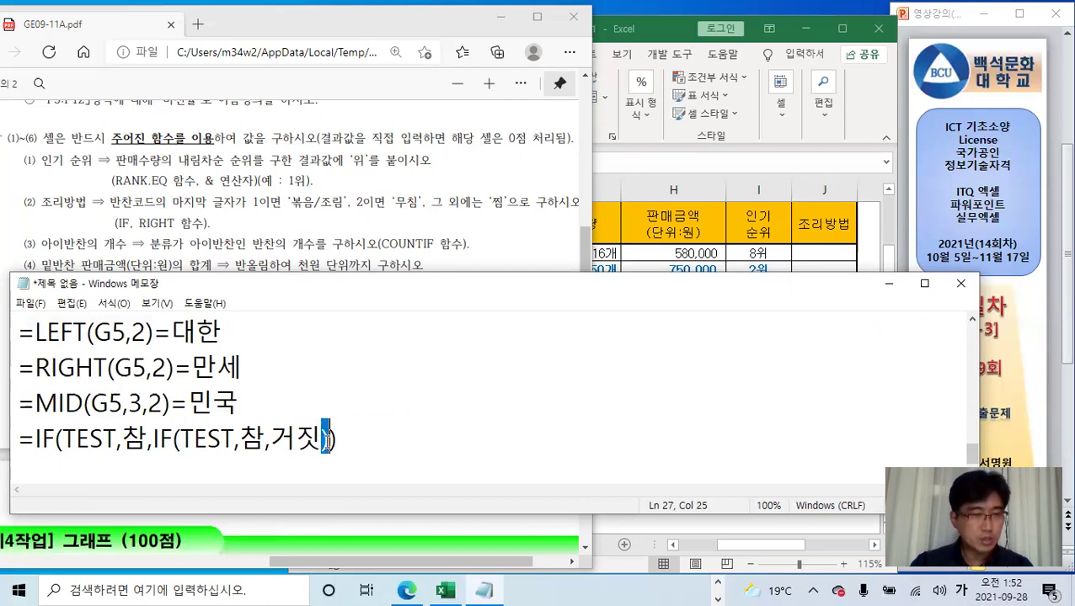
{"action": "left_click", "coordinate": [171, 439]}
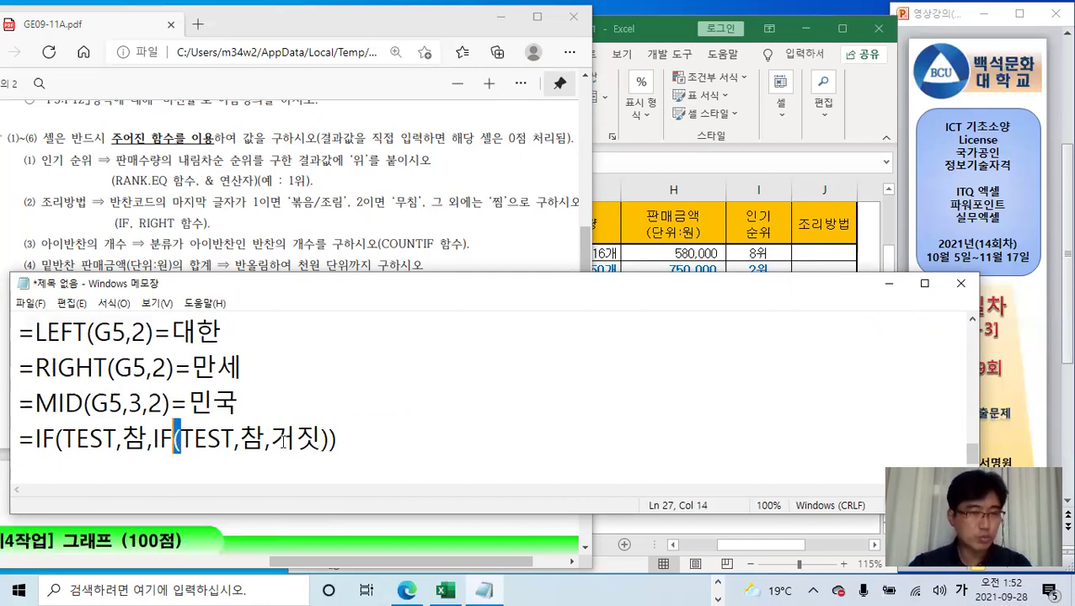
{"action": "left_click", "coordinate": [330, 438]}
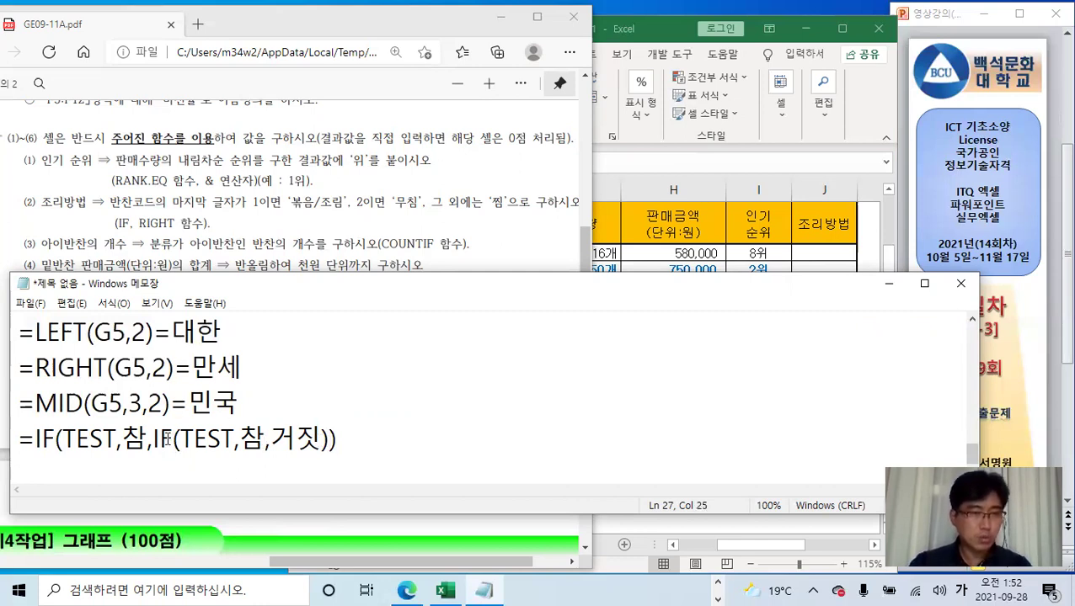
{"action": "left_click_drag", "start_coordinate": [270, 439], "coordinate": [323, 438]}
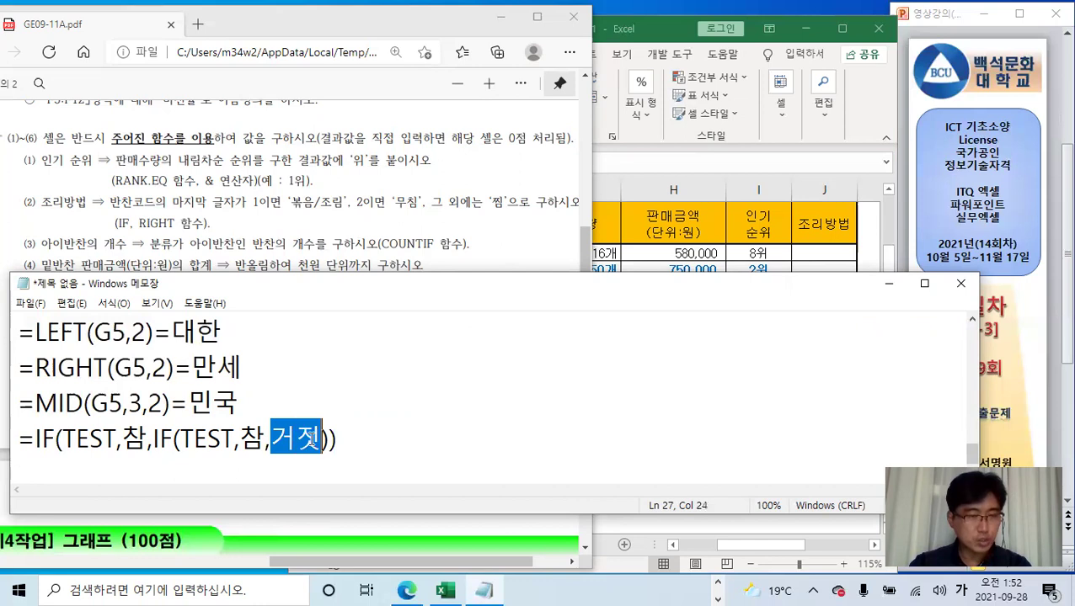
{"action": "left_click", "coordinate": [346, 441]}
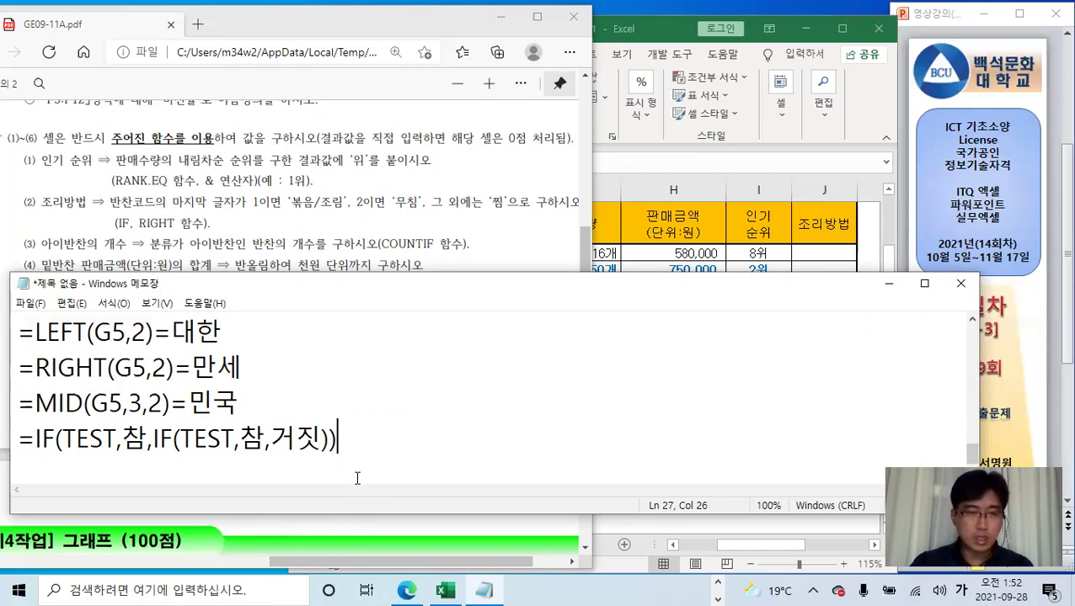
Begin the formula =IF(RIGHT(B5 on a new line below the nested IF example, consulting the worksheet's 반찬코드 column for the cell reference
{"action": "key", "text": "Return"}
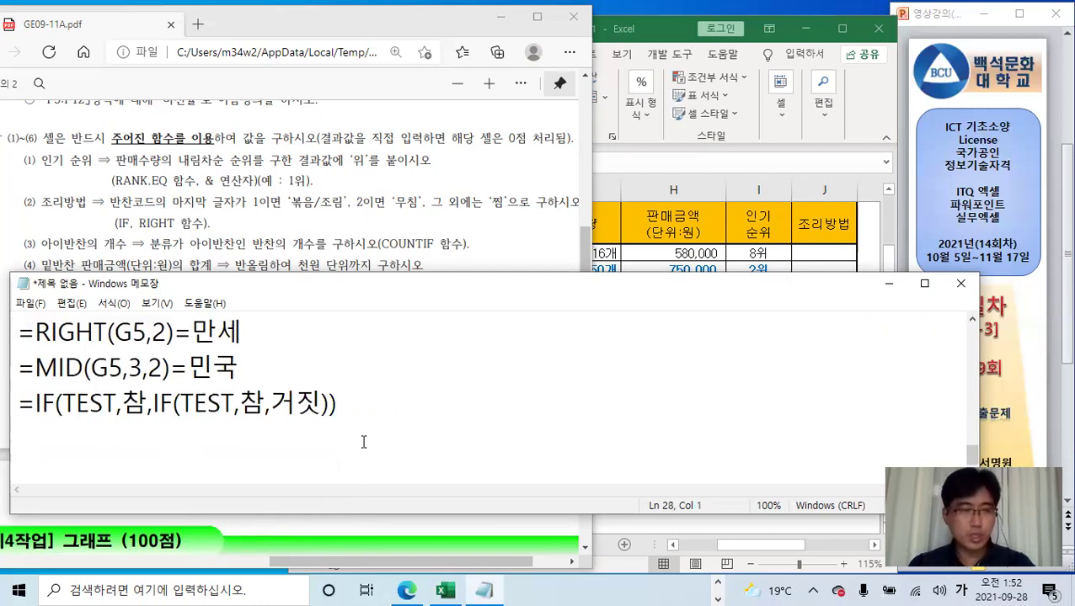
{"action": "type", "text": "="}
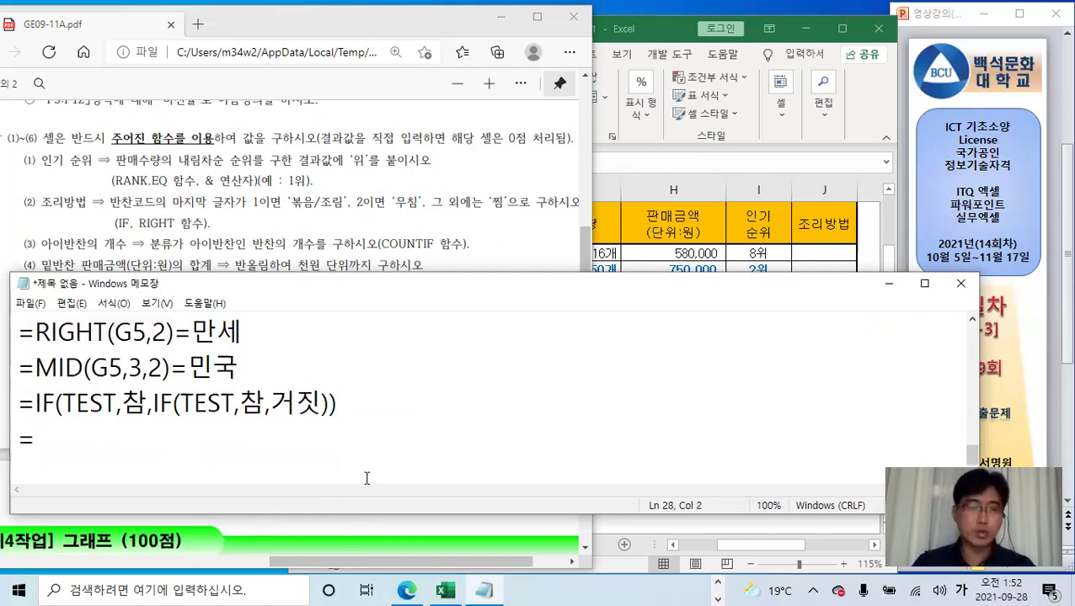
{"action": "key", "text": "Hangul"}
{"action": "type", "text": "IF("}
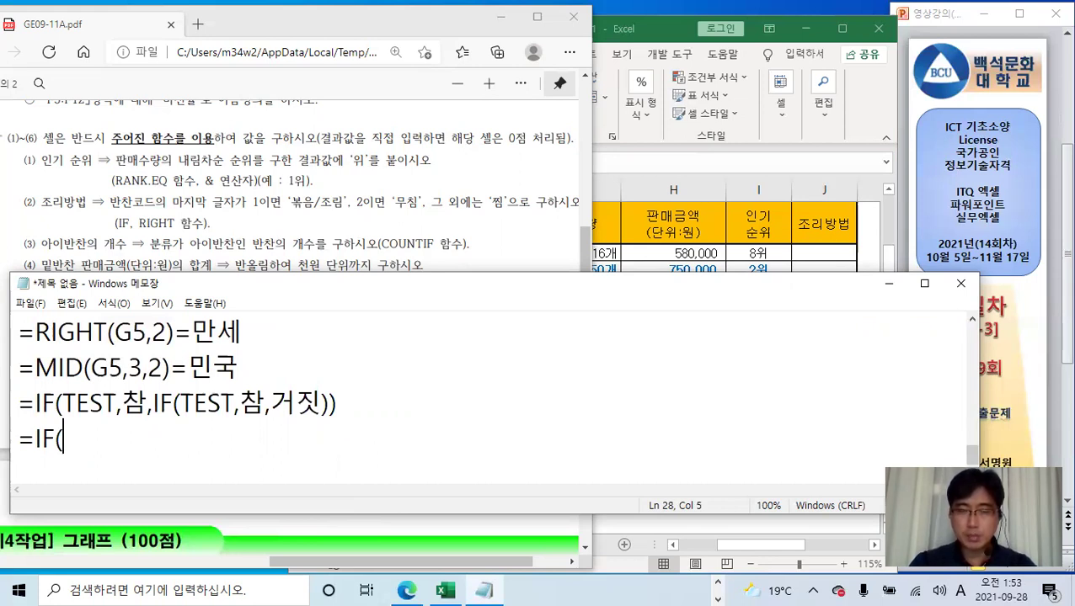
{"action": "type", "text": "RI"}
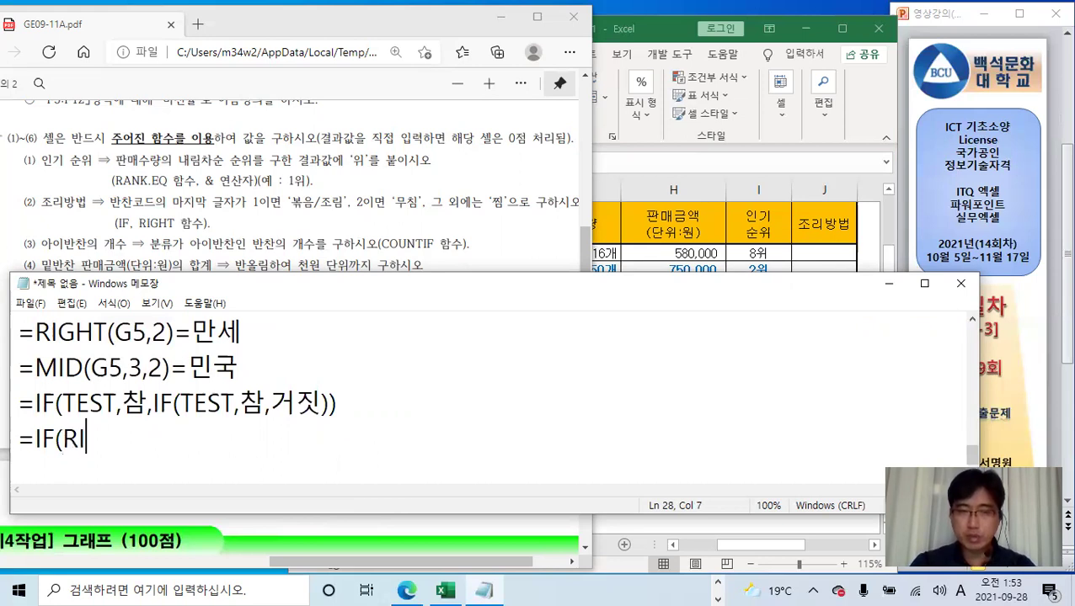
{"action": "type", "text": "GHT("}
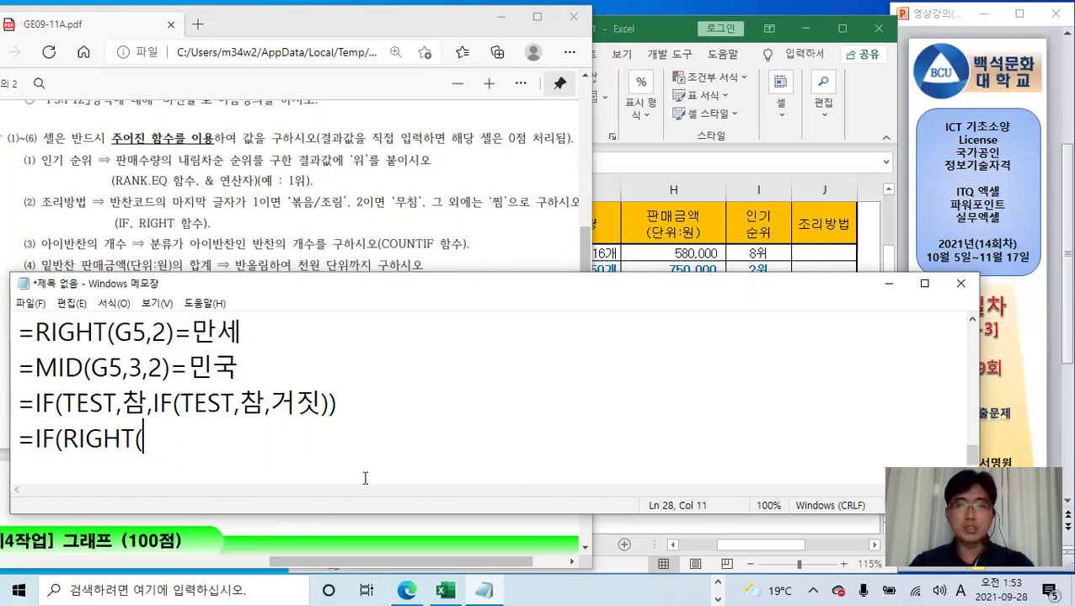
{"action": "left_click", "coordinate": [700, 228]}
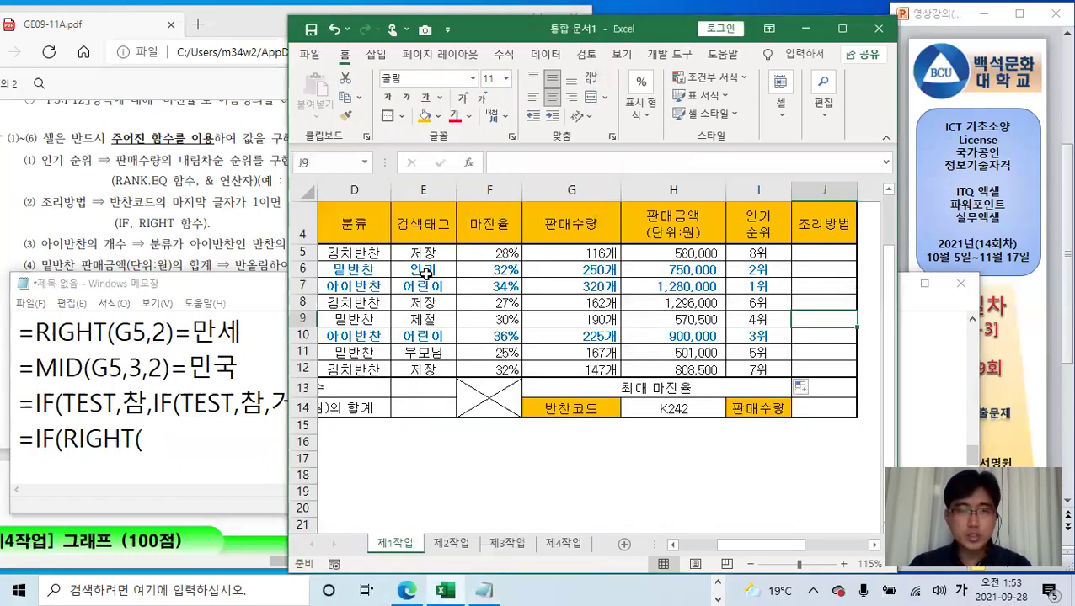
{"action": "left_click_drag", "start_coordinate": [758, 553], "coordinate": [715, 554]}
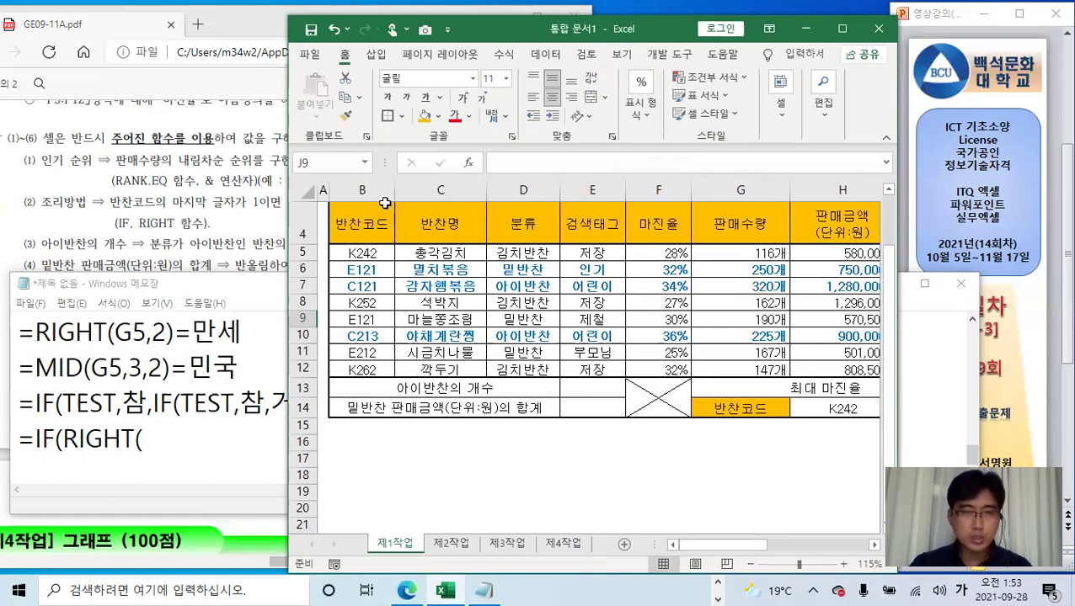
{"action": "left_click", "coordinate": [159, 440]}
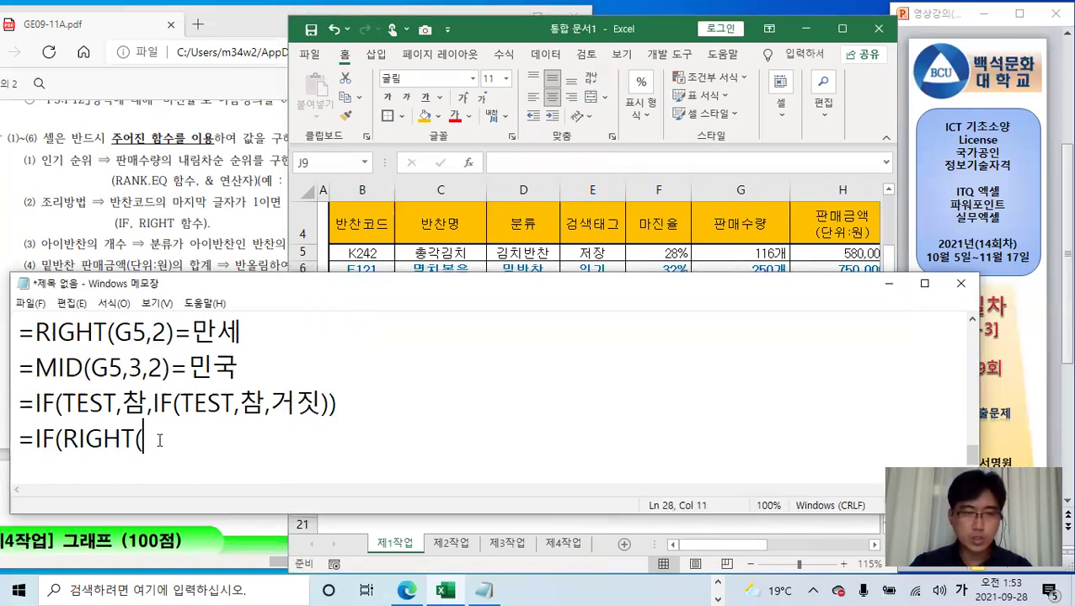
{"action": "type", "text": "B5"}
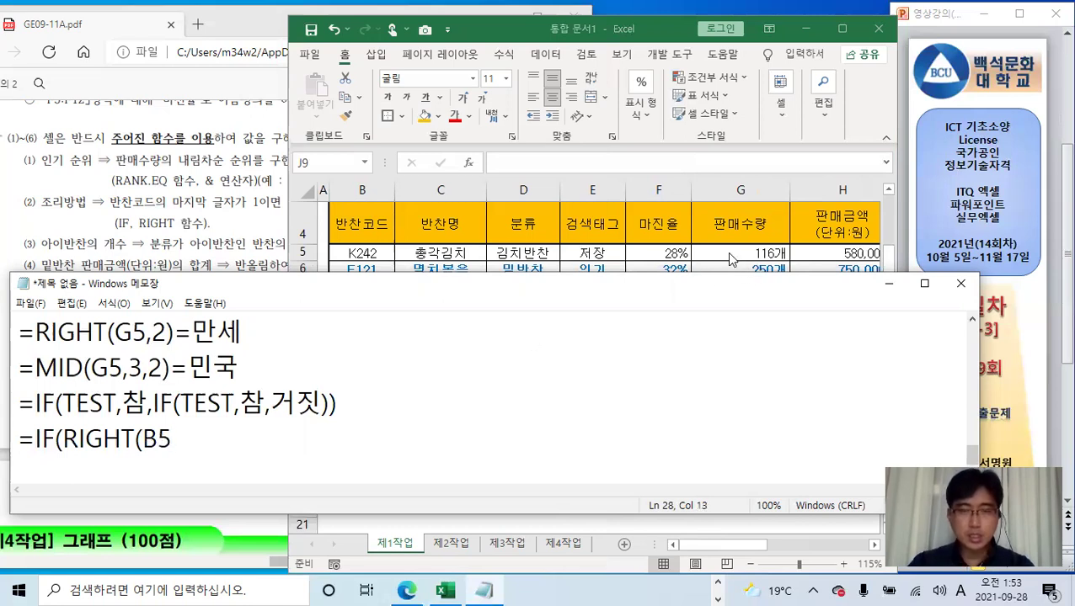
Widen the Excel window to include the 조리방법 column, and point out cells J5 and B5
{"action": "left_click", "coordinate": [558, 253]}
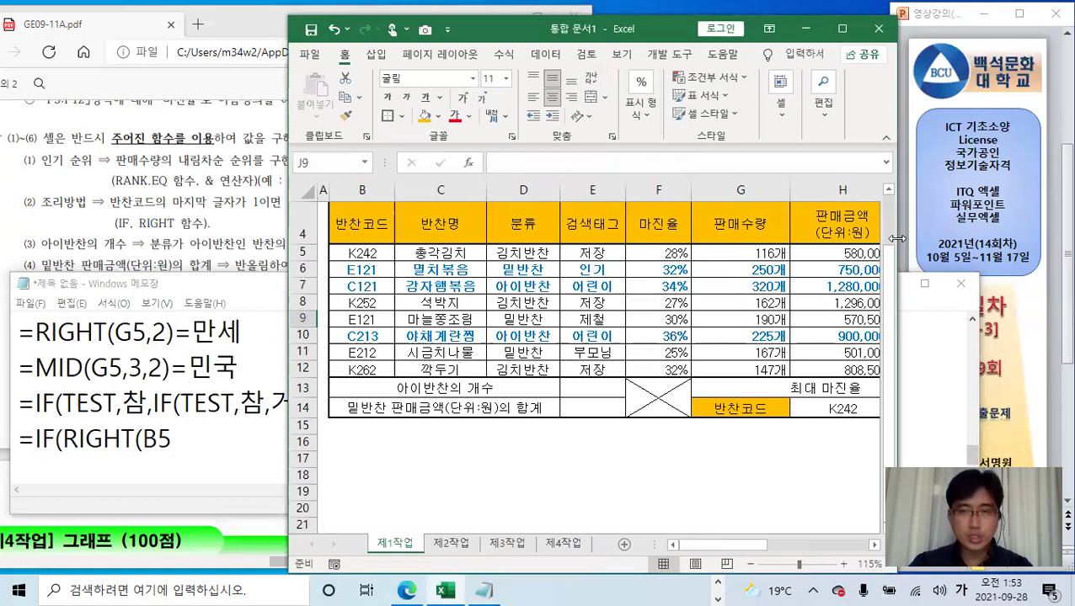
{"action": "left_click_drag", "start_coordinate": [897, 240], "coordinate": [1059, 243]}
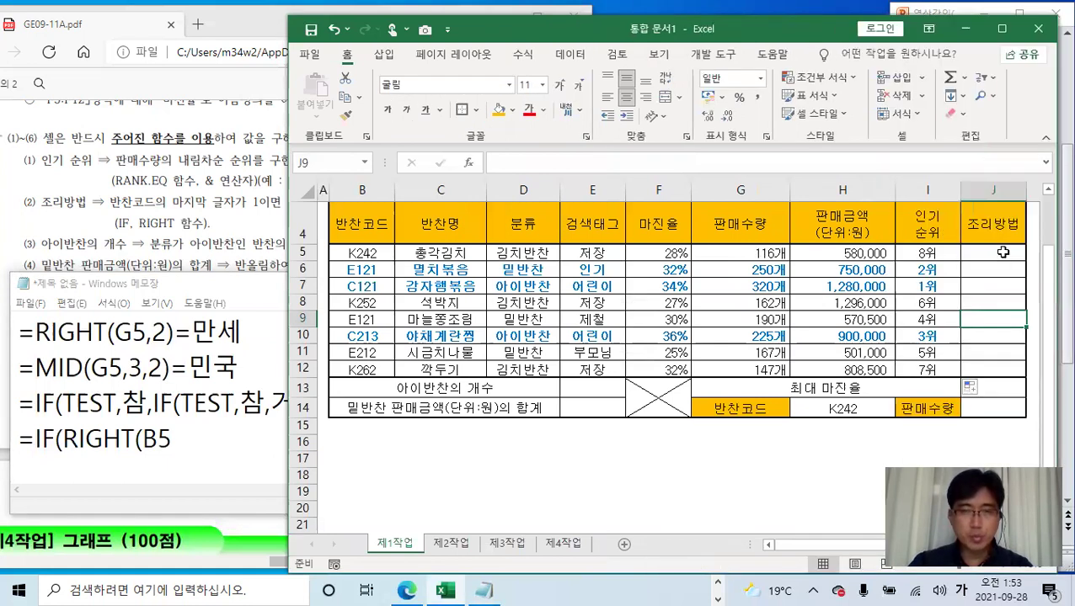
{"action": "left_click", "coordinate": [1003, 251]}
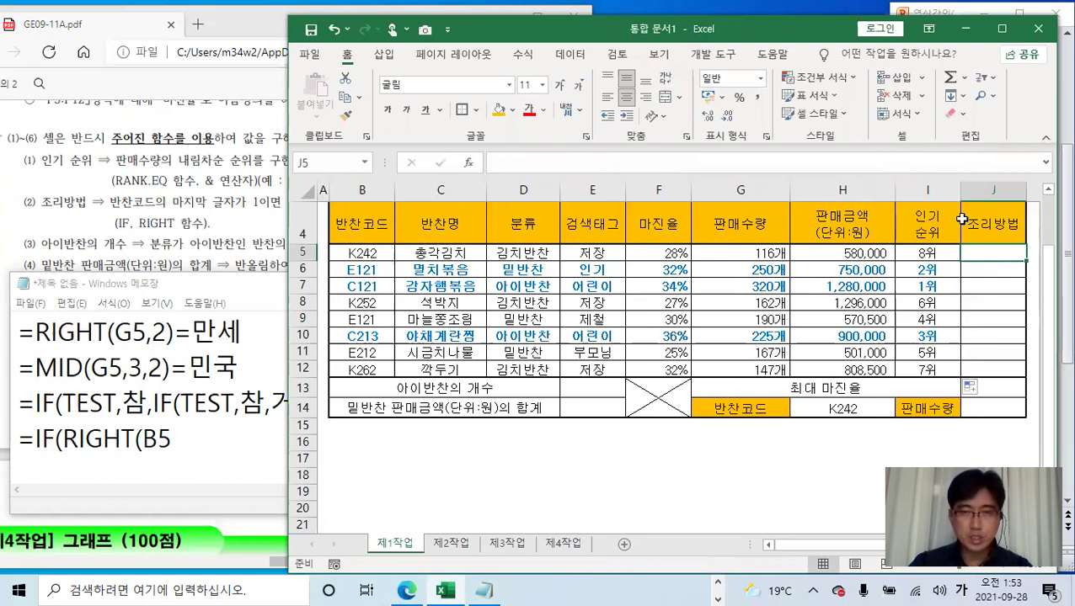
{"action": "left_click_drag", "start_coordinate": [1002, 249], "coordinate": [375, 254]}
{"action": "left_click", "coordinate": [382, 255]}
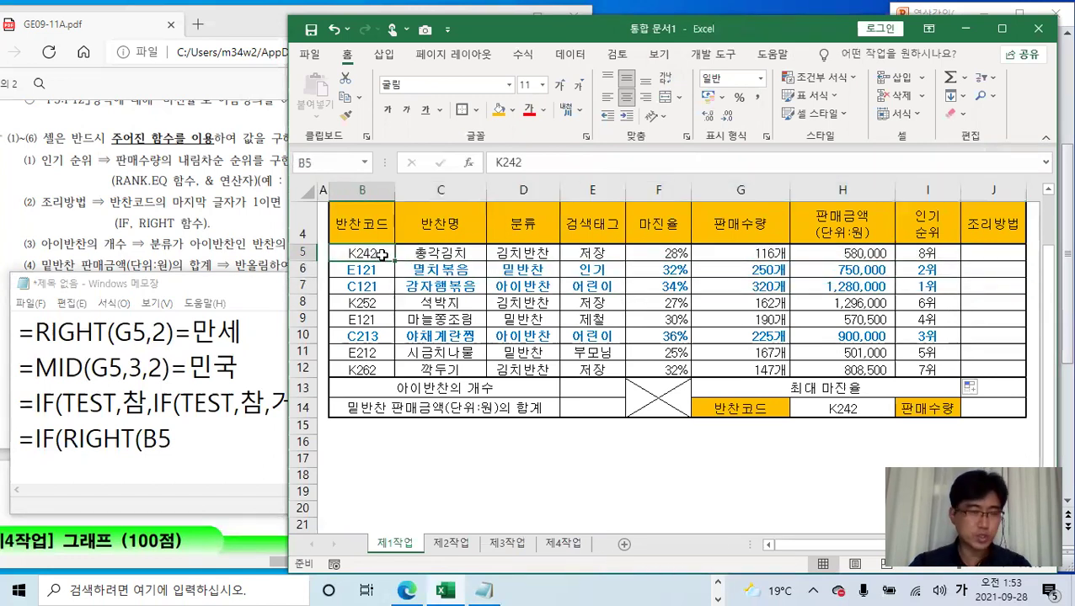
Extend the Notepad formula to =IF(RIGHT(B5,1), point out cell B5 in Excel, and bring up the 조리방법 condition in the exam PDF
{"action": "left_click", "coordinate": [192, 438]}
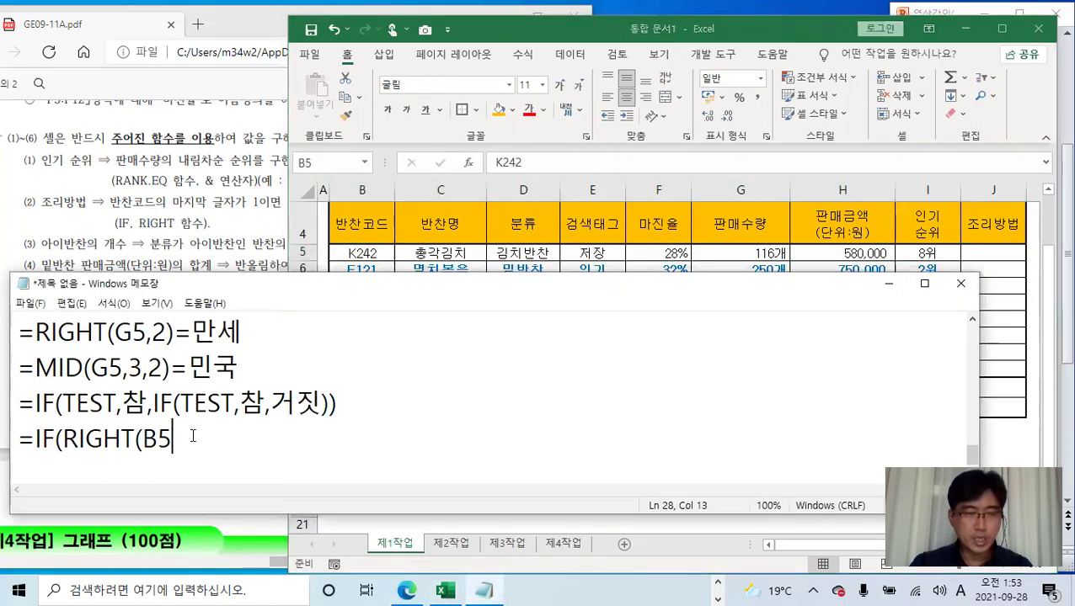
{"action": "type", "text": ",1)"}
{"action": "left_click", "coordinate": [360, 252]}
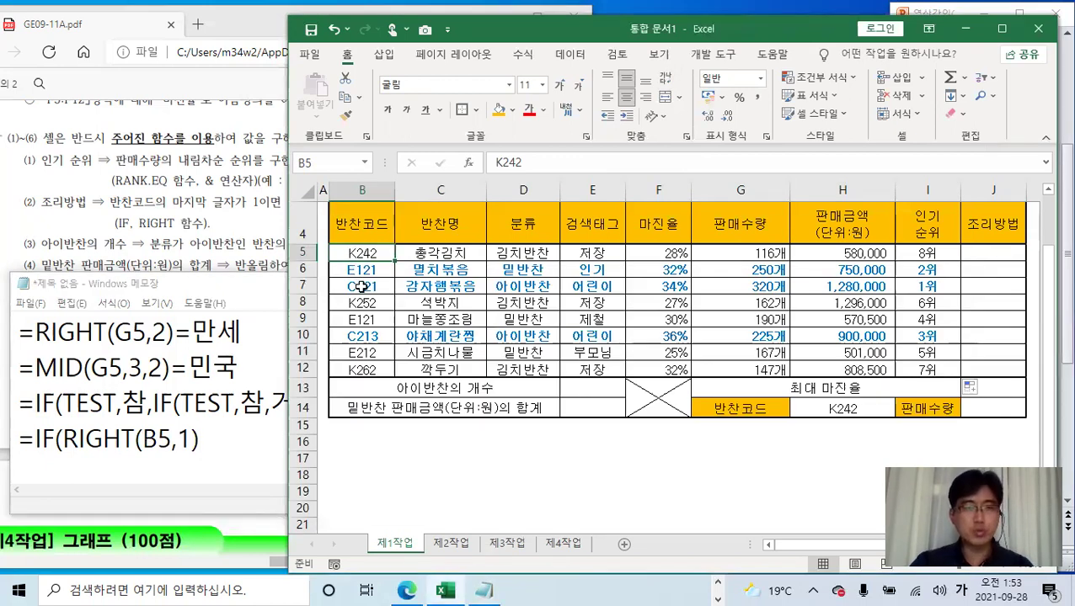
{"action": "left_click", "coordinate": [219, 444]}
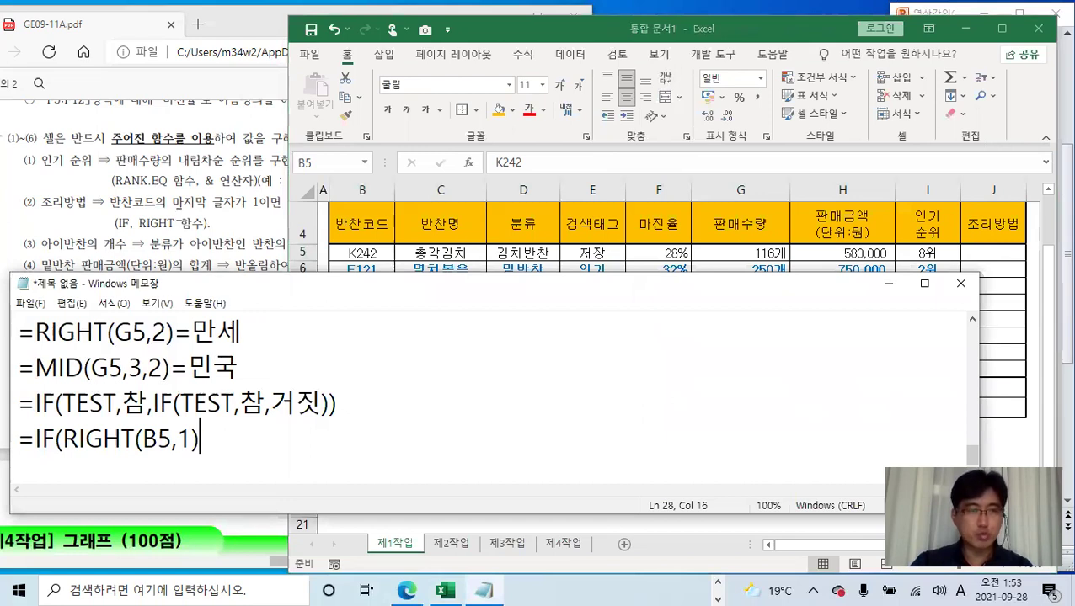
{"action": "left_click", "coordinate": [235, 216]}
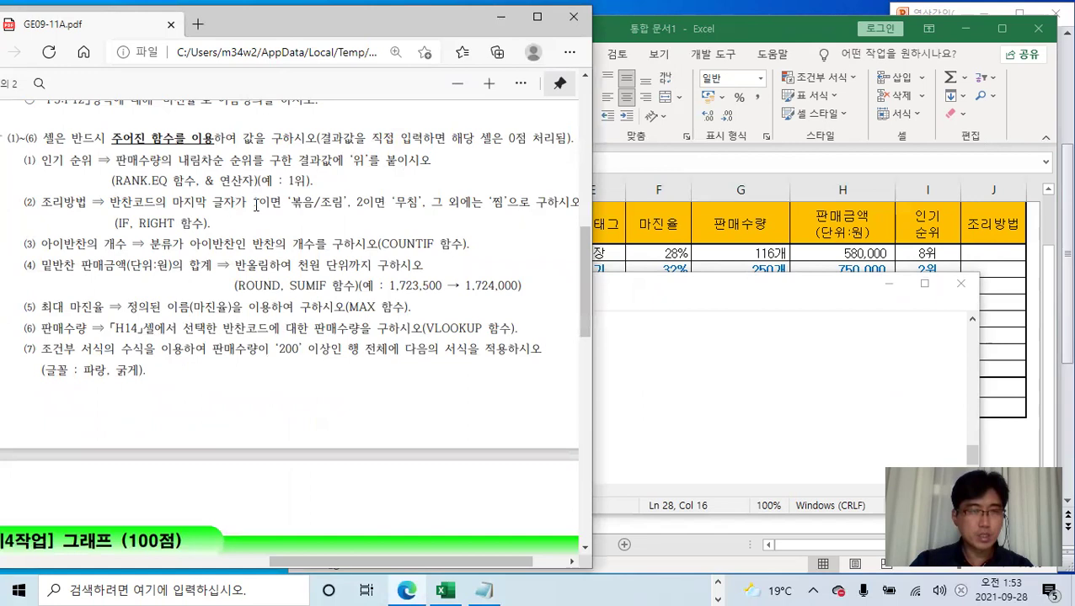
Switch from Excel to the Notepad draft, extend the formula to =IF(RIGHT(B5,1)=1, and add an empty line below it
{"action": "left_click", "coordinate": [687, 255]}
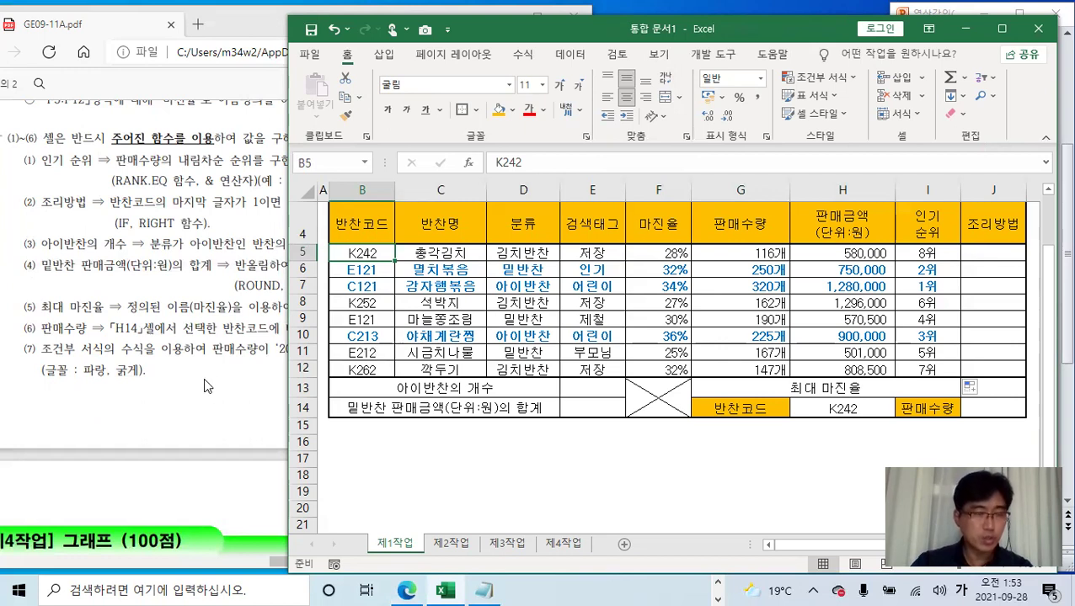
{"action": "left_click", "coordinate": [486, 591]}
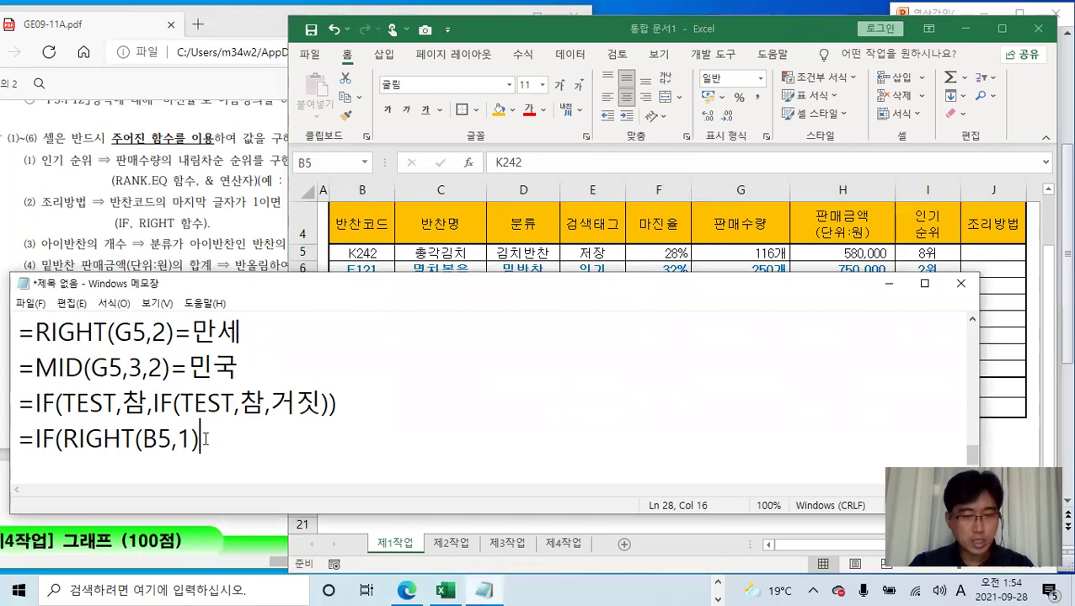
{"action": "type", "text": "=1"}
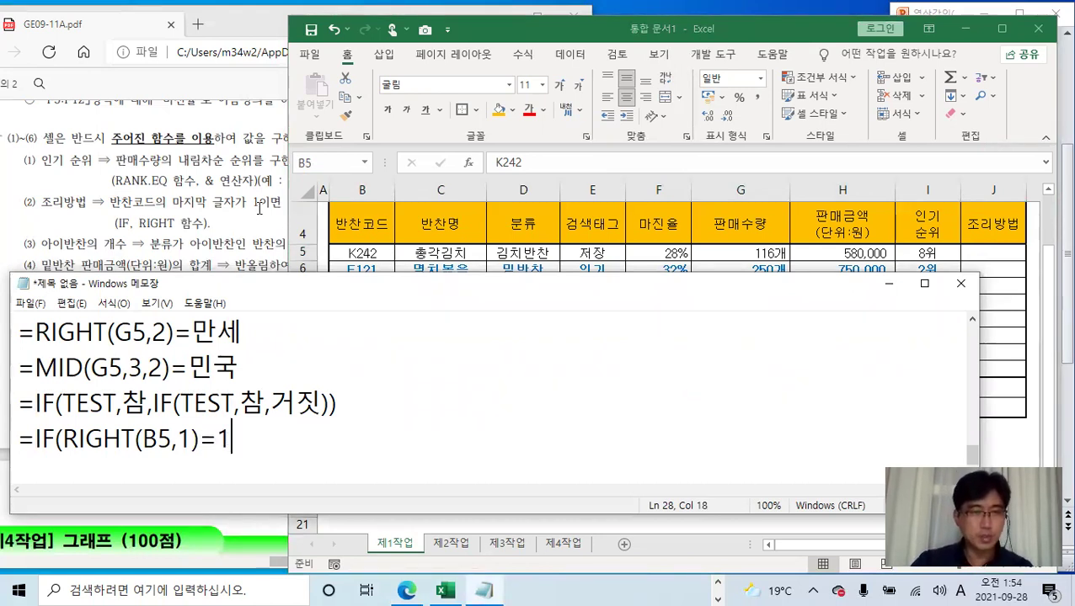
{"action": "left_click_drag", "start_coordinate": [230, 438], "coordinate": [218, 438]}
{"action": "key", "text": "End"}
{"action": "key", "text": "Return"}
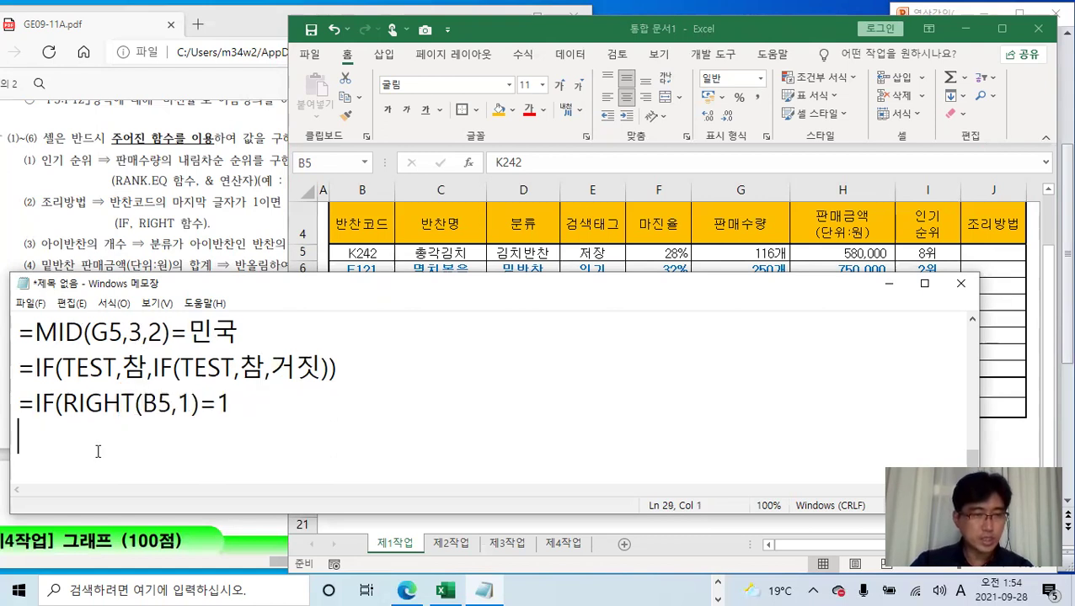
Point out the logical test RIGHT(B5,1)=1 in the draft formula by highlighting it
{"action": "left_click_drag", "start_coordinate": [64, 404], "coordinate": [231, 404]}
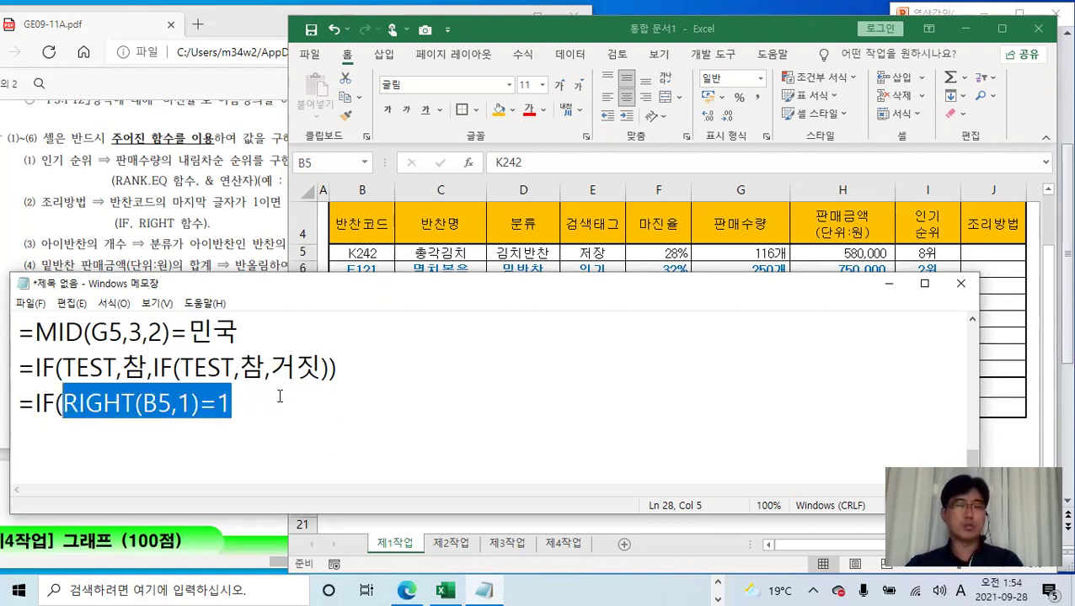
{"action": "scroll", "coordinate": [271, 401], "scroll_direction": "up", "scroll_amount": 1}
{"action": "scroll", "coordinate": [268, 401], "scroll_direction": "down", "scroll_amount": 1}
{"action": "left_click", "coordinate": [249, 409]}
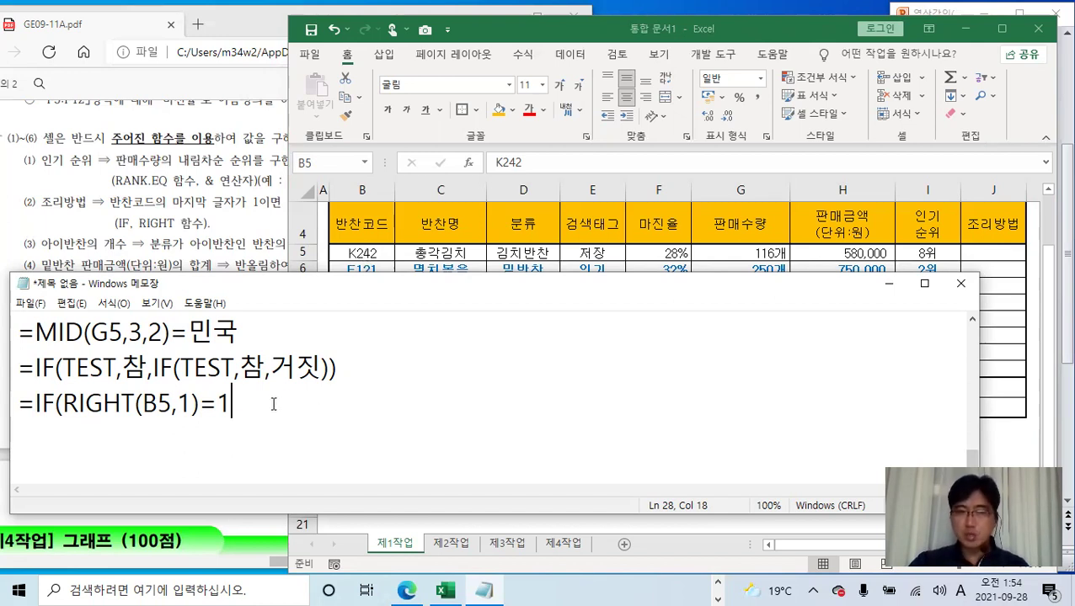
Try enclosing the compared value in quotation marks as "1", and change it back to the plain number 1
{"action": "left_click", "coordinate": [218, 403]}
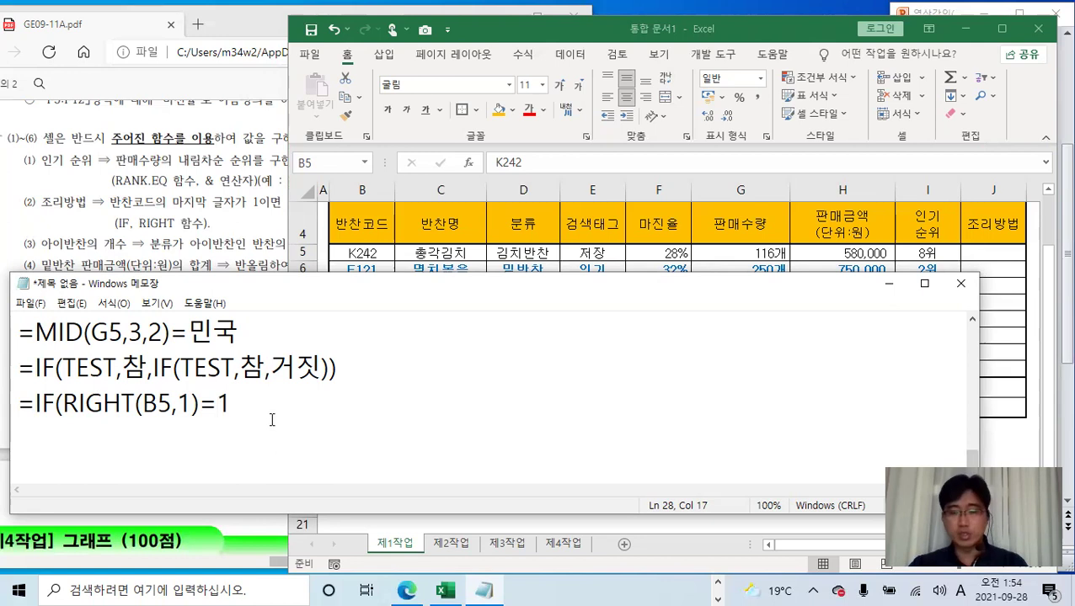
{"action": "type", "text": "\""}
{"action": "left_click", "coordinate": [275, 403]}
{"action": "type", "text": "\""}
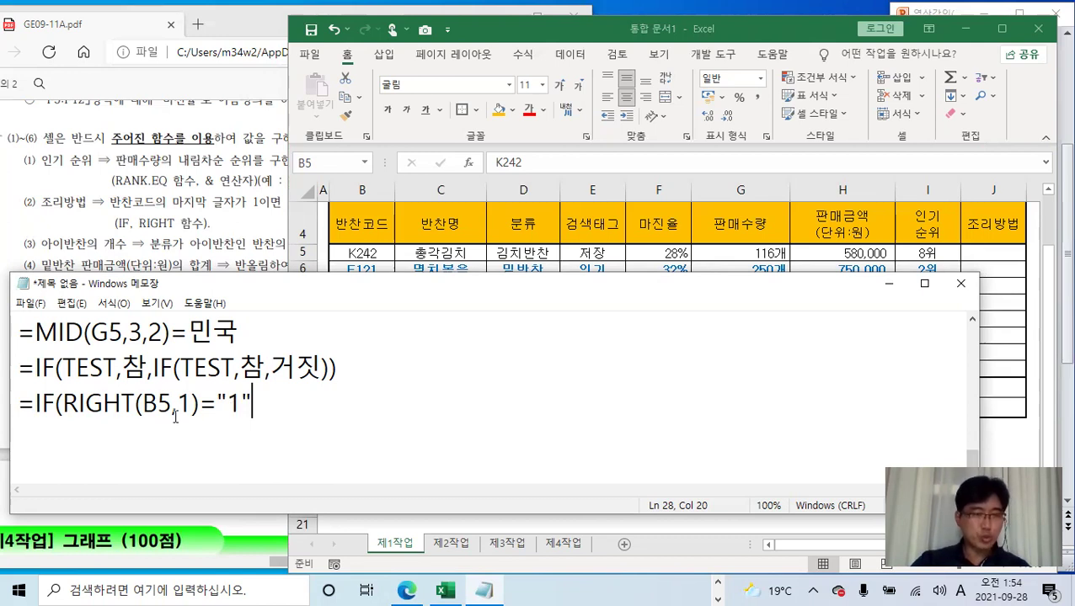
{"action": "left_click_drag", "start_coordinate": [218, 400], "coordinate": [254, 402]}
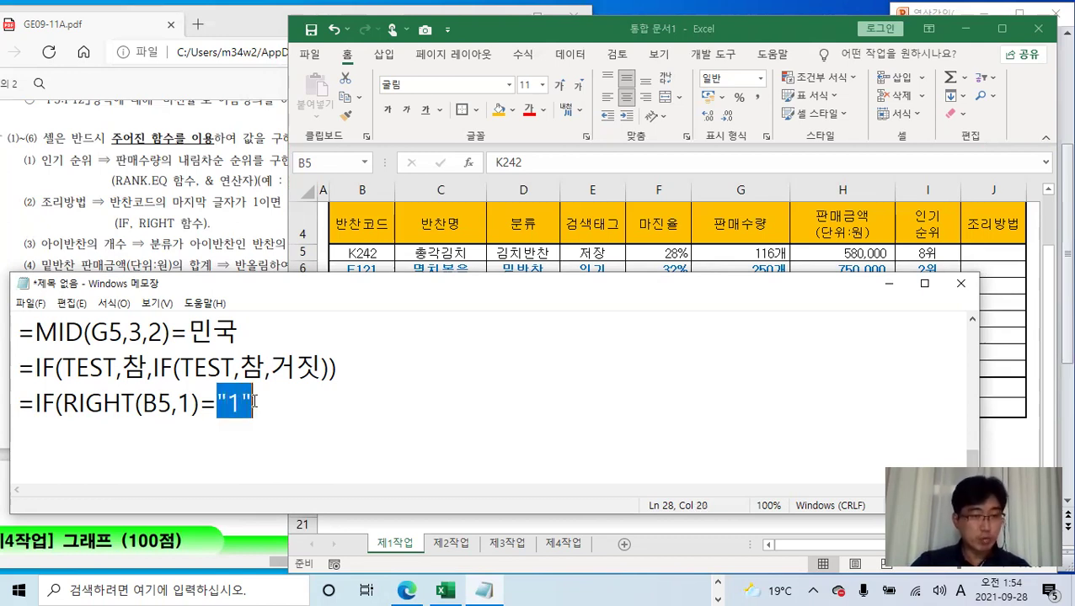
{"action": "type", "text": "1"}
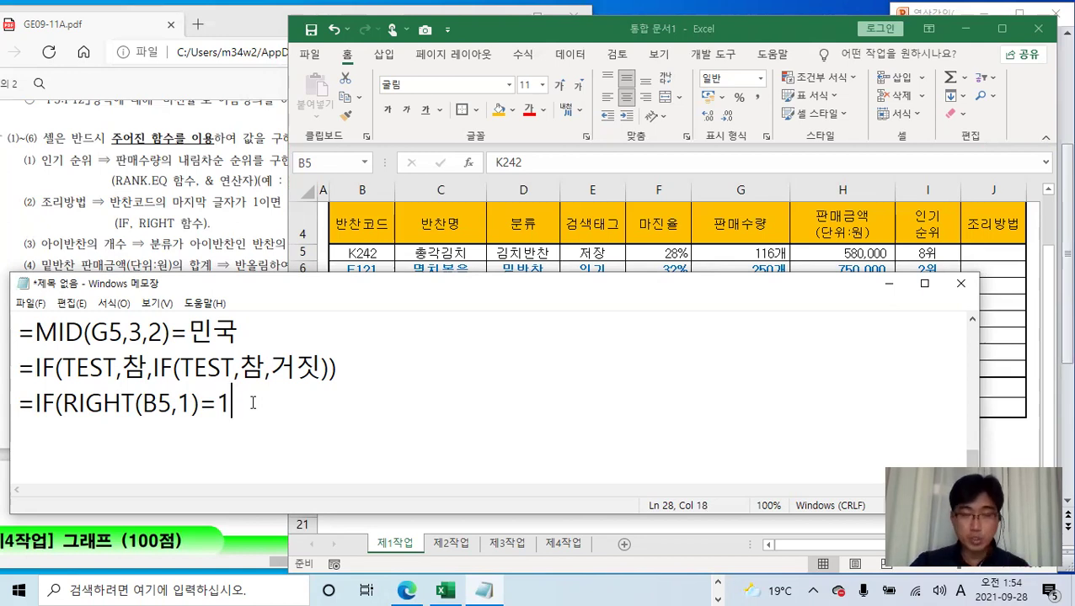
Append a comma and an opening quotation mark to the formula, and narrow the Excel window to uncover the 조리방법 condition in the PDF
{"action": "type", "text": ","}
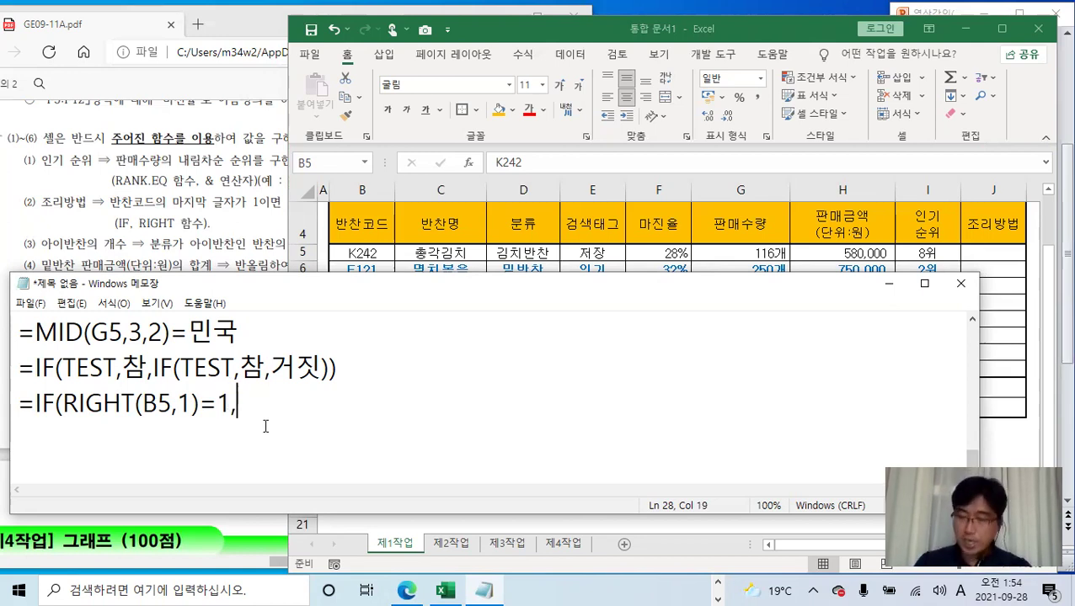
{"action": "type", "text": "\""}
{"action": "key", "text": "Hangul"}
{"action": "type", "text": "목"}
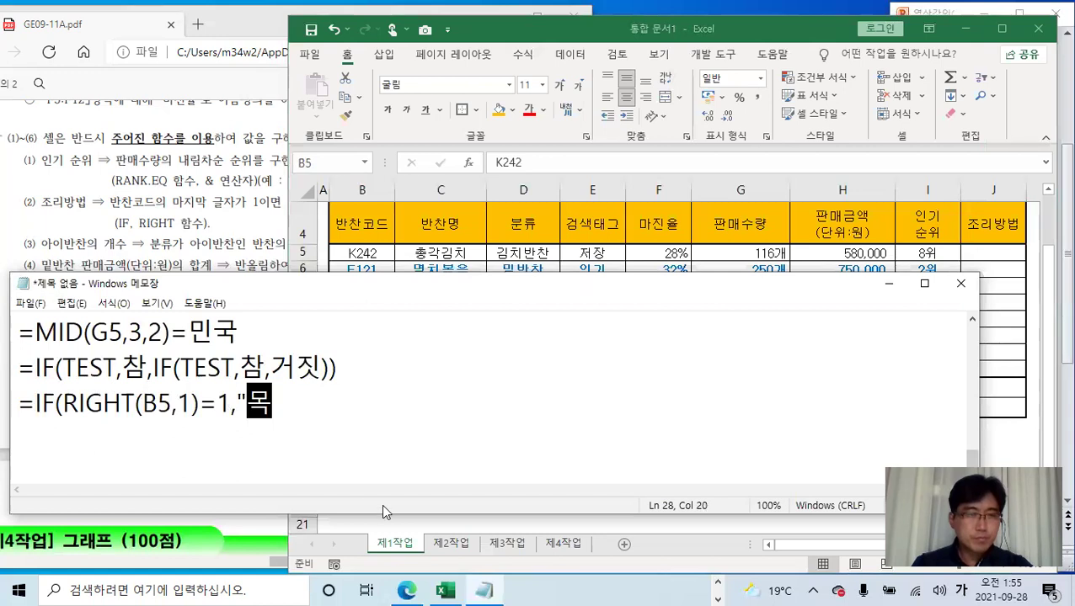
{"action": "left_click", "coordinate": [289, 217]}
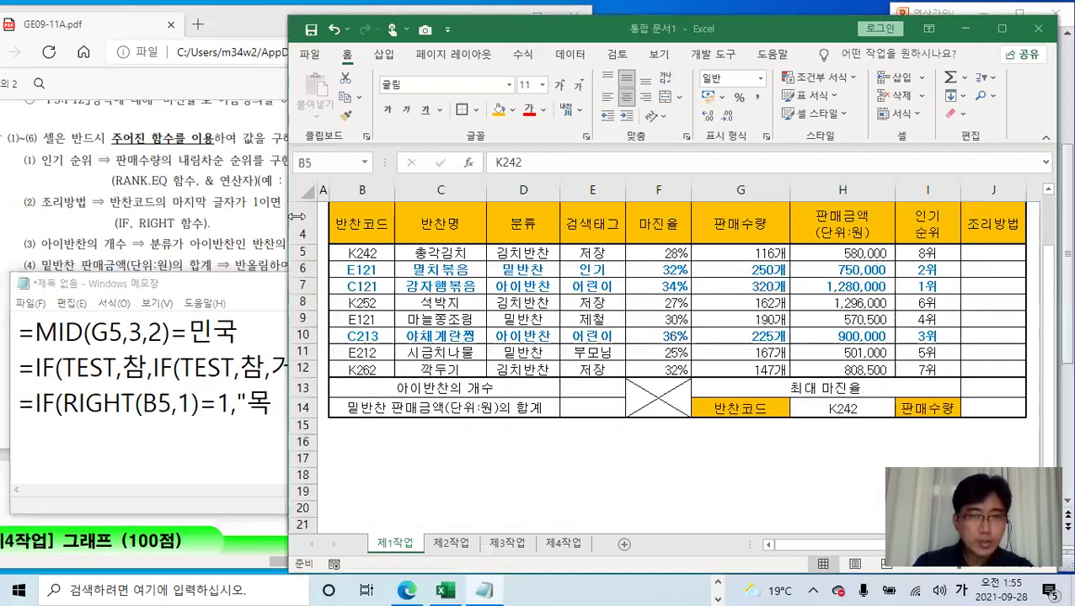
{"action": "left_click_drag", "start_coordinate": [297, 216], "coordinate": [628, 217]}
{"action": "left_click", "coordinate": [321, 399]}
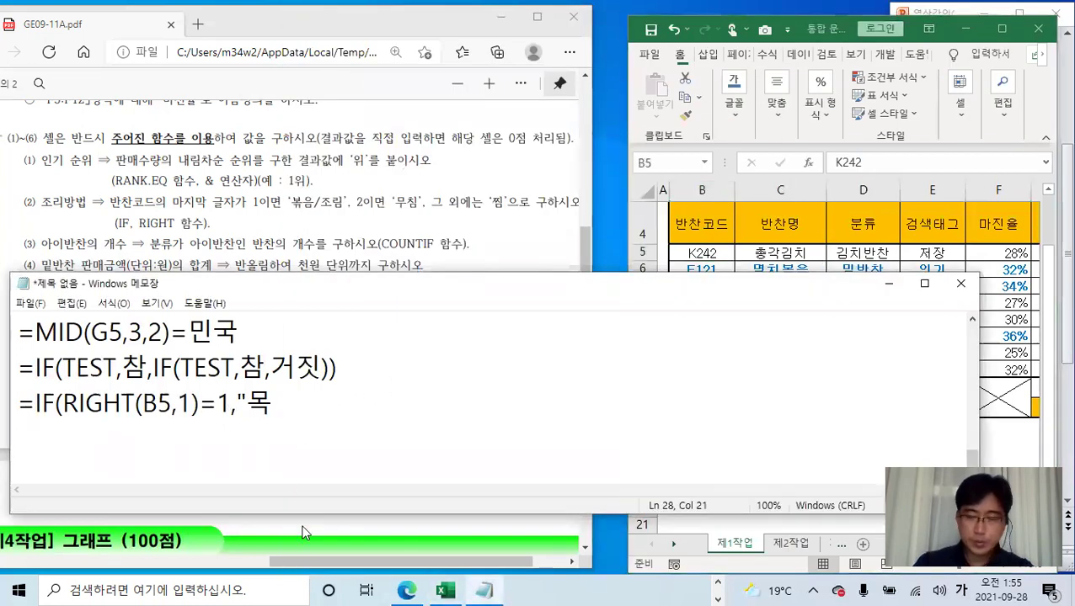
Remove the mistyped 목 and enter "볶음/조림" followed by a comma as the first IF's true value
{"action": "key", "text": "BackSpace"}
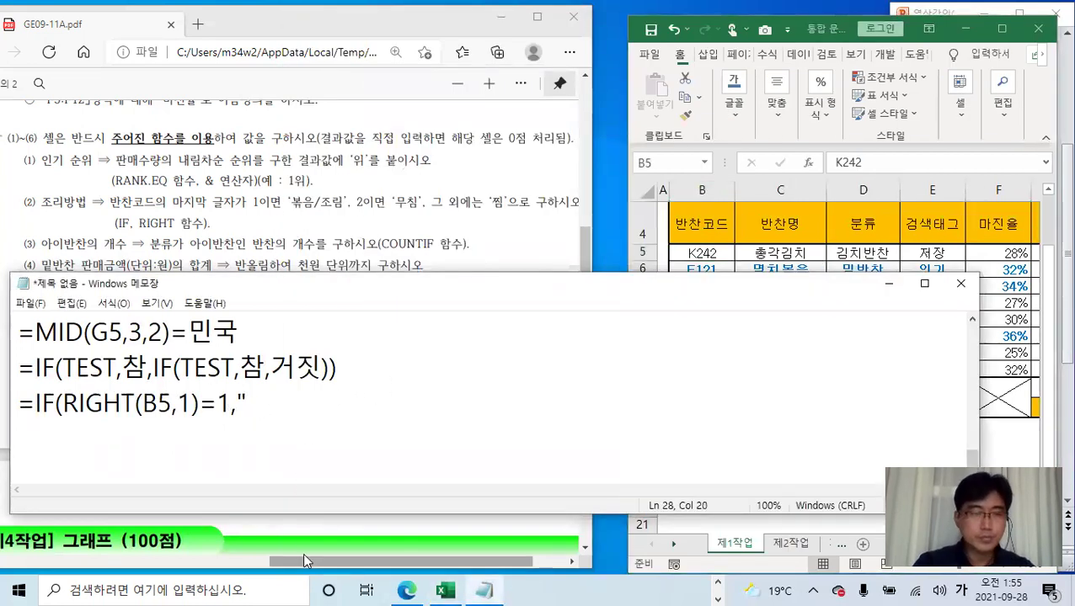
{"action": "type", "text": "볶"}
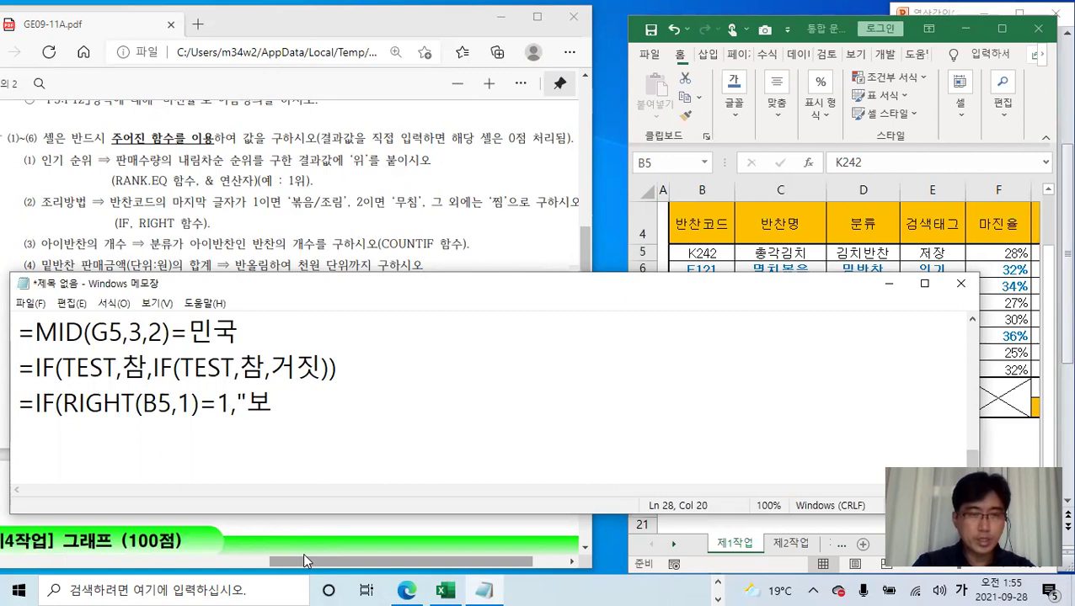
{"action": "type", "text": "음/조립"}
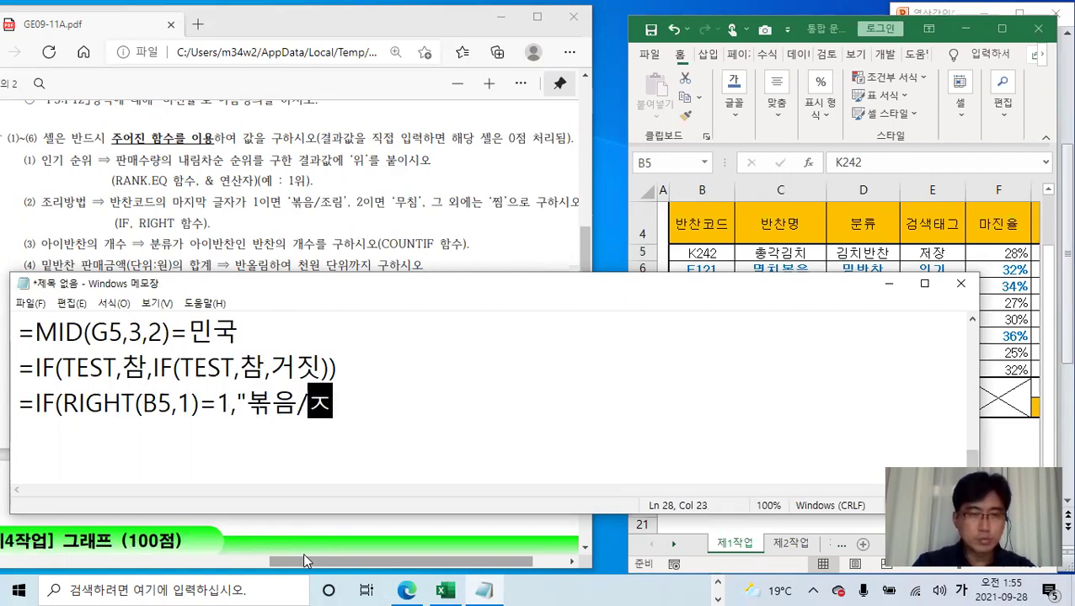
{"action": "key", "text": "BackSpace"}
{"action": "type", "text": "ㅁ"}
{"action": "type", "text": "\""}
{"action": "type", "text": ","}
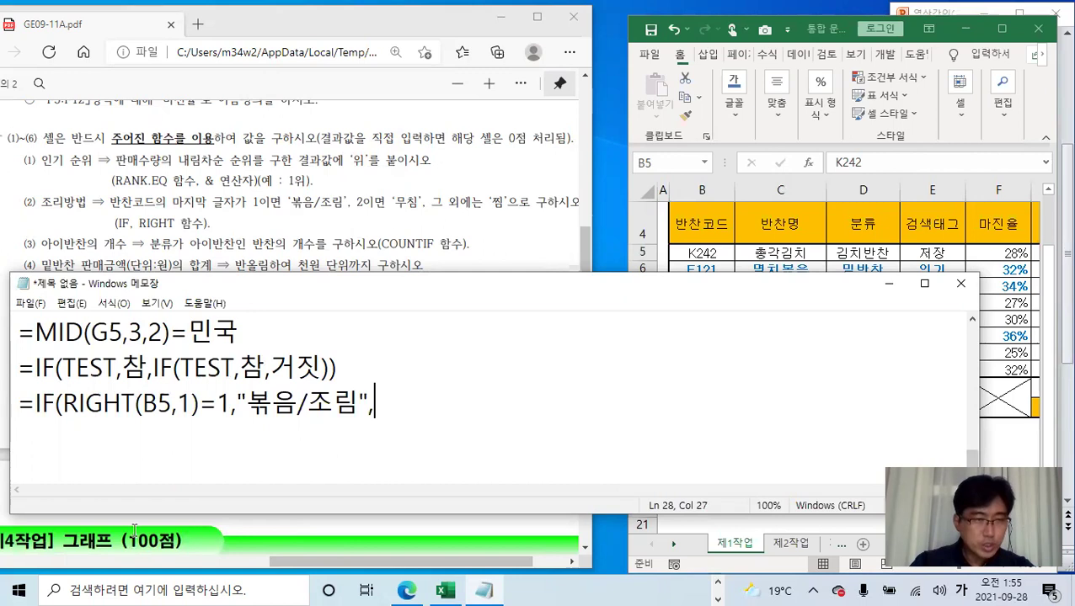
Copy IF(RIGHT(B5,1)= from the formula's start to its end, and complete the second test with 2 and a comma
{"action": "left_click_drag", "start_coordinate": [33, 403], "coordinate": [220, 403]}
{"action": "key", "text": "ctrl+c"}
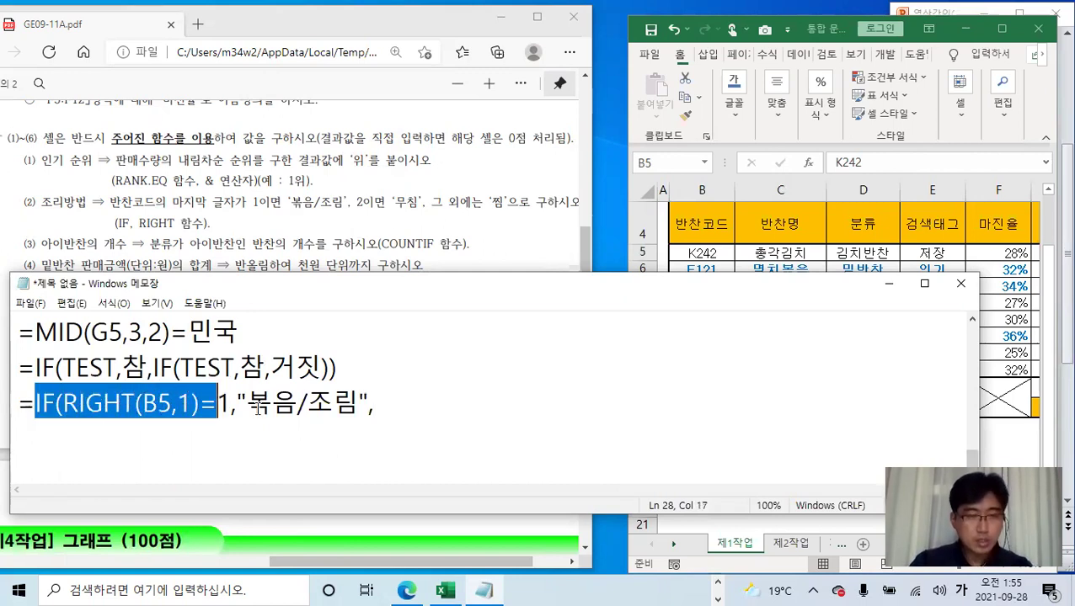
{"action": "left_click", "coordinate": [384, 409]}
{"action": "key", "text": "ctrl+v"}
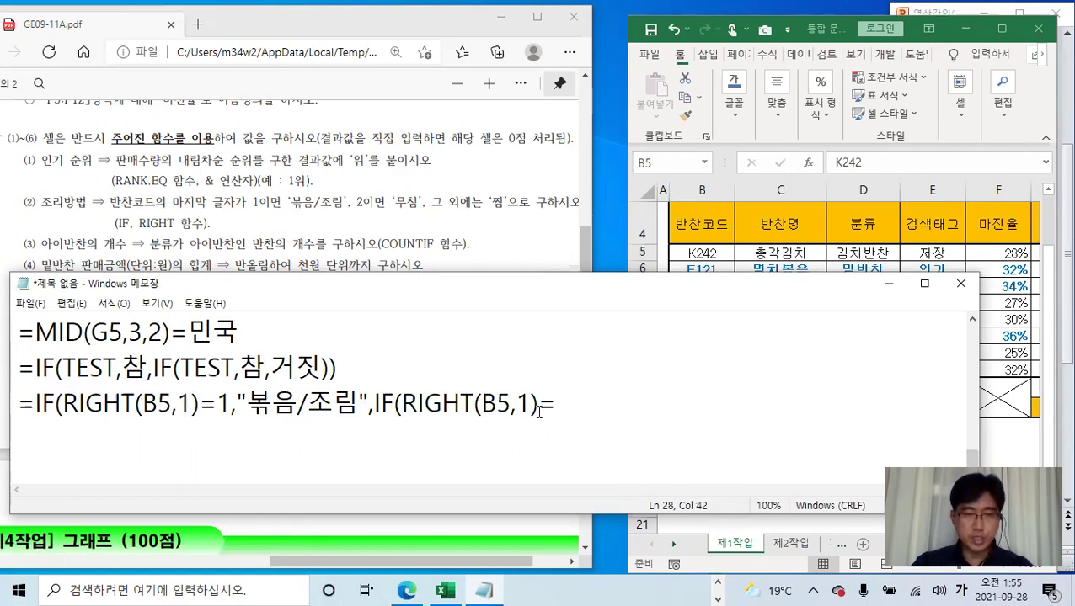
{"action": "type", "text": "2,"}
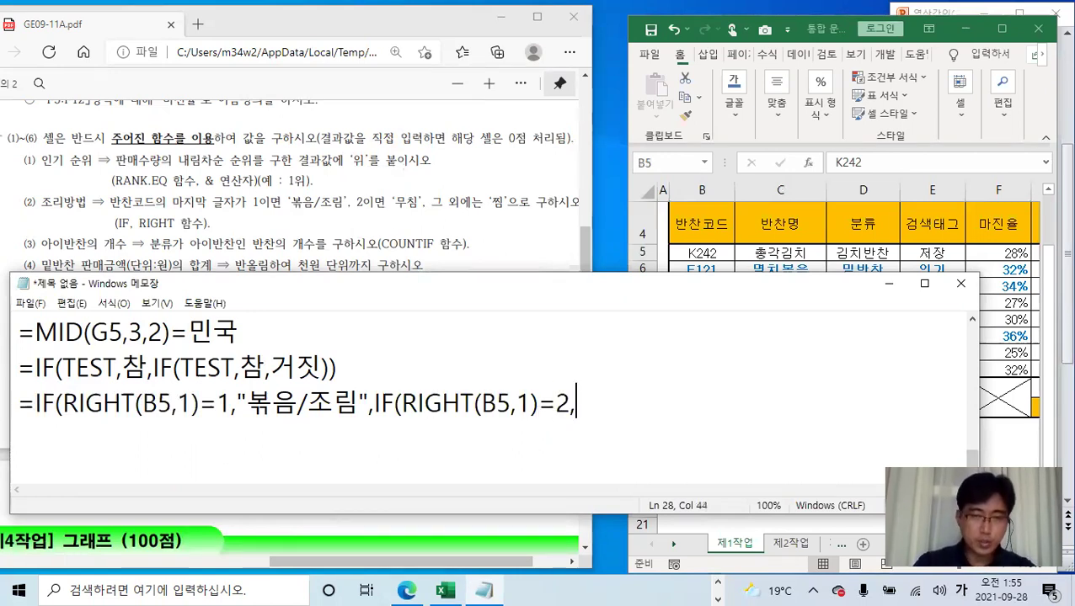
Finish the inner IF with "무침" as the true value and "찜" as the false value, and close both parentheses
{"action": "type", "text": "\""}
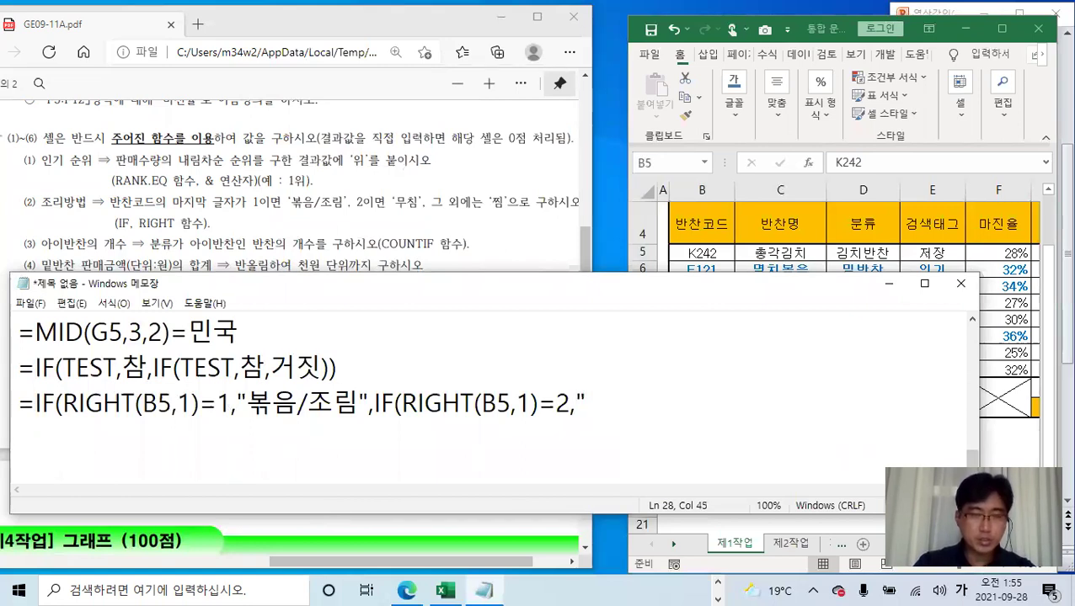
{"action": "type", "text": "AN"}
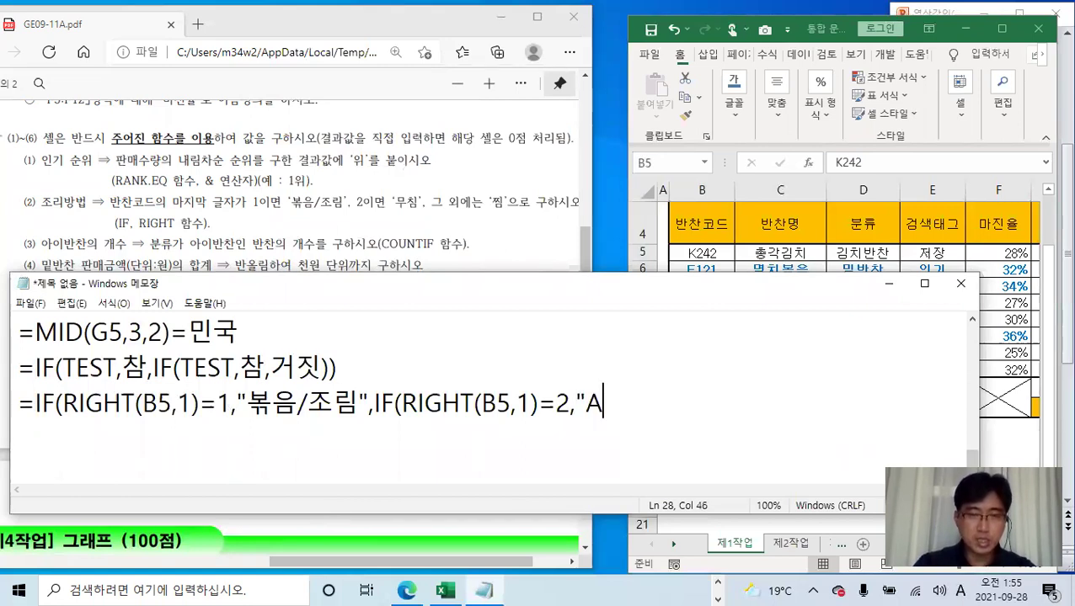
{"action": "key", "text": "BackSpace"}
{"action": "key", "text": "BackSpace"}
{"action": "type", "text": "무"}
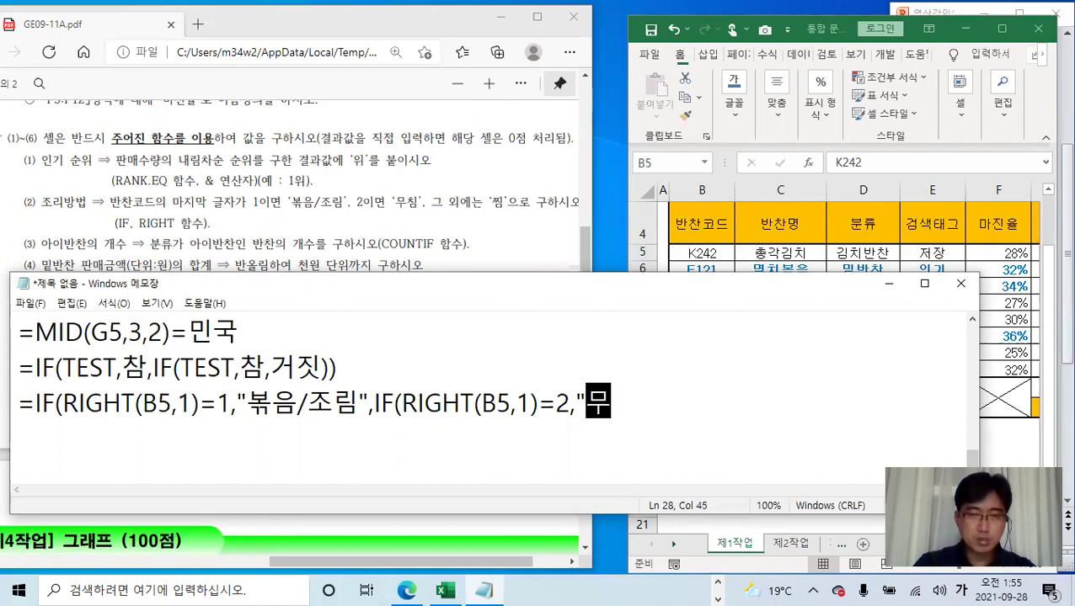
{"action": "type", "text": "침\","}
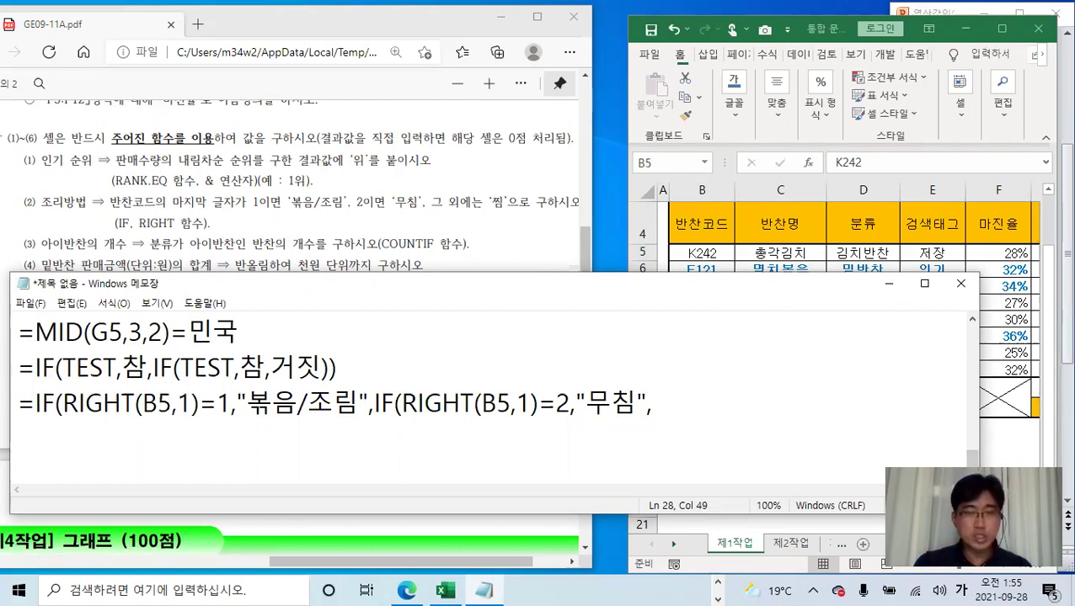
{"action": "type", "text": "\""}
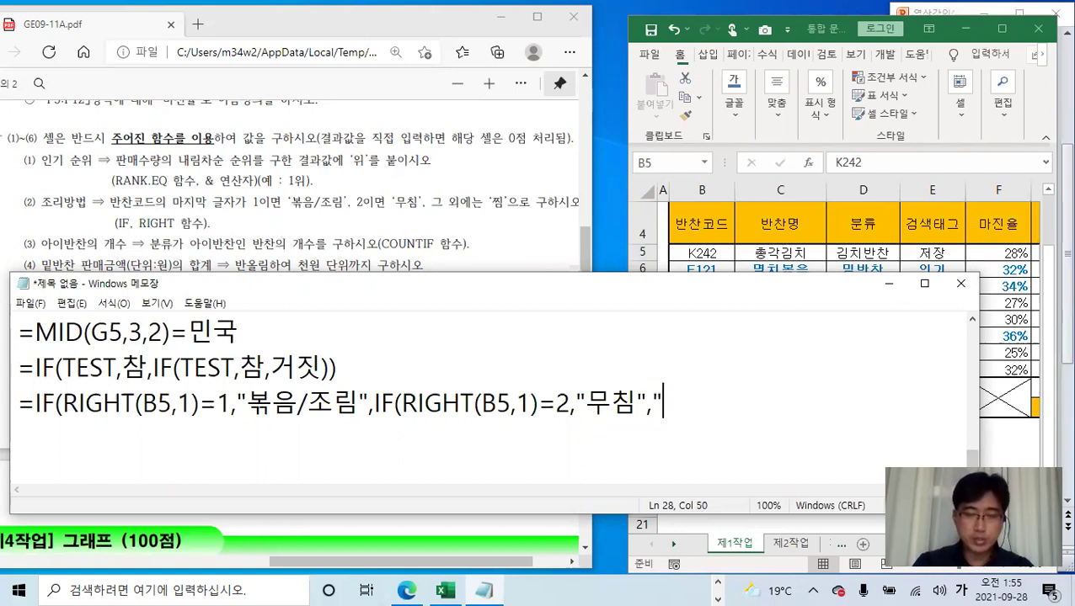
{"action": "type", "text": "찜\""}
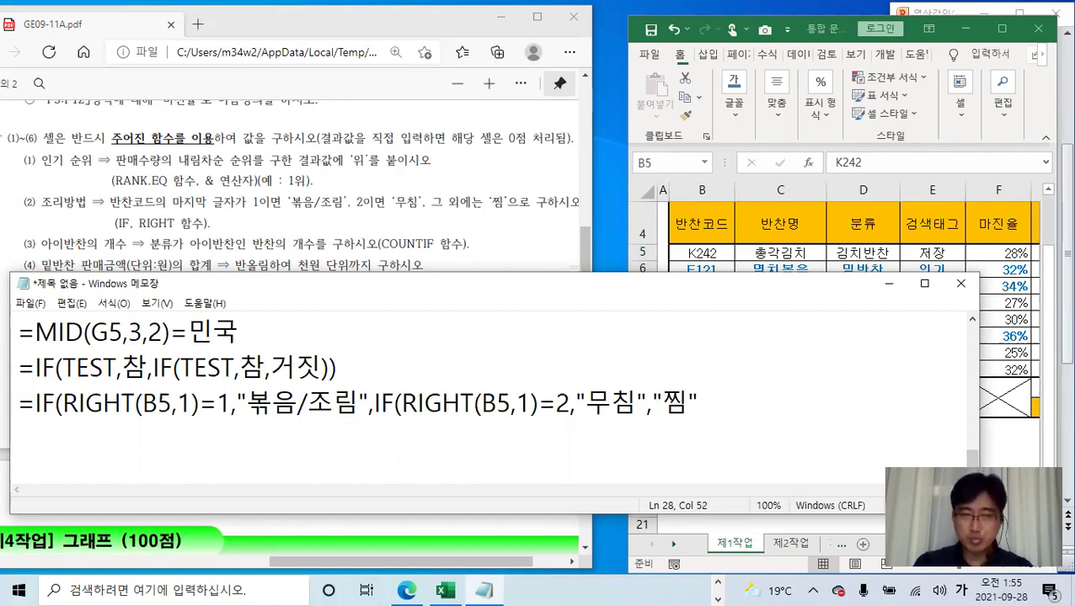
{"action": "type", "text": "))"}
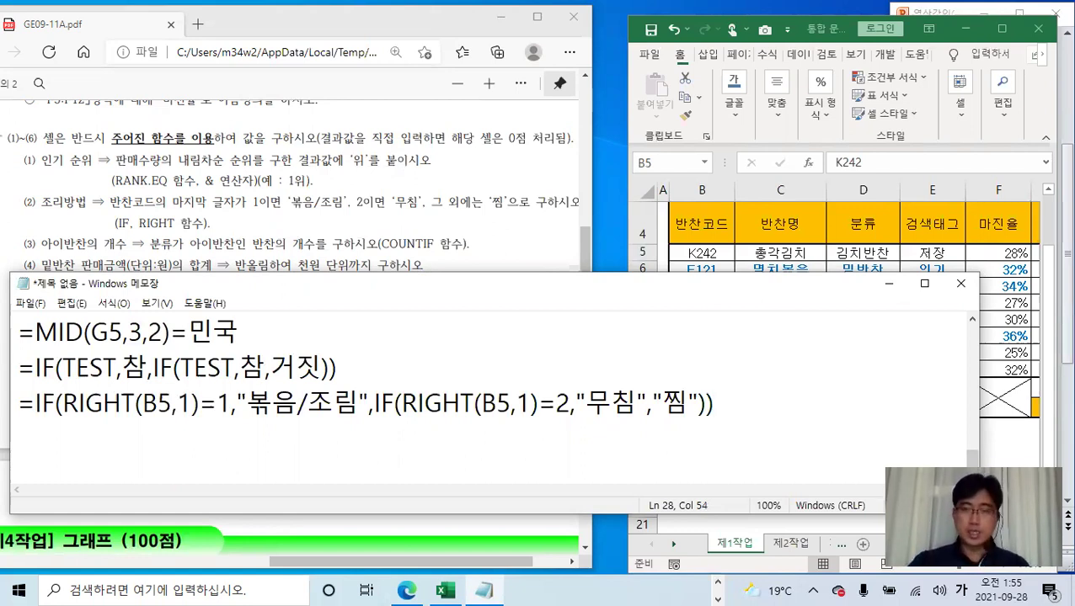
Copy the finished formula from Notepad, widen the Excel window to show the 조리방법 column, and paste the formula into cell J5
{"action": "left_click_drag", "start_coordinate": [738, 402], "coordinate": [6, 414]}
{"action": "key", "text": "ctrl+c"}
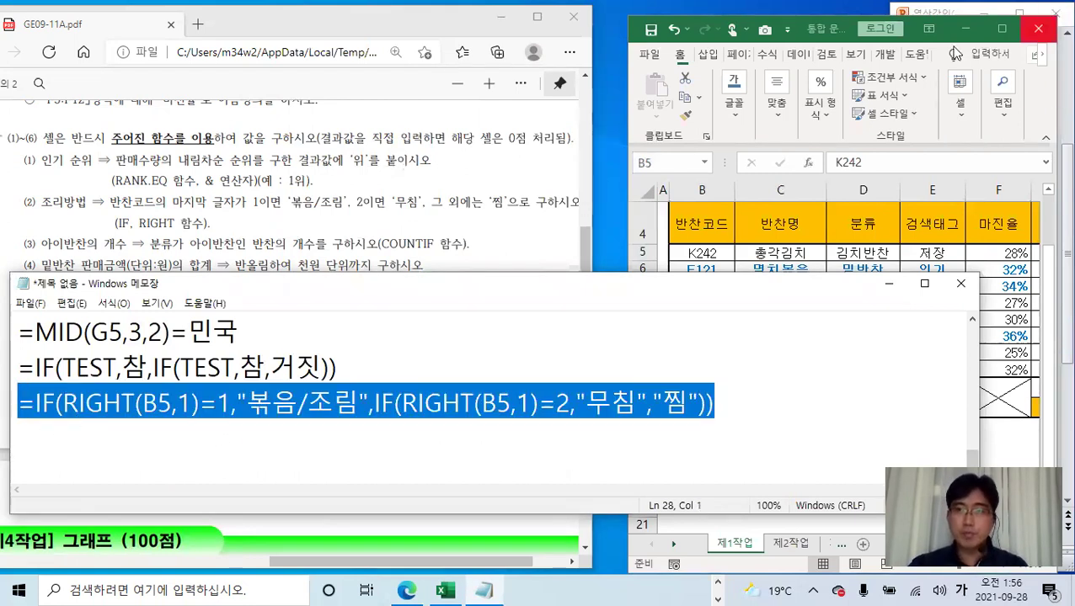
{"action": "left_click", "coordinate": [790, 39]}
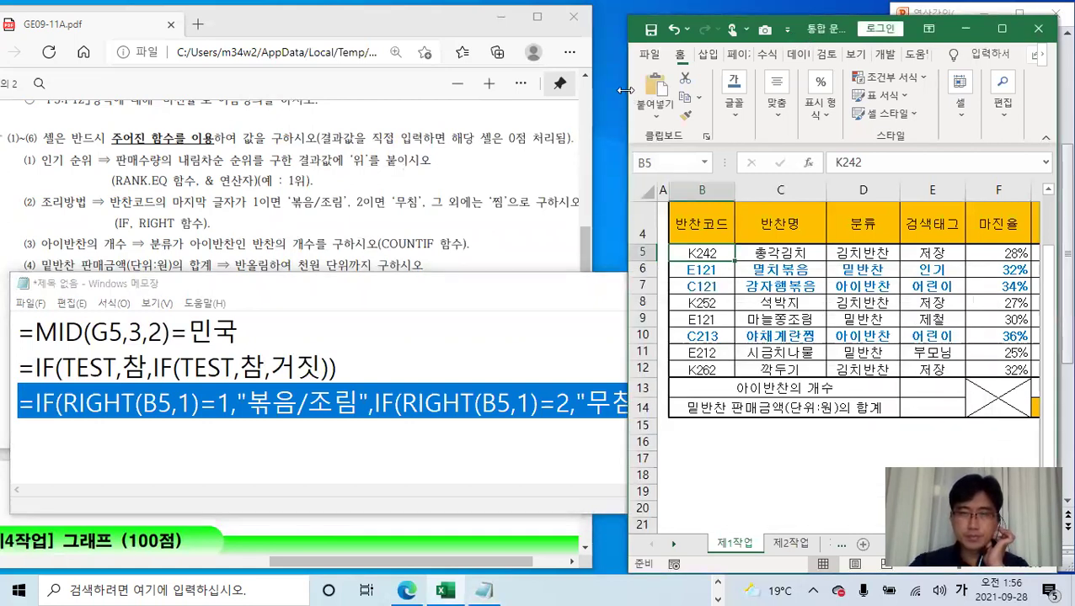
{"action": "left_click_drag", "start_coordinate": [624, 90], "coordinate": [251, 90]}
{"action": "left_click", "coordinate": [957, 256]}
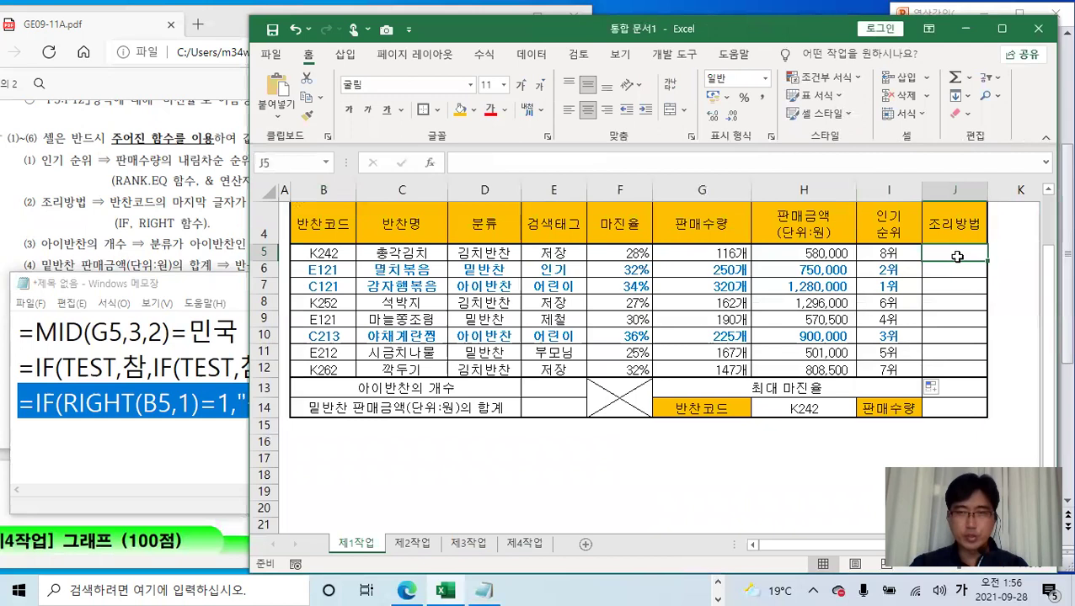
{"action": "left_click", "coordinate": [524, 158]}
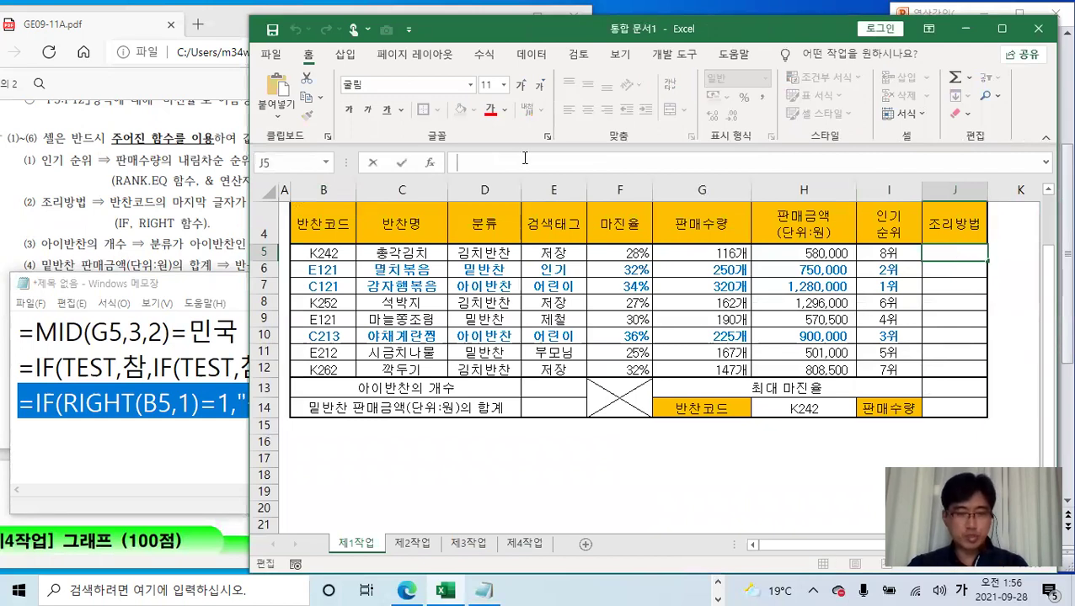
{"action": "key", "text": "ctrl+v"}
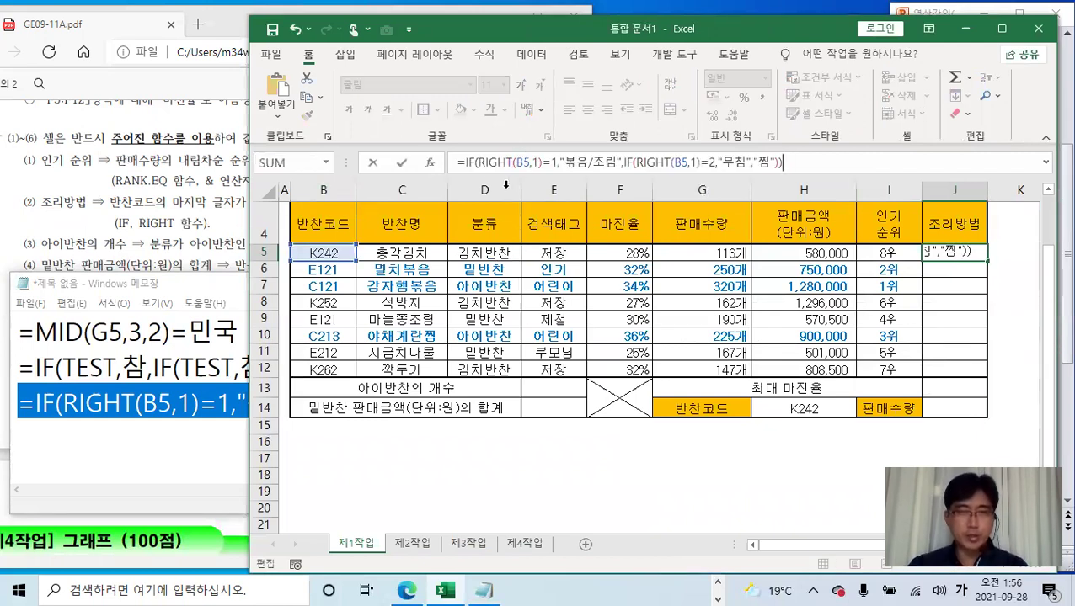
Point out the outer IF and the closing parentheses of the formula in J5
{"action": "left_click", "coordinate": [475, 162]}
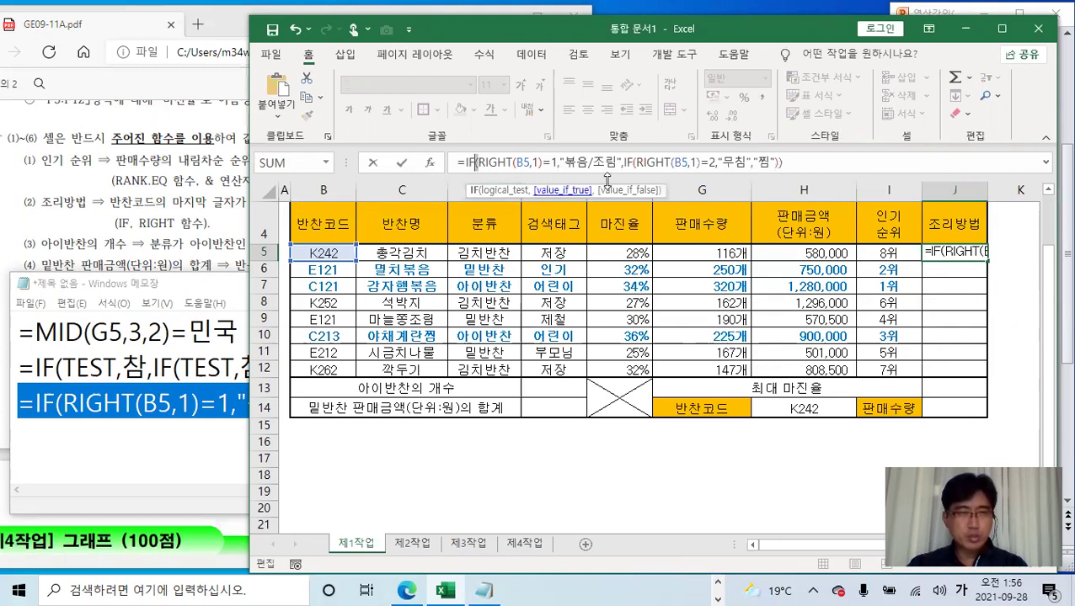
{"action": "left_click", "coordinate": [779, 162]}
{"action": "type", "text": ")"}
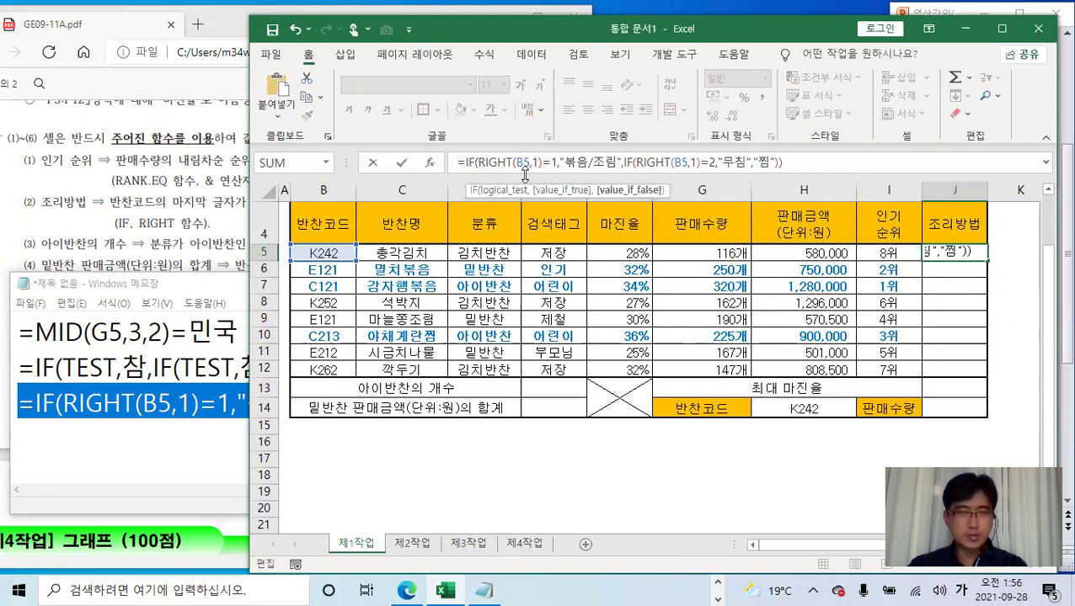
Check the inner RIGHT arguments in the J5 formula, commit it, and fill it down through J12
{"action": "left_click", "coordinate": [672, 163]}
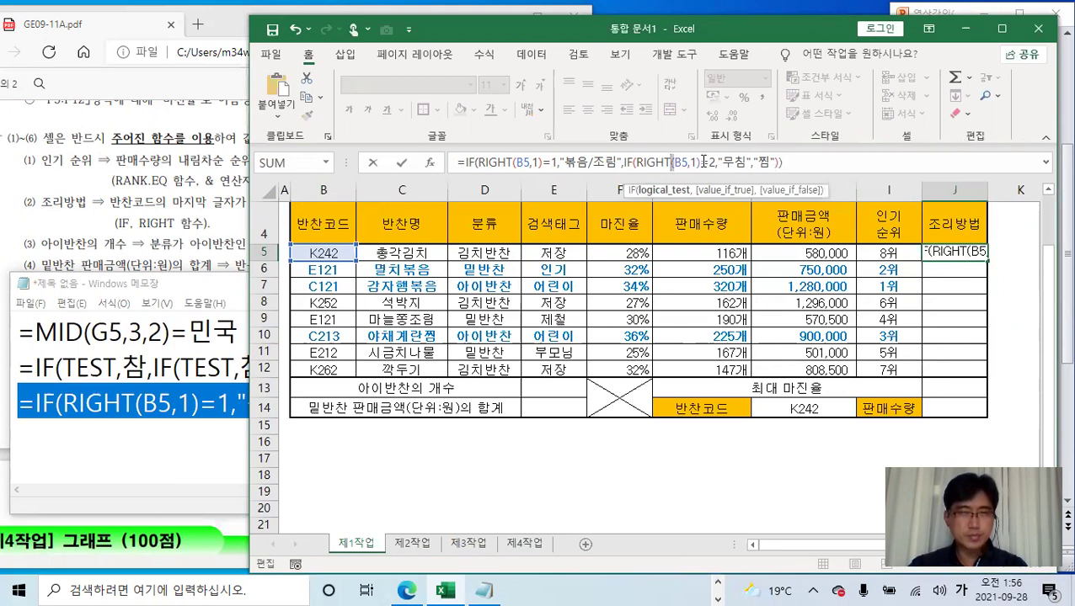
{"action": "left_click", "coordinate": [692, 162]}
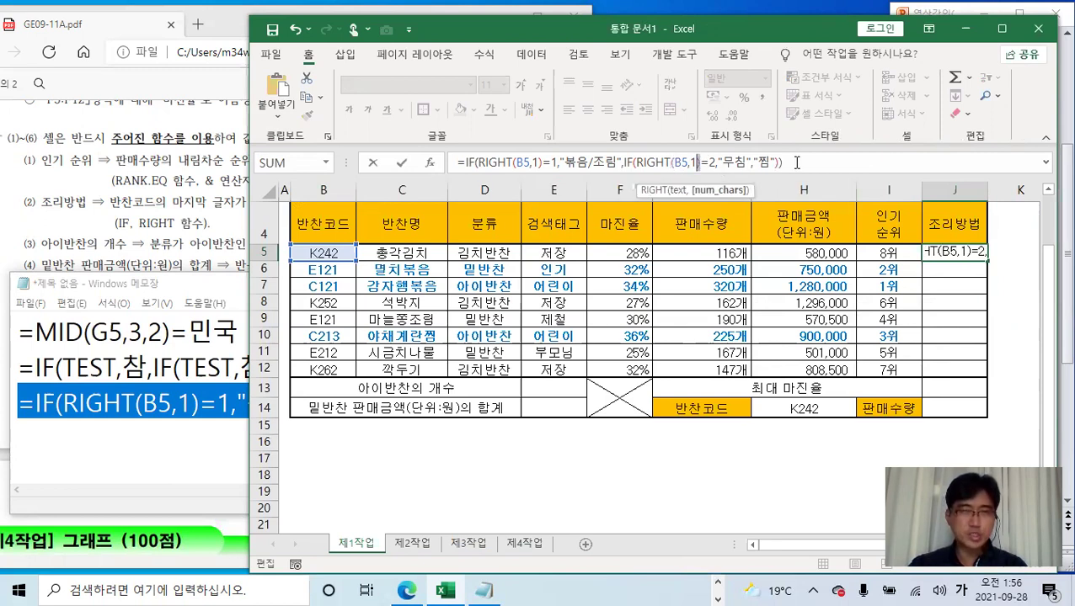
{"action": "left_click", "coordinate": [803, 163]}
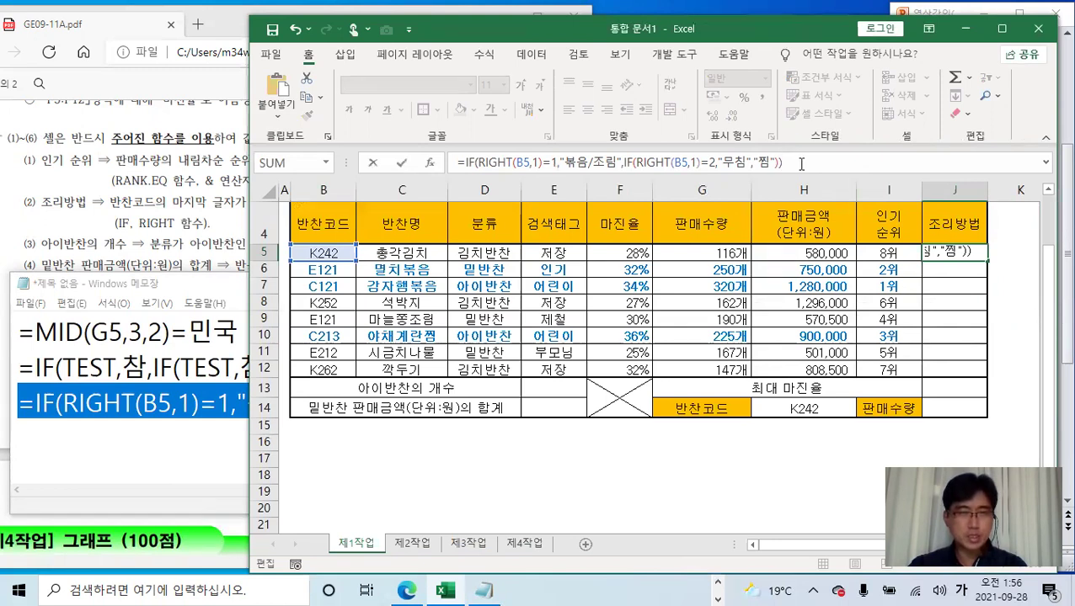
{"action": "left_click", "coordinate": [405, 165]}
{"action": "left_click_drag", "start_coordinate": [986, 260], "coordinate": [981, 377]}
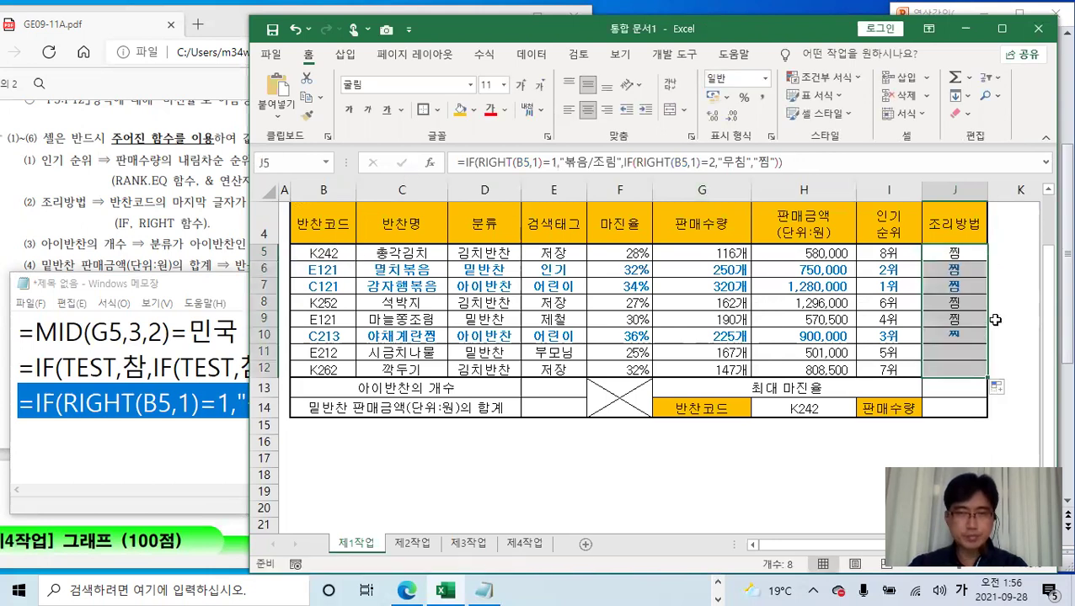
Examine in the J5 formula how the text results "볶음/조림" and "무침" are quoted compared with the number 1 in the first test
{"action": "left_click", "coordinate": [973, 253]}
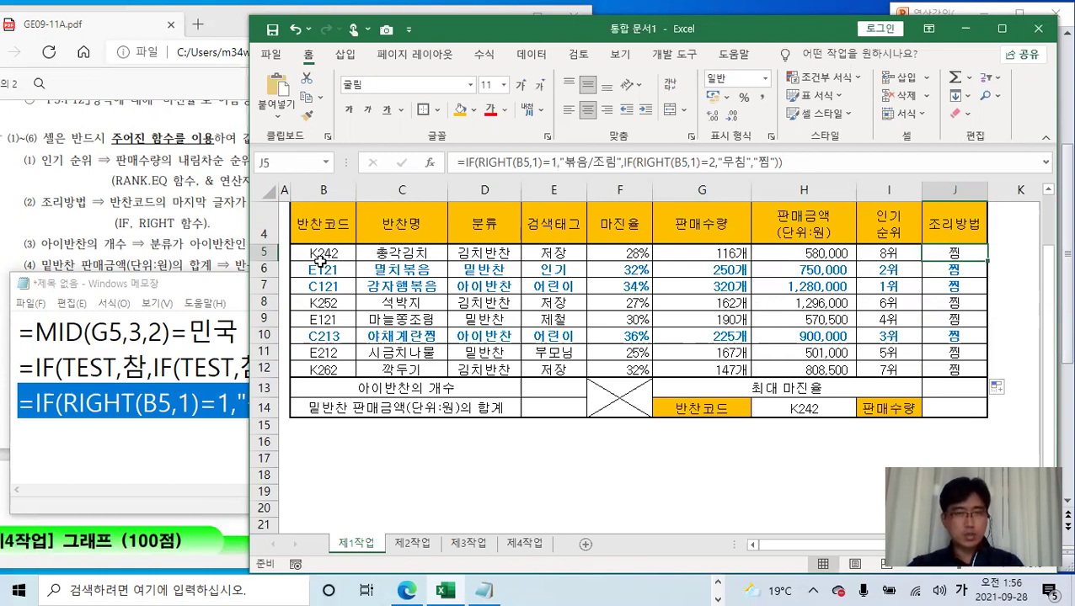
{"action": "left_click", "coordinate": [569, 164]}
{"action": "left_click_drag", "start_coordinate": [563, 163], "coordinate": [613, 162]}
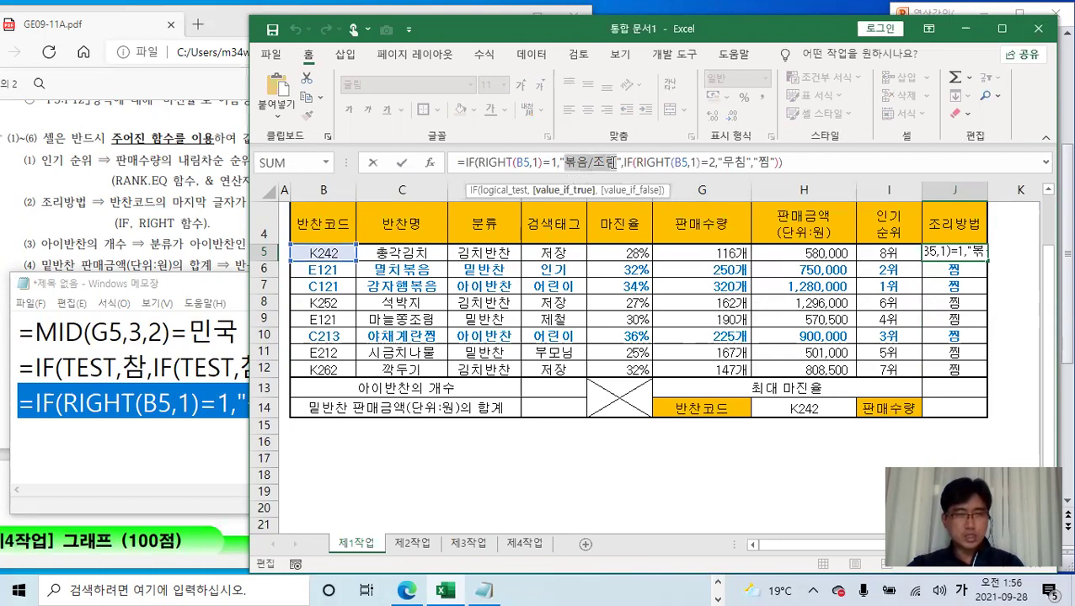
{"action": "left_click", "coordinate": [560, 162]}
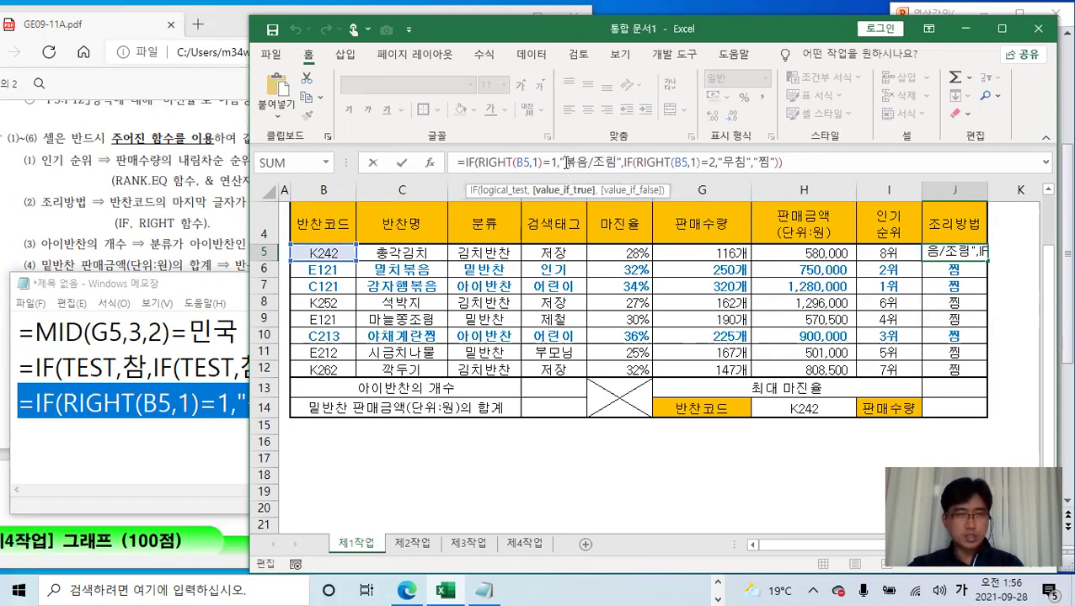
{"action": "left_click", "coordinate": [618, 162]}
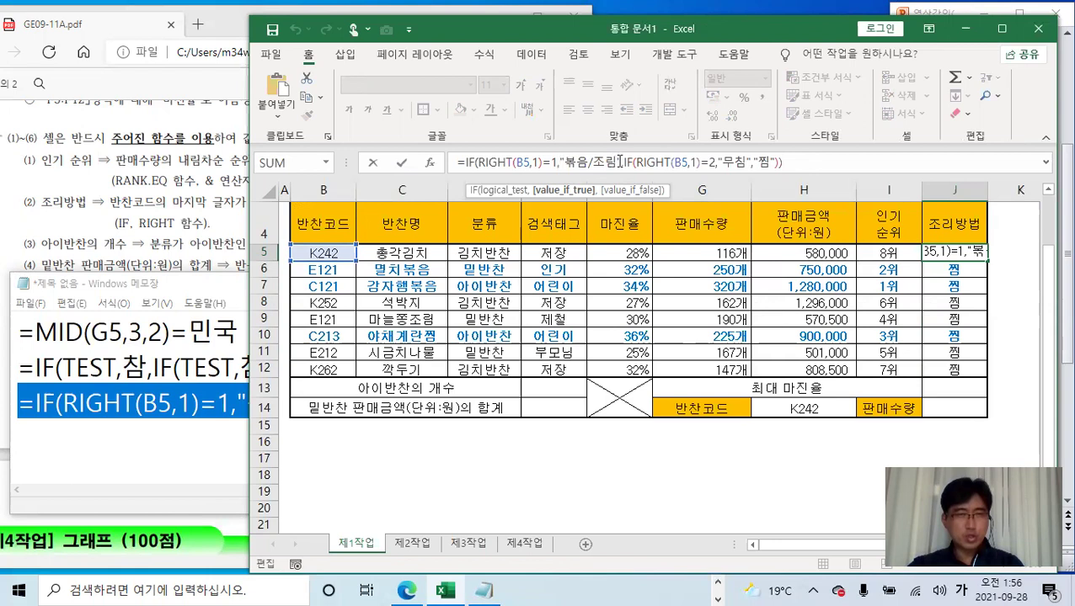
{"action": "left_click", "coordinate": [721, 162]}
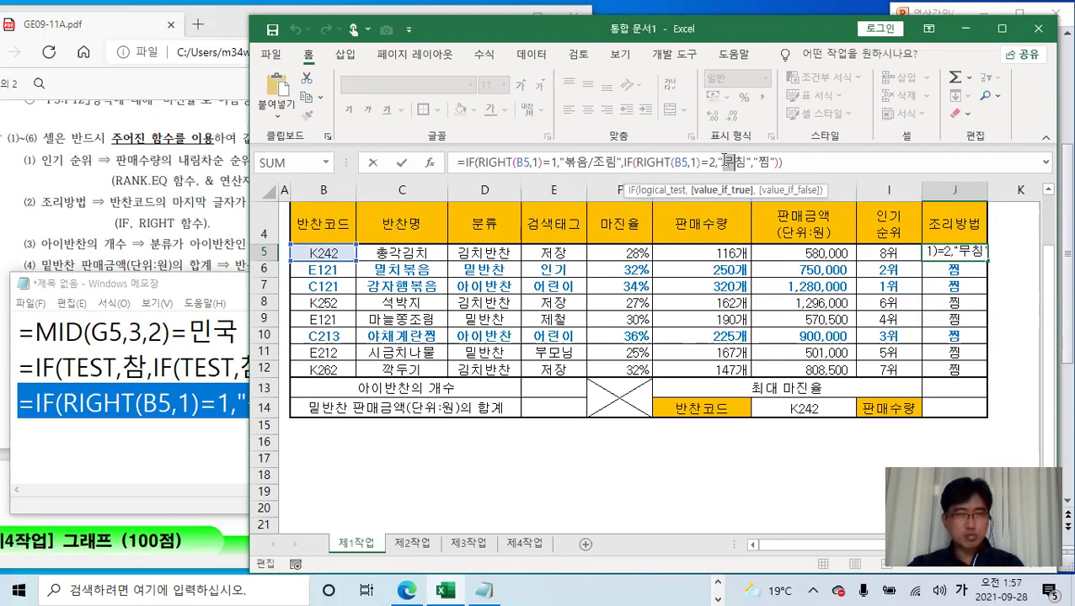
{"action": "left_click", "coordinate": [554, 162]}
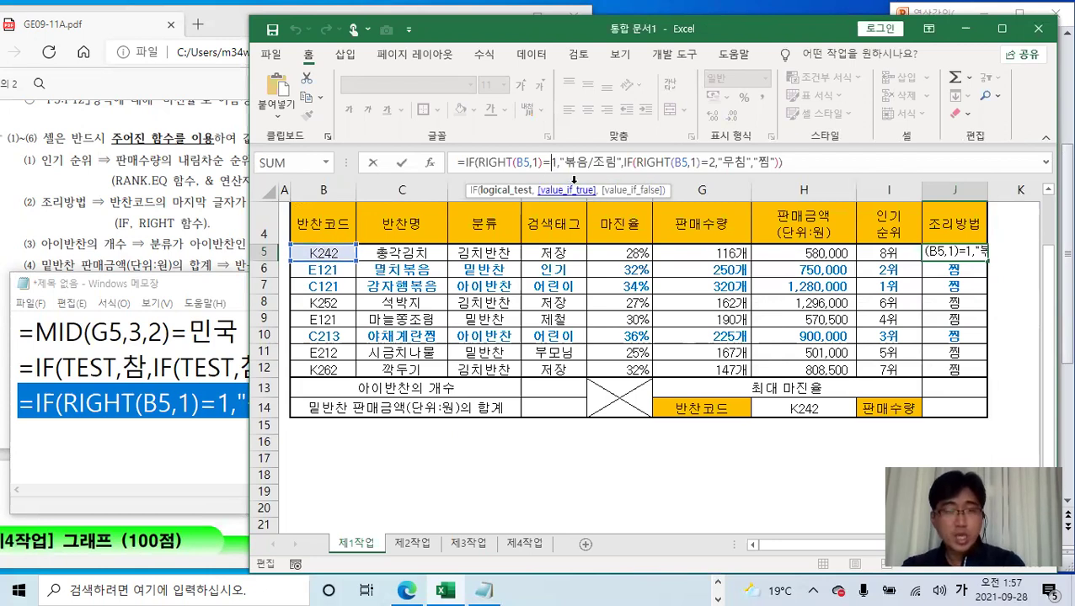
Enclose the comparison values 1 and 2 of both RIGHT tests in the J5 formula in double quotation marks
{"action": "left_click", "coordinate": [549, 162]}
{"action": "type", "text": "\""}
{"action": "key", "text": "Right"}
{"action": "type", "text": "\""}
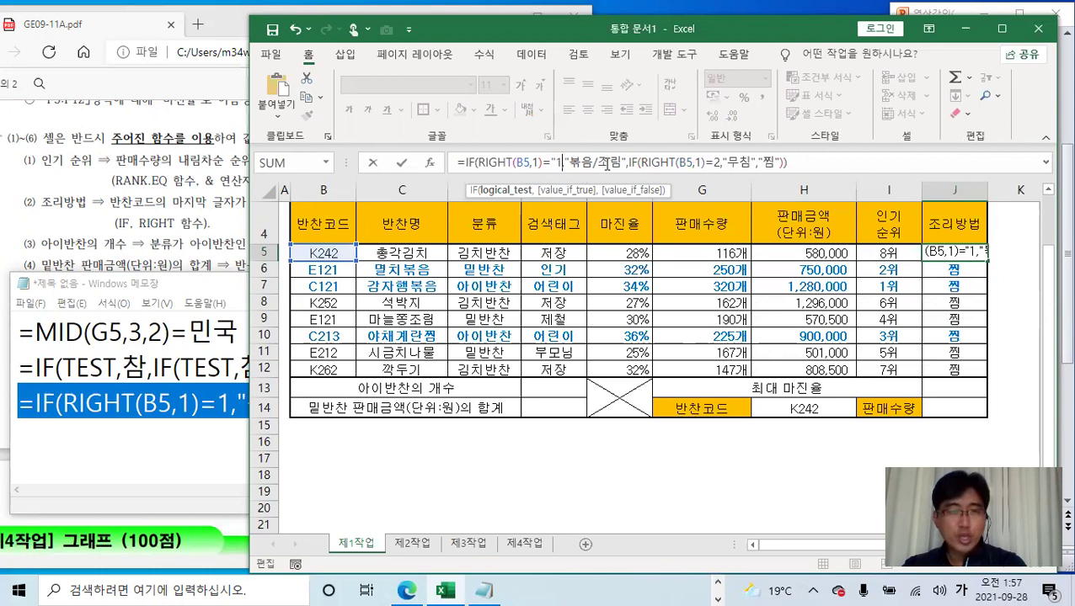
{"action": "key", "text": "Right"}
{"action": "type", "text": "\""}
{"action": "left_click", "coordinate": [715, 163]}
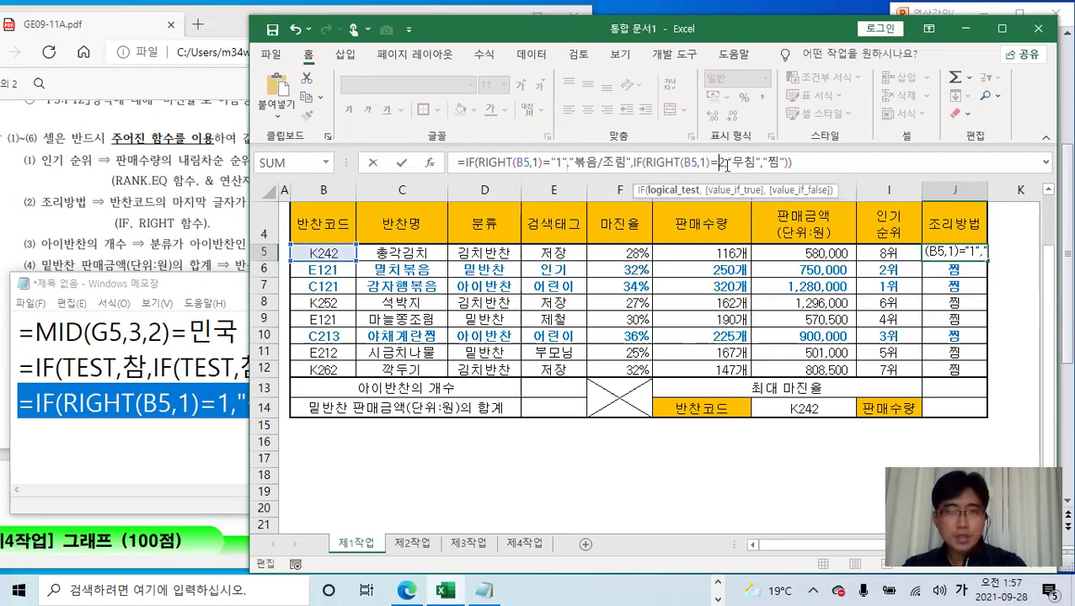
{"action": "type", "text": "\""}
{"action": "key", "text": "Right"}
{"action": "type", "text": "\""}
{"action": "key", "text": "Right"}
{"action": "type", "text": "\""}
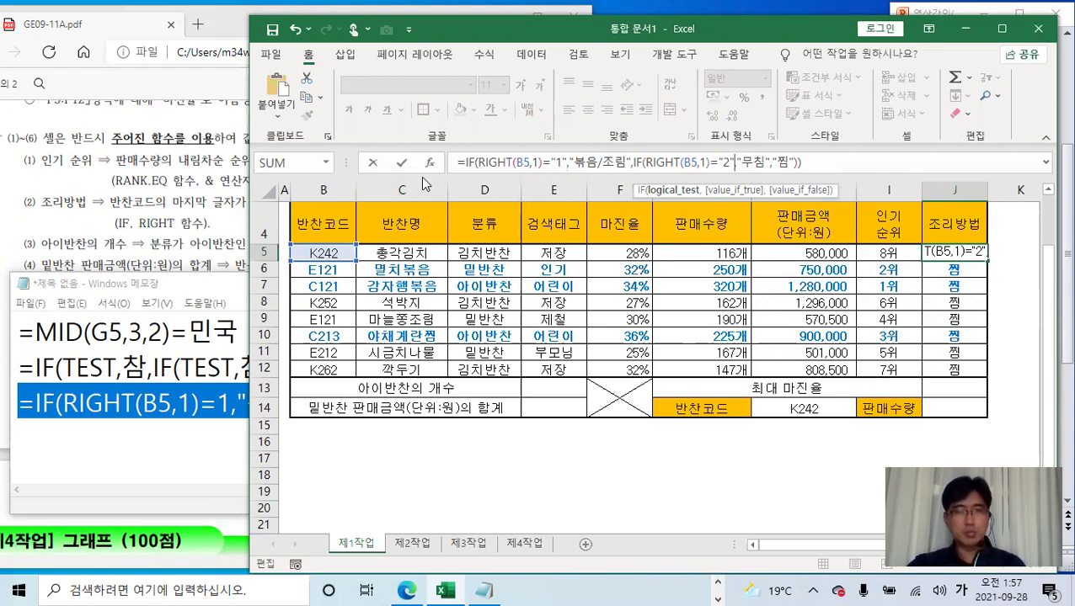
Commit the corrected formula in J5, fill it down through J12, and check the copy in J12
{"action": "left_click", "coordinate": [401, 163]}
{"action": "left_click_drag", "start_coordinate": [984, 260], "coordinate": [972, 372]}
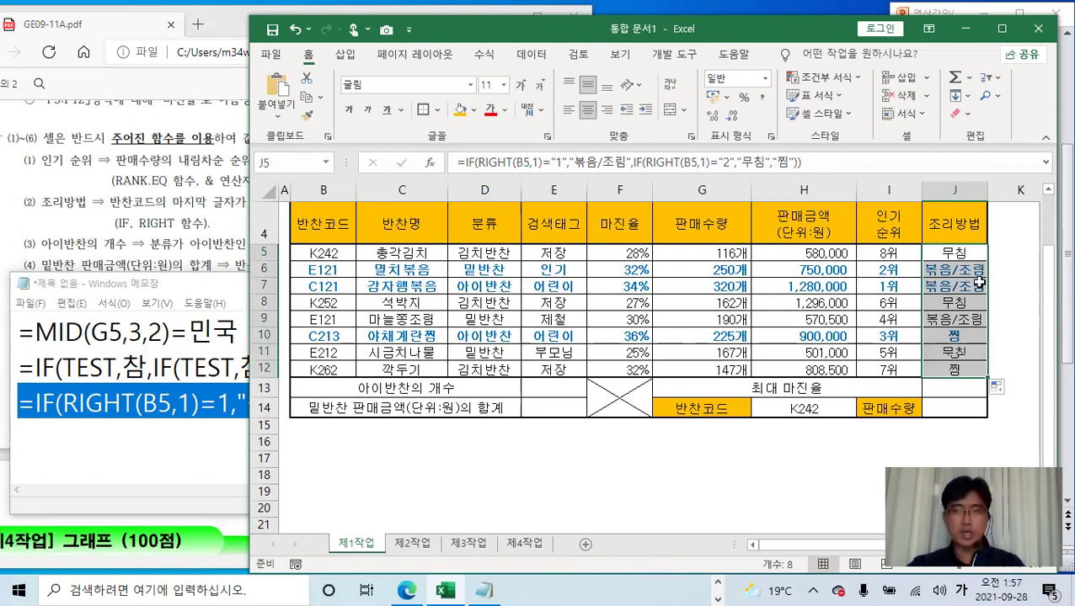
{"action": "left_click", "coordinate": [971, 370]}
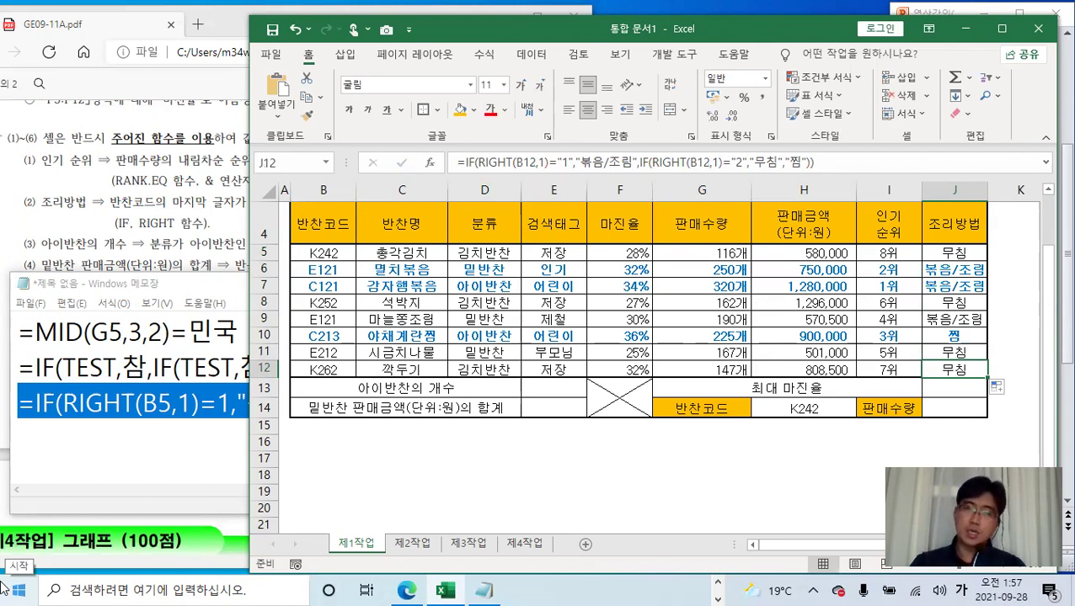
In the Notepad draft, put the comparison values 1 and 2 of both RIGHT(B5,1) tests in double quotation marks
{"action": "left_click", "coordinate": [174, 407]}
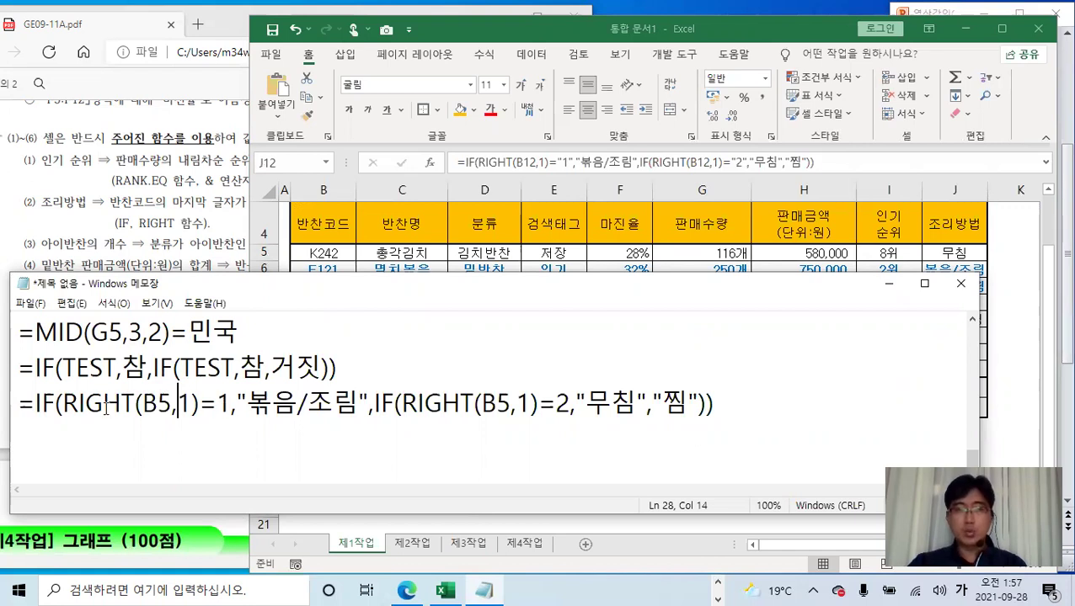
{"action": "left_click_drag", "start_coordinate": [143, 405], "coordinate": [173, 404]}
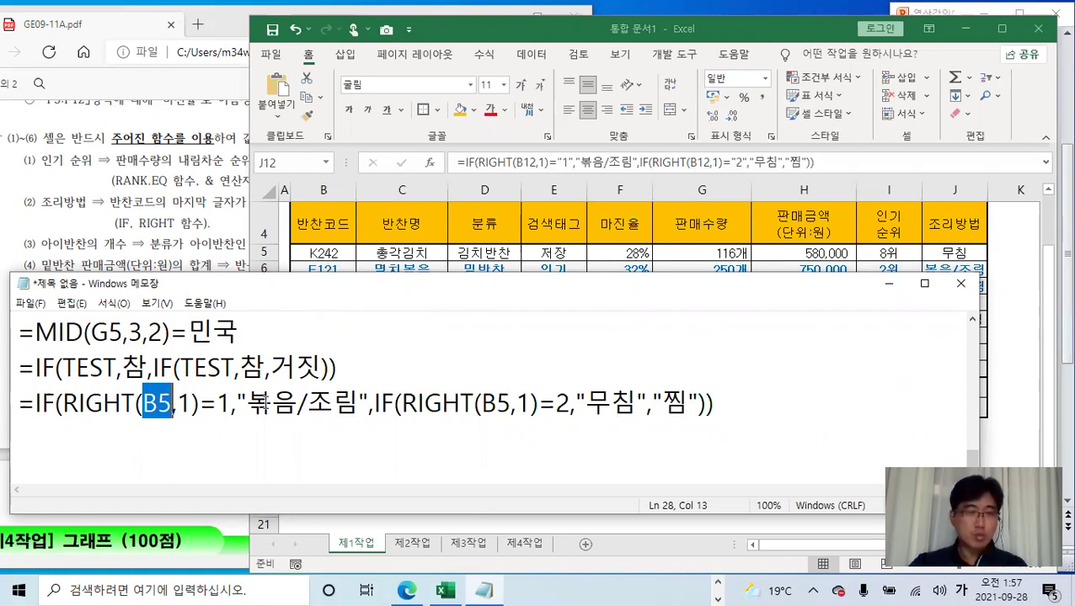
{"action": "left_click", "coordinate": [221, 404]}
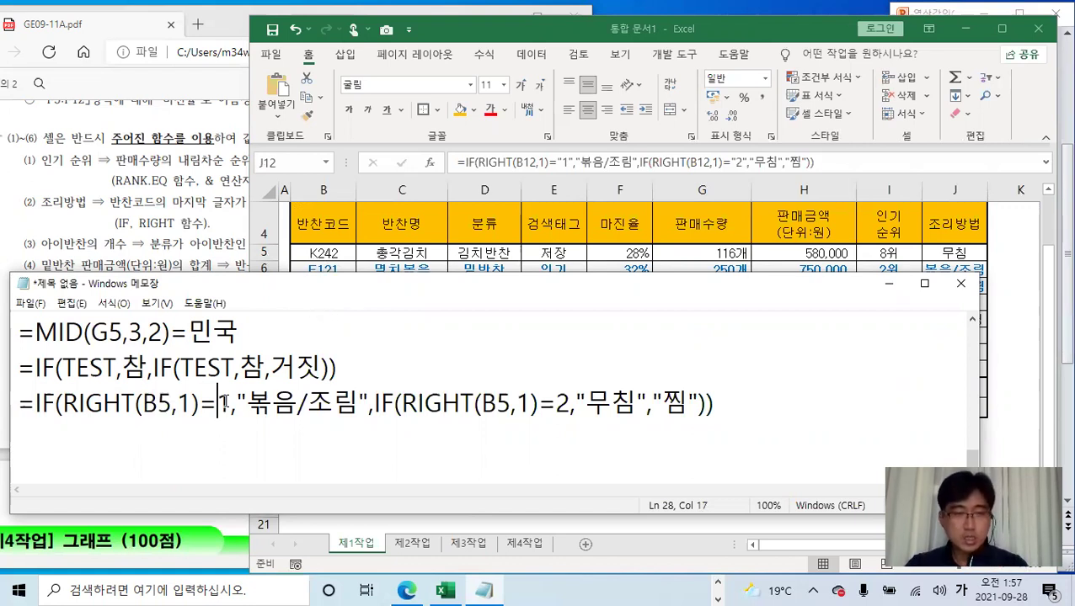
{"action": "type", "text": "\""}
{"action": "key", "text": "Right"}
{"action": "type", "text": "\""}
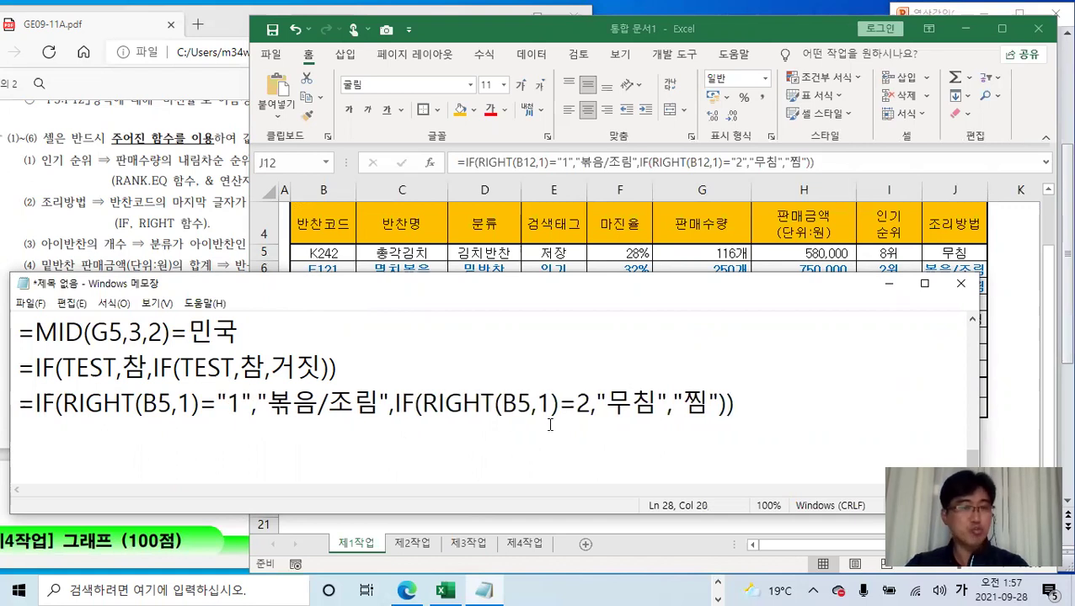
{"action": "left_click", "coordinate": [578, 411]}
{"action": "type", "text": "\""}
{"action": "key", "text": "Right"}
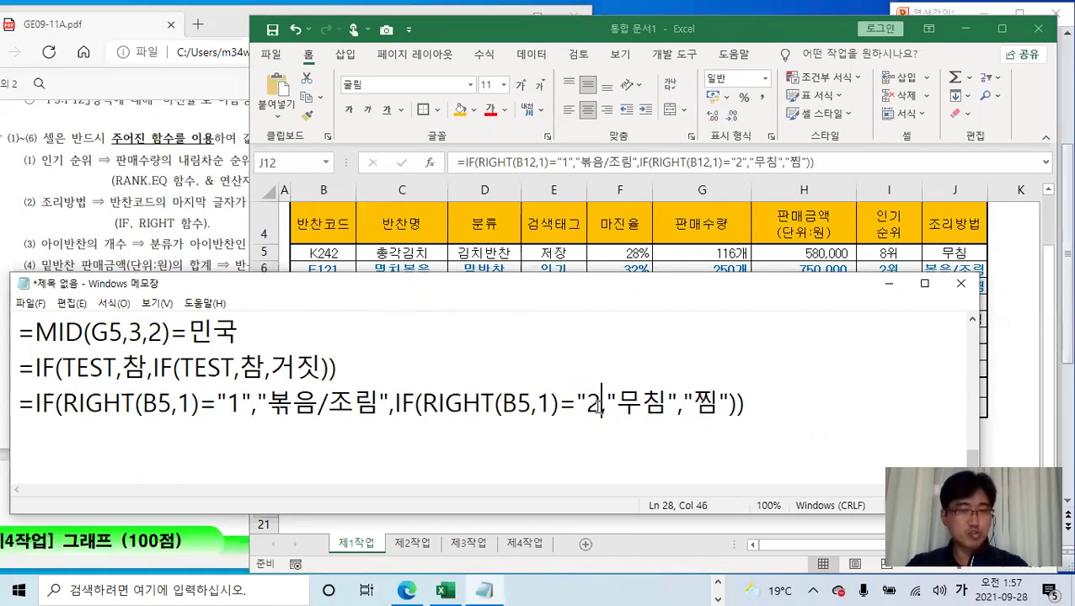
{"action": "type", "text": "\""}
{"action": "left_click_drag", "start_coordinate": [699, 403], "coordinate": [731, 403]}
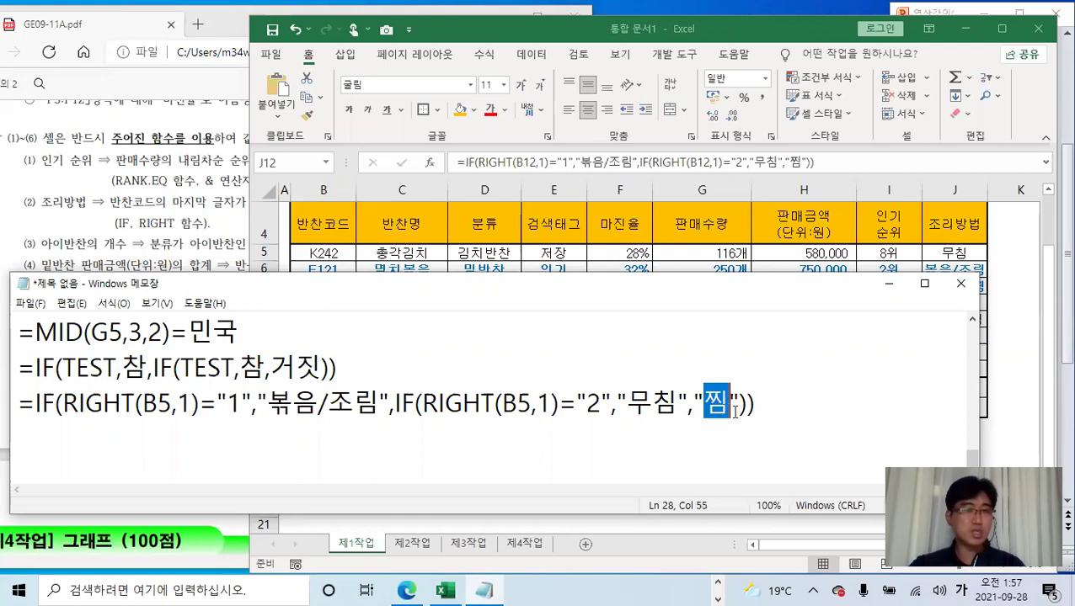
{"action": "key", "text": "Right"}
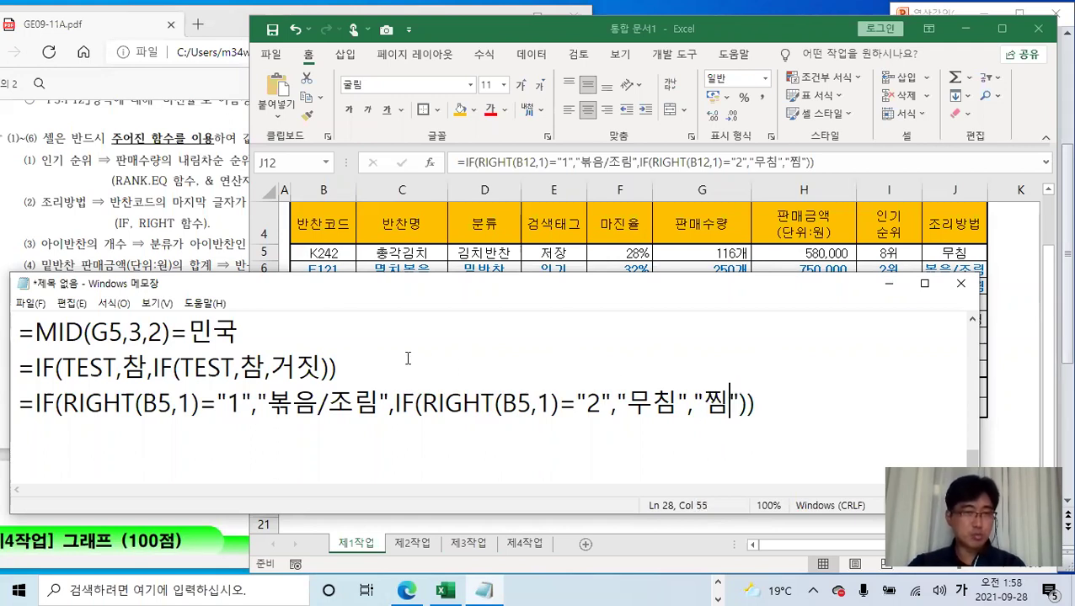
Switch back to Excel and review the "볶음/조림" result and the end of the formula in J12
{"action": "left_click", "coordinate": [958, 252]}
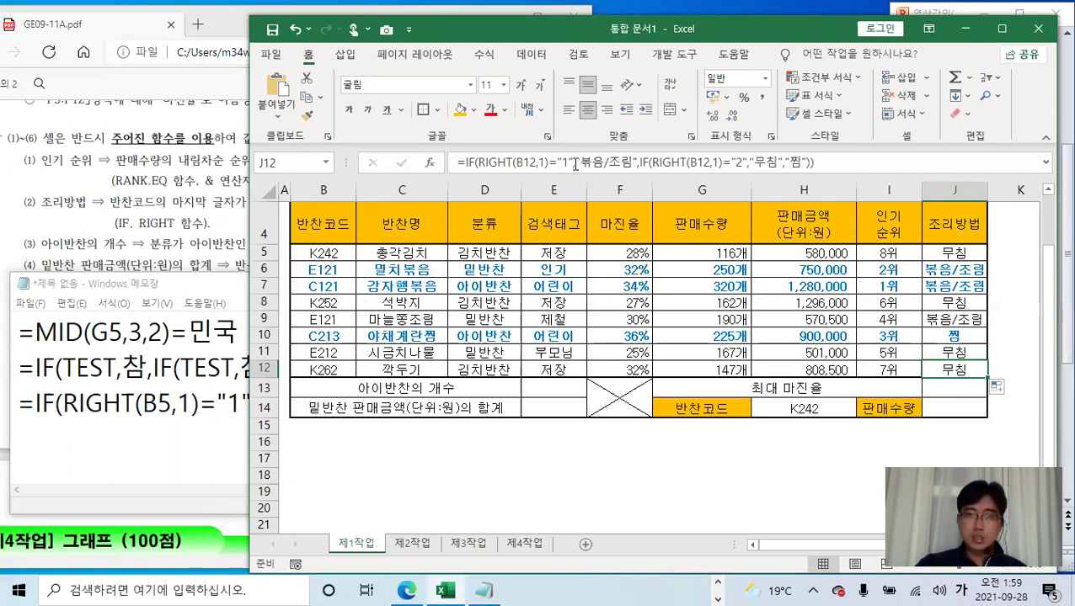
{"action": "left_click_drag", "start_coordinate": [581, 162], "coordinate": [633, 162]}
{"action": "left_click", "coordinate": [817, 162]}
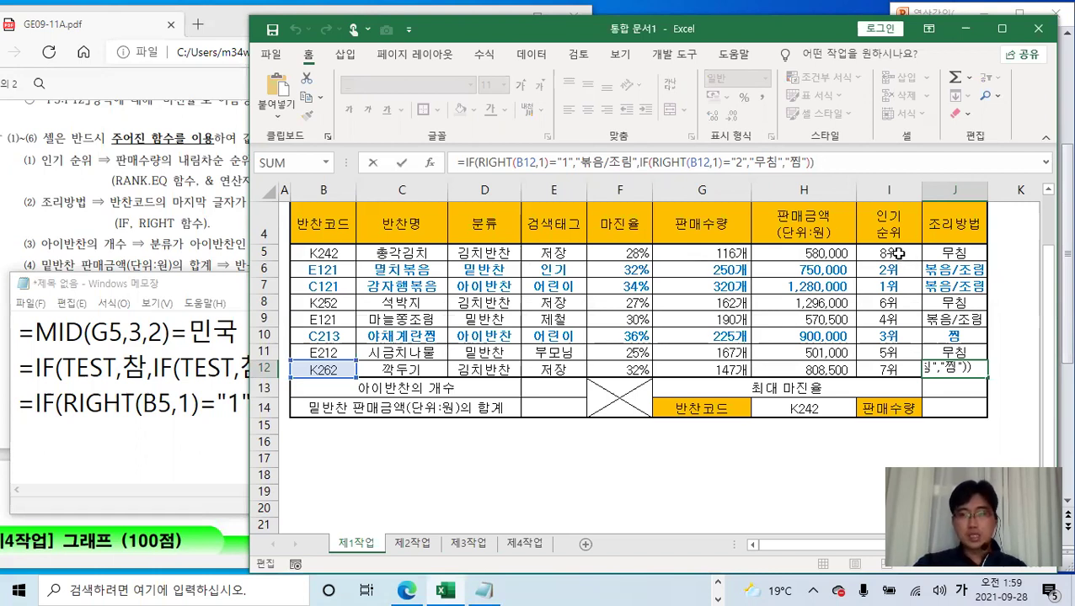
{"action": "left_click", "coordinate": [401, 164]}
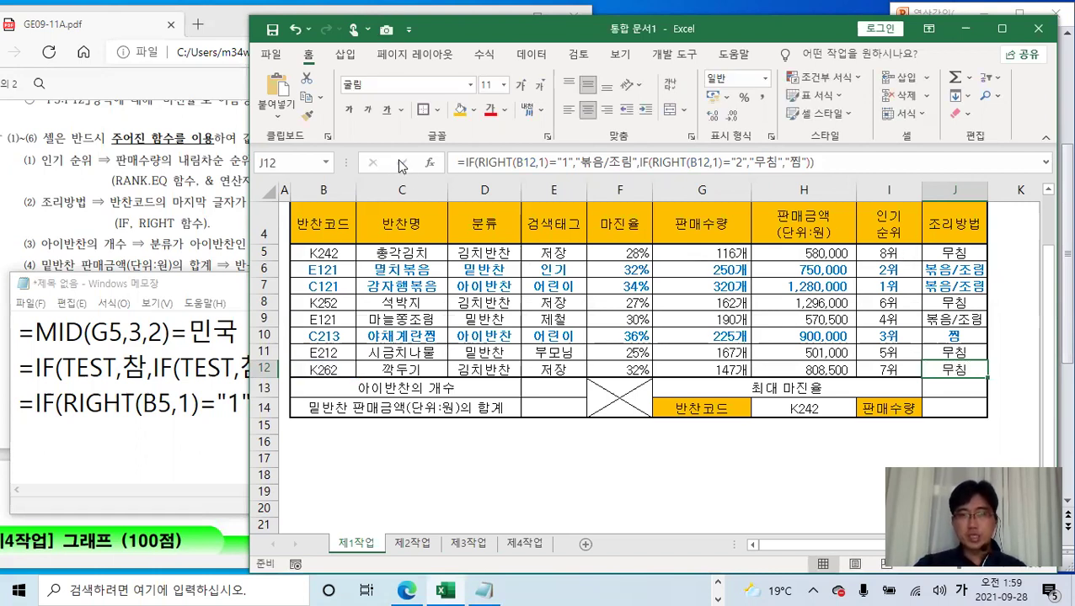
Review the RANK.EQ formula in I5, covering the G5 number, the $G$5:$G$12 reference range, and the appended "위"
{"action": "left_click", "coordinate": [896, 253]}
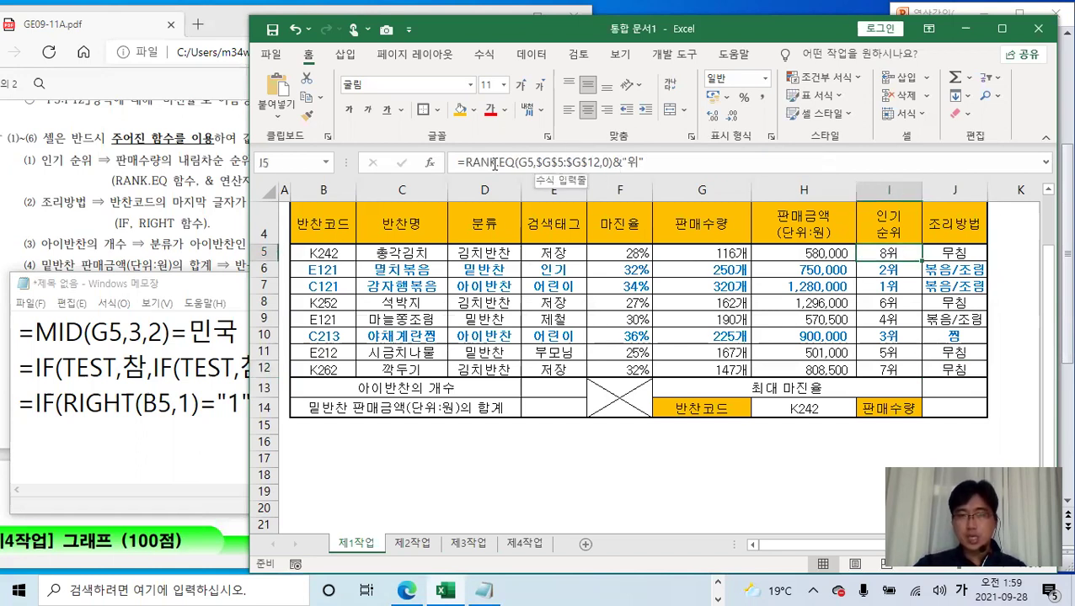
{"action": "left_click", "coordinate": [616, 164]}
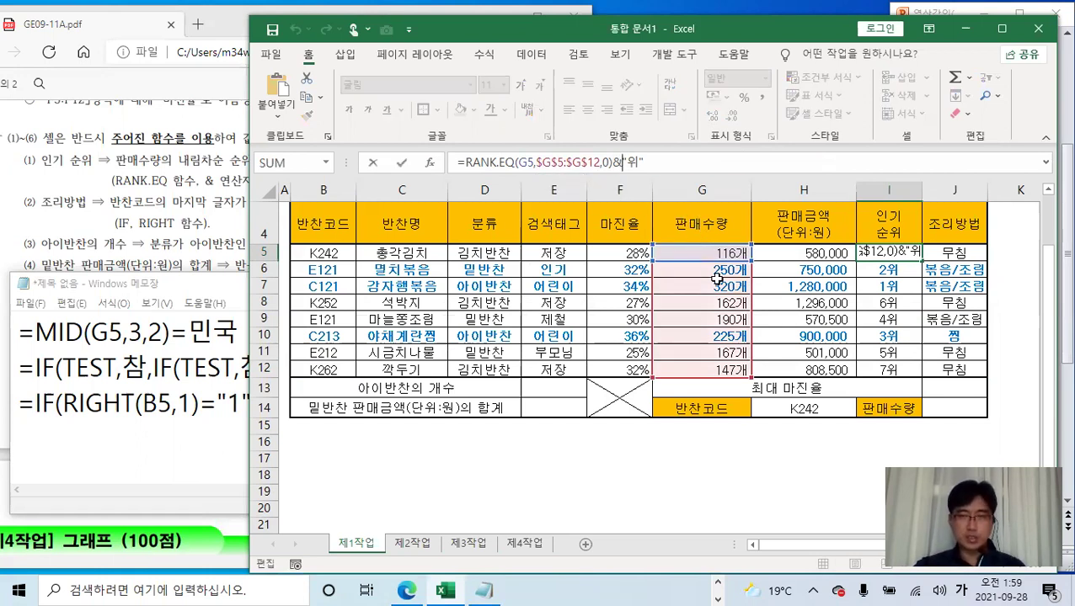
{"action": "double_click", "coordinate": [531, 161]}
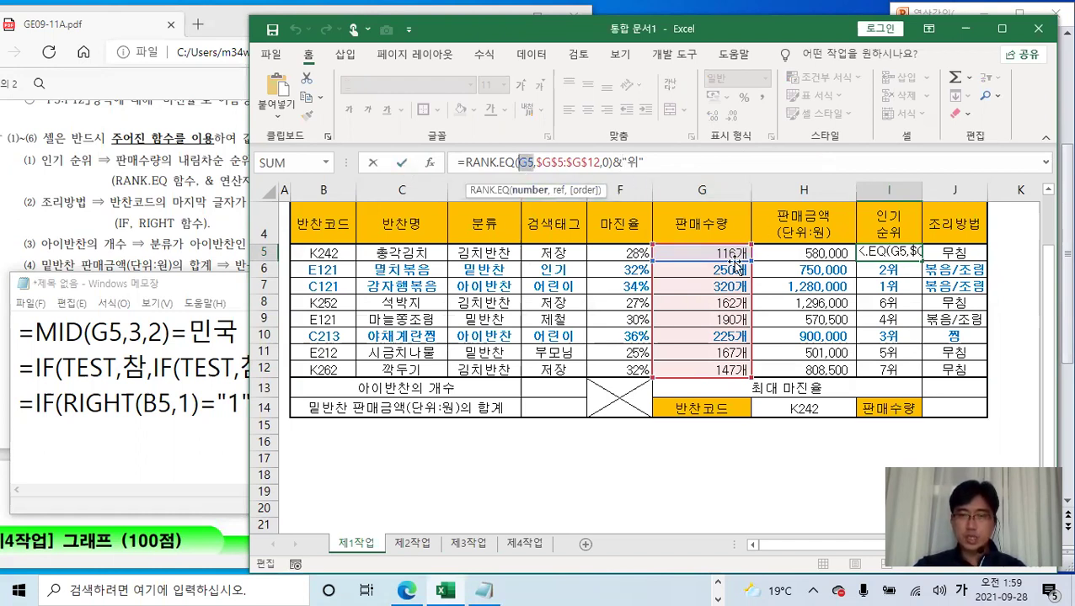
{"action": "left_click_drag", "start_coordinate": [536, 162], "coordinate": [592, 177]}
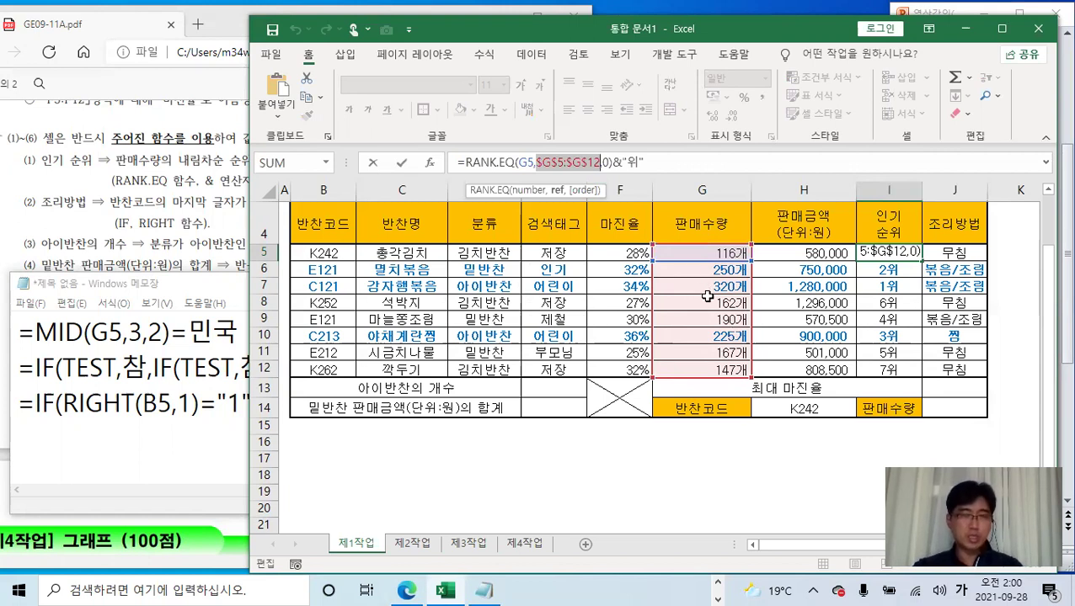
{"action": "left_click", "coordinate": [655, 163]}
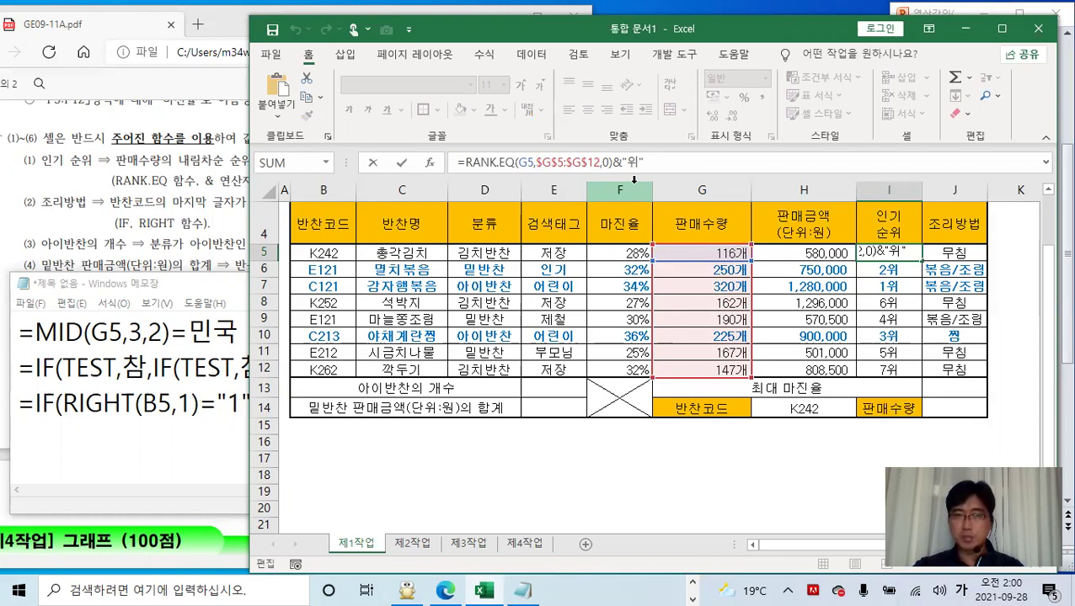
{"action": "left_click", "coordinate": [401, 162]}
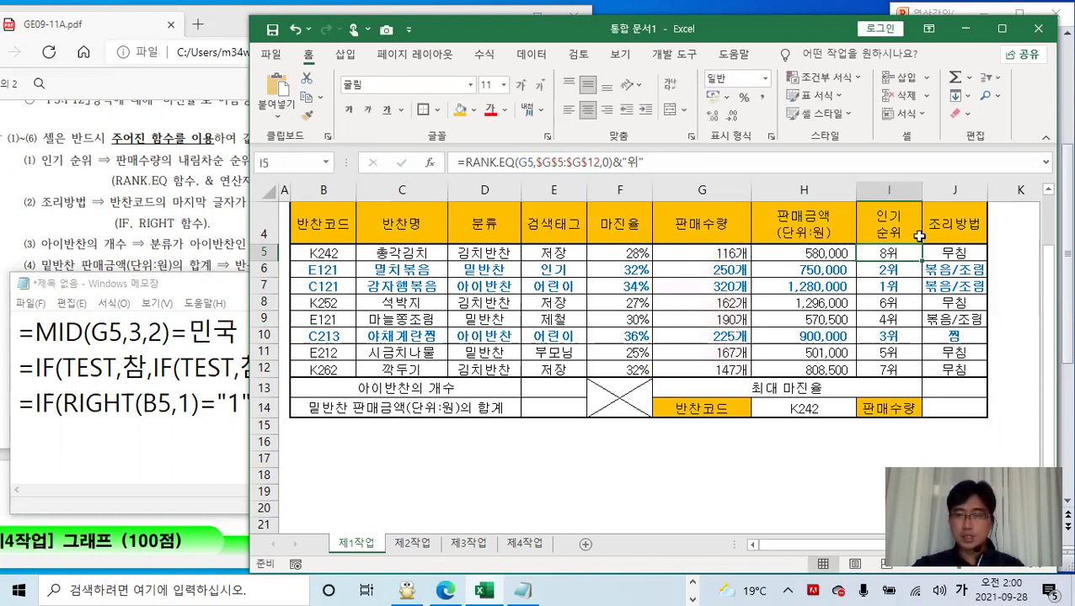
Review the nested IF formula in J5, covering the first RIGHT test, the "볶음/조림" result, the second RIGHT test, and the closing parentheses
{"action": "left_click", "coordinate": [974, 252]}
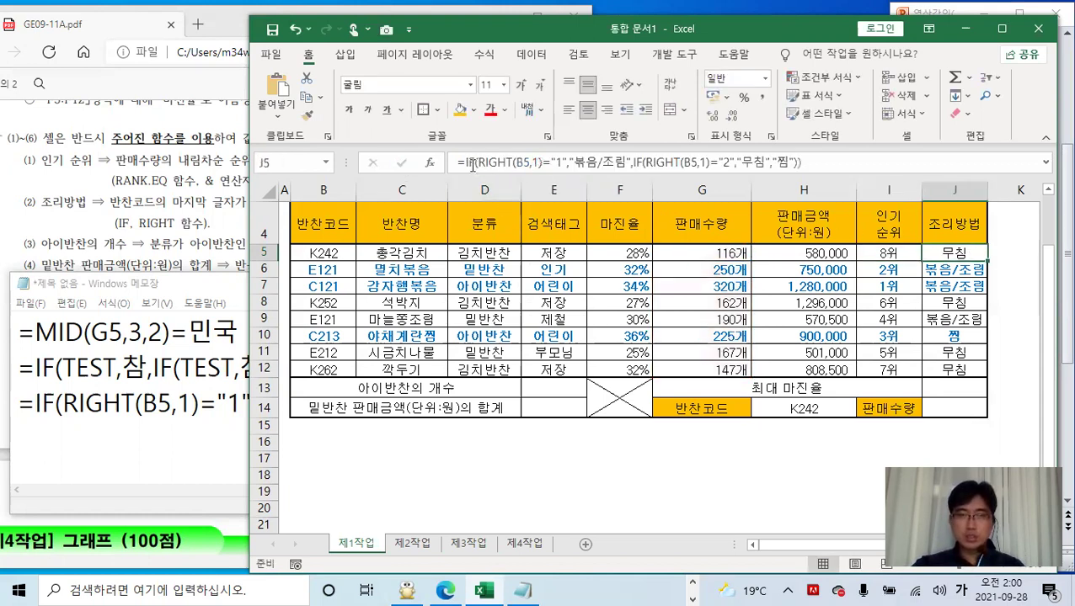
{"action": "left_click_drag", "start_coordinate": [476, 163], "coordinate": [631, 159]}
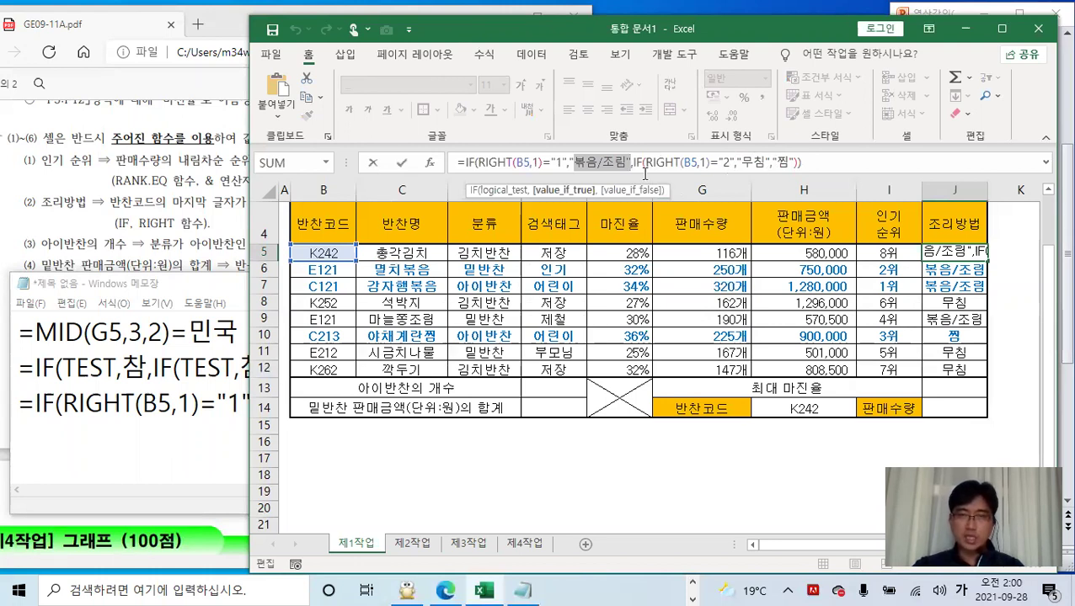
{"action": "left_click_drag", "start_coordinate": [728, 162], "coordinate": [652, 164]}
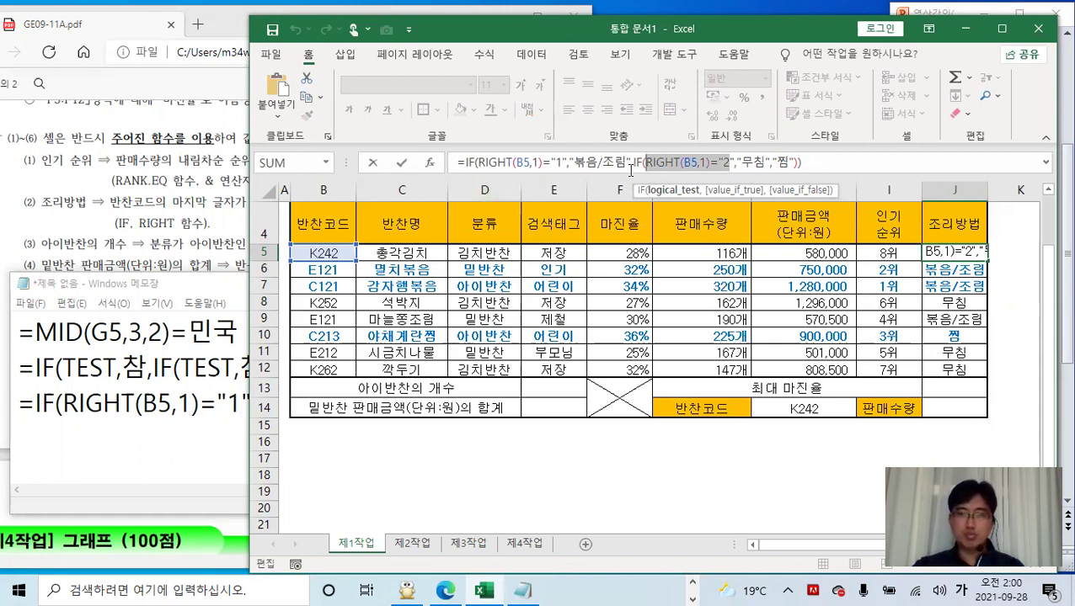
{"action": "left_click", "coordinate": [795, 162]}
{"action": "type", "text": ")"}
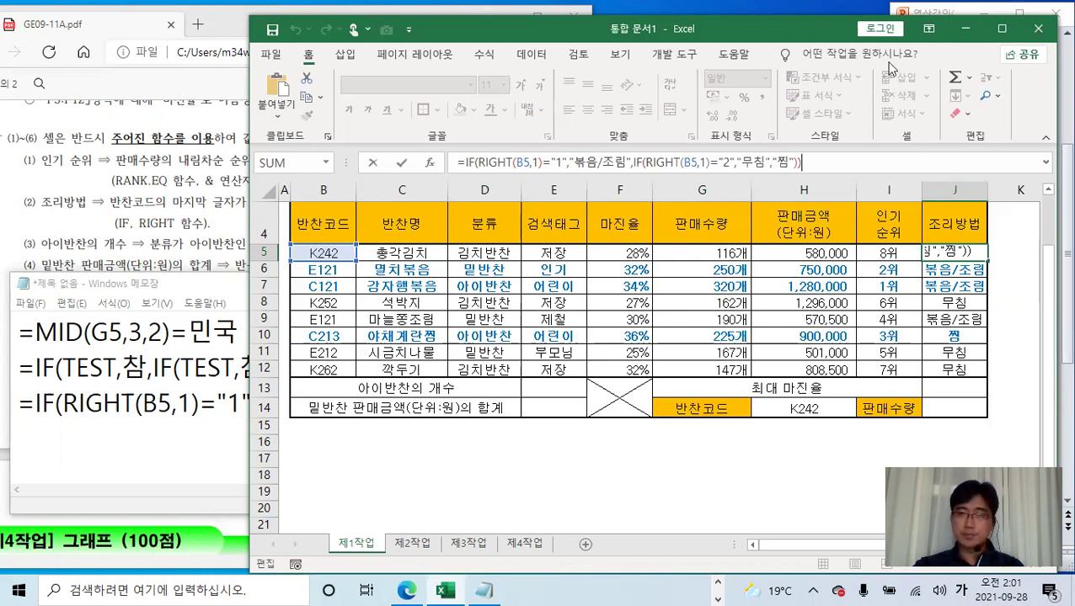
Move the Excel window off the untitled Notepad draft, close the draft, and leave formula editing in J5 for cell I9
{"action": "left_click_drag", "start_coordinate": [767, 35], "coordinate": [573, 43]}
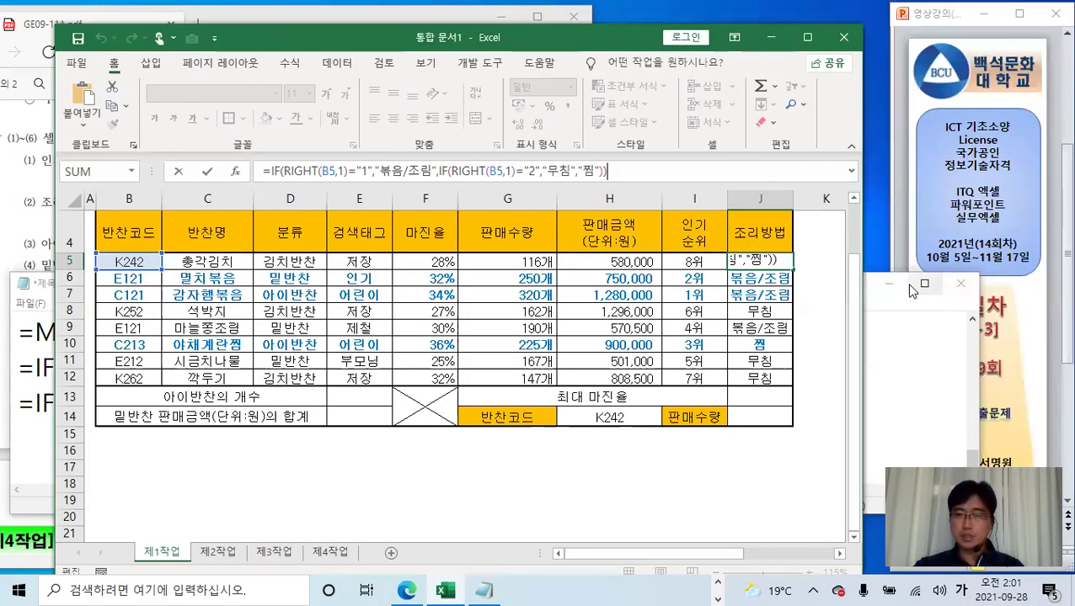
{"action": "left_click", "coordinate": [909, 336]}
{"action": "left_click", "coordinate": [960, 284]}
{"action": "left_click", "coordinate": [566, 296]}
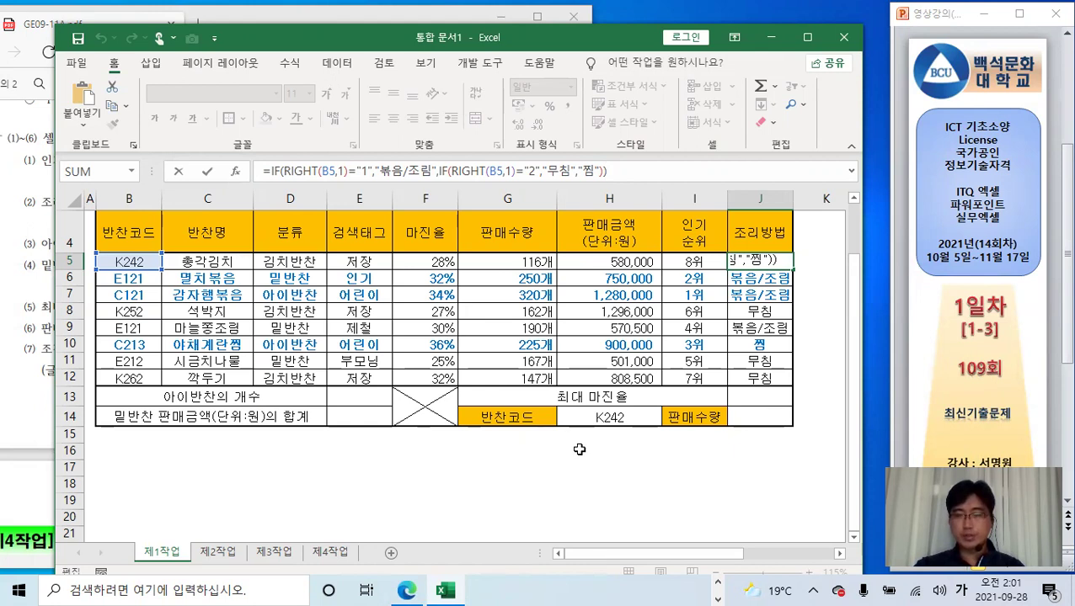
{"action": "left_click", "coordinate": [713, 333]}
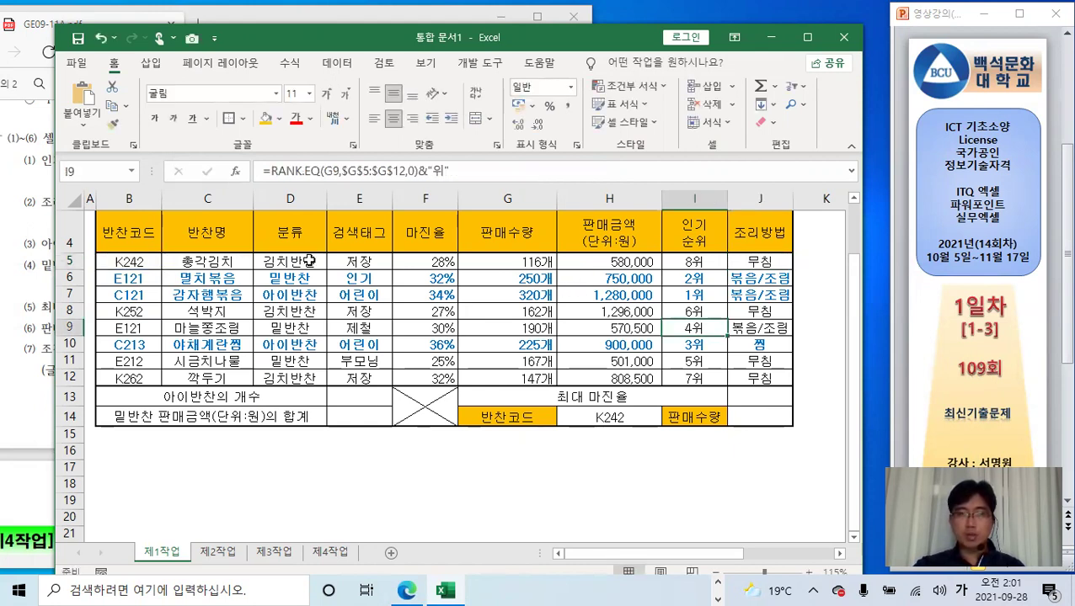
Save the workbook as 1-1.xlsx in the 백석문화대 folder under 문서
{"action": "left_click", "coordinate": [81, 65]}
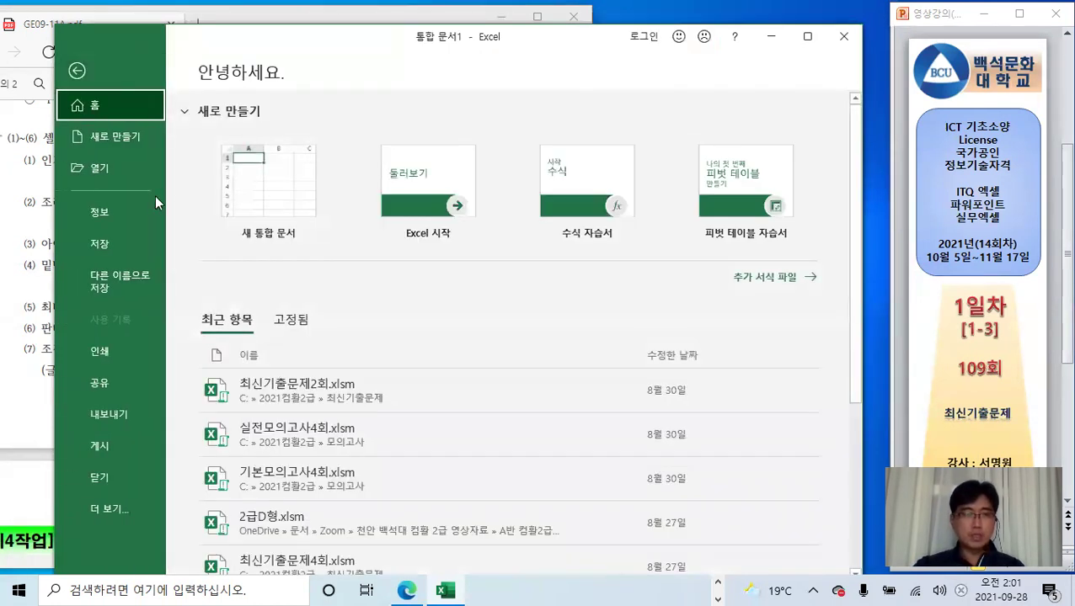
{"action": "left_click", "coordinate": [135, 279]}
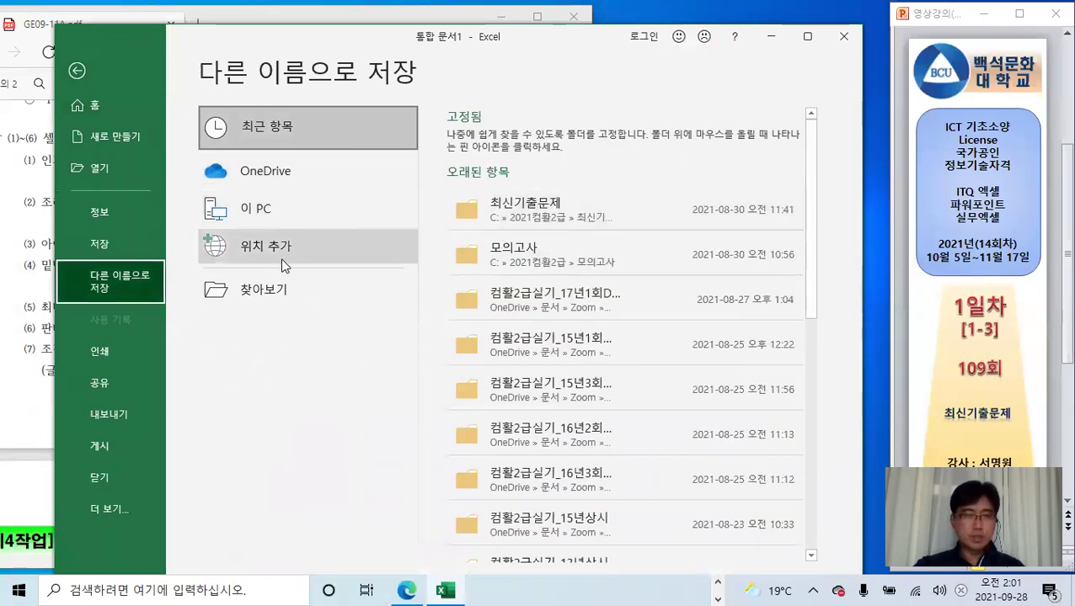
{"action": "left_click", "coordinate": [275, 286]}
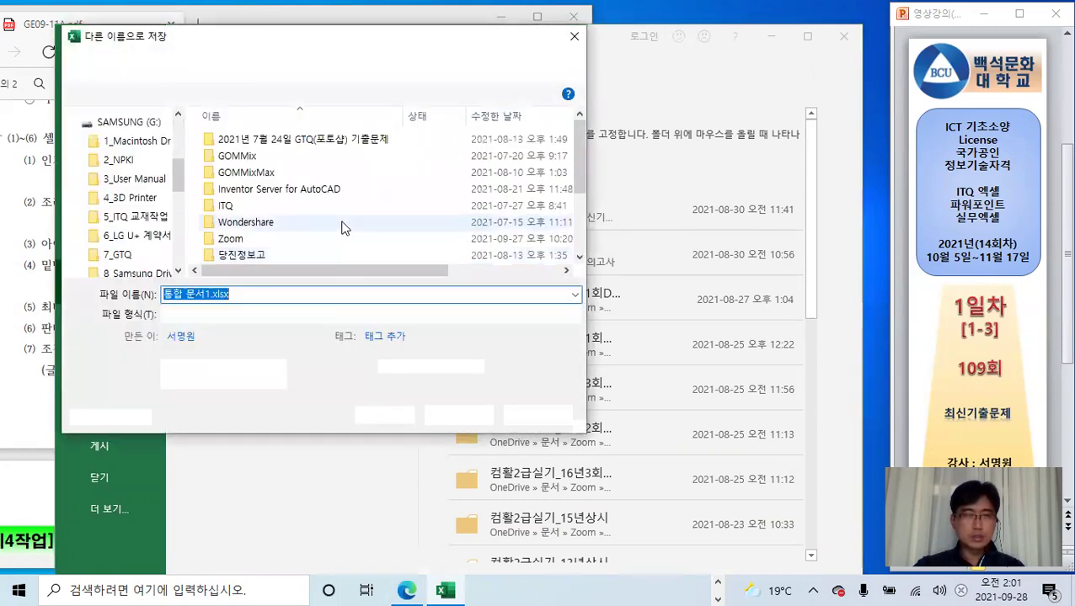
{"action": "scroll", "coordinate": [271, 238], "scroll_direction": "down", "scroll_amount": 2}
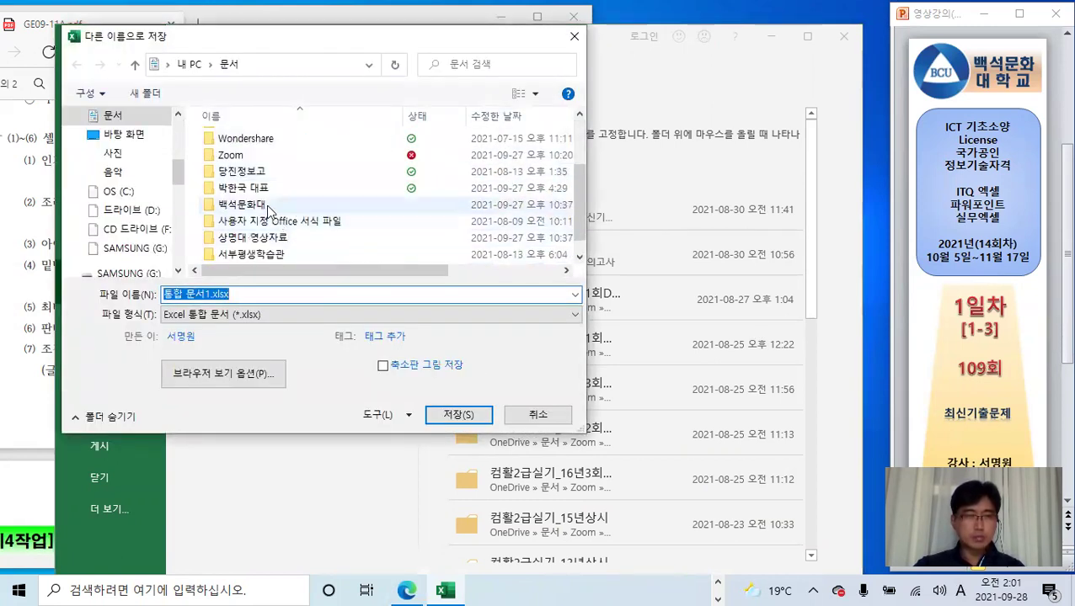
{"action": "left_click", "coordinate": [263, 209]}
{"action": "double_click", "coordinate": [263, 209]}
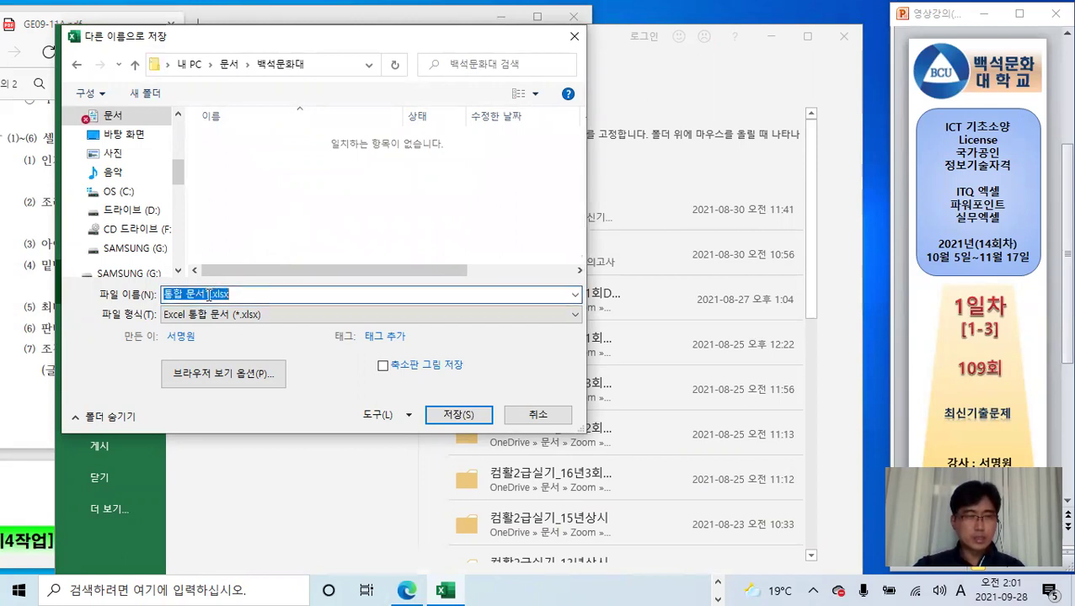
{"action": "left_click", "coordinate": [138, 294]}
{"action": "type", "text": "1-1"}
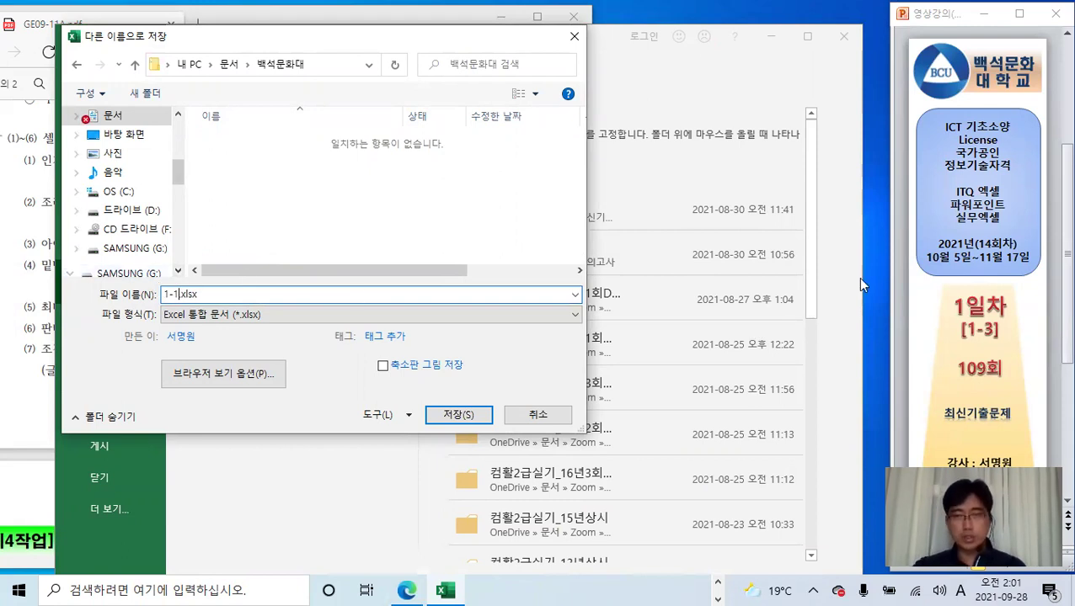
{"action": "left_click", "coordinate": [452, 421]}
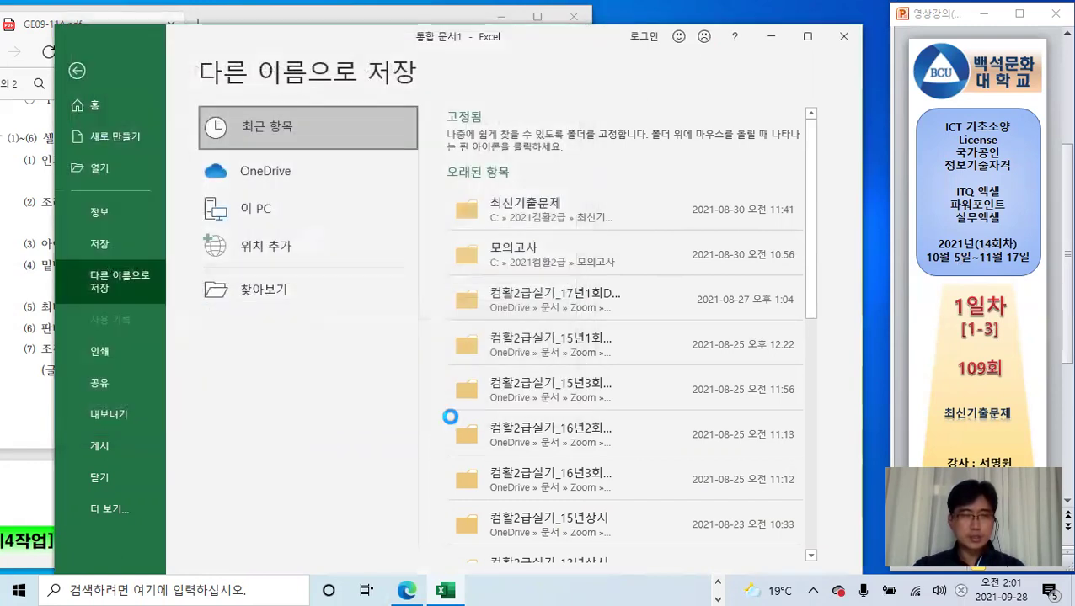